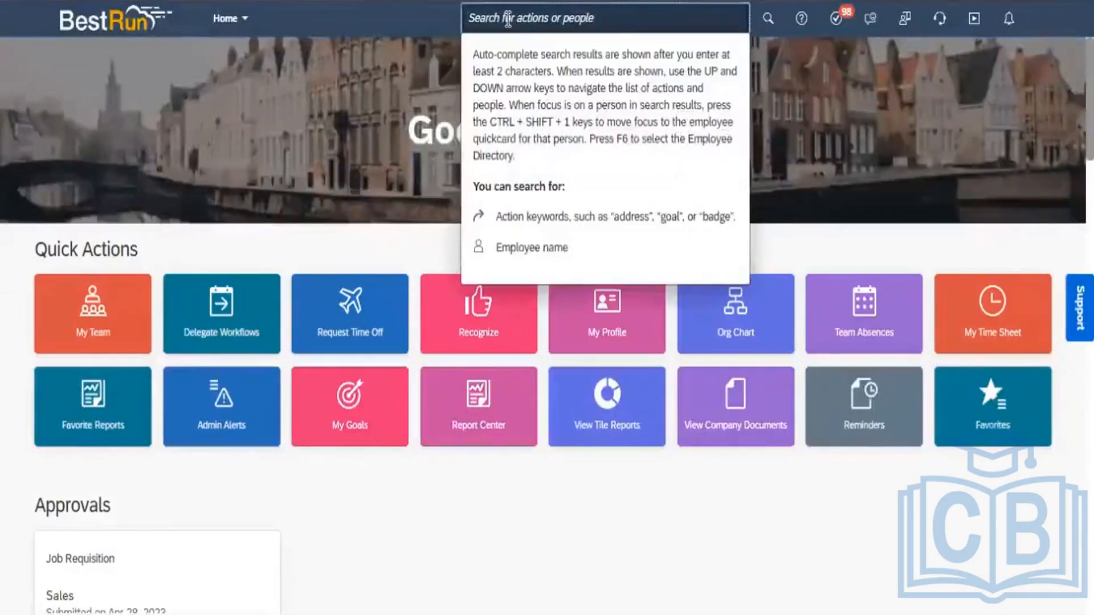
Search the actions for "configure object" and open Configure Object Definitions.
{"action": "type", "text": "co"}
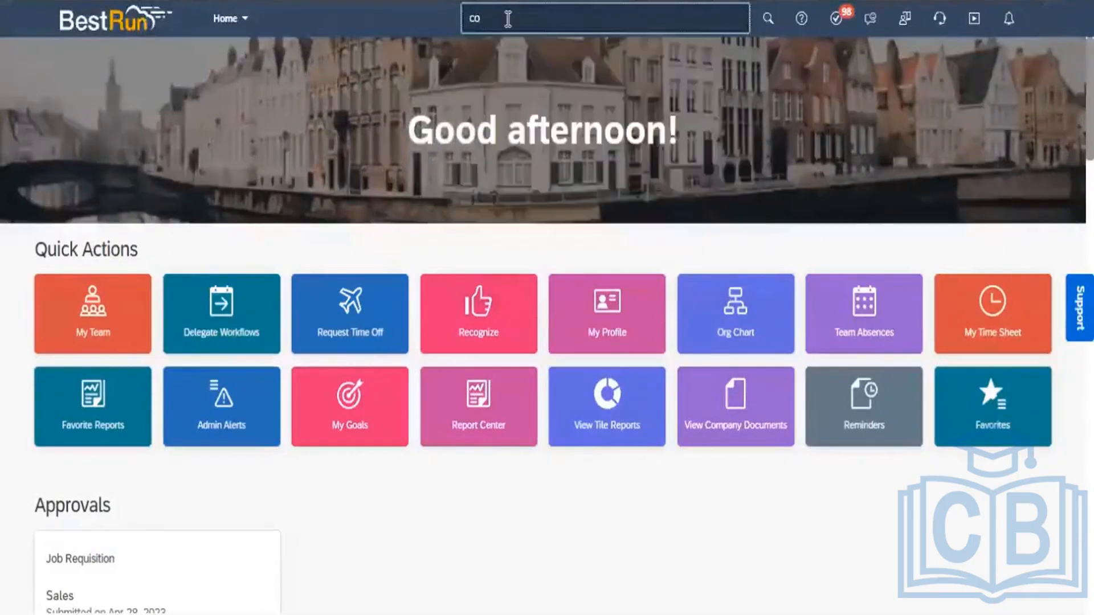
{"action": "type", "text": "nfigur"}
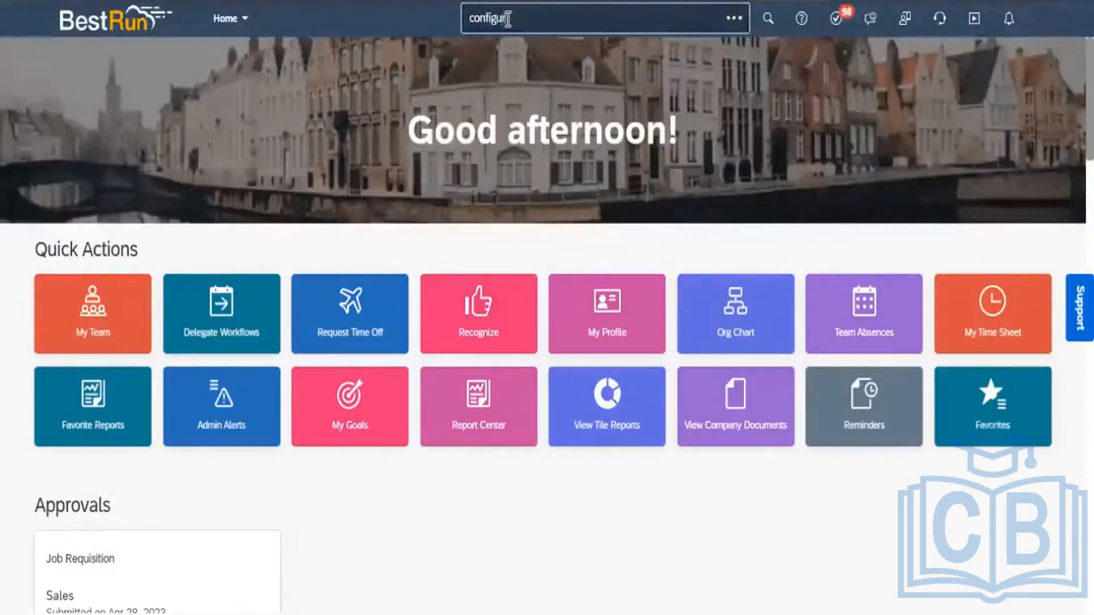
{"action": "type", "text": "e object"}
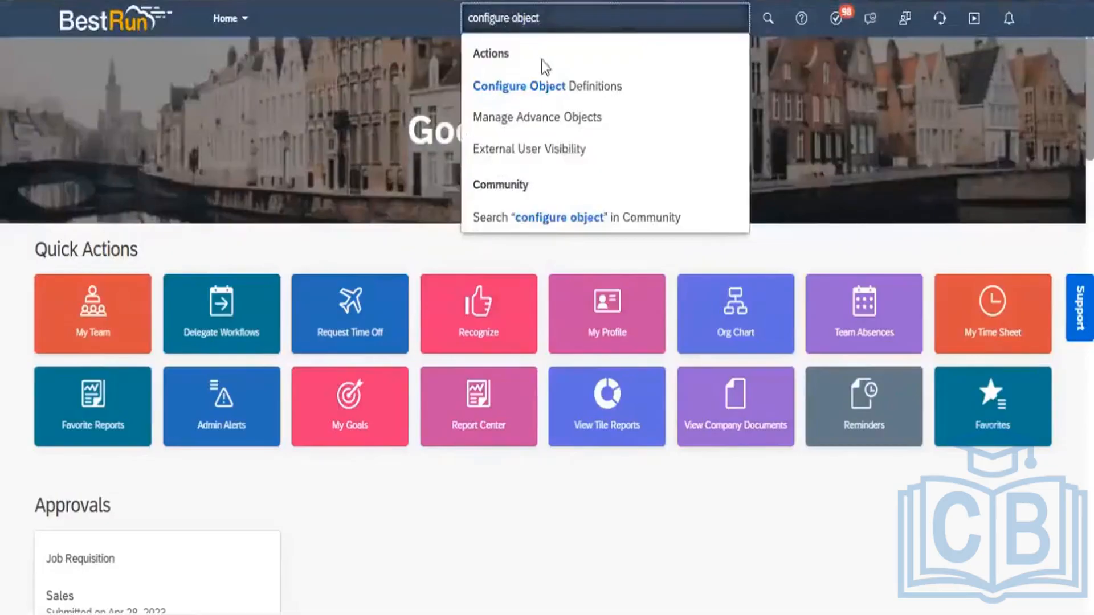
{"action": "left_click", "coordinate": [546, 81]}
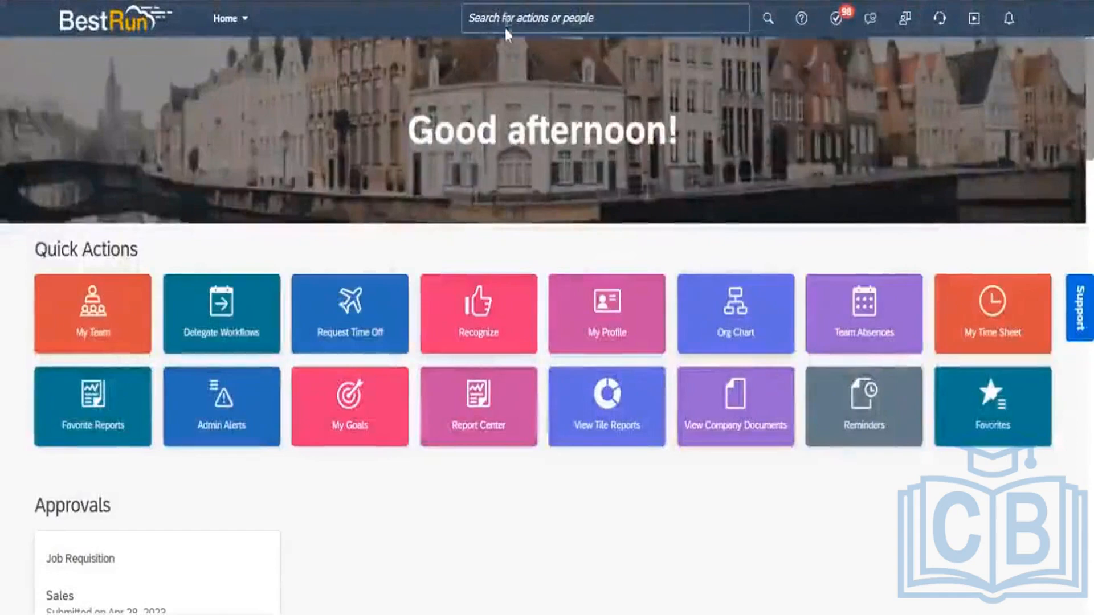
Search the actions for "Manage data" and open the Manage Data page.
{"action": "left_click", "coordinate": [506, 23]}
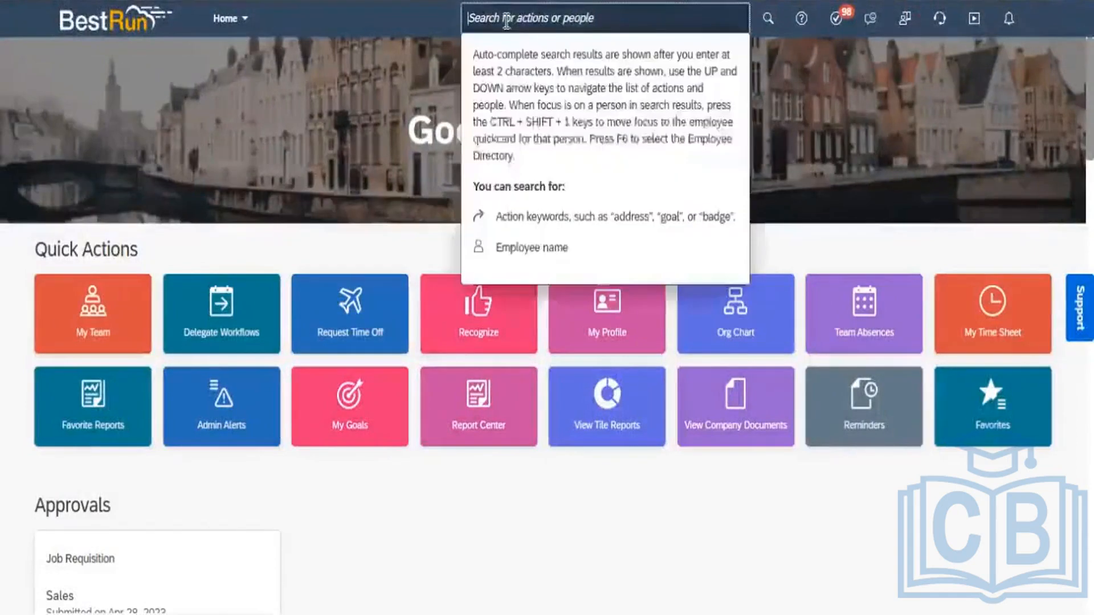
{"action": "type", "text": "Manage"}
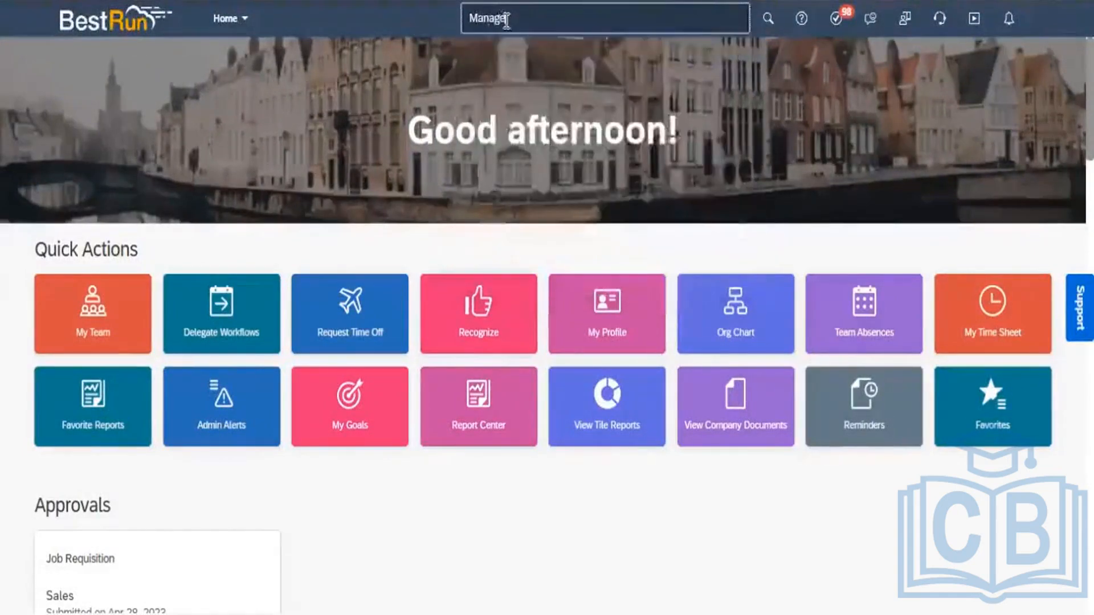
{"action": "type", "text": "r data"}
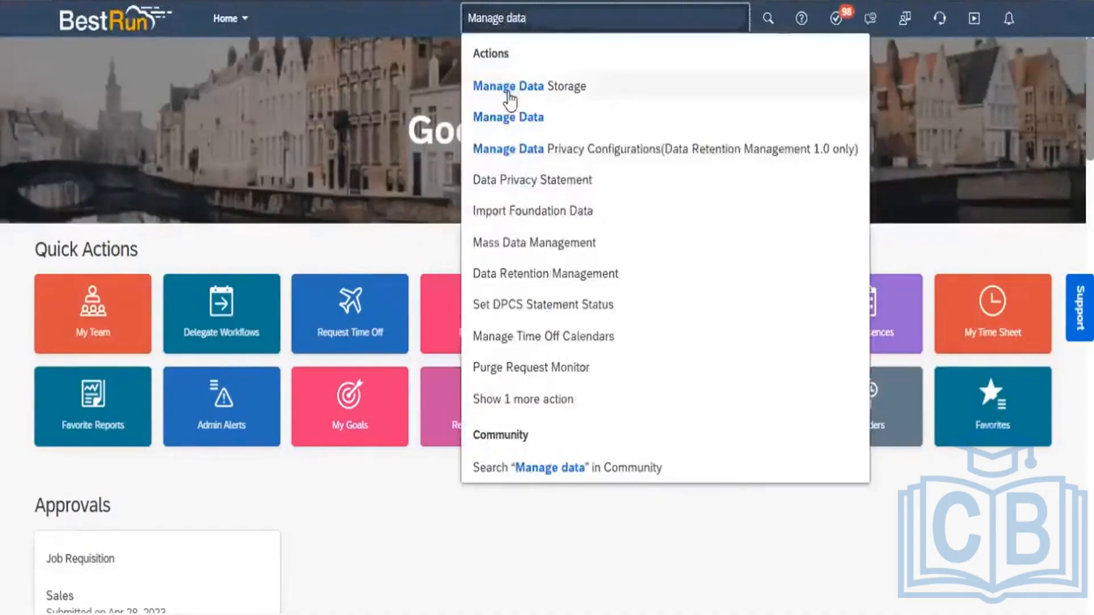
{"action": "left_click", "coordinate": [506, 118]}
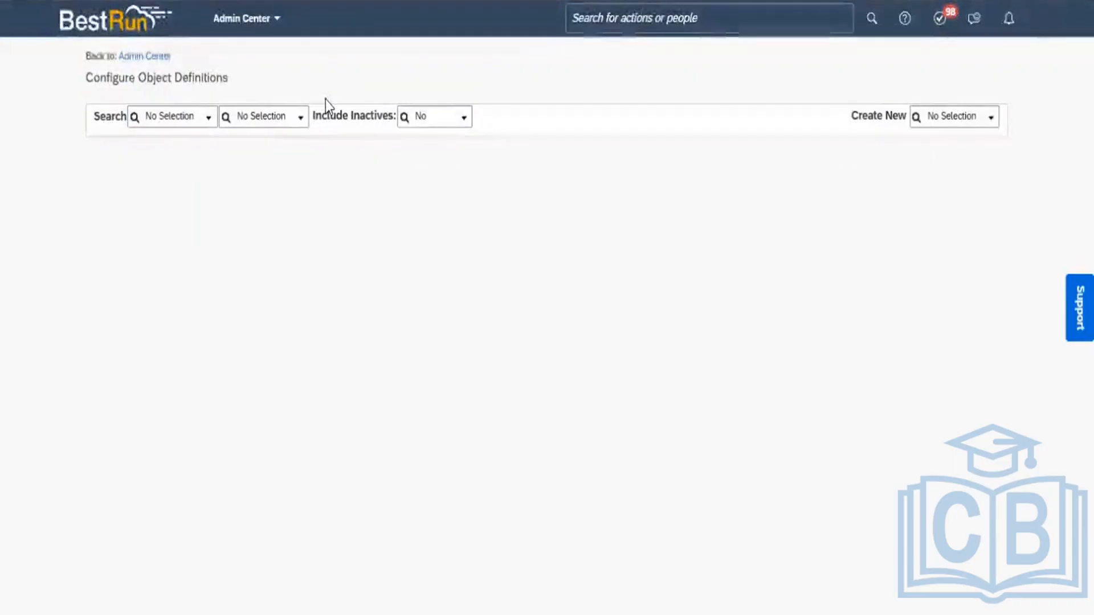
On the Configure Object Definitions page, load the Object Definition named Division.
{"action": "left_click", "coordinate": [207, 124]}
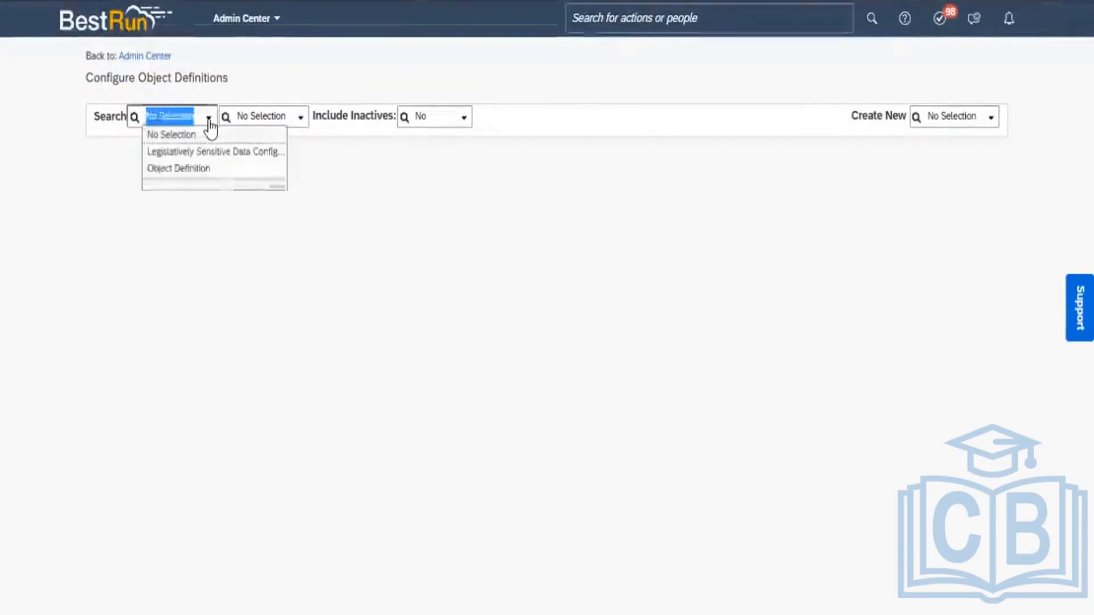
{"action": "left_click", "coordinate": [182, 168]}
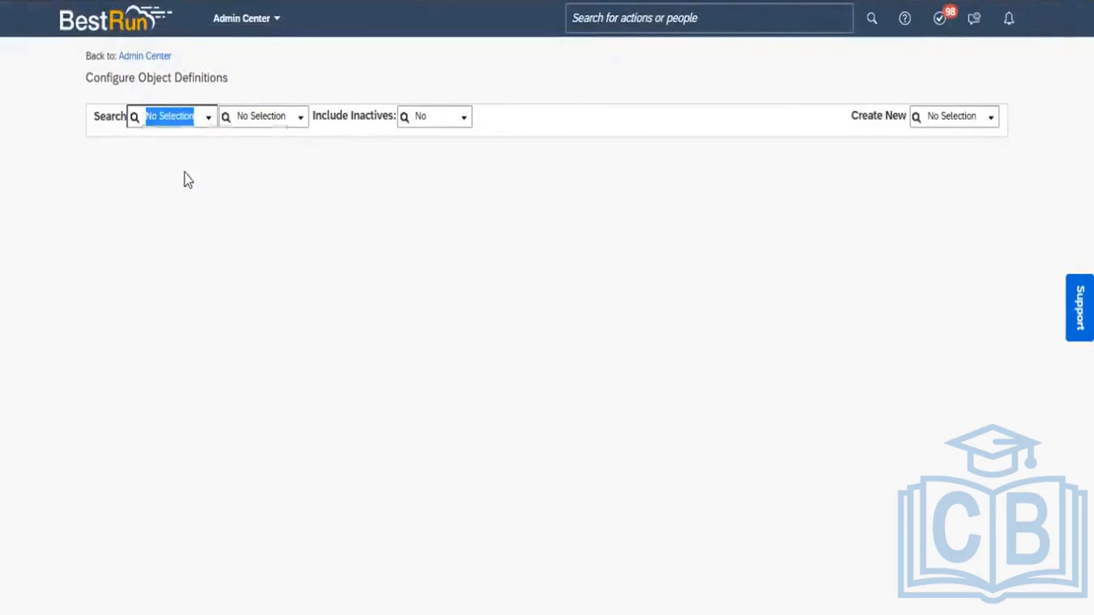
{"action": "left_click", "coordinate": [277, 122]}
{"action": "type", "text": "d"}
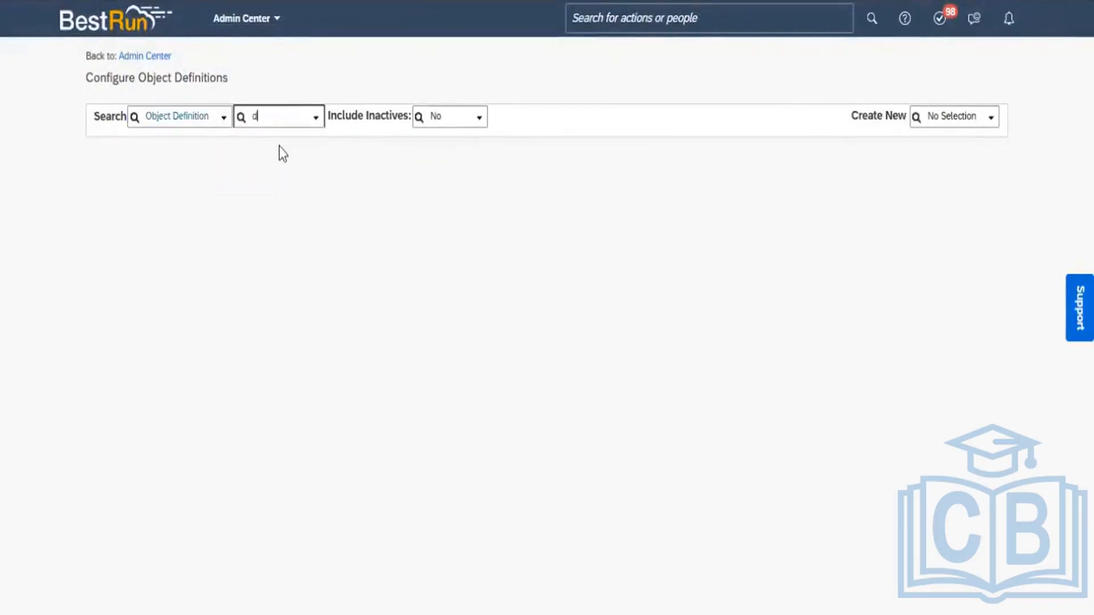
{"action": "type", "text": "ivision"}
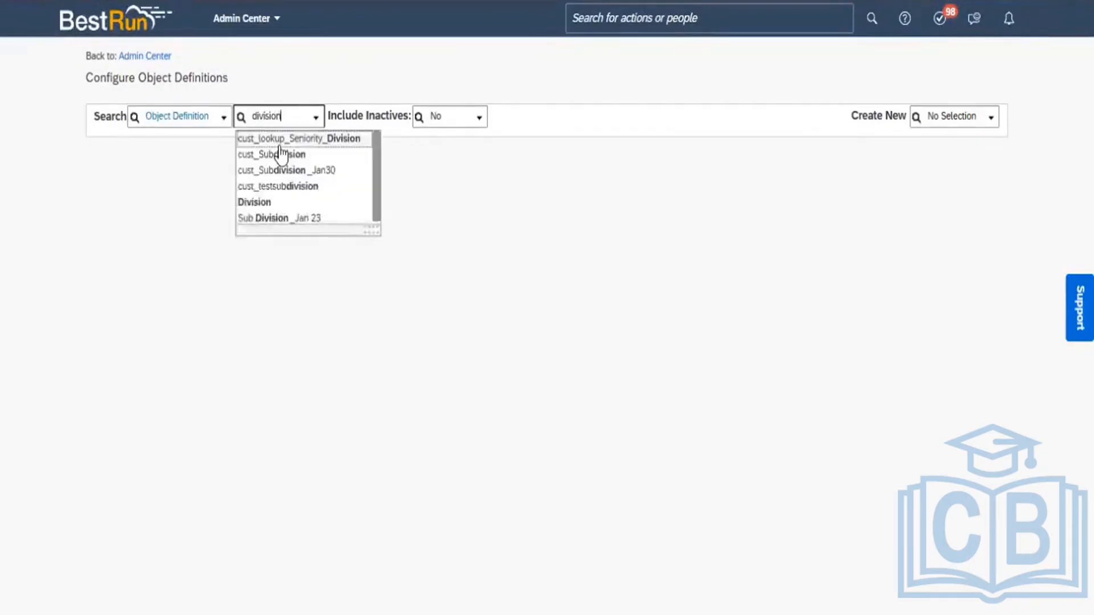
{"action": "left_click", "coordinate": [256, 203]}
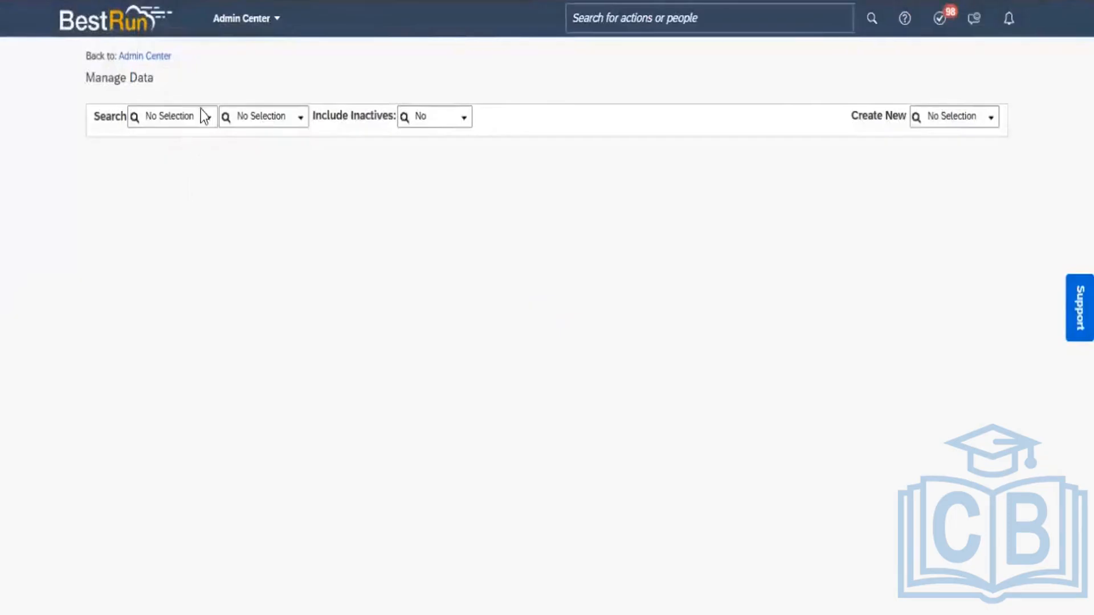
On the Manage Data page, load the Division record 3200 Share Services.
{"action": "left_click", "coordinate": [207, 118]}
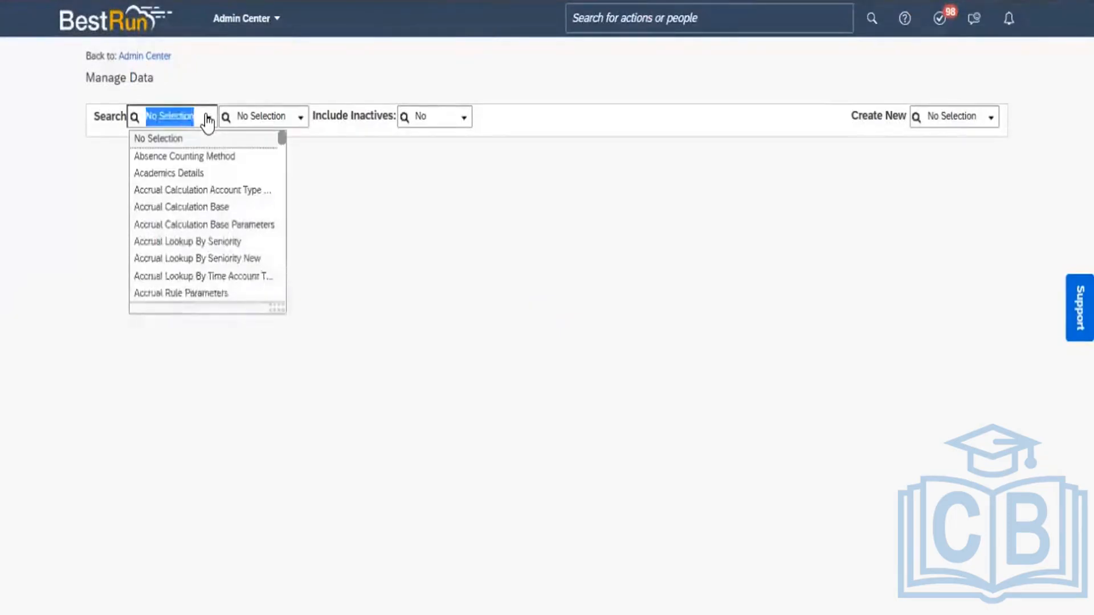
{"action": "type", "text": "division"}
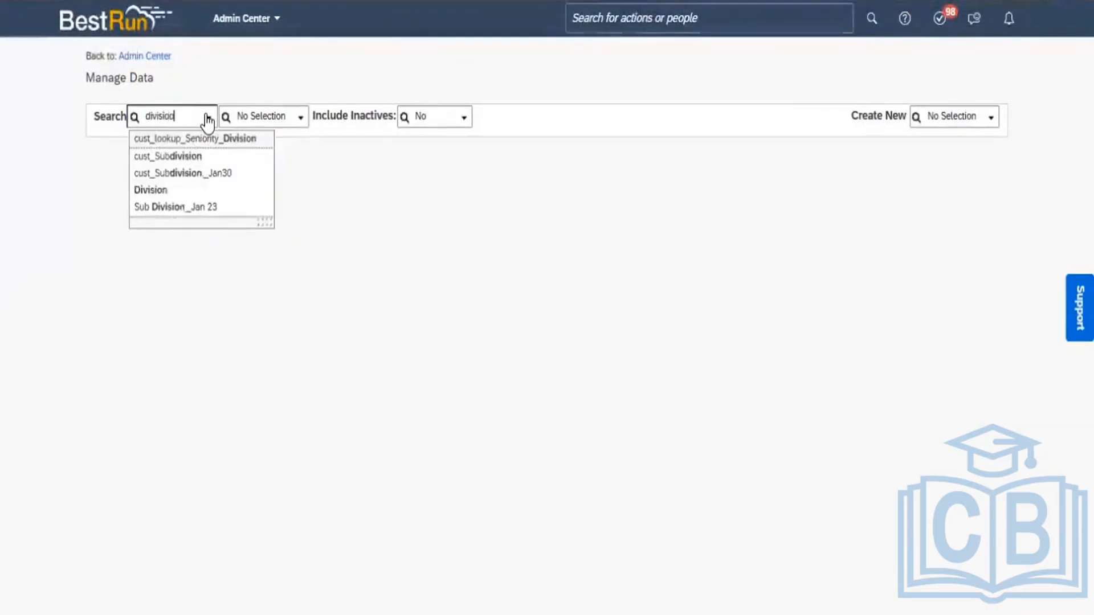
{"action": "left_click", "coordinate": [174, 192]}
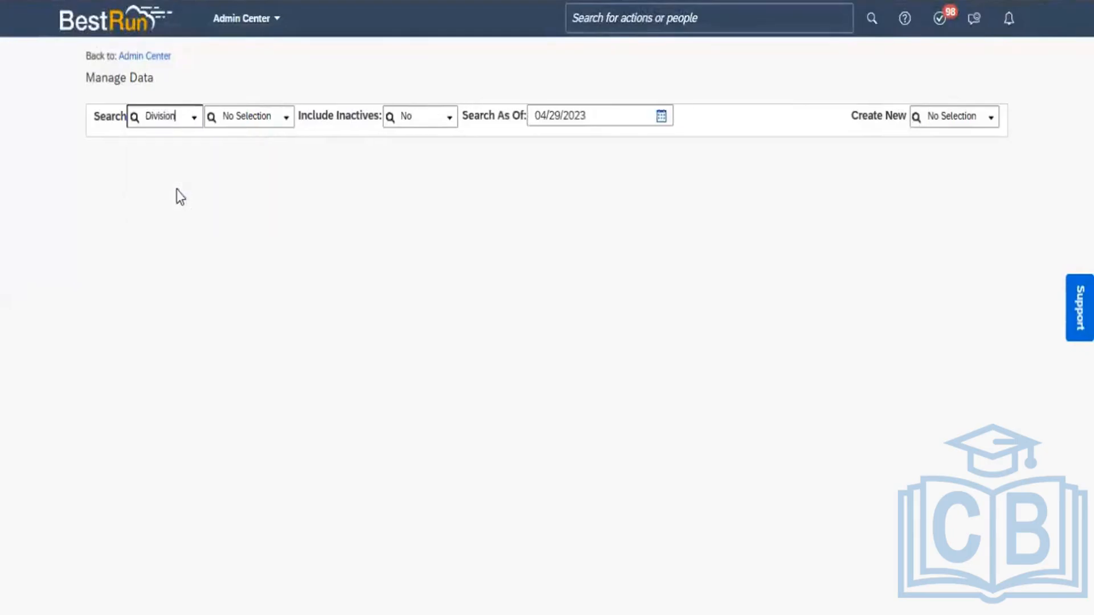
{"action": "left_click", "coordinate": [288, 119]}
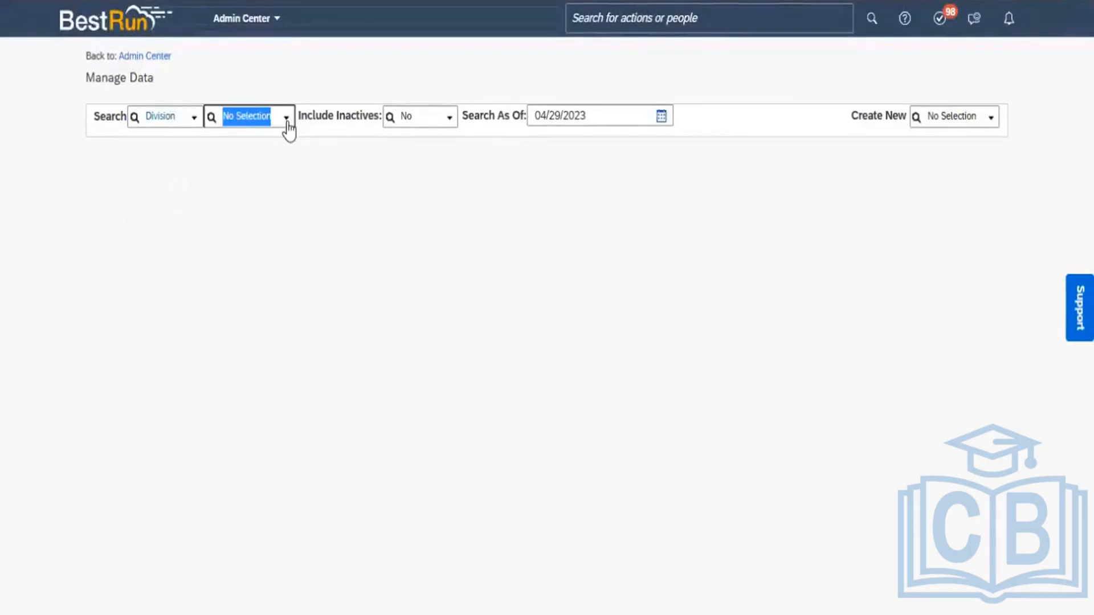
{"action": "left_click", "coordinate": [287, 140]}
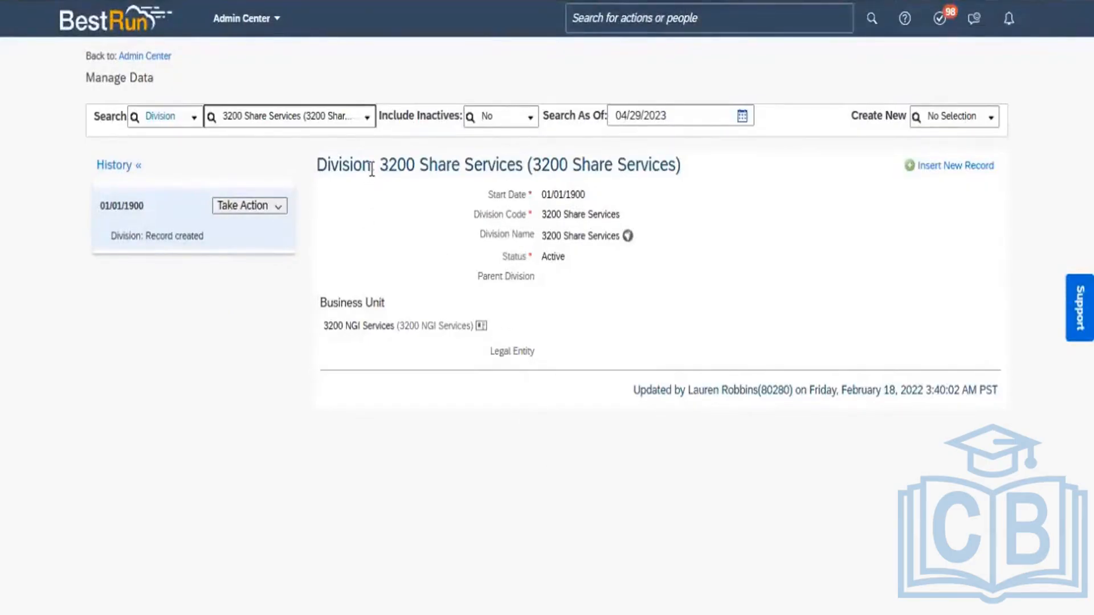
Open the 3200 Share Services division record for correction.
{"action": "left_click_drag", "start_coordinate": [371, 169], "coordinate": [318, 168]}
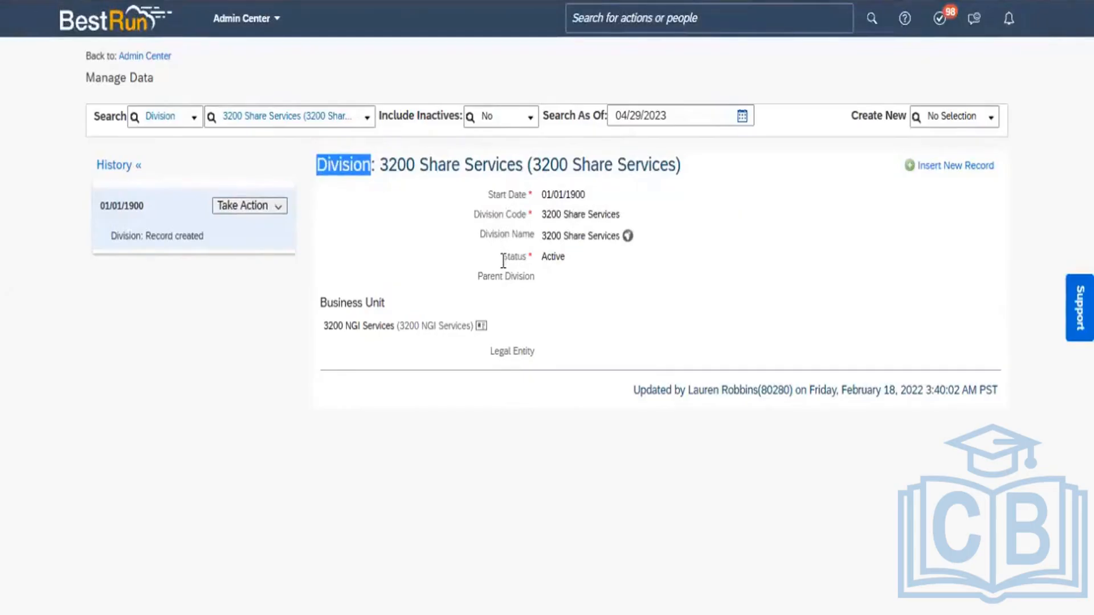
{"action": "left_click", "coordinate": [277, 207]}
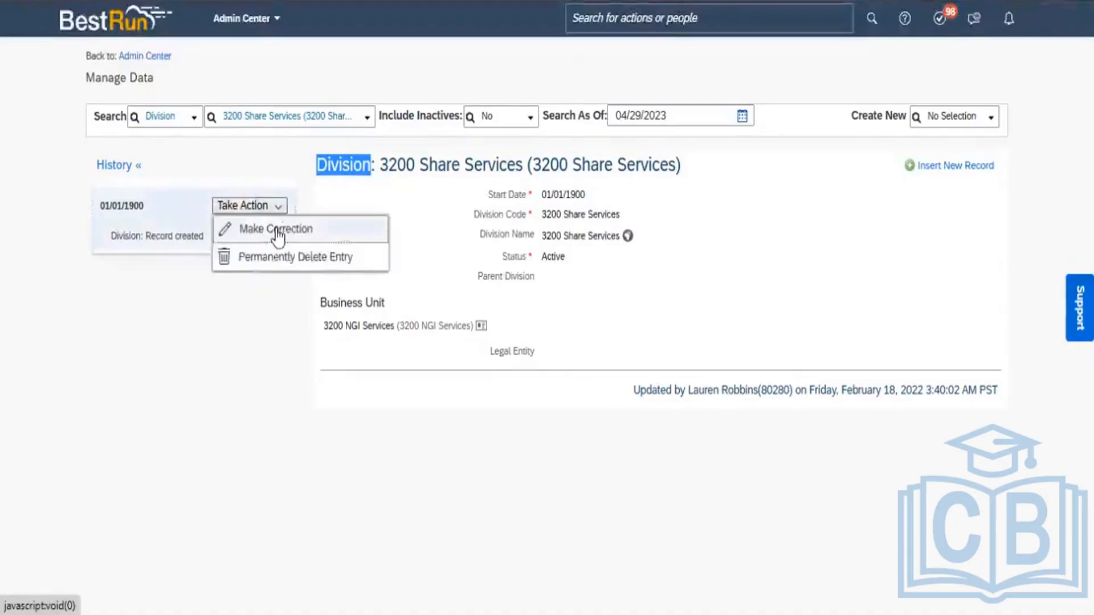
{"action": "left_click", "coordinate": [277, 235]}
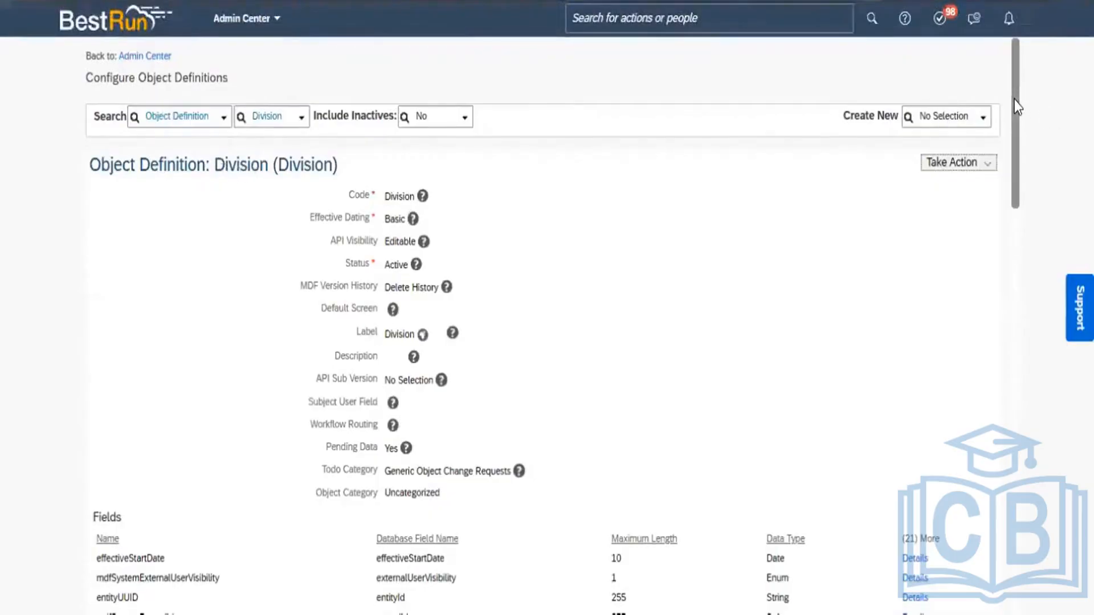
In the Division object definition, examine the externalCode field's details and the list of associations.
{"action": "left_click_drag", "start_coordinate": [1014, 99], "coordinate": [1024, 197]}
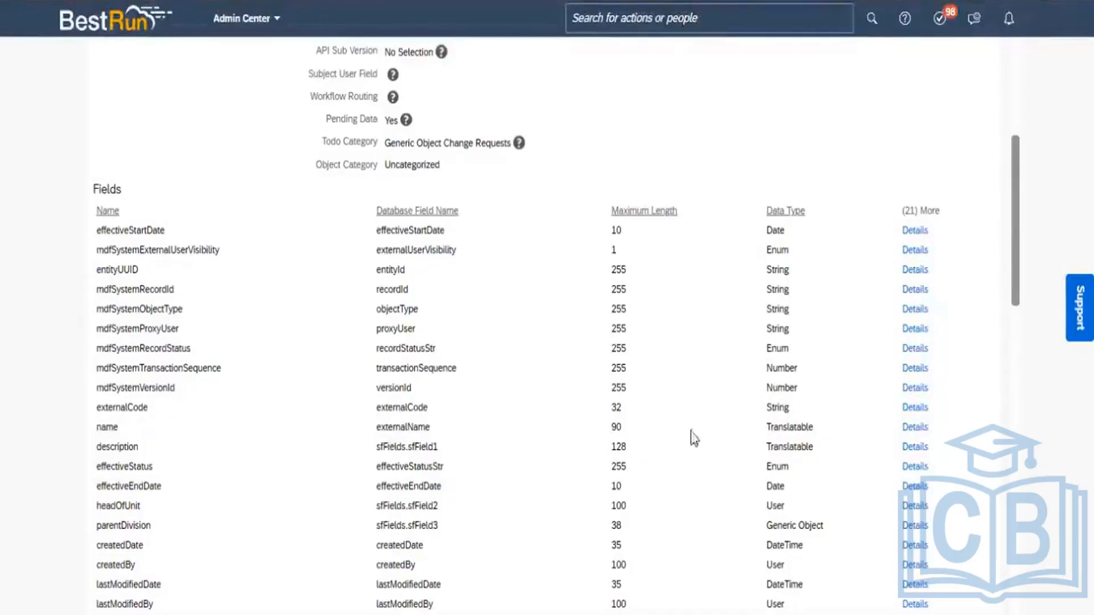
{"action": "left_click", "coordinate": [912, 408]}
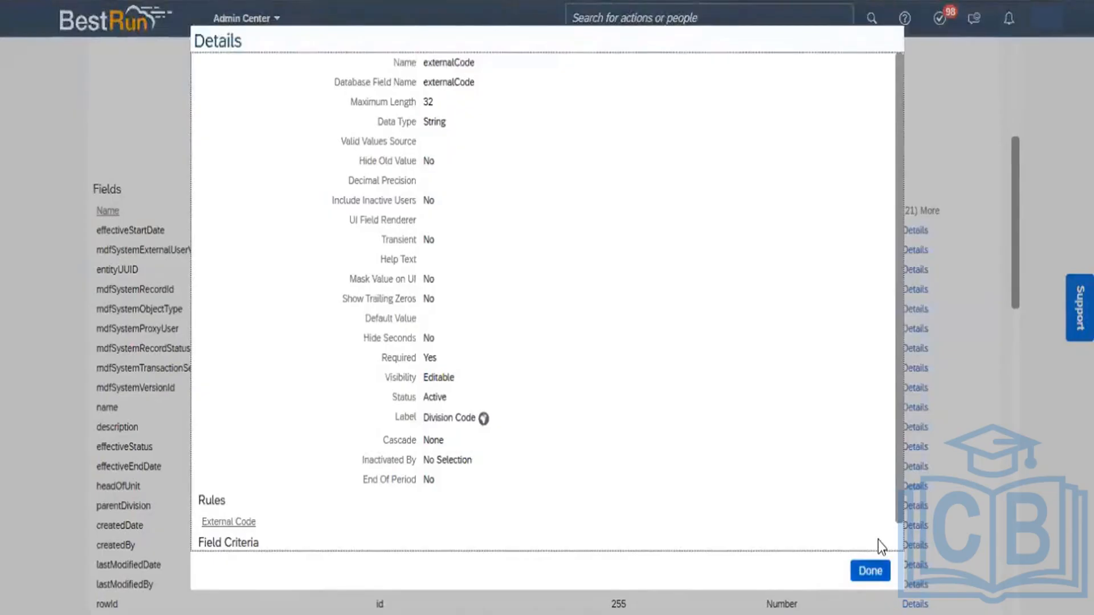
{"action": "left_click", "coordinate": [873, 570]}
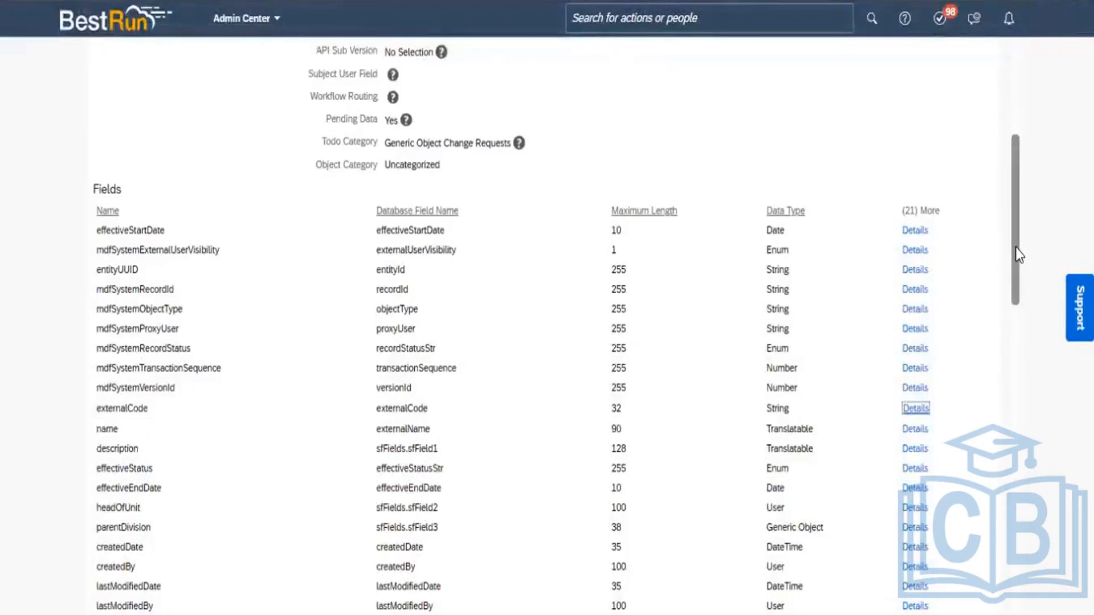
{"action": "left_click_drag", "start_coordinate": [1016, 248], "coordinate": [1019, 391]}
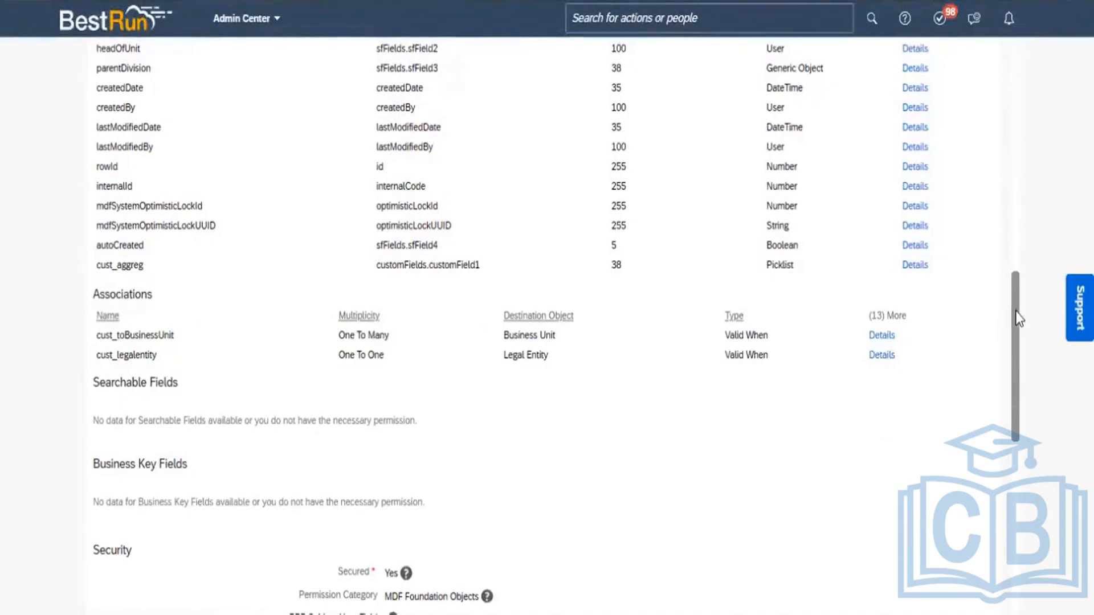
{"action": "left_click_drag", "start_coordinate": [1018, 318], "coordinate": [1040, 79]}
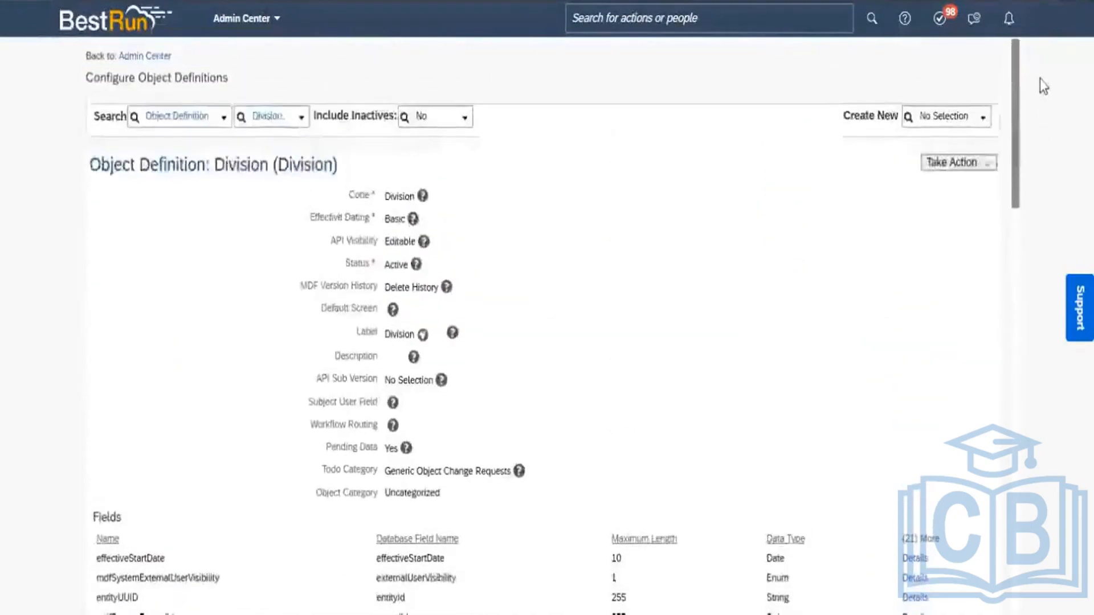
Open the Division object definition for correction and go down to its lower sections.
{"action": "left_click", "coordinate": [982, 169]}
{"action": "left_click", "coordinate": [947, 188]}
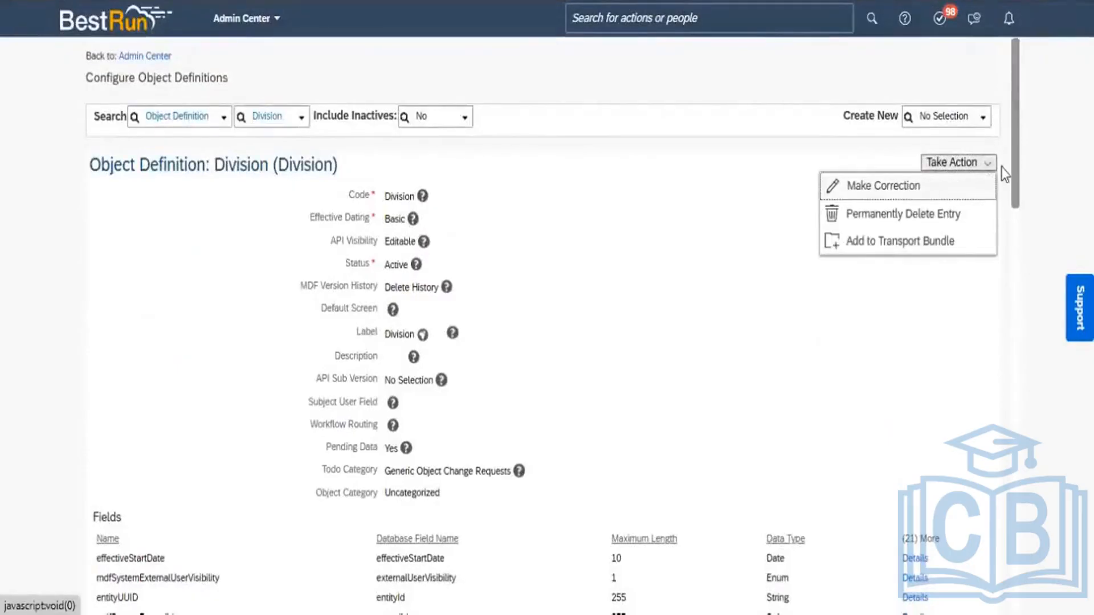
{"action": "left_click_drag", "start_coordinate": [1015, 179], "coordinate": [1014, 465]}
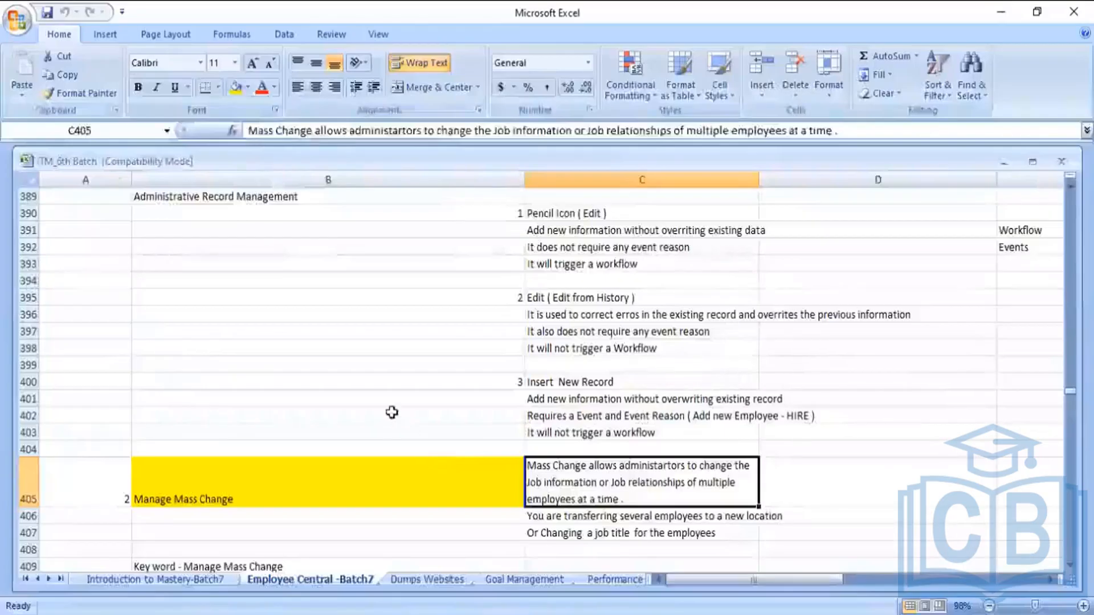
In the Excel notes workbook, find "Association" on the Employee Central -Batch7 sheet and examine the association types listed beneath it.
{"action": "left_click", "coordinate": [393, 415]}
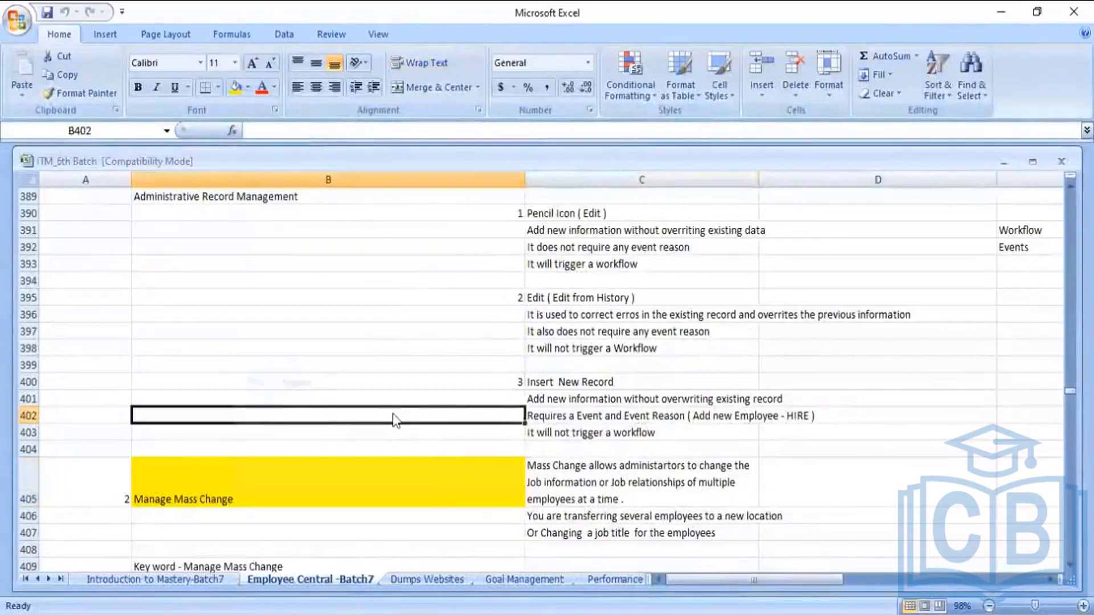
{"action": "key", "text": "ctrl+f"}
{"action": "type", "text": "Assco"}
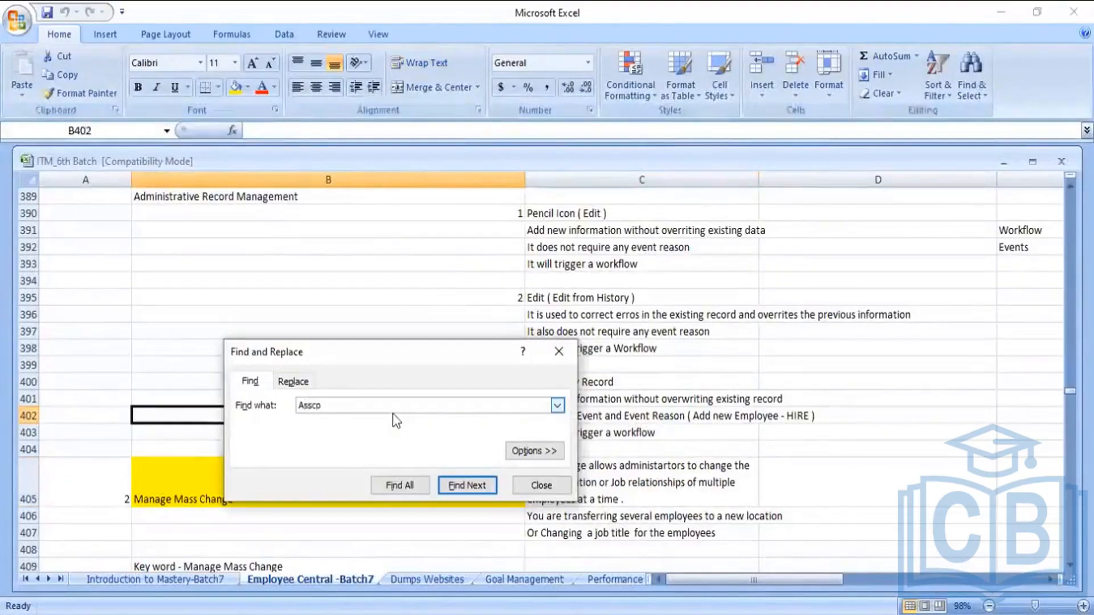
{"action": "key", "text": "BackSpace"}
{"action": "key", "text": "BackSpace"}
{"action": "type", "text": "ociation"}
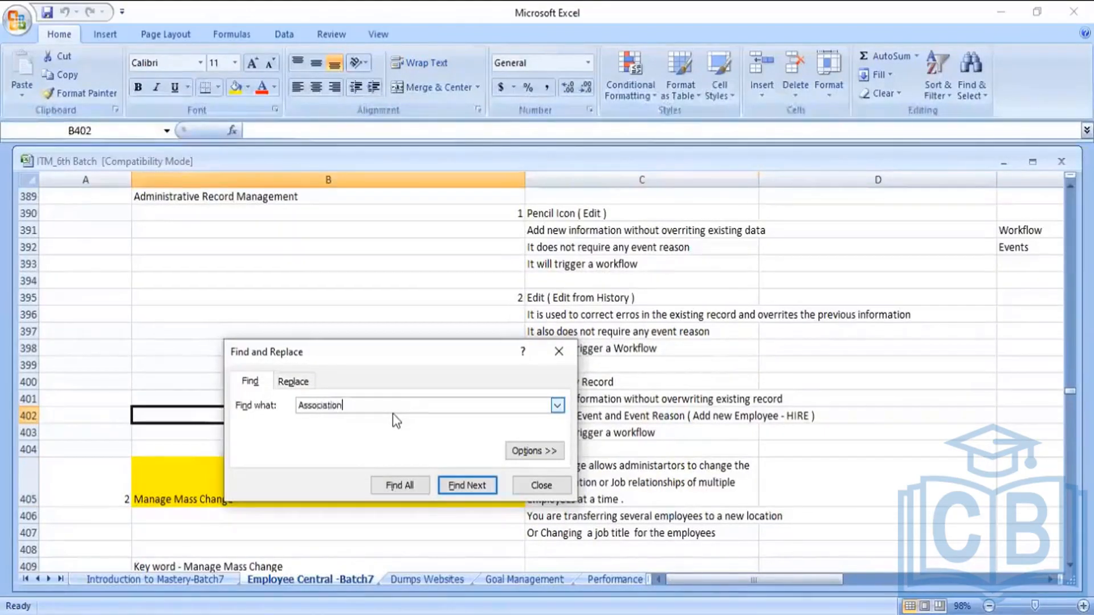
{"action": "key", "text": "Return"}
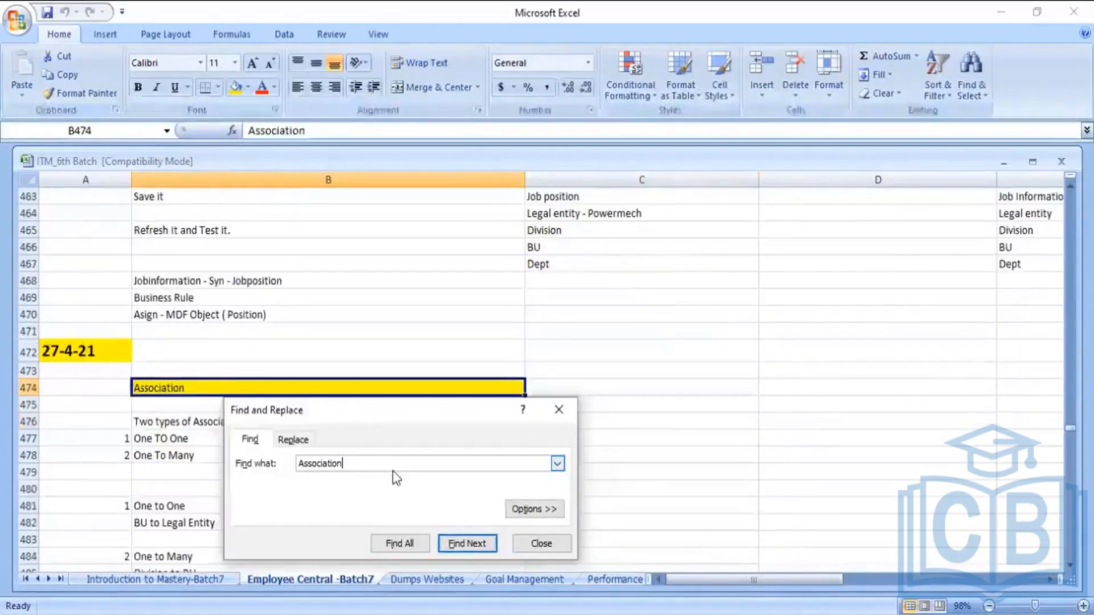
{"action": "left_click", "coordinate": [558, 409]}
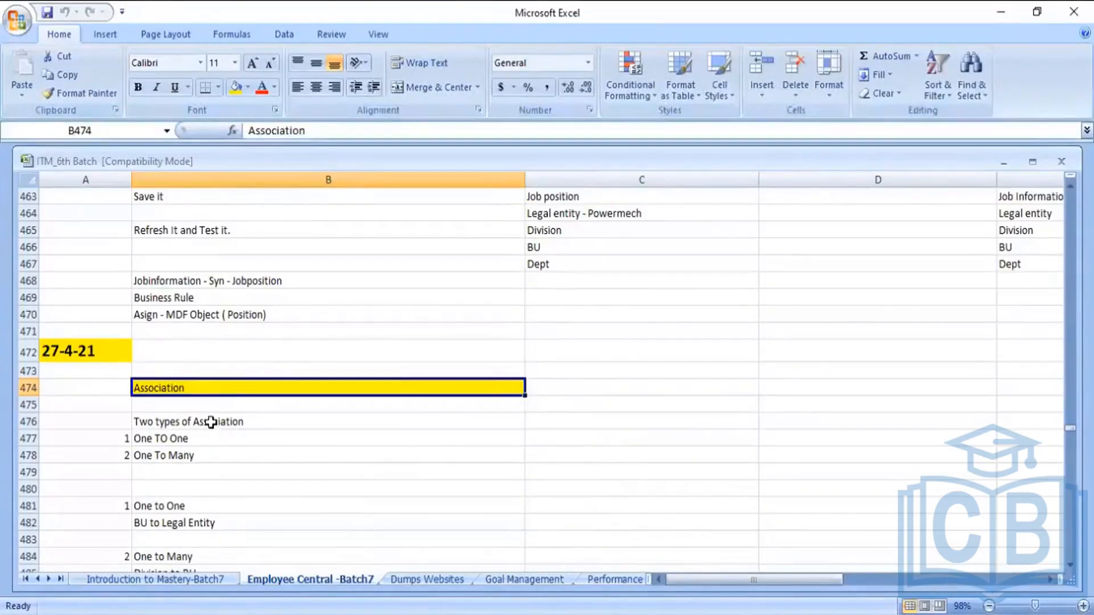
{"action": "left_click", "coordinate": [200, 439]}
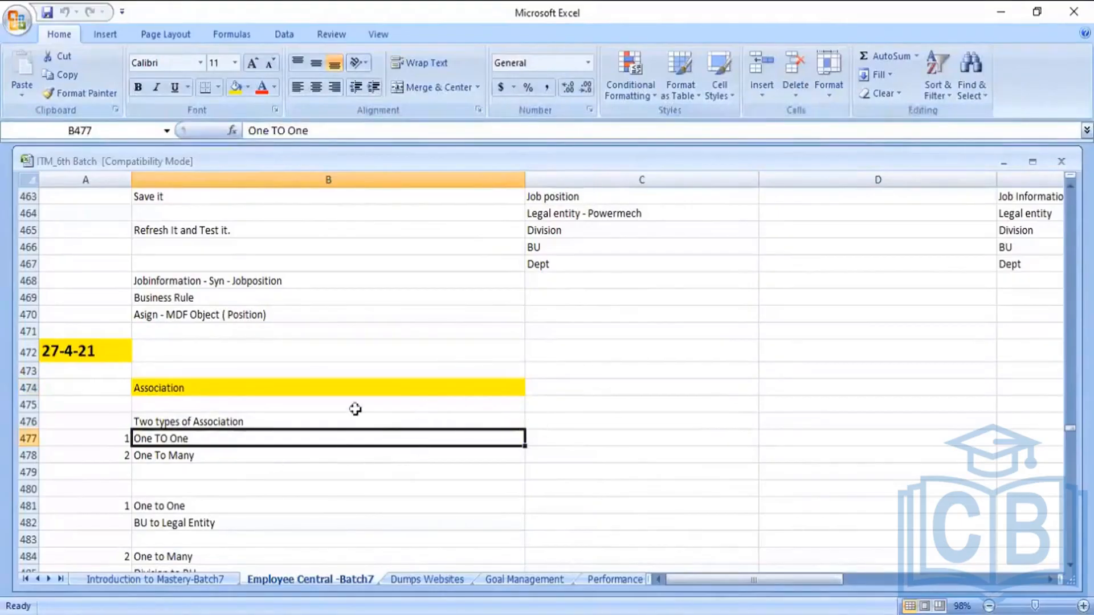
{"action": "left_click", "coordinate": [220, 422]}
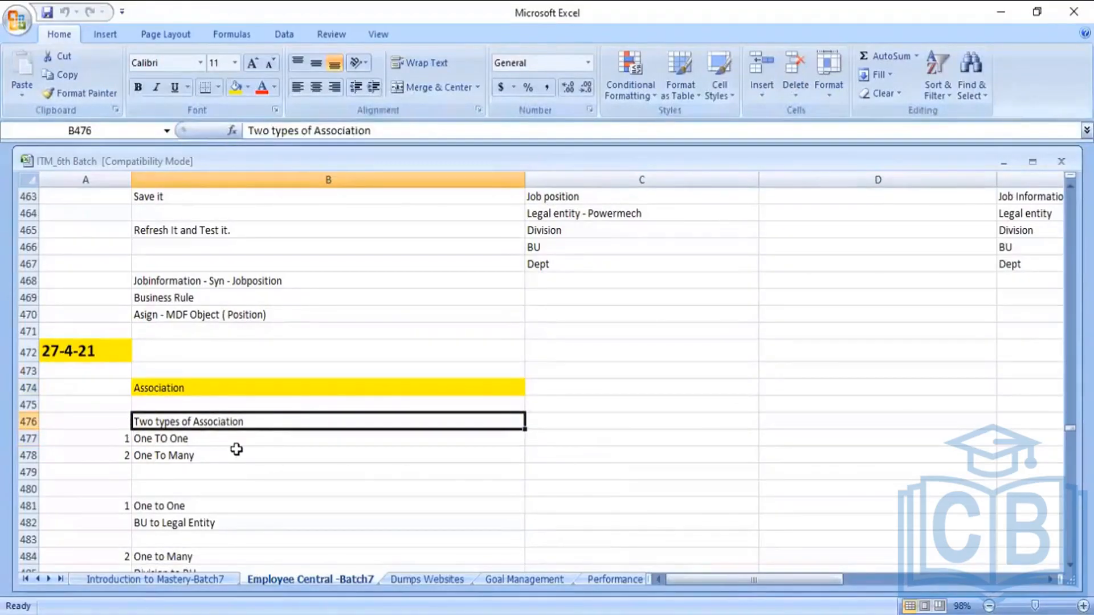
Replace the heading in cell B476 with "Multiplicity" and enter the heading "Type of Association" in C476.
{"action": "type", "text": "M"}
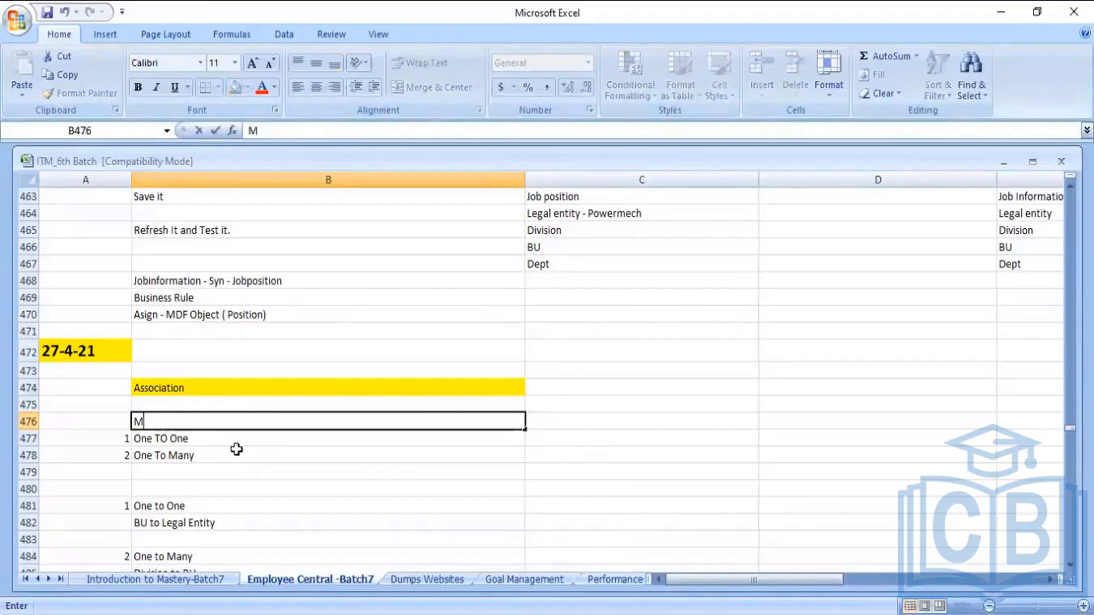
{"action": "type", "text": "ultiplicity"}
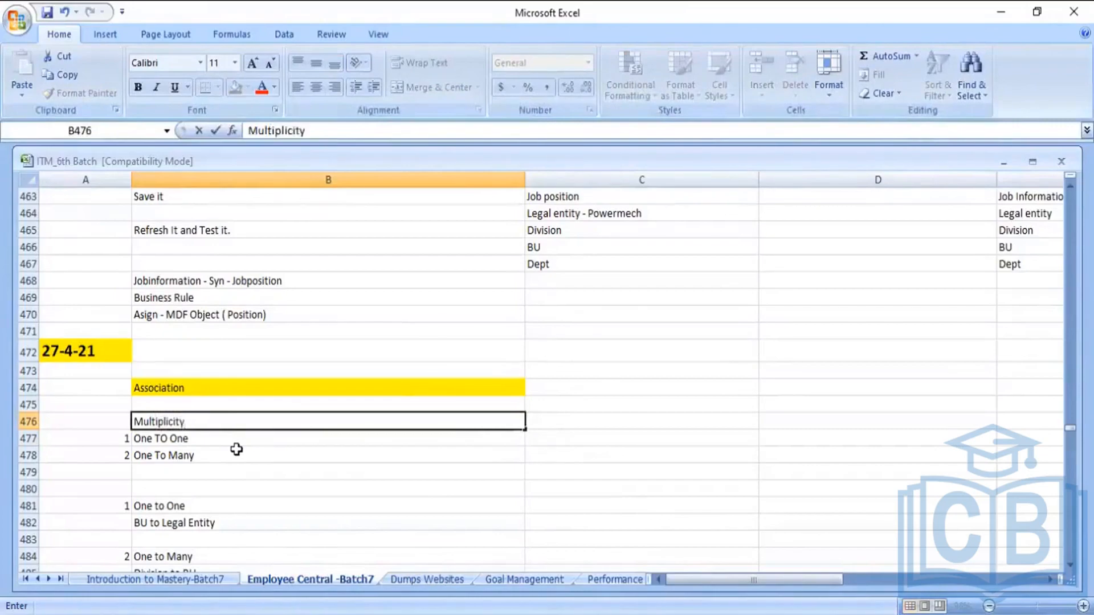
{"action": "left_click", "coordinate": [327, 454]}
{"action": "left_click", "coordinate": [554, 420]}
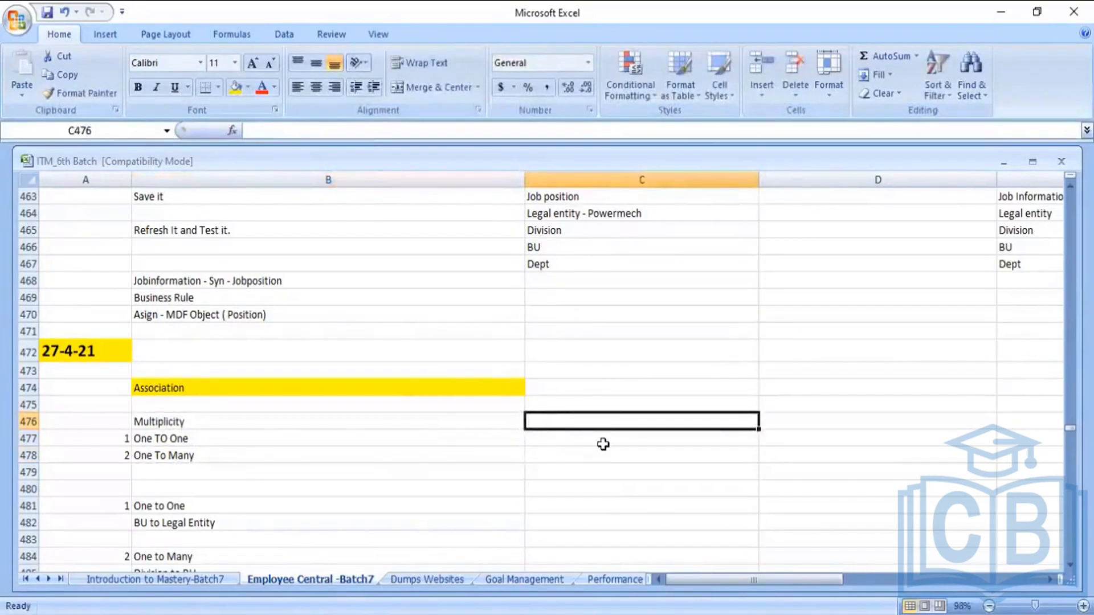
{"action": "type", "text": "Type of"}
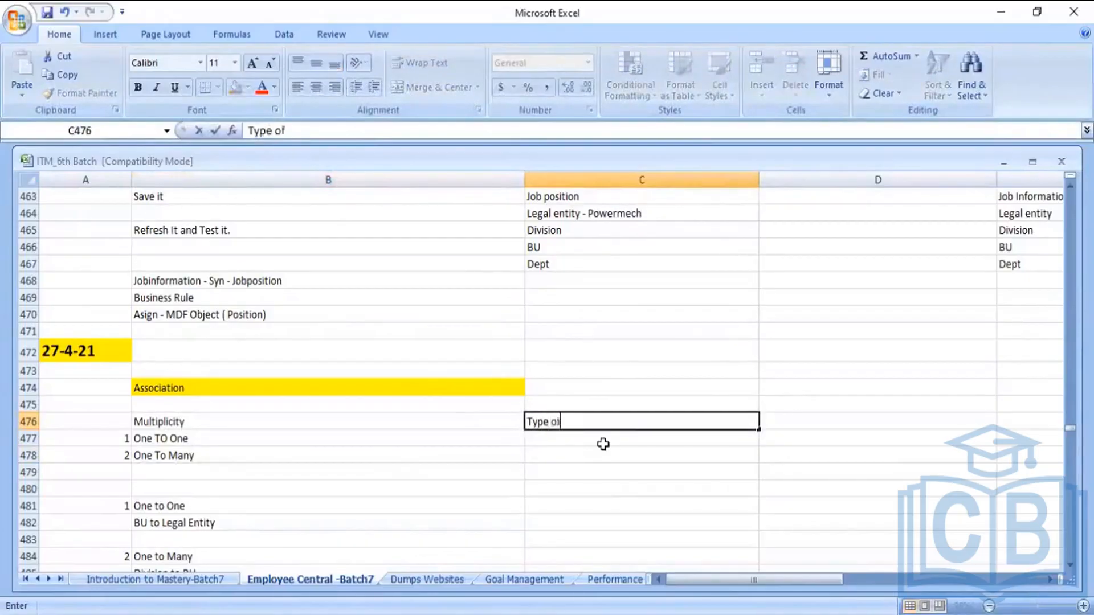
{"action": "type", "text": " Asso"}
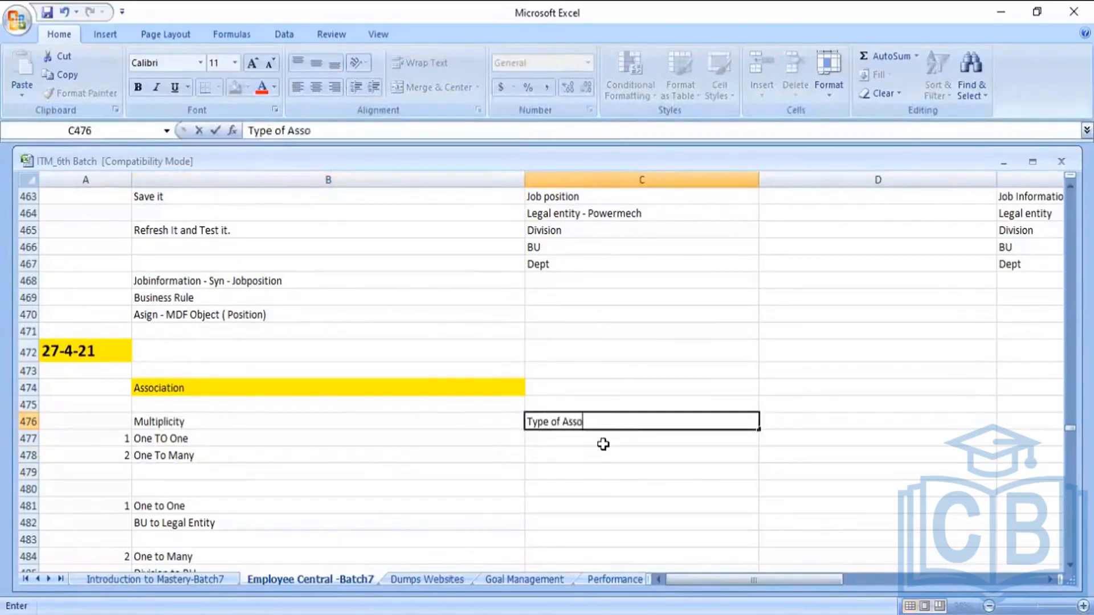
{"action": "type", "text": "ciation"}
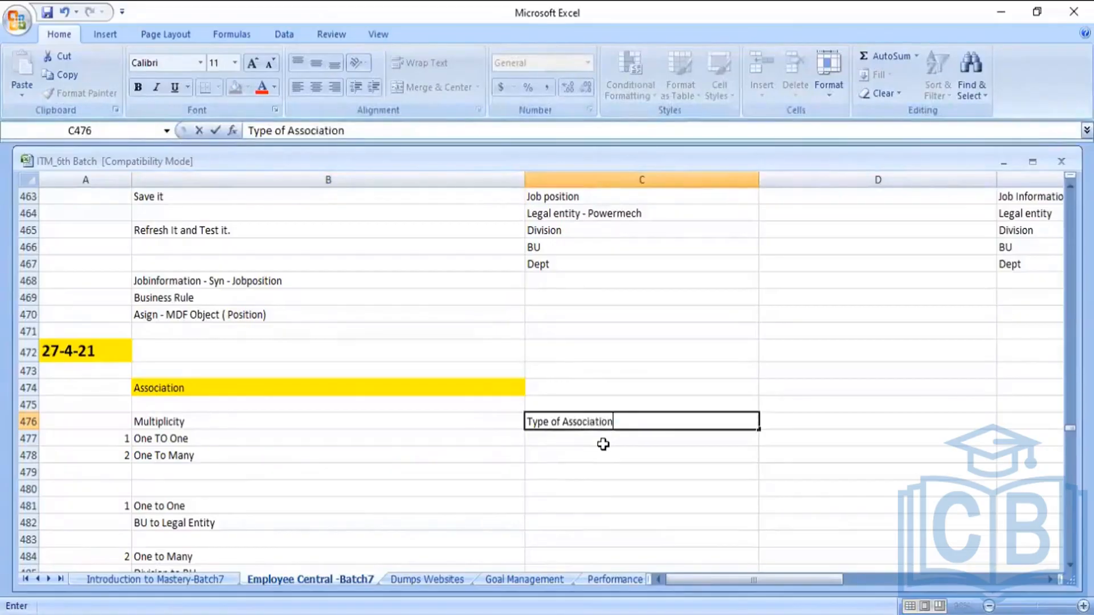
{"action": "left_click", "coordinate": [602, 456]}
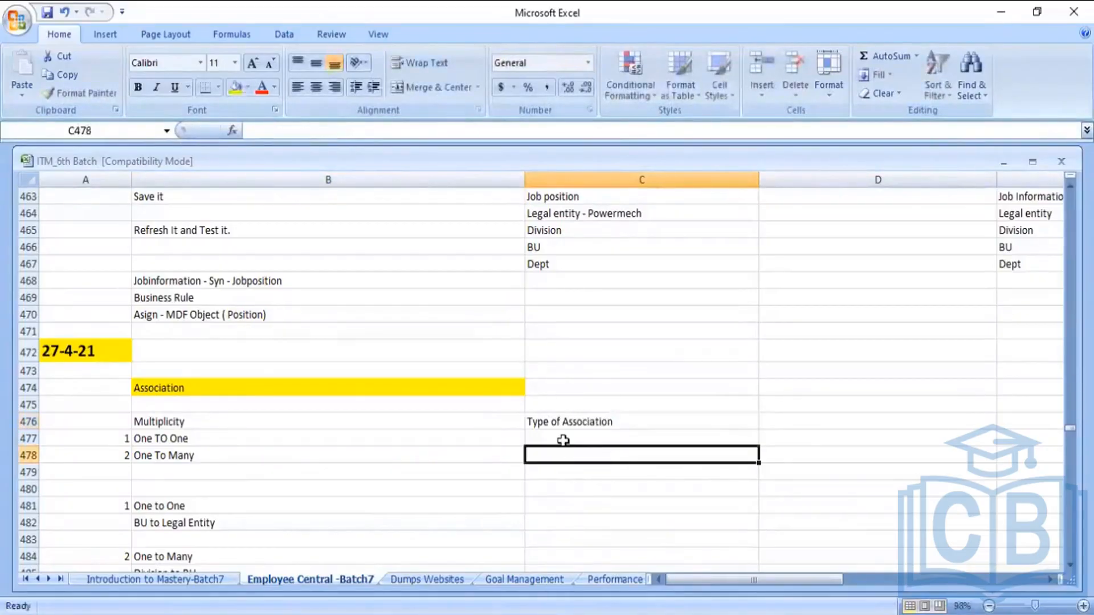
Enter the definition "Association is linking or creating a relationship between 2 objects" in cell C474, beside the Association heading.
{"action": "left_click", "coordinate": [563, 440]}
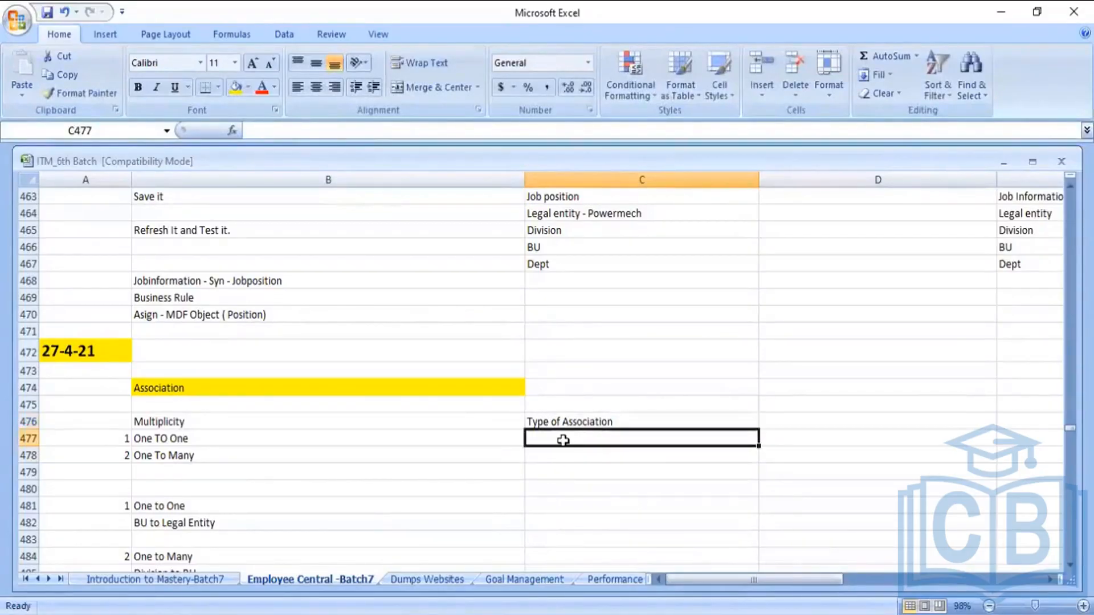
{"action": "key", "text": "Left"}
{"action": "key", "text": "Up"}
{"action": "key", "text": "Up"}
{"action": "key", "text": "Up"}
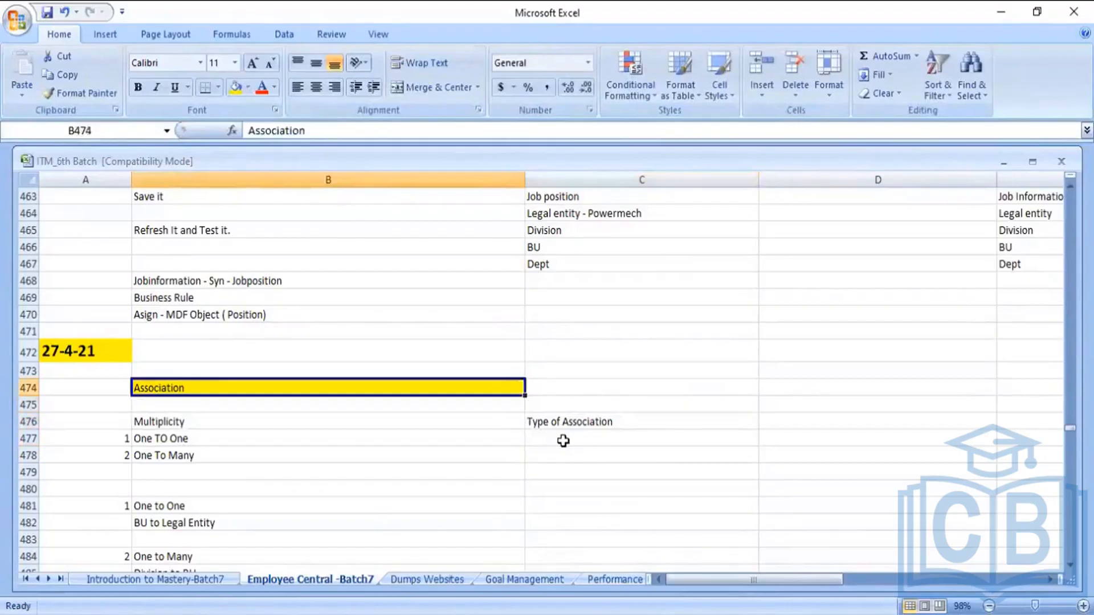
{"action": "key", "text": "Right"}
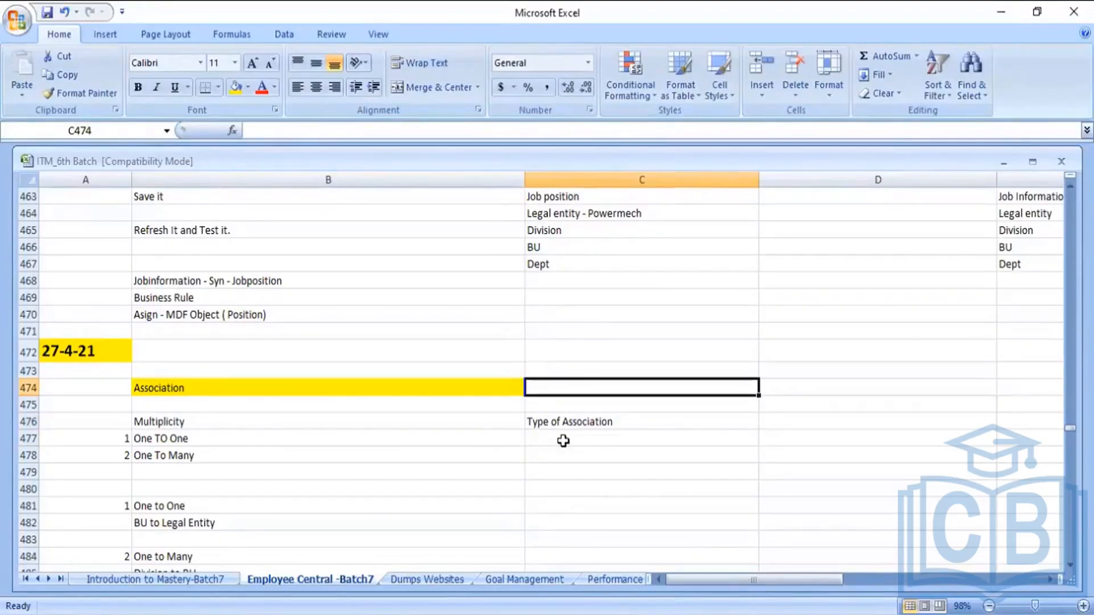
{"action": "type", "text": "Ass"}
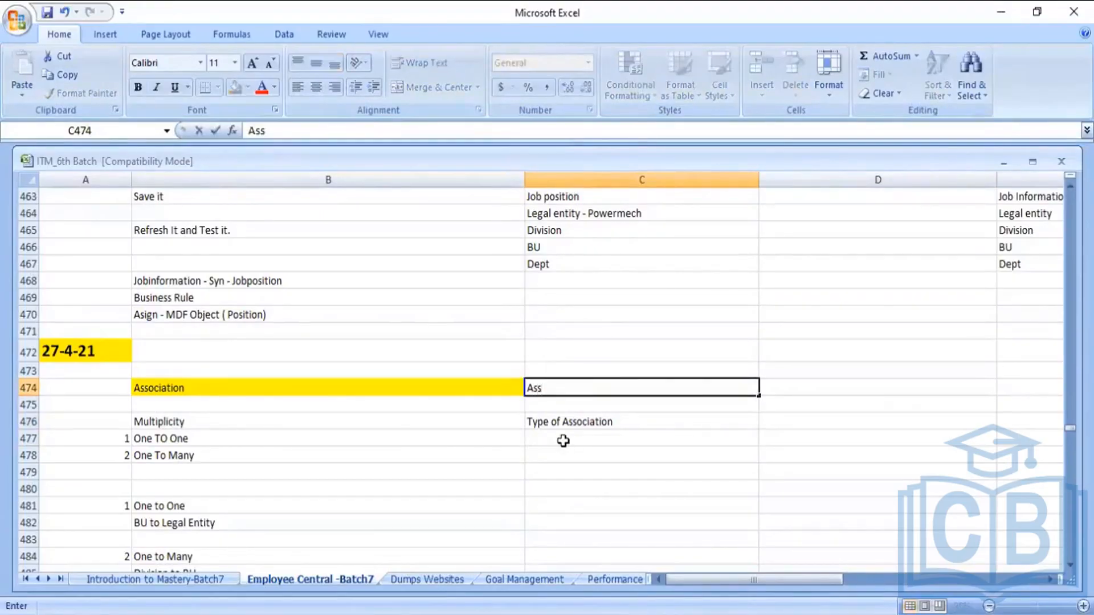
{"action": "type", "text": "ocia"}
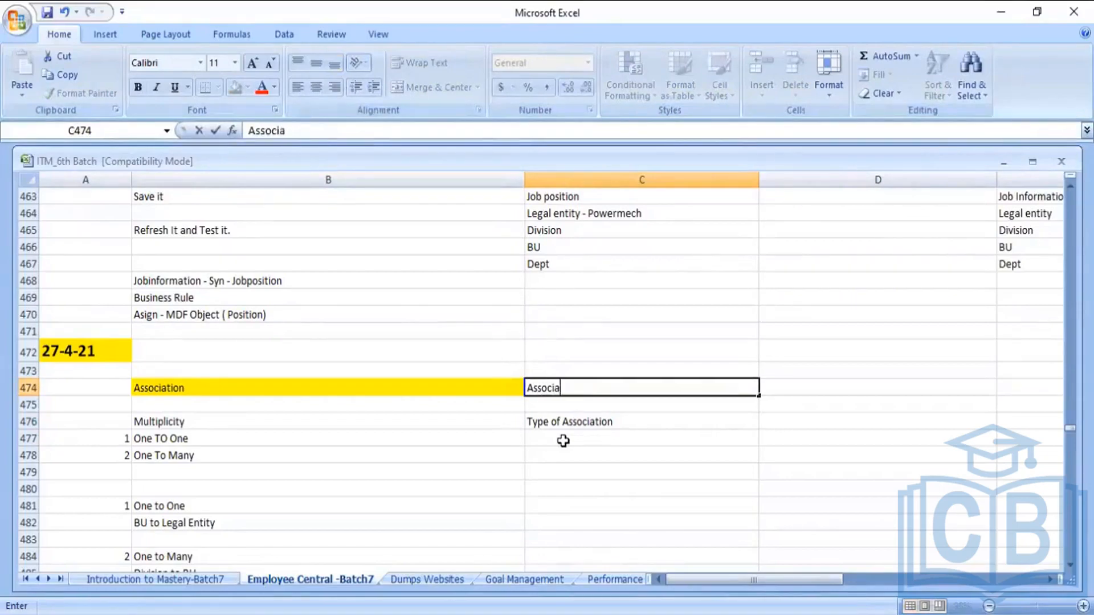
{"action": "type", "text": "tion is linking"}
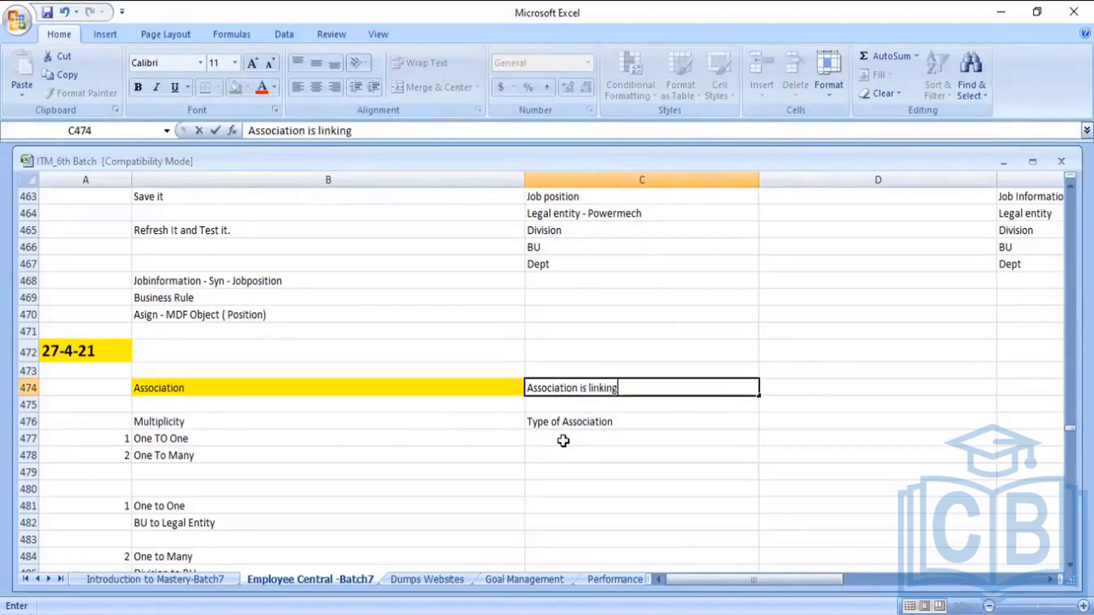
{"action": "type", "text": " or creati"}
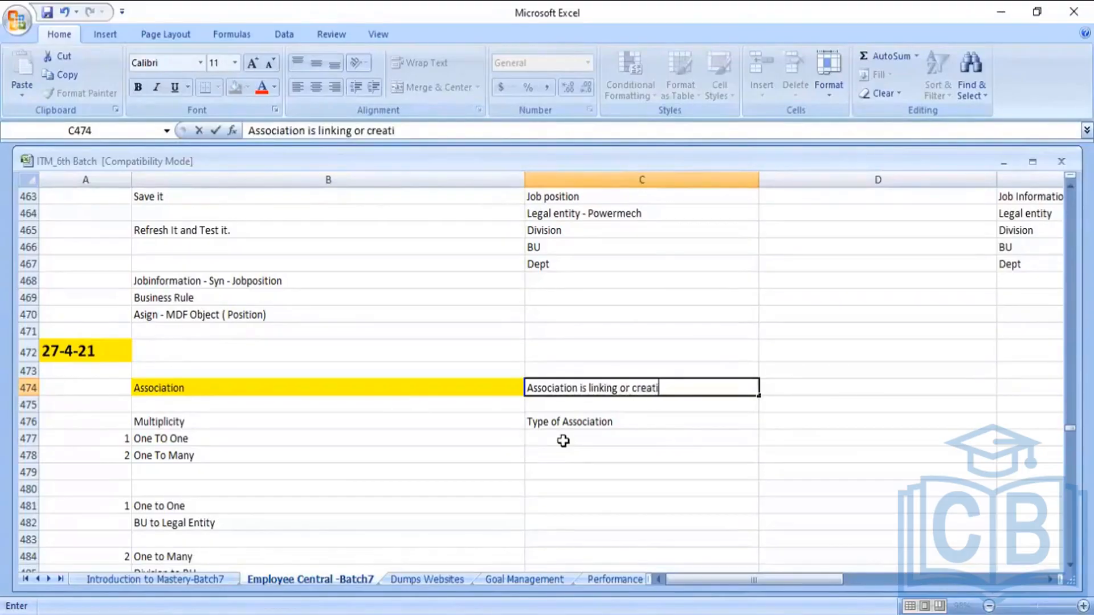
{"action": "type", "text": "ng a relat"}
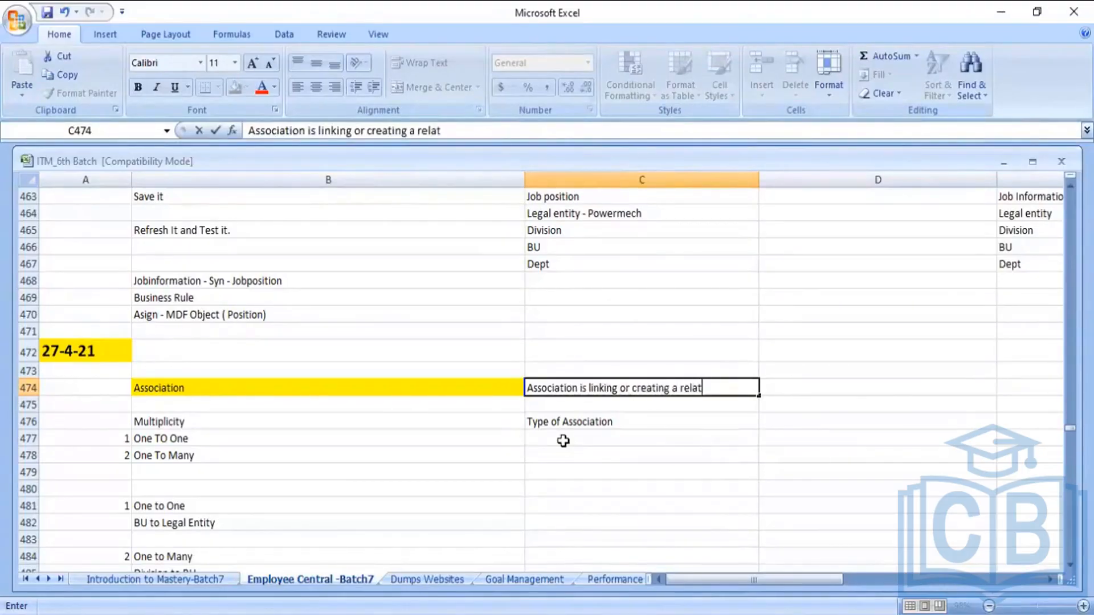
{"action": "type", "text": "ionshi"}
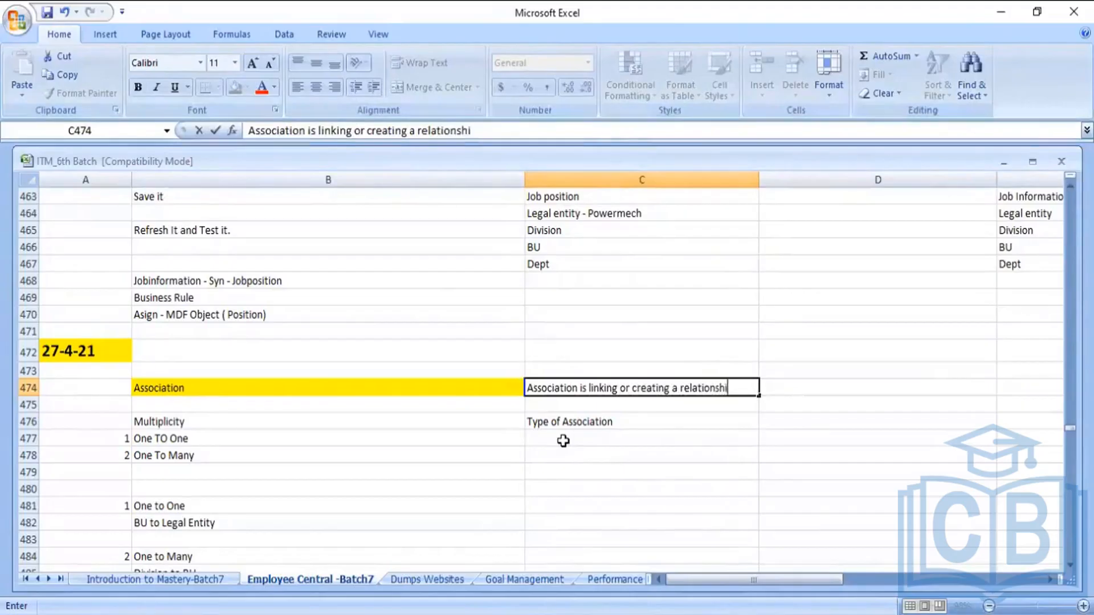
{"action": "type", "text": "p bet"}
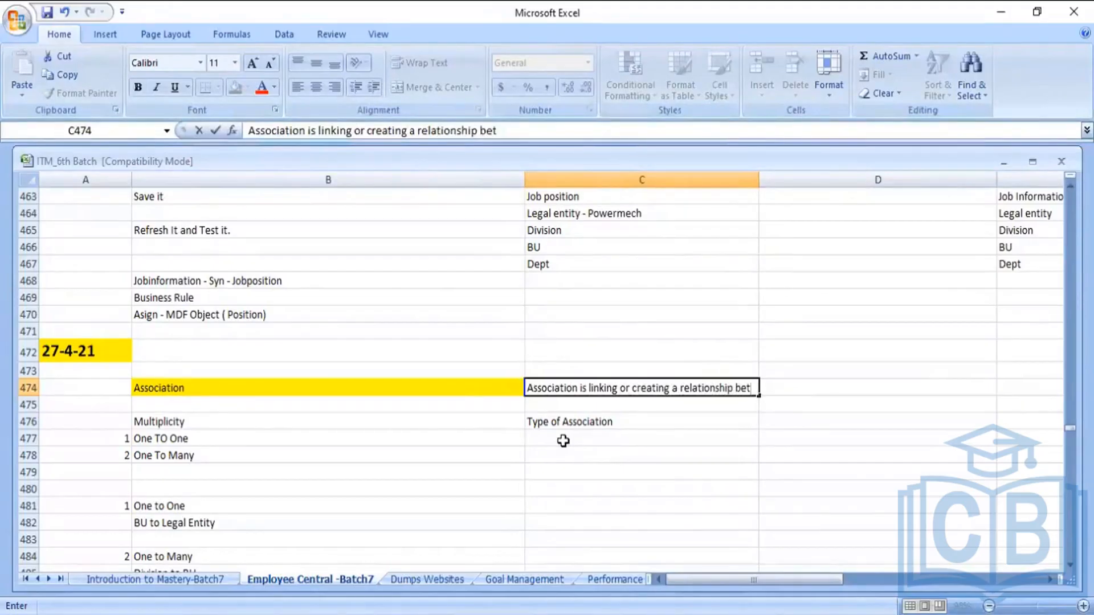
{"action": "type", "text": "ween 2 "}
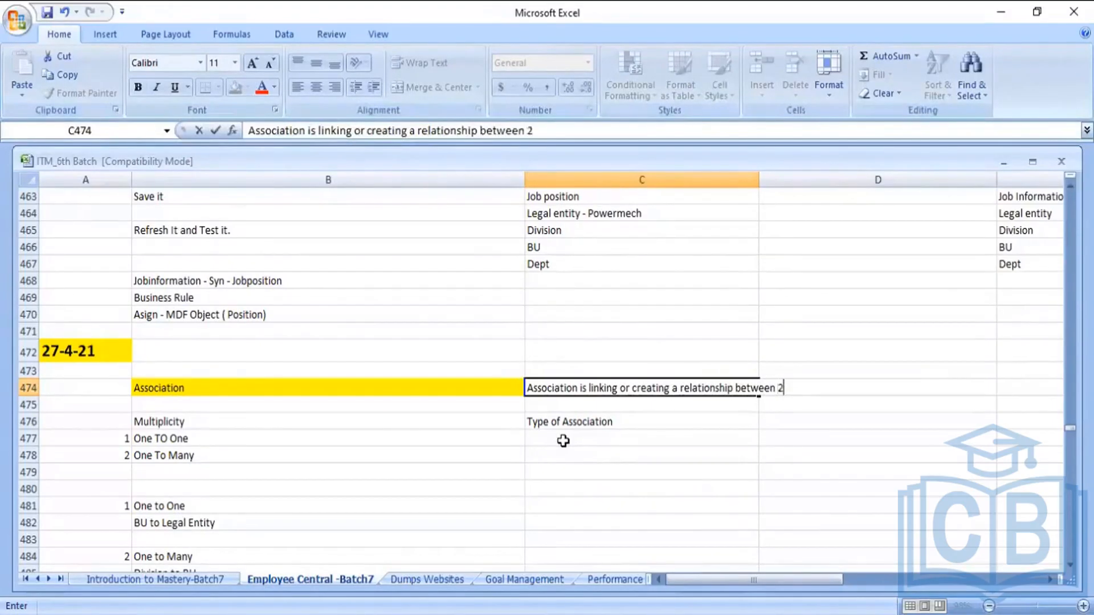
{"action": "type", "text": "objects"}
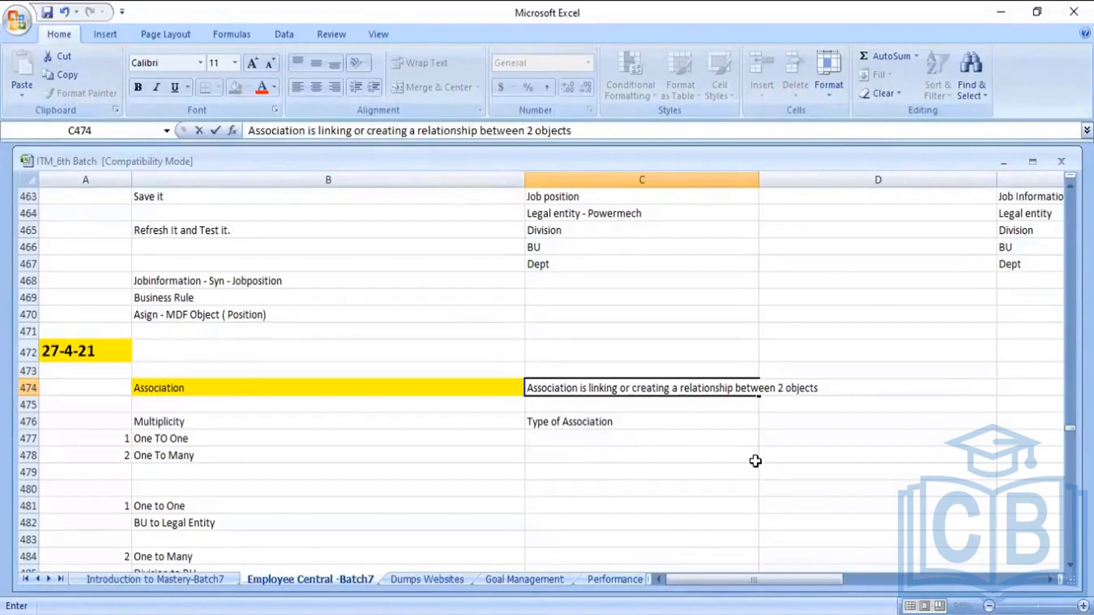
Widen column C to about twice its width so the association definition fits inside it.
{"action": "left_click", "coordinate": [758, 177]}
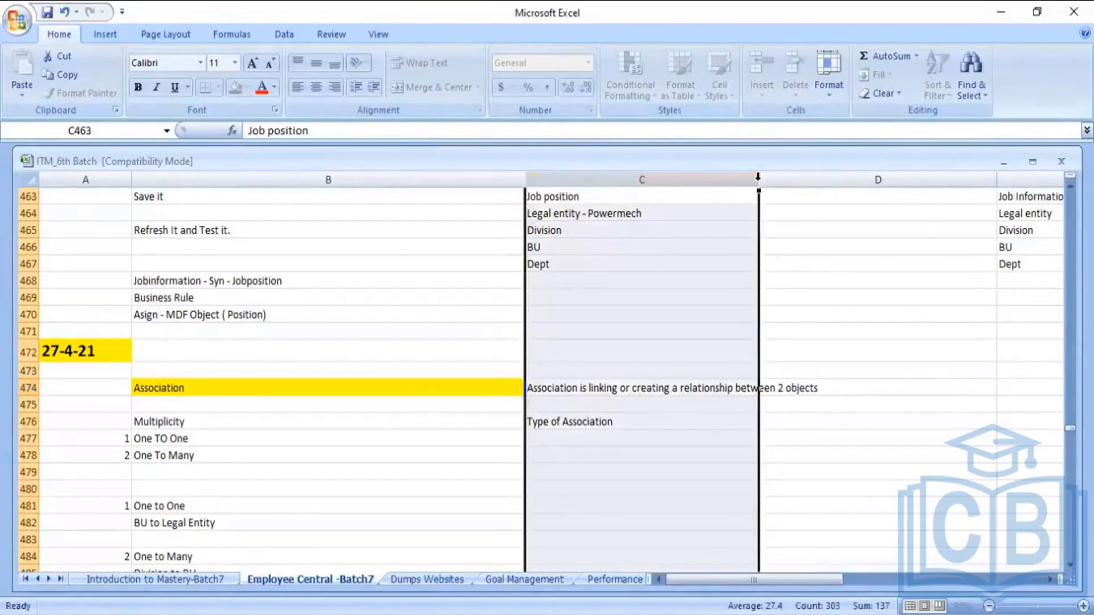
{"action": "left_click_drag", "start_coordinate": [758, 177], "coordinate": [991, 178]}
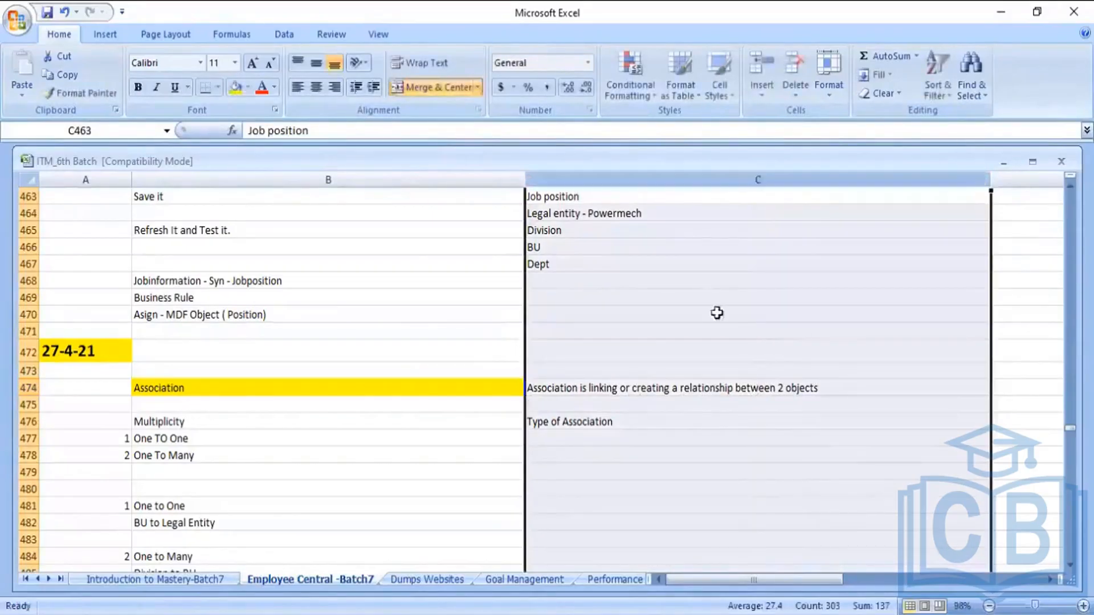
{"action": "left_click", "coordinate": [713, 406]}
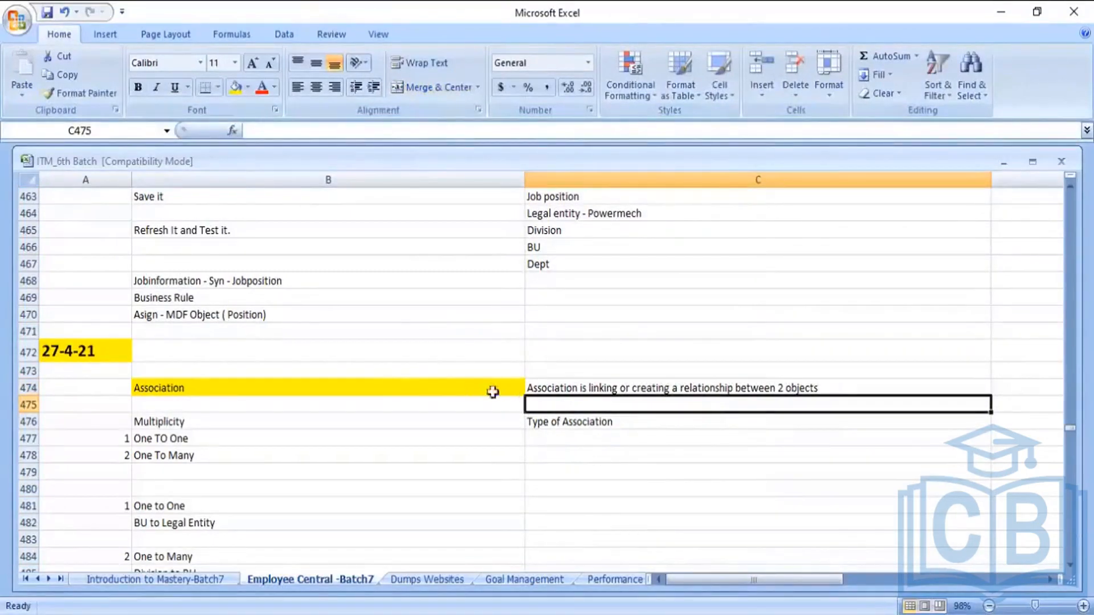
{"action": "left_click", "coordinate": [395, 385]}
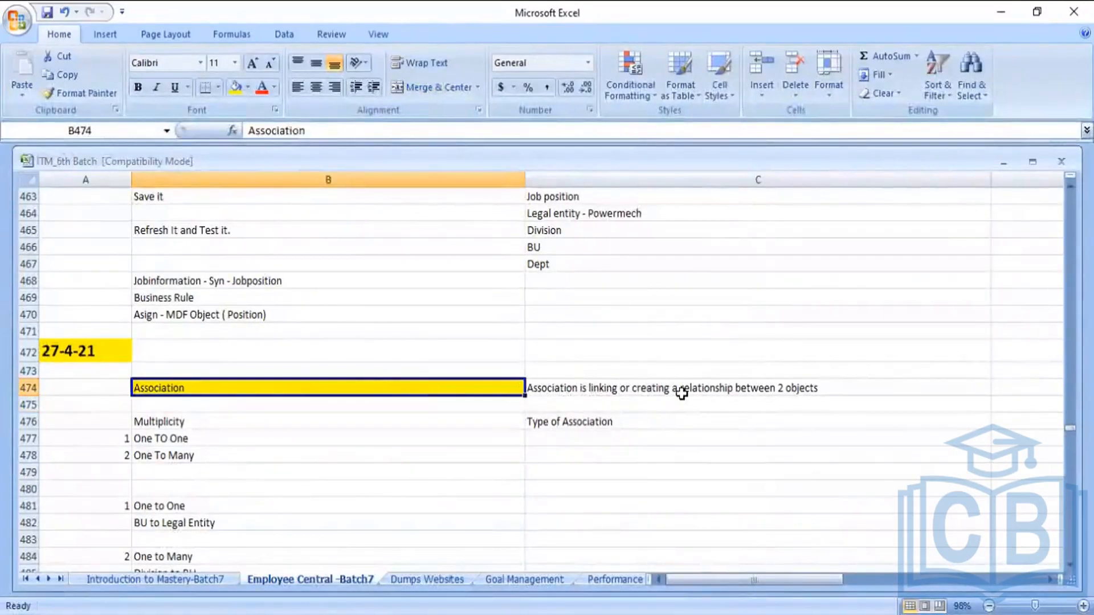
{"action": "left_click", "coordinate": [775, 389]}
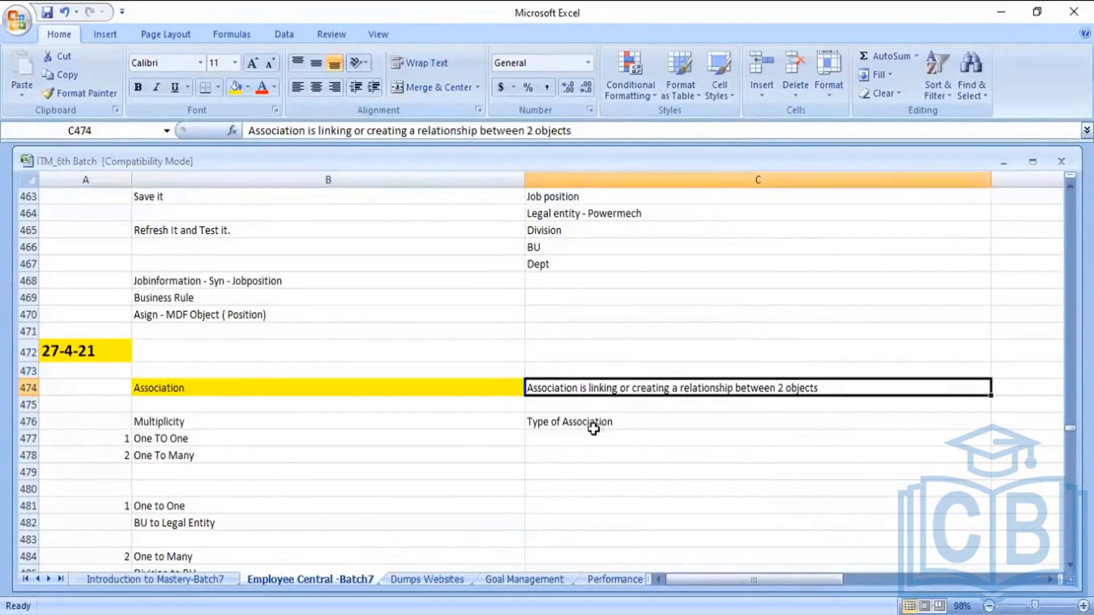
List "Valid Whem" in C477 and "Composite" in C478 under the Type of Association heading.
{"action": "left_click", "coordinate": [566, 435]}
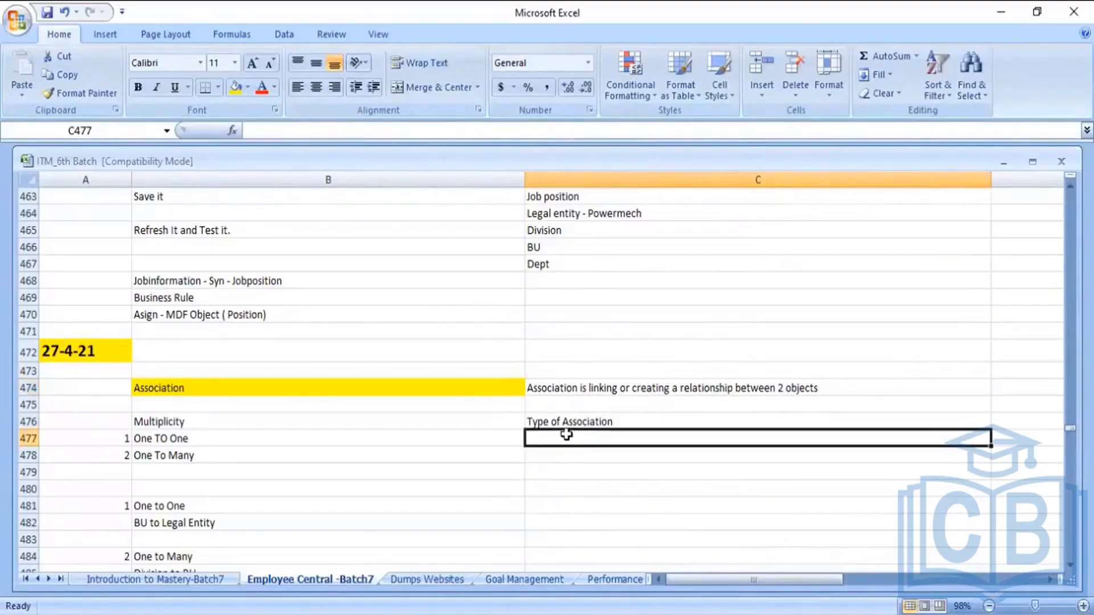
{"action": "type", "text": "Va"}
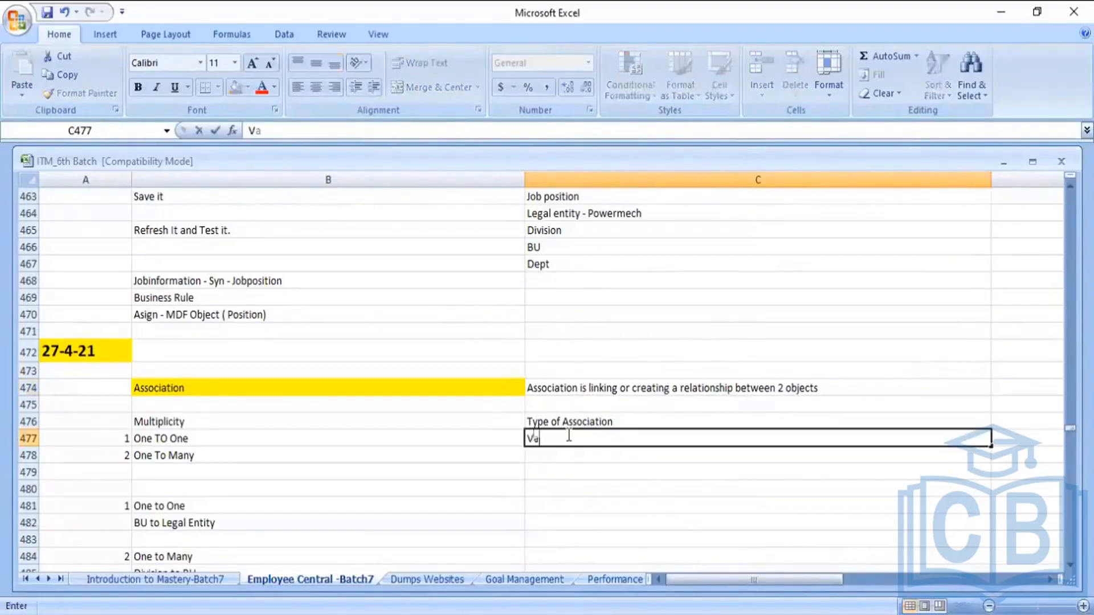
{"action": "type", "text": "lid Whem"}
{"action": "key", "text": "Return"}
{"action": "type", "text": "C"}
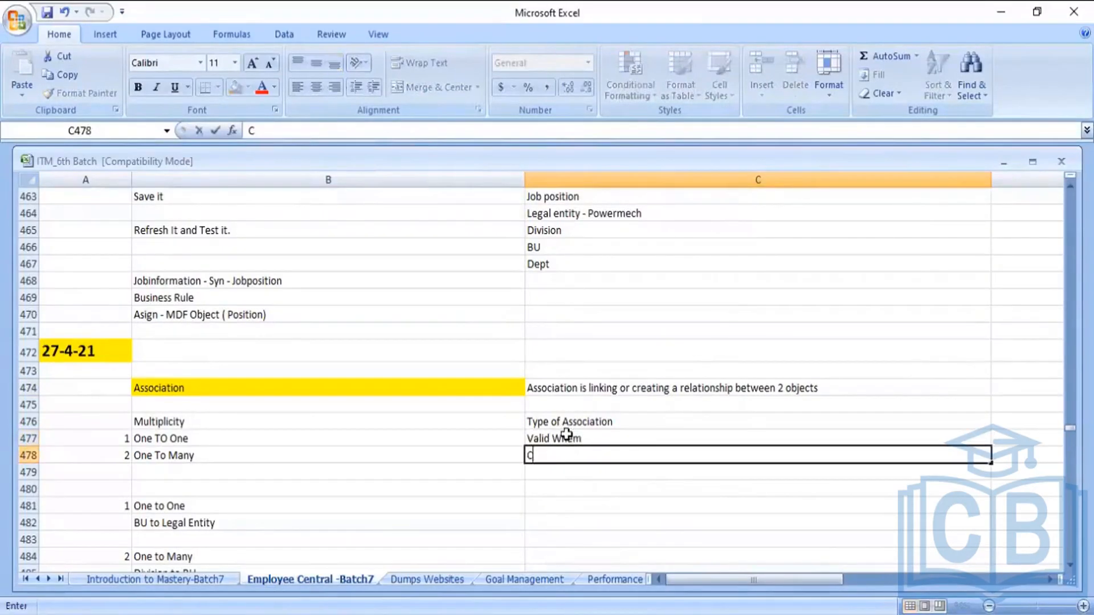
{"action": "type", "text": "omposite"}
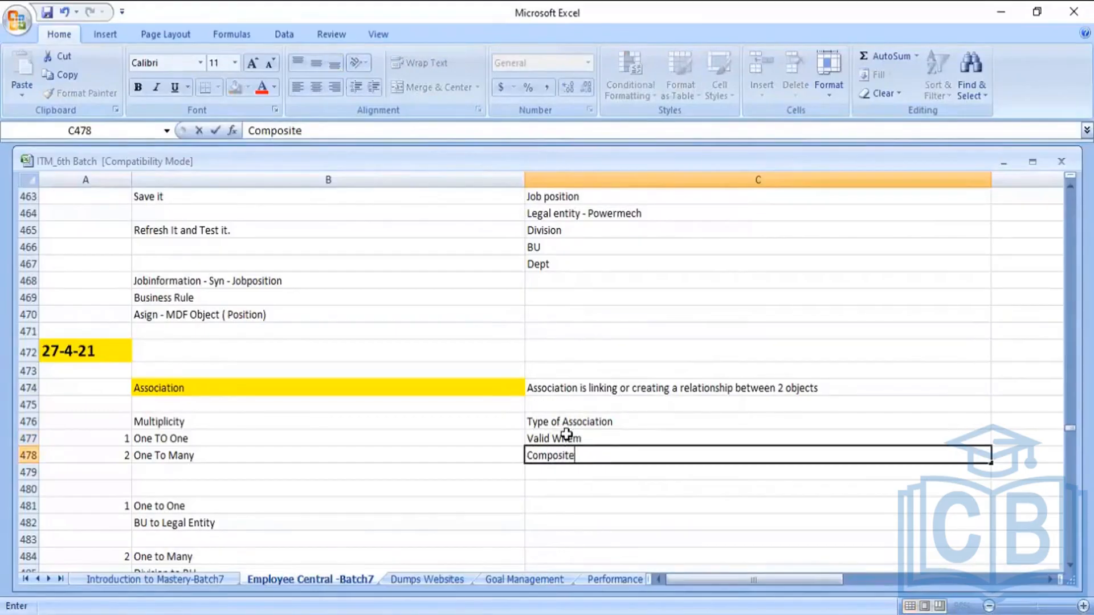
{"action": "left_click", "coordinate": [587, 477]}
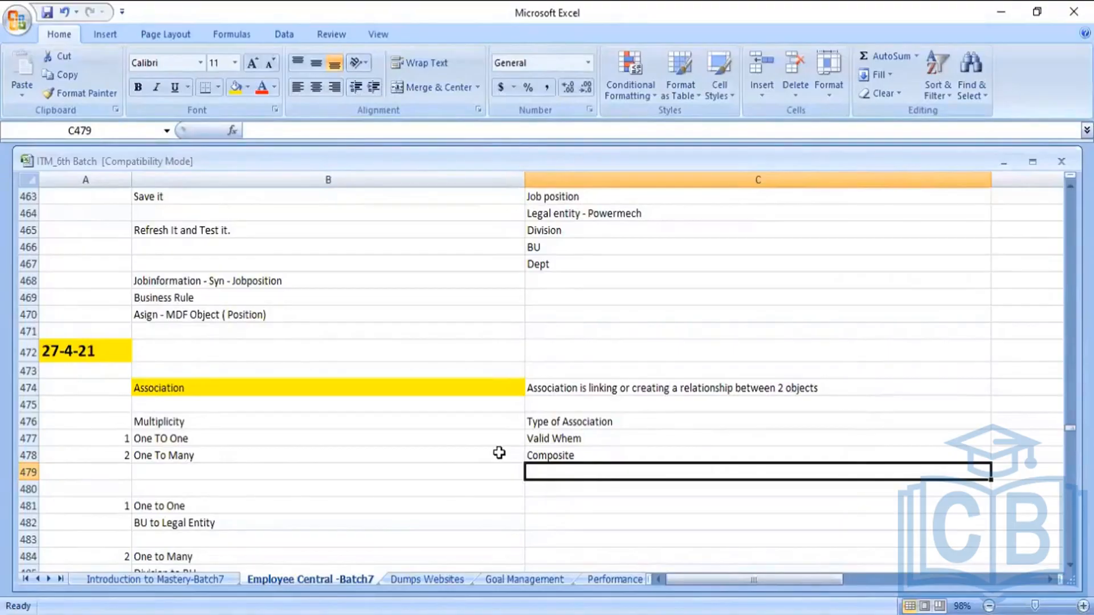
Review the One TO One and One To Many entries under Multiplicity, and the first entry under Type of Association.
{"action": "left_click", "coordinate": [162, 423]}
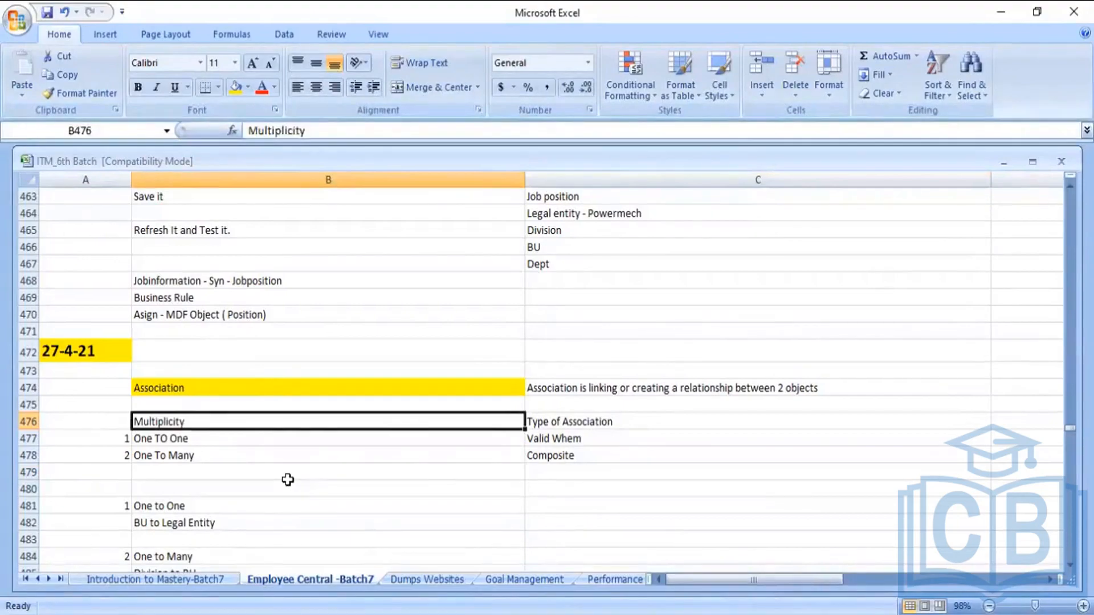
{"action": "key", "text": "Down"}
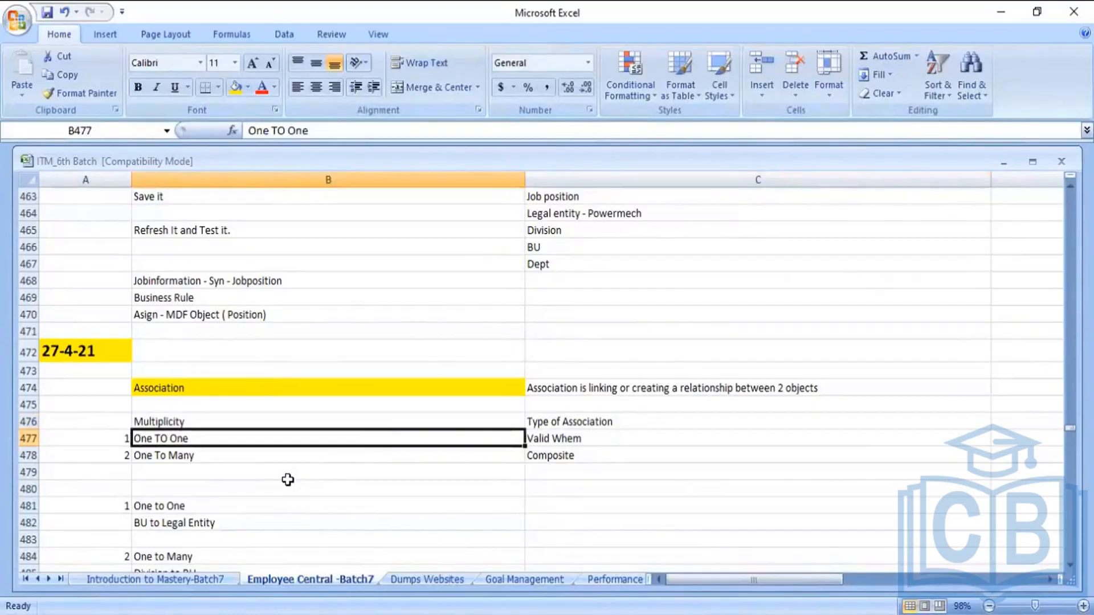
{"action": "key", "text": "Down"}
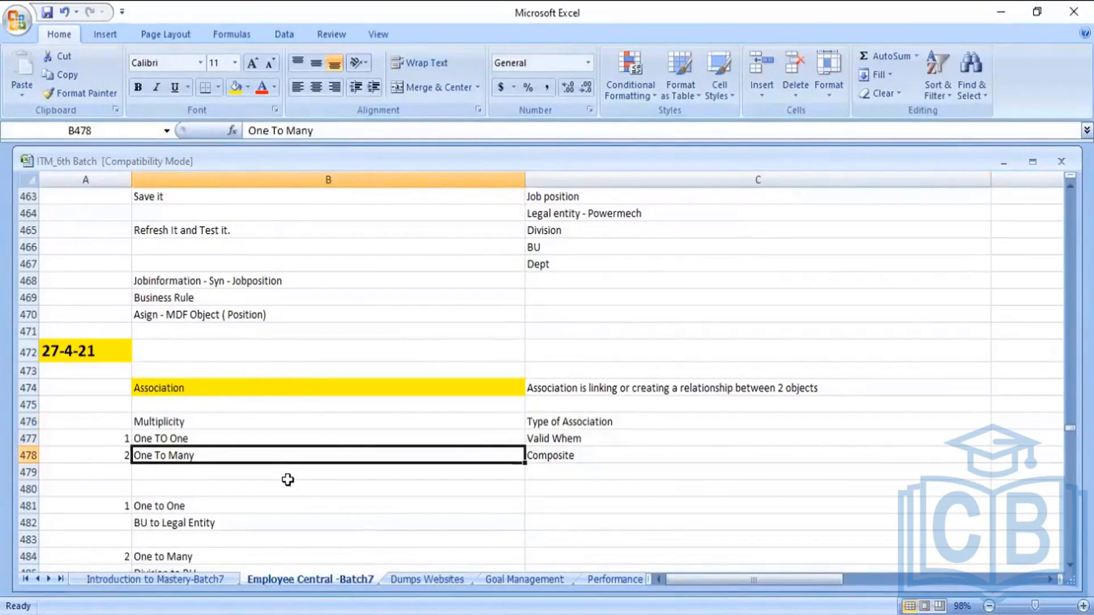
{"action": "key", "text": "Up"}
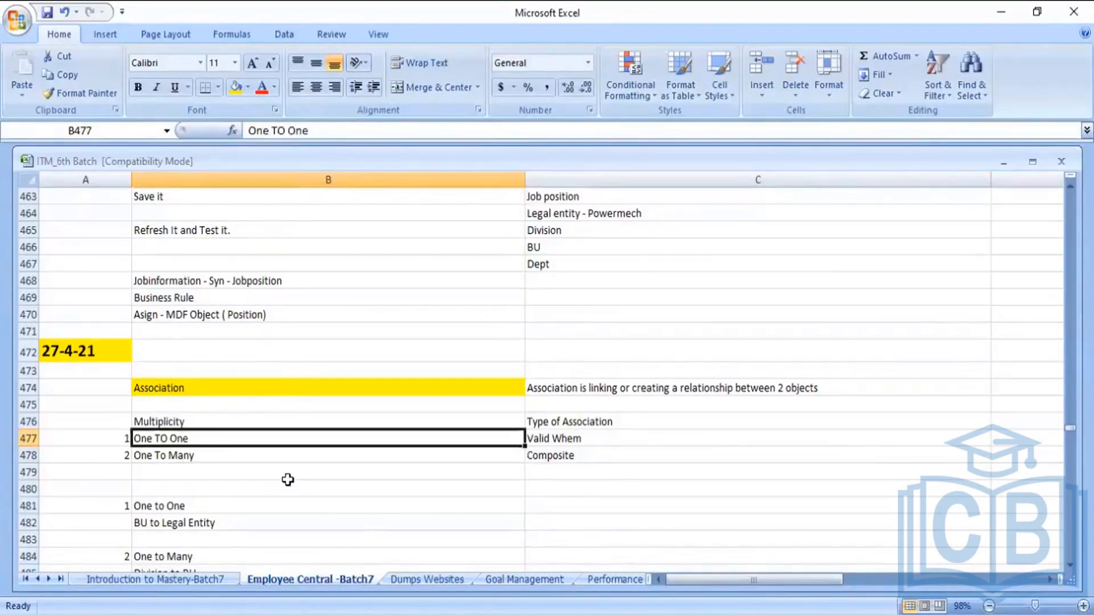
{"action": "key", "text": "Down"}
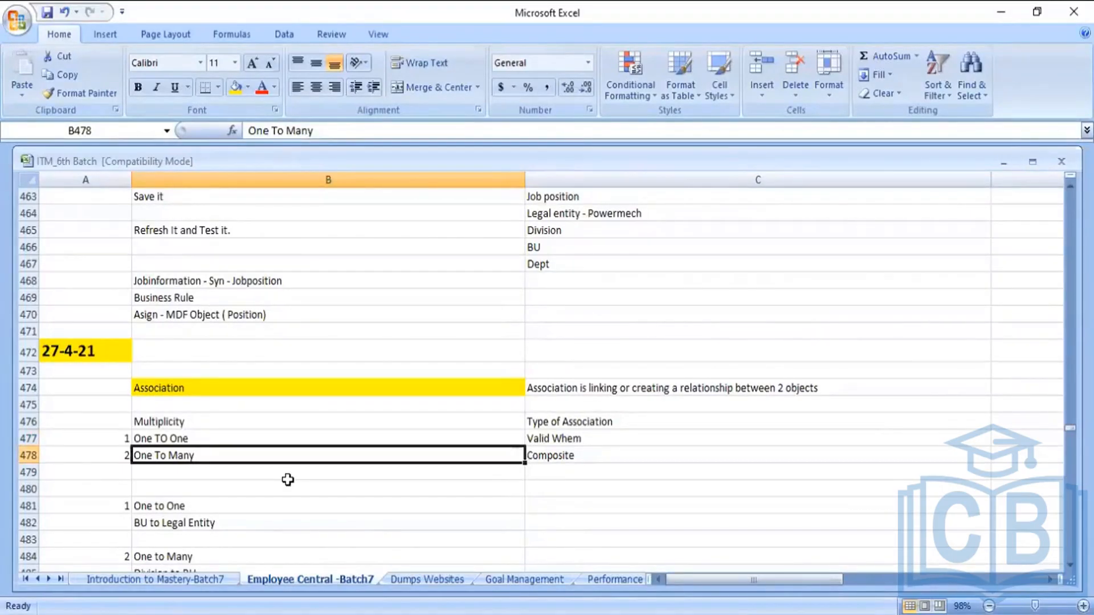
{"action": "key", "text": "Right"}
{"action": "key", "text": "Up"}
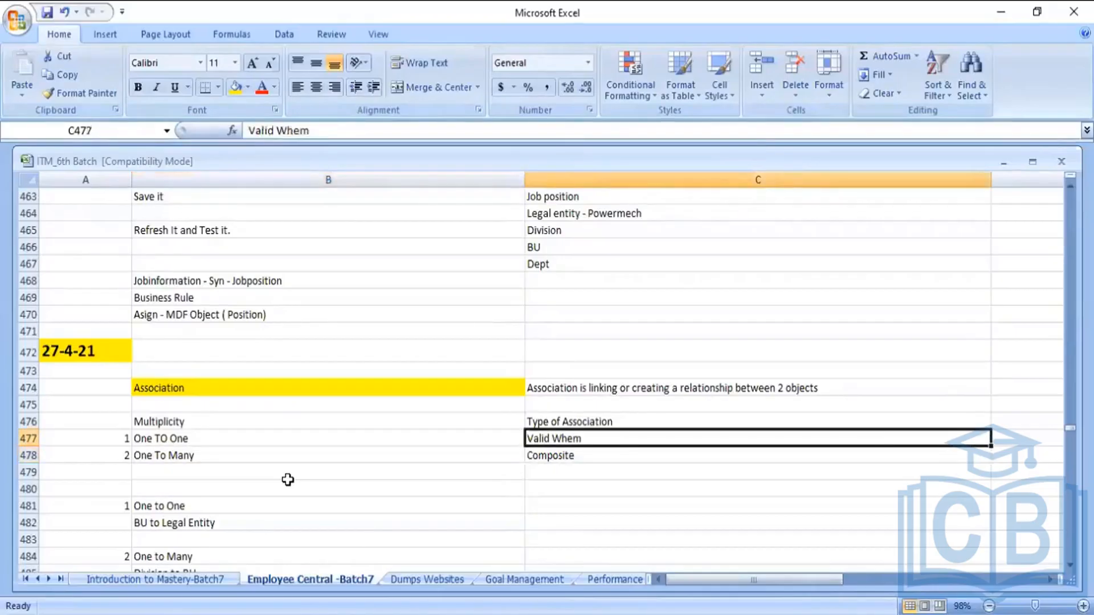
Review the notes below the association types, from the One to One example down to the DATA MODELS - XML's heading.
{"action": "key", "text": "Down"}
{"action": "key", "text": "Down"}
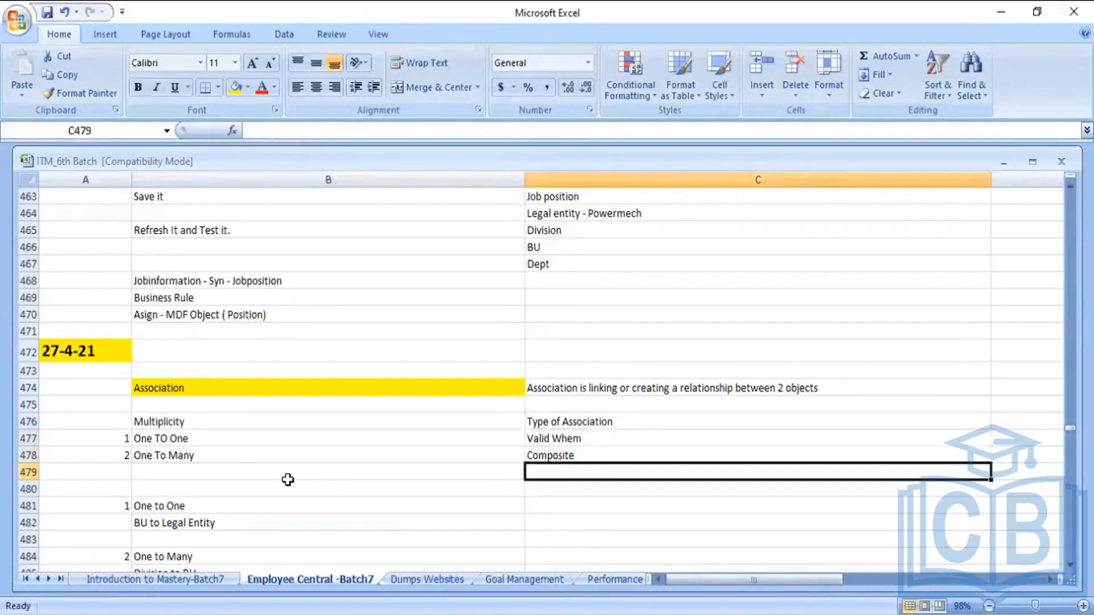
{"action": "key", "text": "Down"}
{"action": "key", "text": "Home"}
{"action": "key", "text": "Down"}
{"action": "key", "text": "Down"}
{"action": "key", "text": "Down"}
{"action": "key", "text": "Down"}
{"action": "key", "text": "Down"}
{"action": "key", "text": "Down"}
{"action": "key", "text": "Down"}
{"action": "key", "text": "Down"}
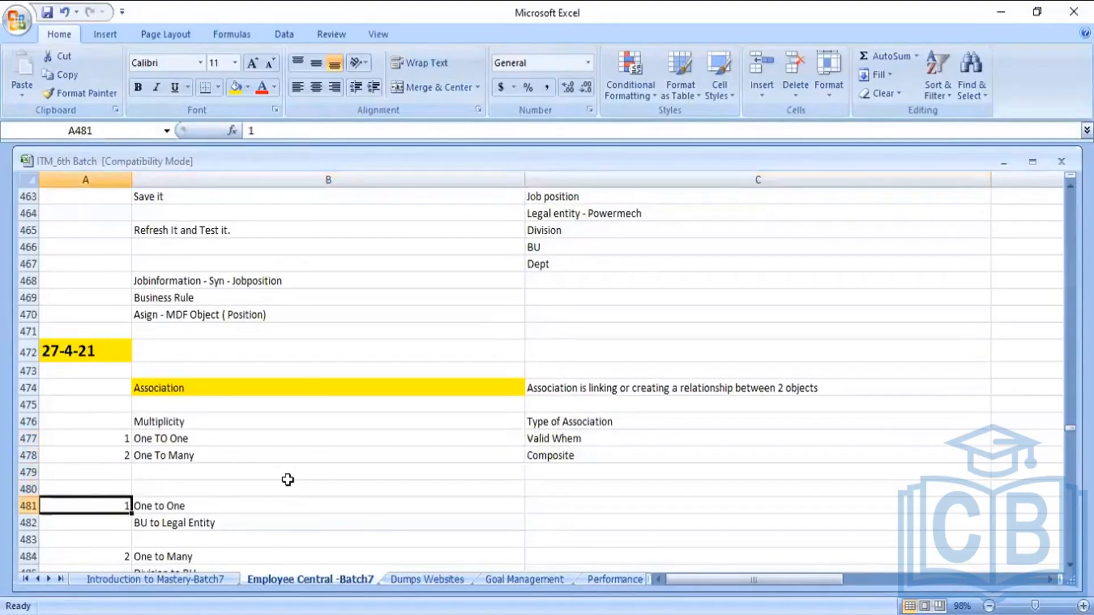
{"action": "key", "text": "Down"}
{"action": "key", "text": "Down"}
{"action": "key", "text": "Down"}
{"action": "key", "text": "Down"}
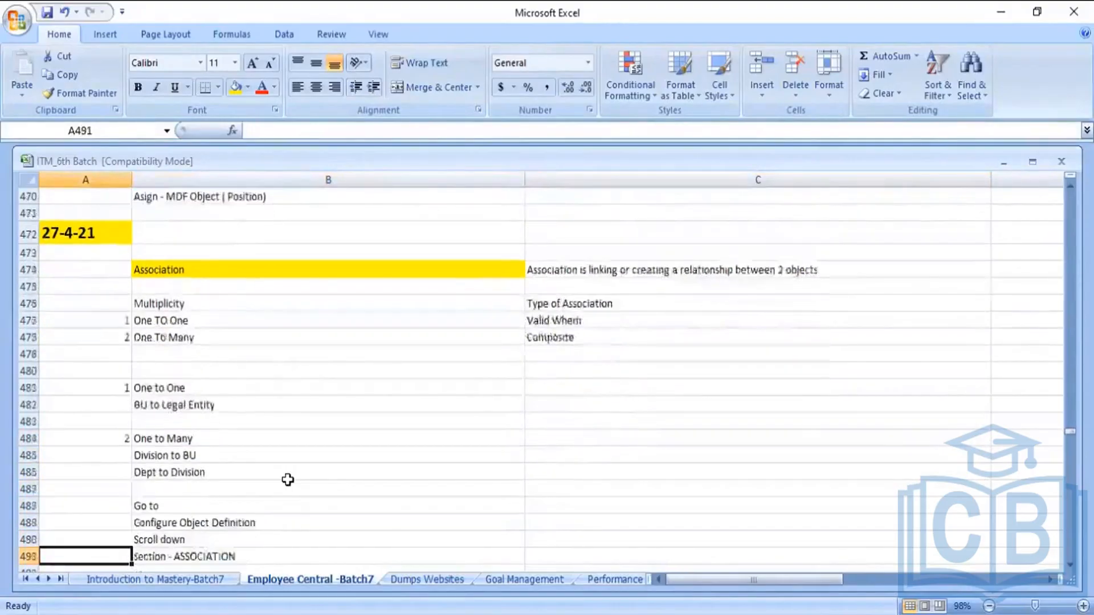
{"action": "key", "text": "Down"}
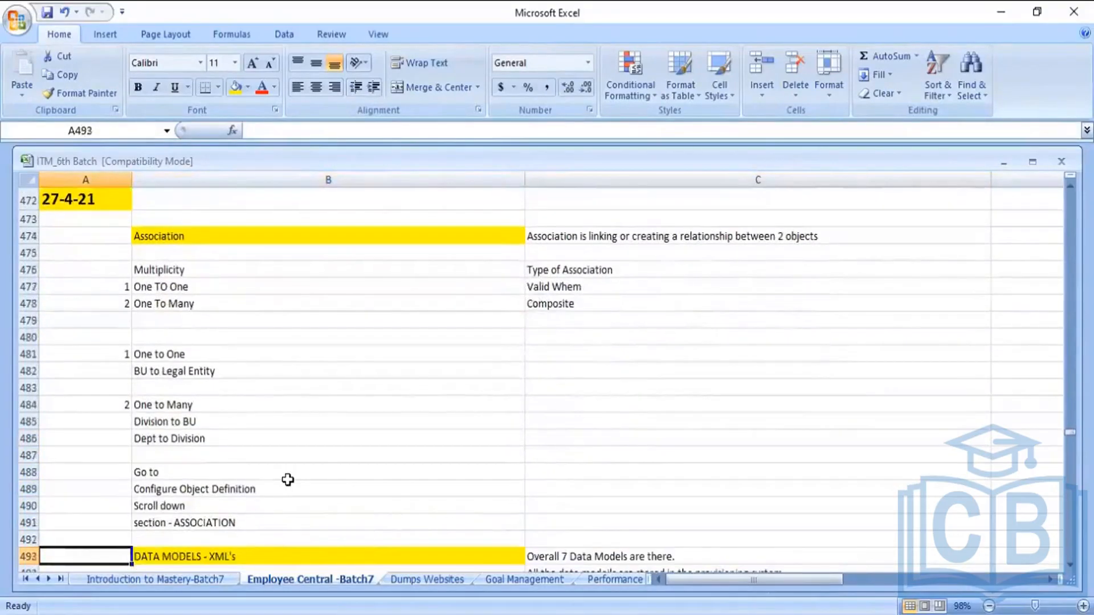
Go back up through the Configure Object Definition notes to the One to Many and One to One examples.
{"action": "key", "text": "Up"}
{"action": "key", "text": "Up"}
{"action": "key", "text": "Up"}
{"action": "key", "text": "Up"}
{"action": "key", "text": "Up"}
{"action": "key", "text": "Up"}
{"action": "key", "text": "Up"}
{"action": "key", "text": "Up"}
{"action": "key", "text": "Up"}
{"action": "key", "text": "Up"}
{"action": "key", "text": "Up"}
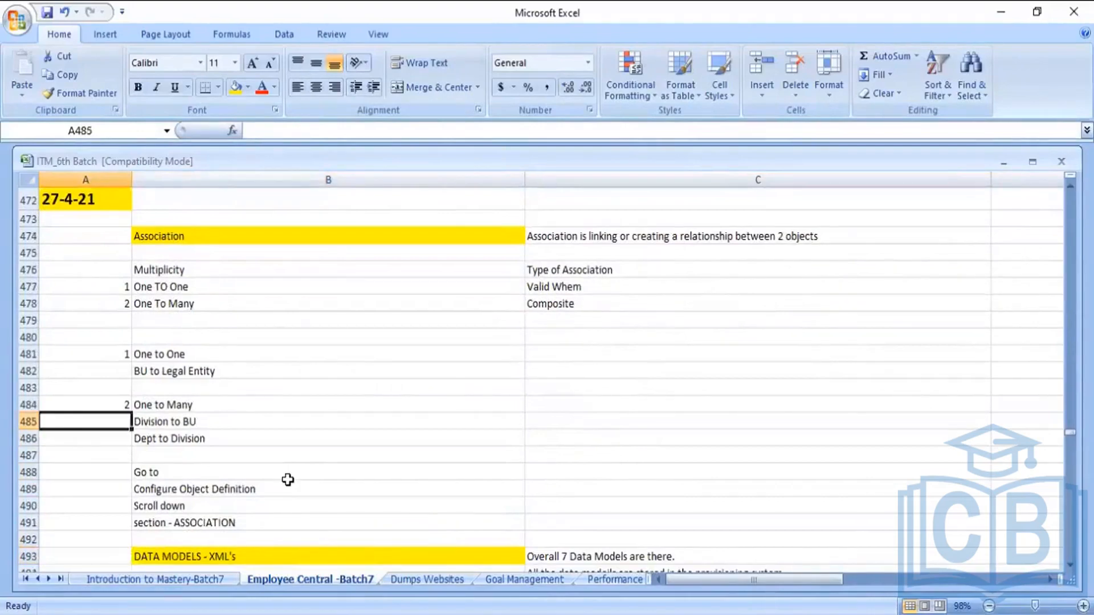
{"action": "key", "text": "Up"}
{"action": "key", "text": "Up"}
{"action": "key", "text": "Down"}
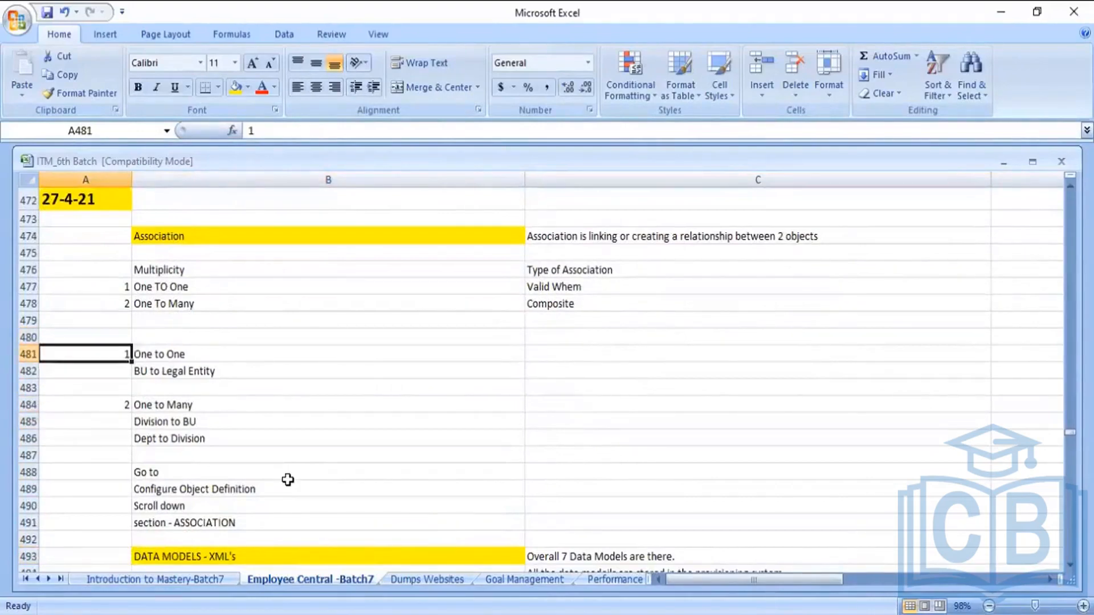
Check the columns beside the One to One example in row 481, then return to the row's start.
{"action": "key", "text": "Right"}
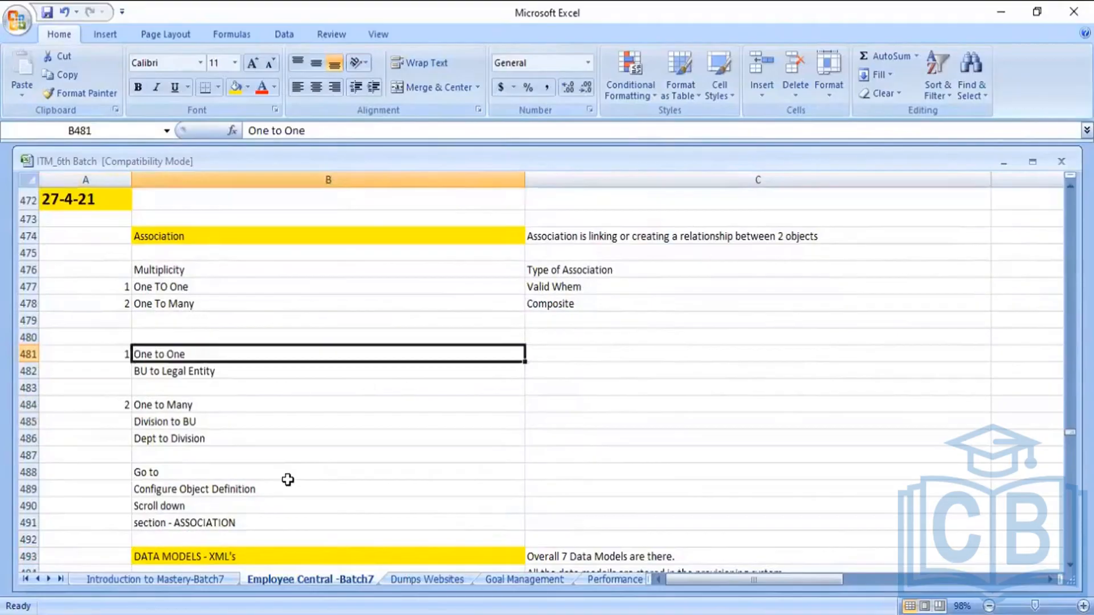
{"action": "key", "text": "Right"}
{"action": "key", "text": "Right"}
{"action": "key", "text": "Right"}
{"action": "key", "text": "Right"}
{"action": "key", "text": "Right"}
{"action": "key", "text": "Right"}
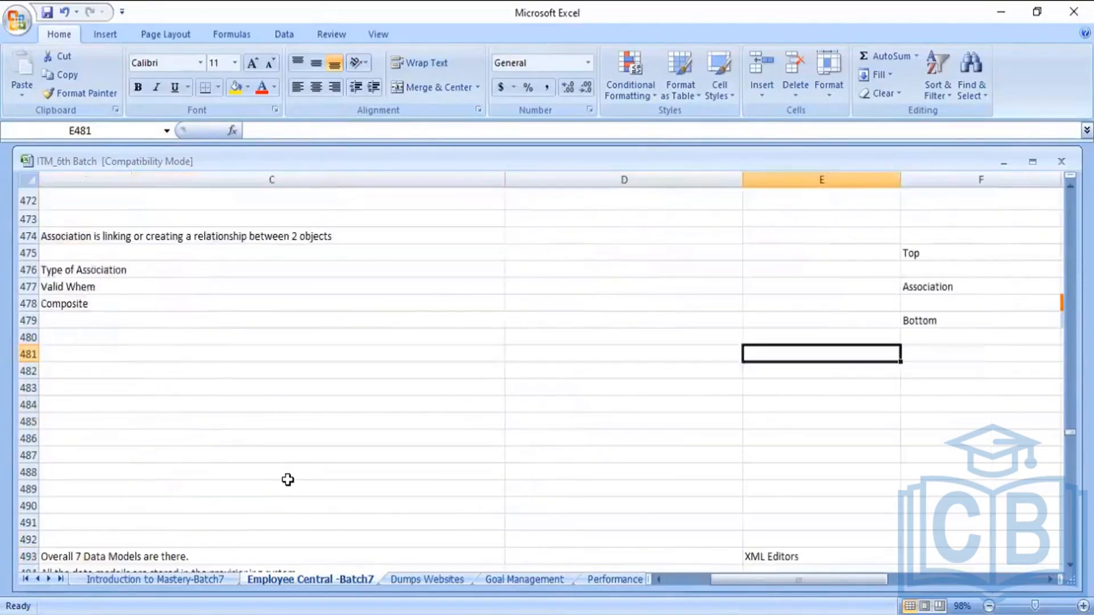
{"action": "key", "text": "Home"}
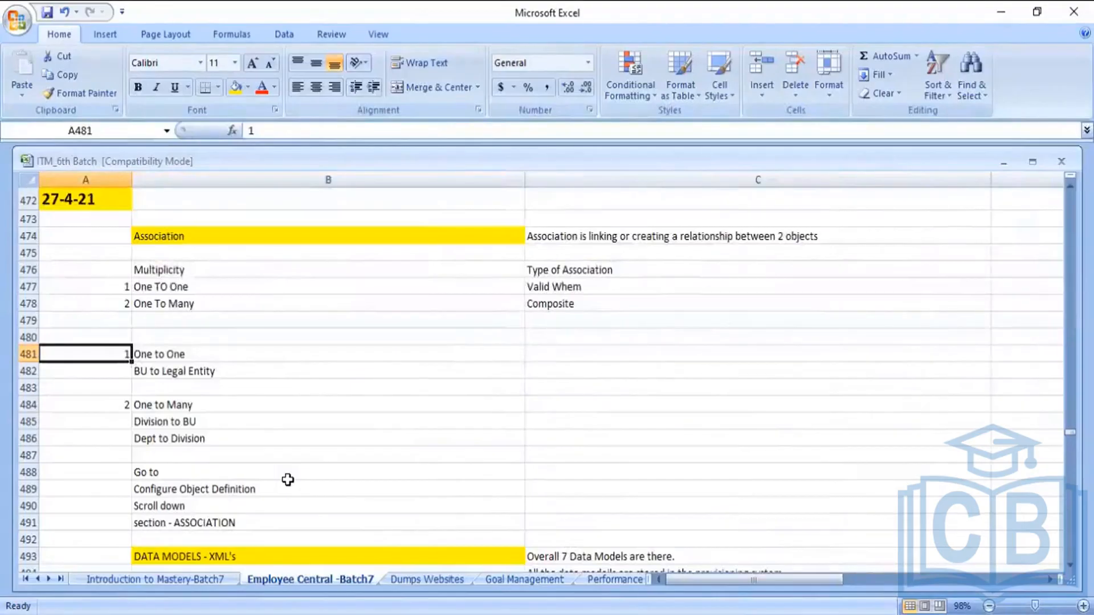
Review the Association heading, the Composite type and the One To Many entry under Multiplicity.
{"action": "key", "text": "Right"}
{"action": "key", "text": "Up"}
{"action": "key", "text": "Up"}
{"action": "key", "text": "Up"}
{"action": "key", "text": "Up"}
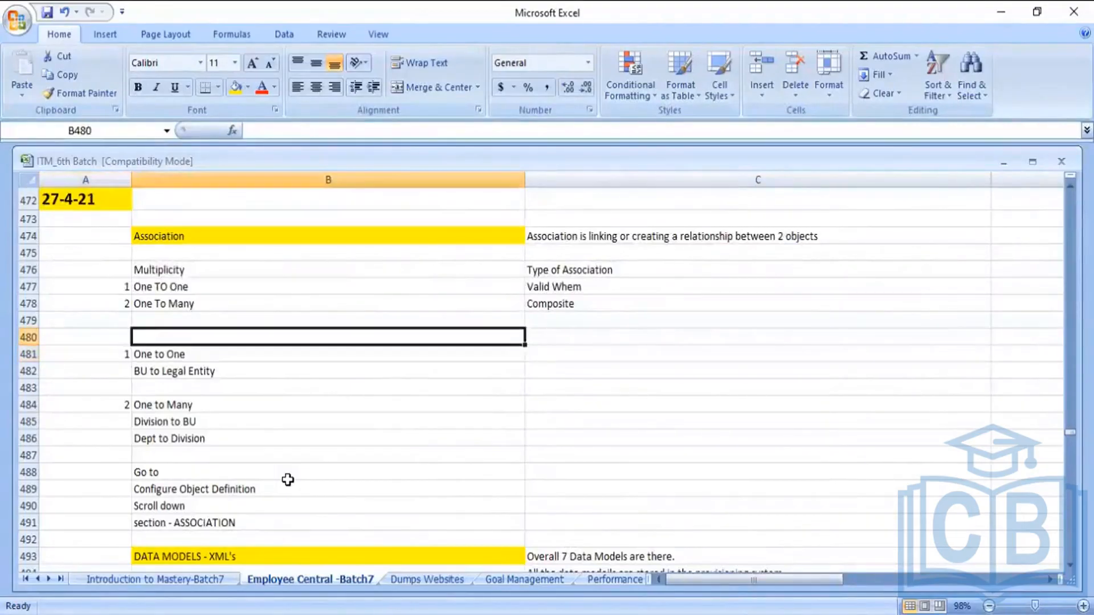
{"action": "key", "text": "Up"}
{"action": "key", "text": "Up"}
{"action": "key", "text": "Up"}
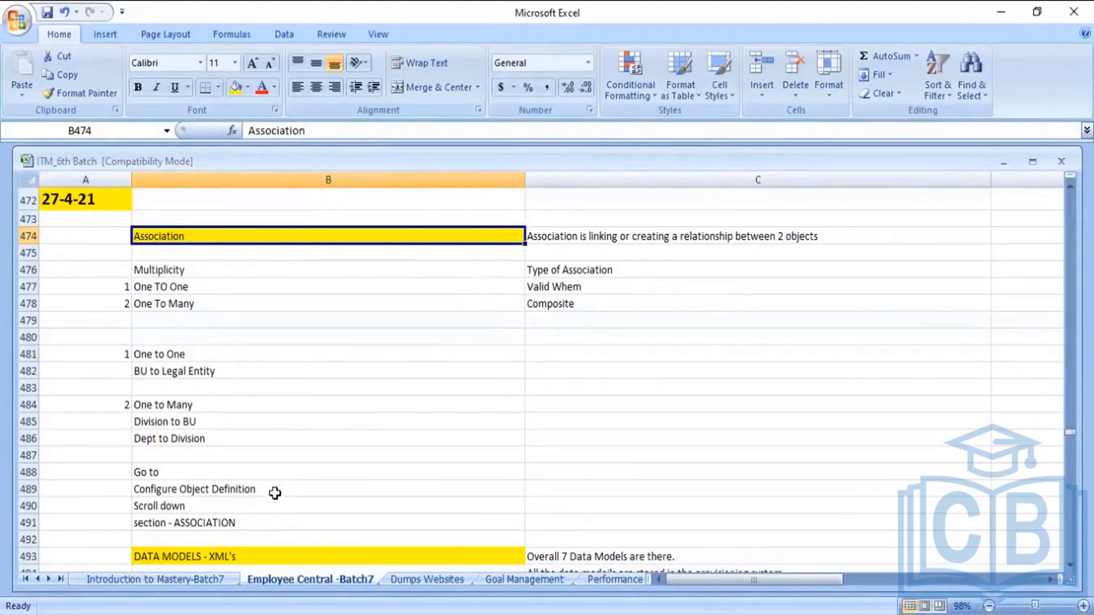
{"action": "left_click", "coordinate": [574, 302]}
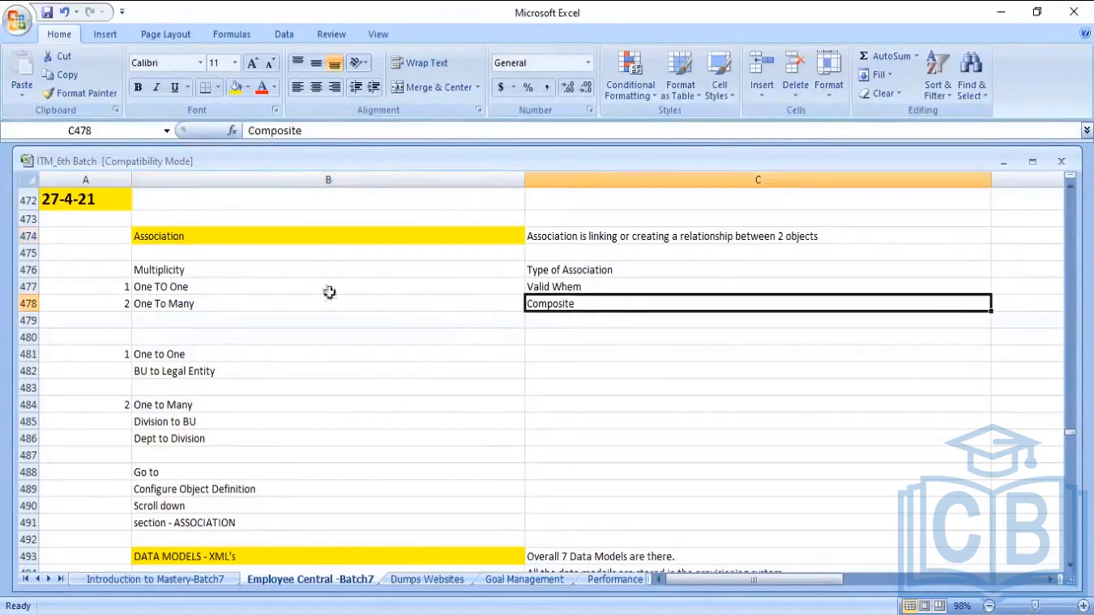
{"action": "left_click", "coordinate": [172, 298]}
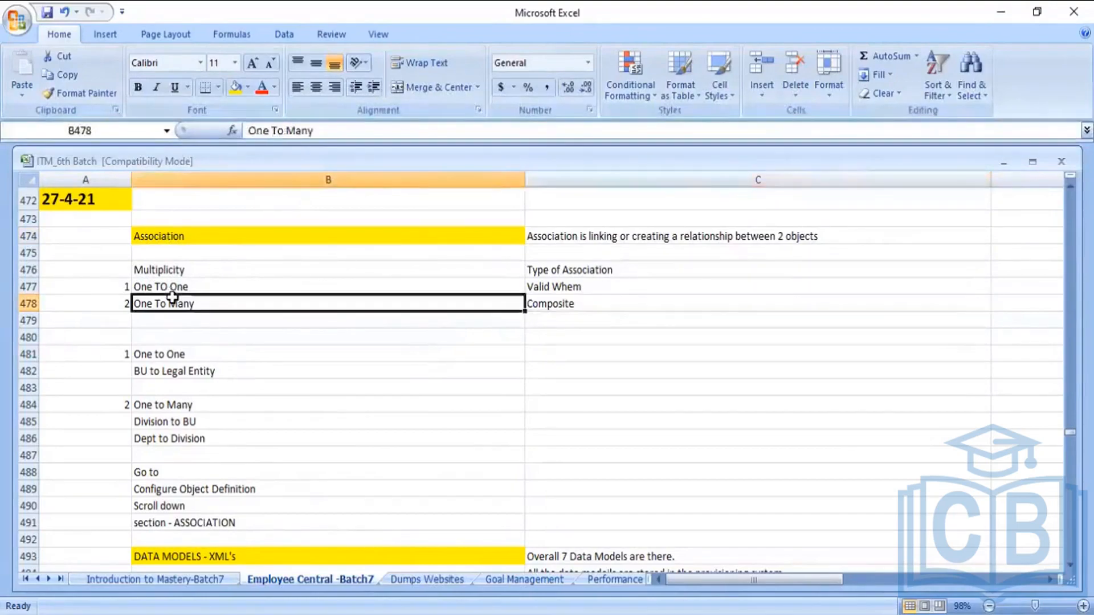
Enter the note "Bottom to top - Configuration of Association in SF" in cell B480, above the One to One example.
{"action": "left_click", "coordinate": [223, 326]}
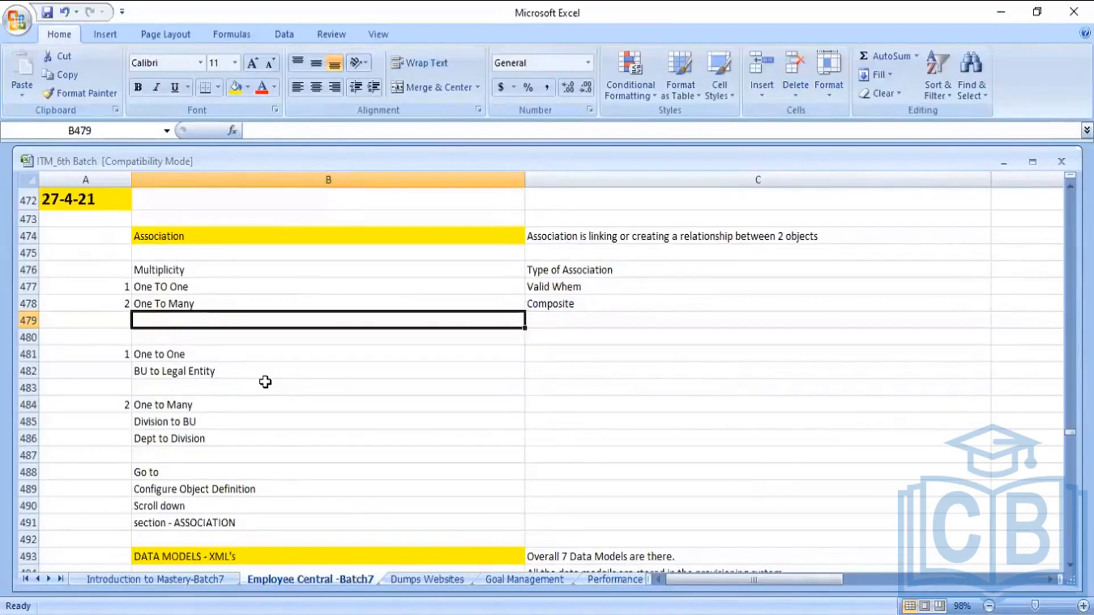
{"action": "key", "text": "Down"}
{"action": "key", "text": "Up"}
{"action": "key", "text": "Down"}
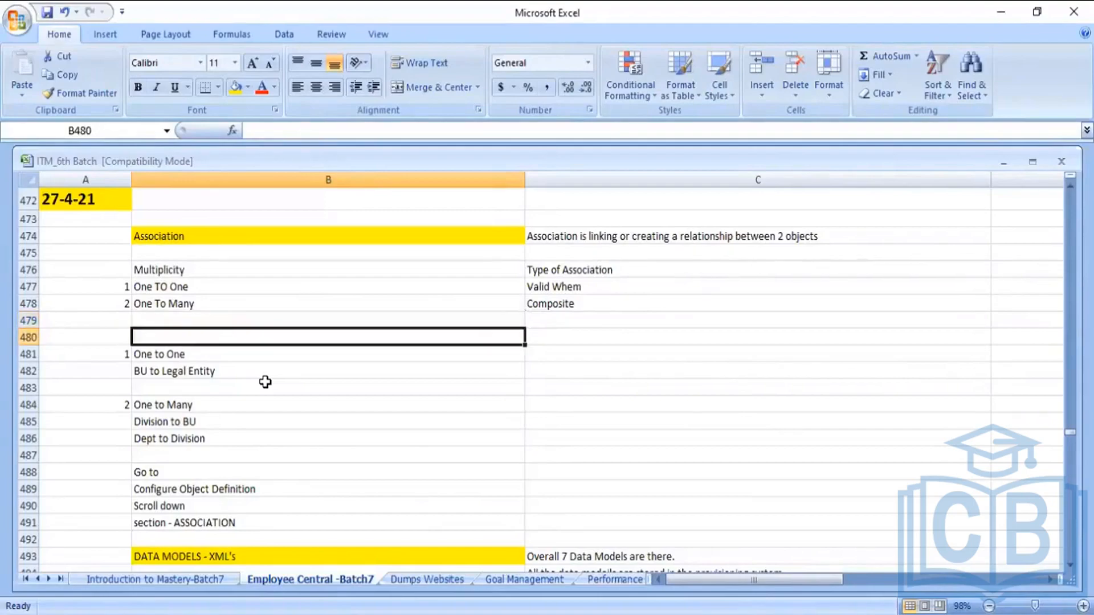
{"action": "type", "text": "Bott"}
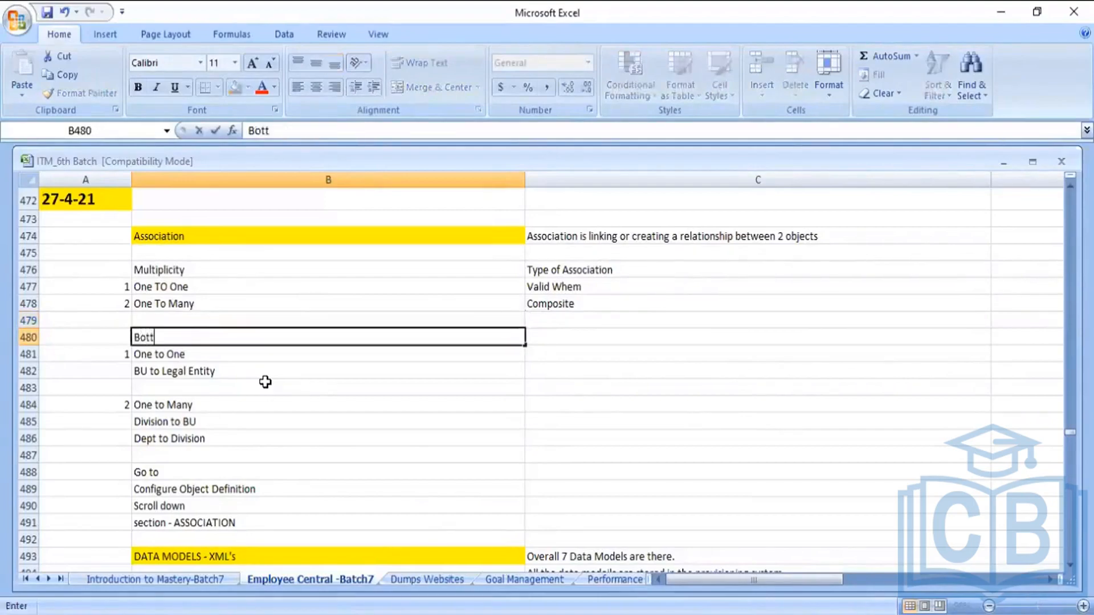
{"action": "type", "text": "om to top"}
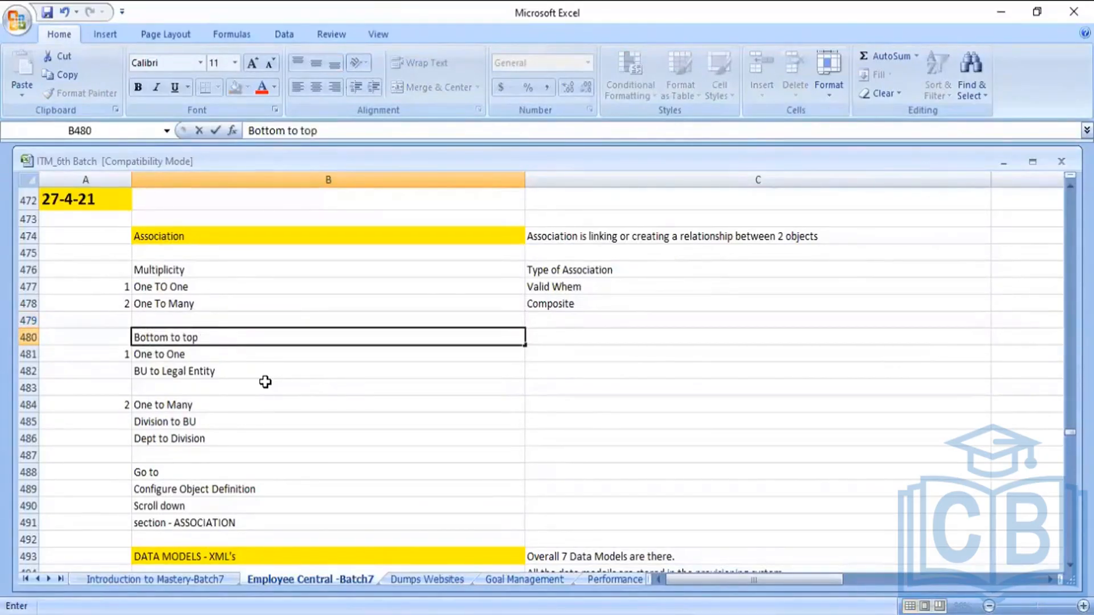
{"action": "type", "text": " - Configuration "}
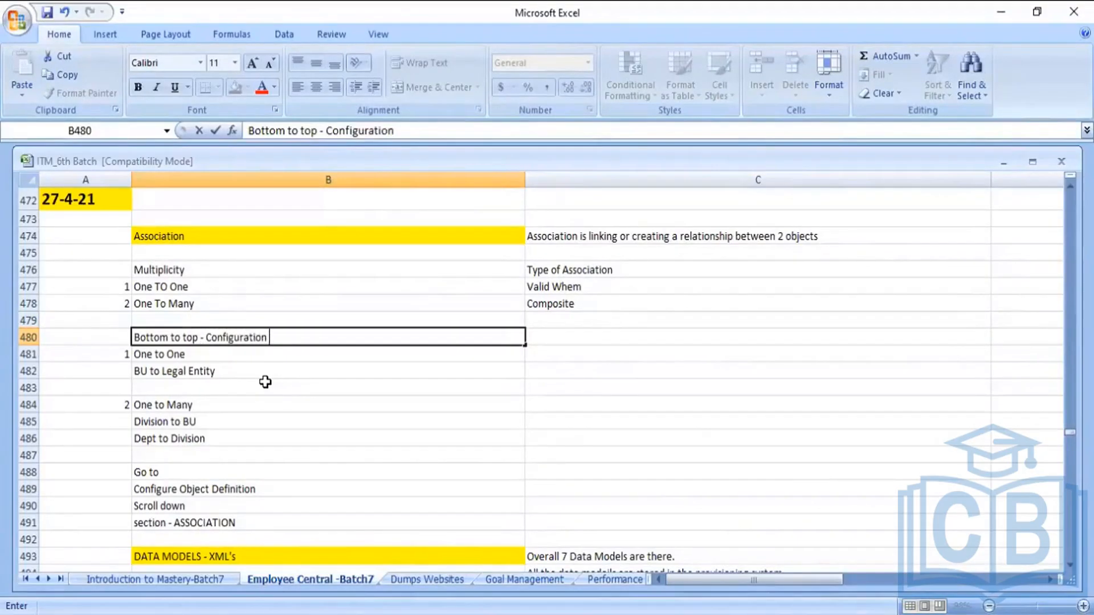
{"action": "type", "text": "of Association"}
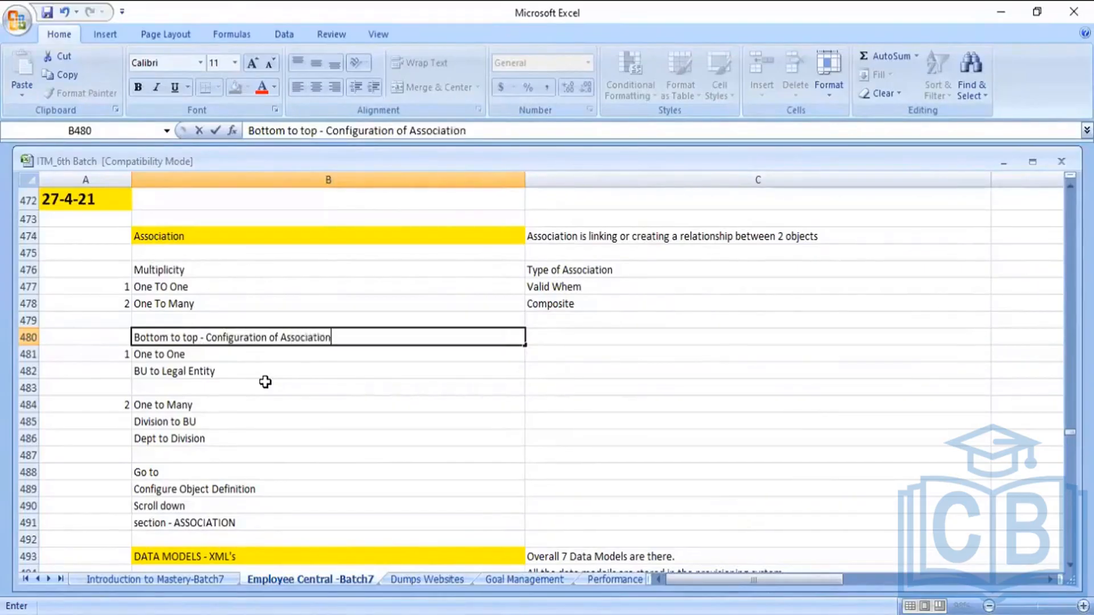
{"action": "type", "text": " in SF"}
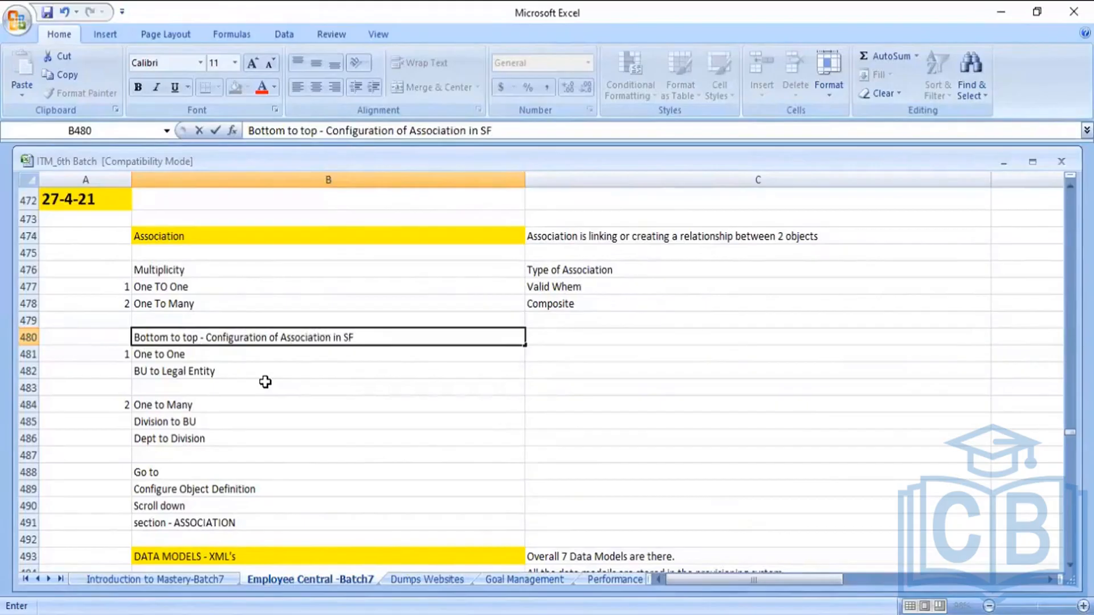
{"action": "left_click", "coordinate": [265, 381]}
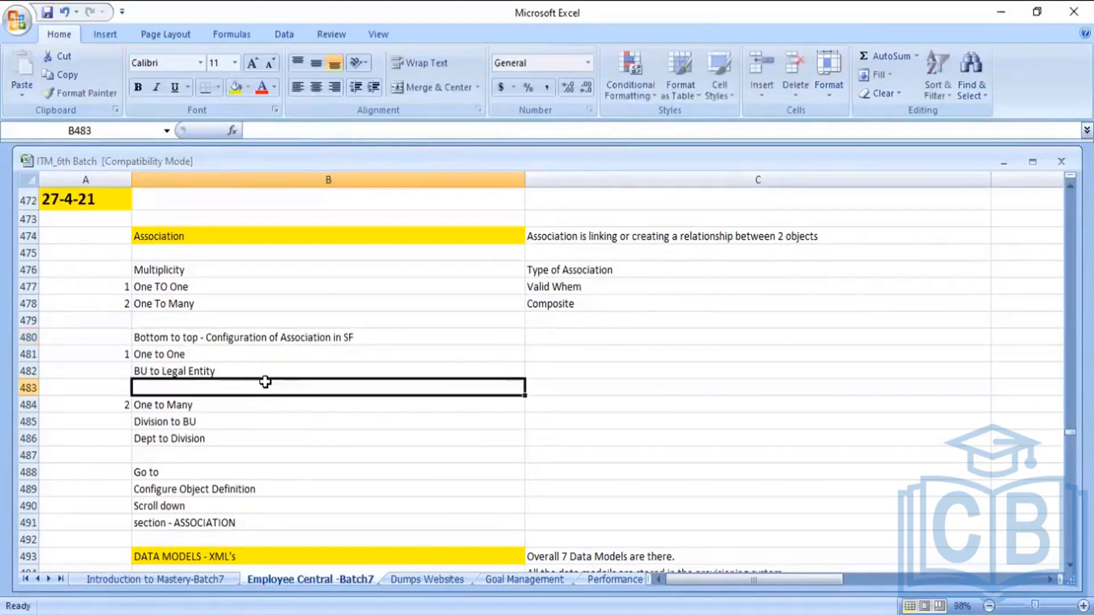
Merge and center cells H474:I474 above the Legal Entity hierarchy and enter the title "COMPANY STRUCTURE OVERVIEW".
{"action": "left_click", "coordinate": [238, 340]}
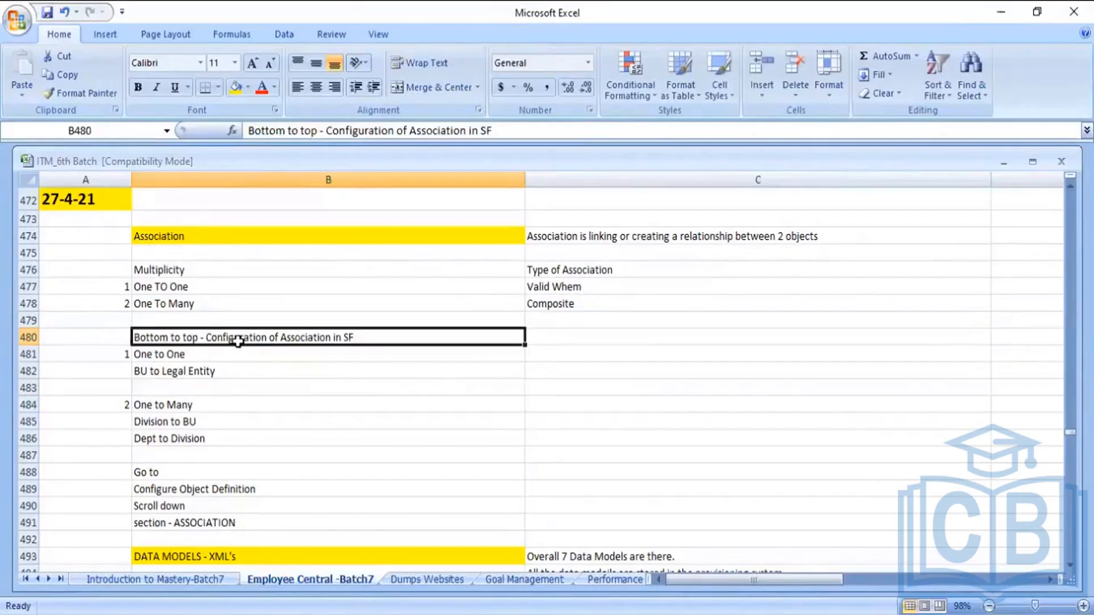
{"action": "key", "text": "Right"}
{"action": "key", "text": "Right"}
{"action": "key", "text": "Right"}
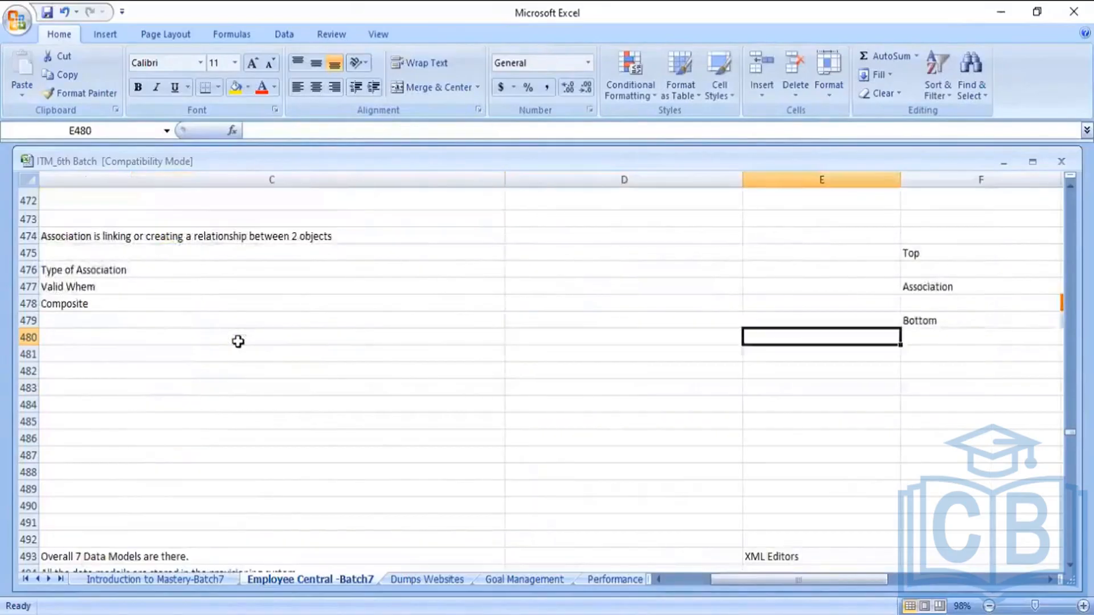
{"action": "key", "text": "Right"}
{"action": "key", "text": "Right"}
{"action": "key", "text": "Right"}
{"action": "key", "text": "Right"}
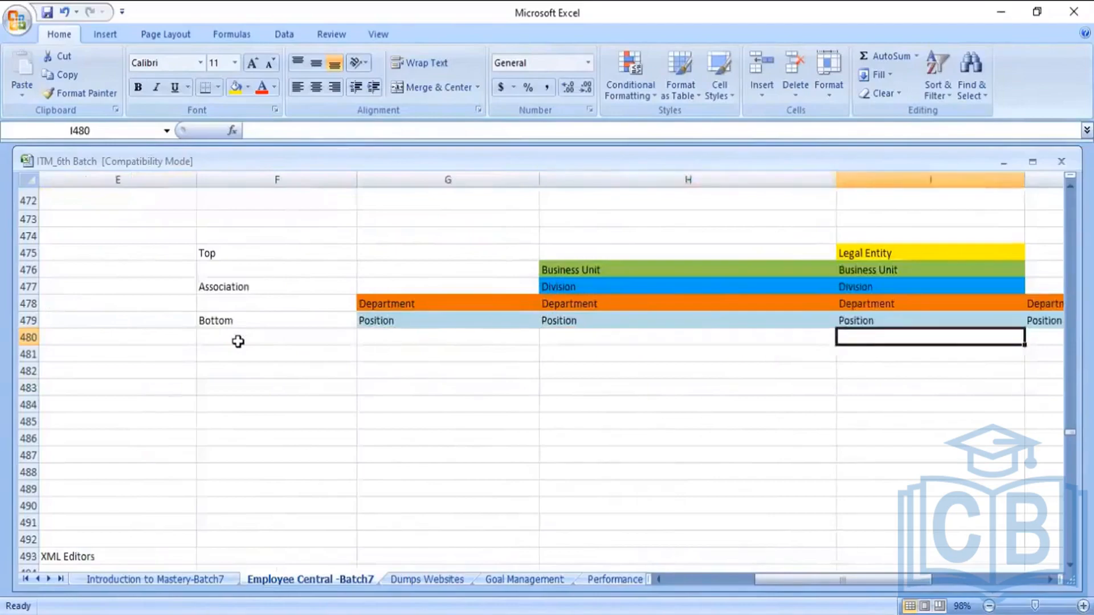
{"action": "key", "text": "Right"}
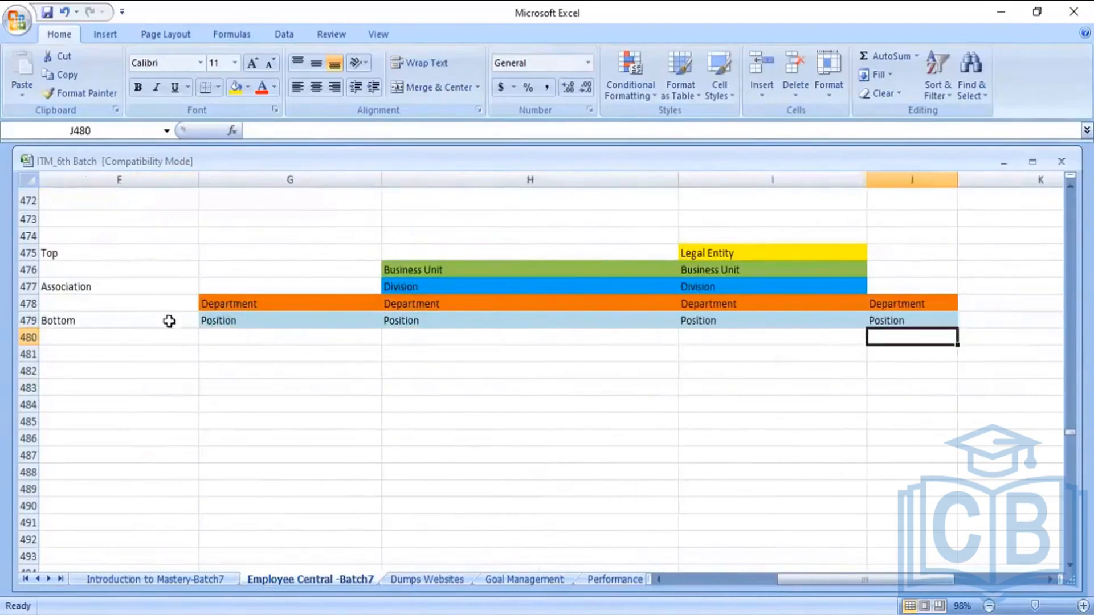
{"action": "left_click", "coordinate": [584, 232]}
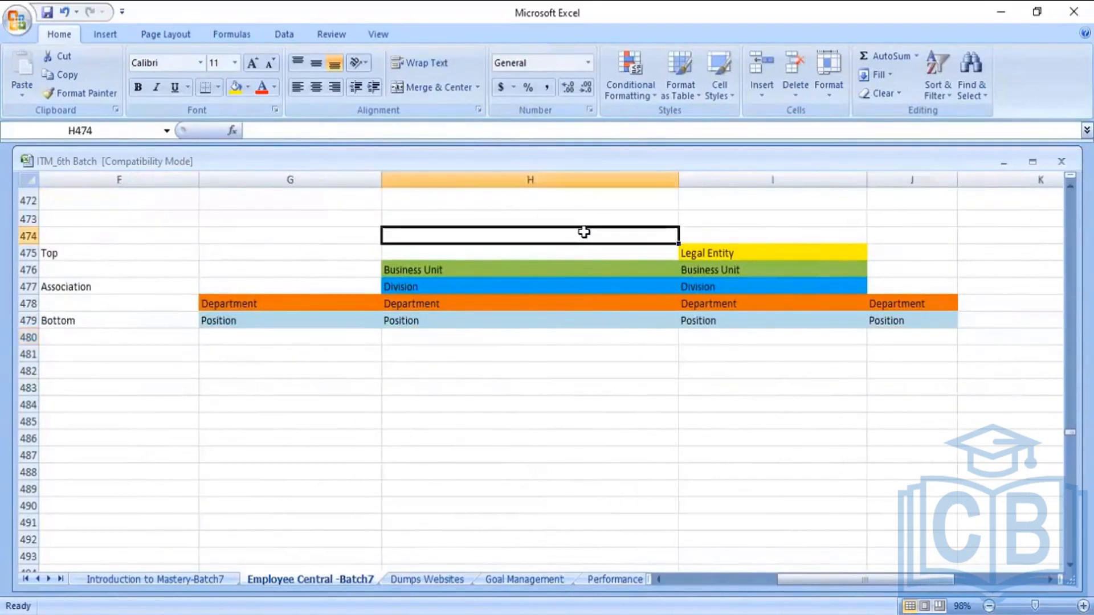
{"action": "key", "text": "shift+Right"}
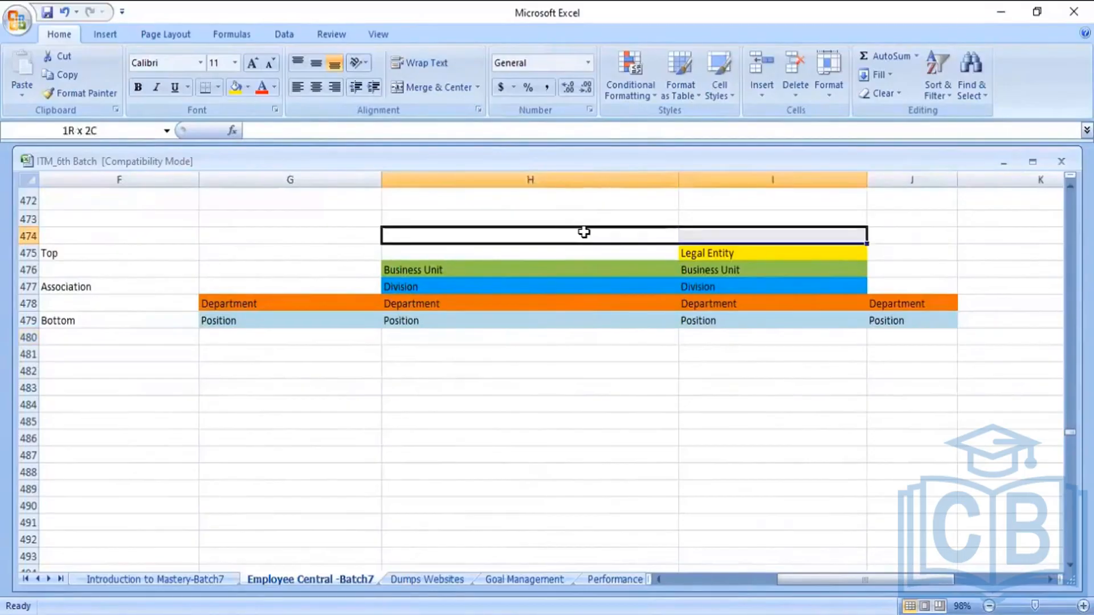
{"action": "left_click", "coordinate": [436, 87]}
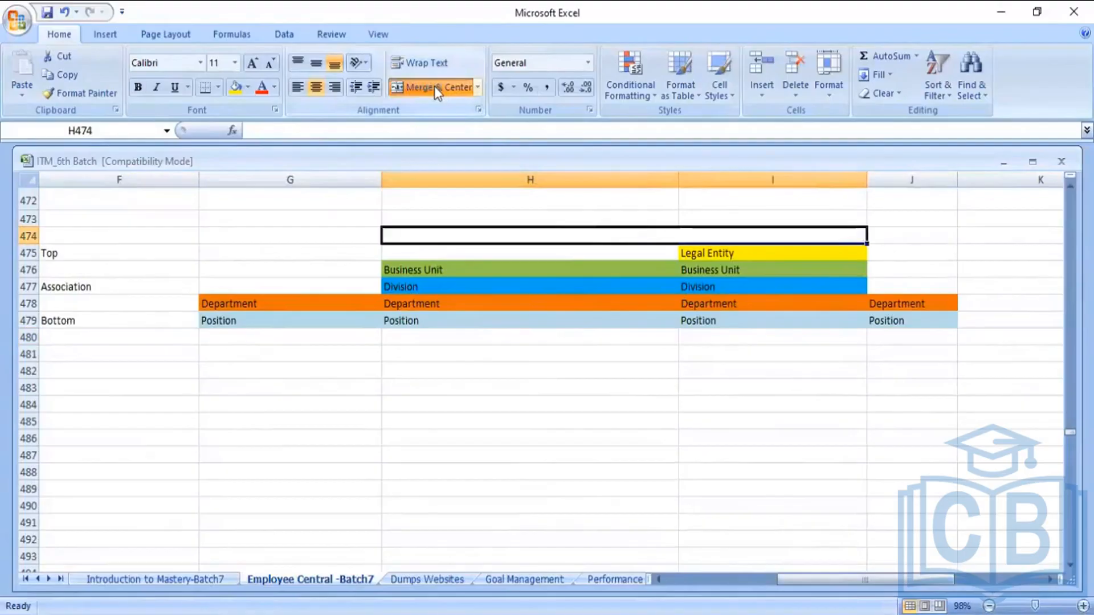
{"action": "type", "text": "COMPANY"}
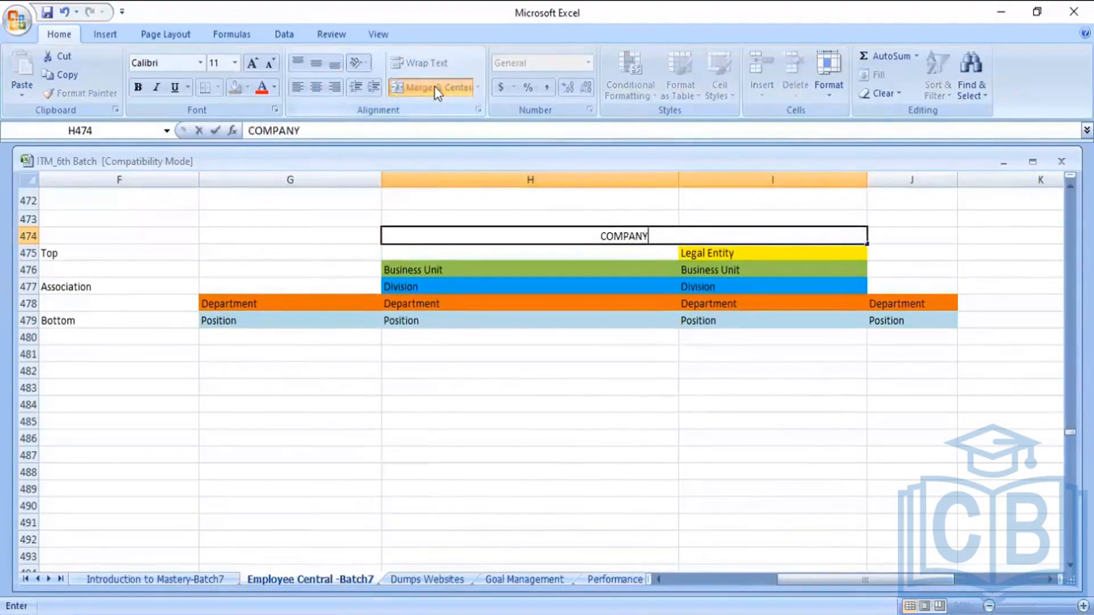
{"action": "type", "text": " STRUCTURE"}
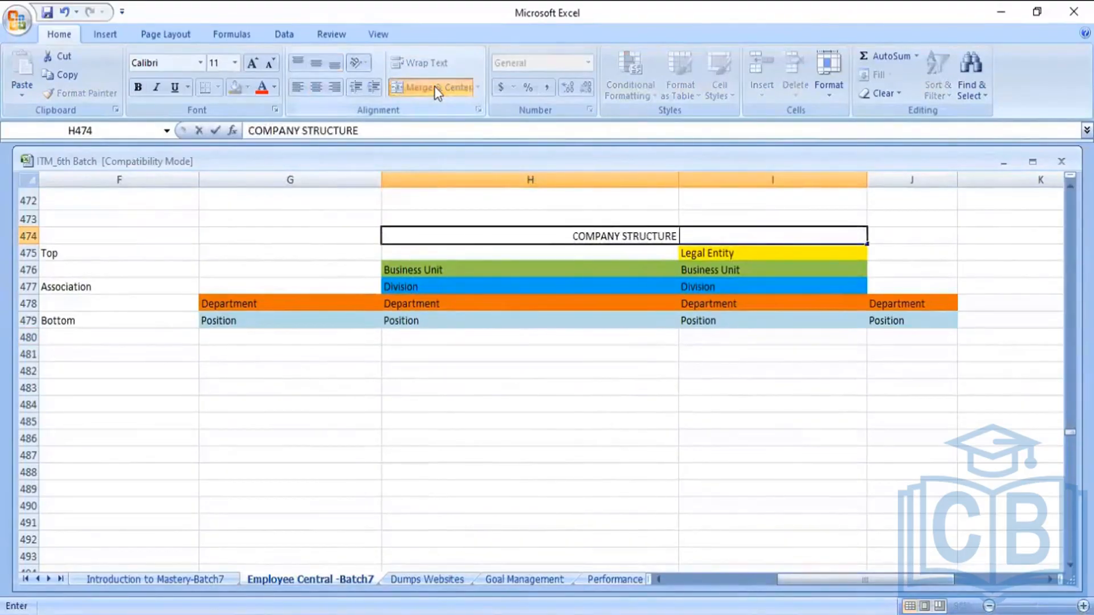
{"action": "type", "text": " OVERVIEW"}
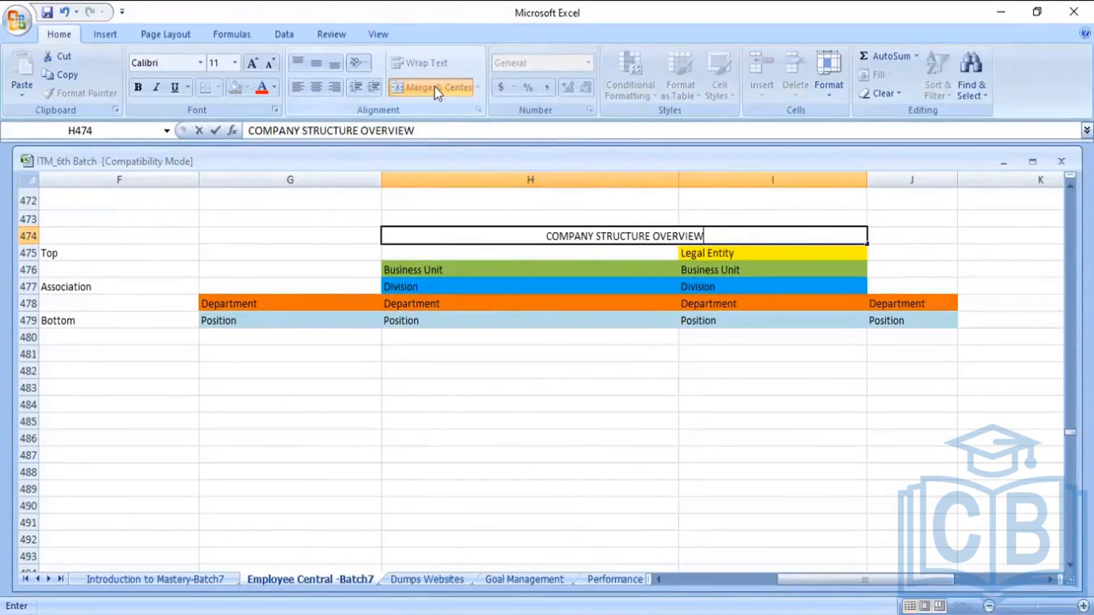
{"action": "left_click", "coordinate": [590, 358]}
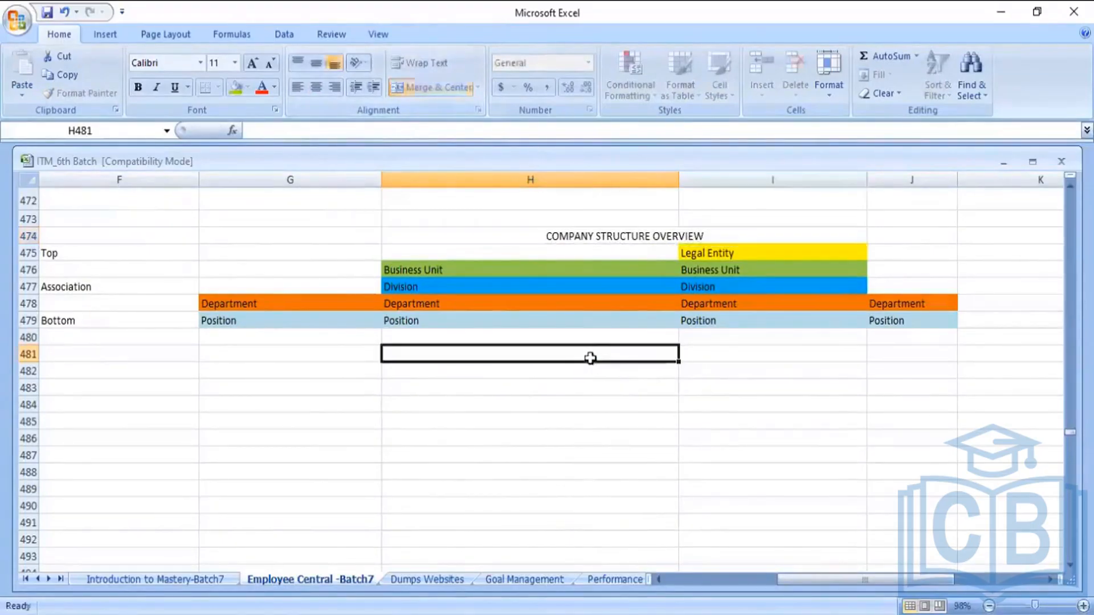
Fill the merged COMPANY STRUCTURE OVERVIEW title cell with the standard purple color.
{"action": "left_click", "coordinate": [560, 238]}
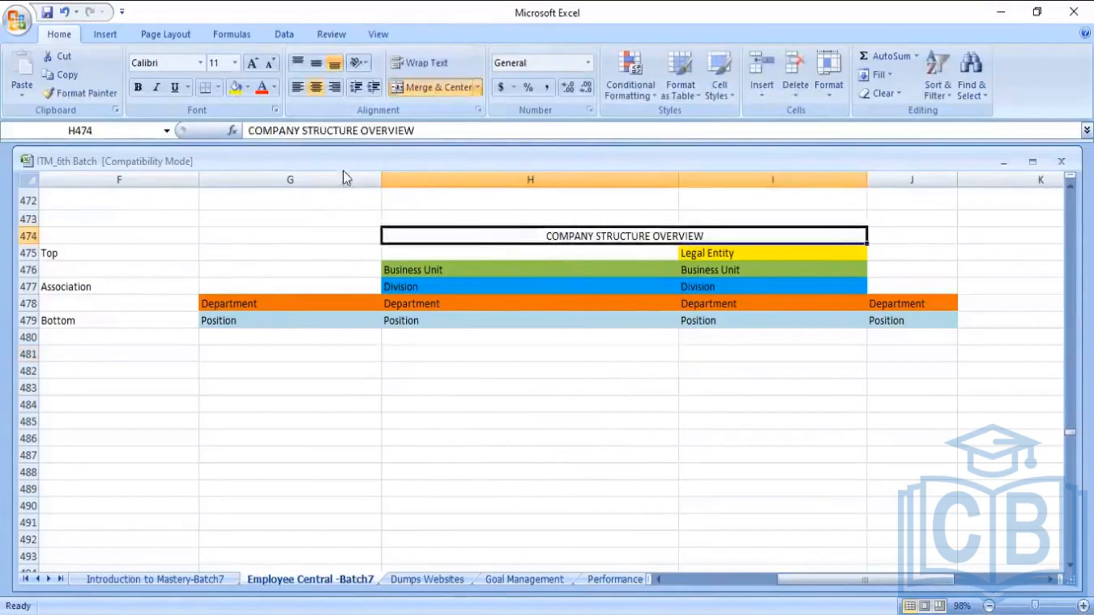
{"action": "left_click", "coordinate": [246, 88]}
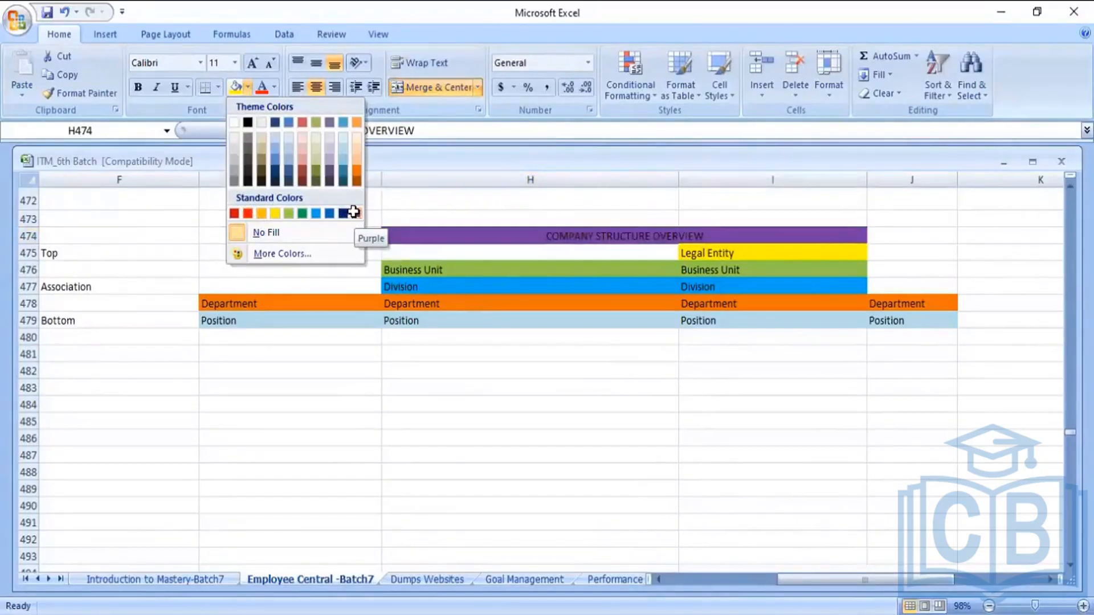
{"action": "left_click", "coordinate": [448, 447]}
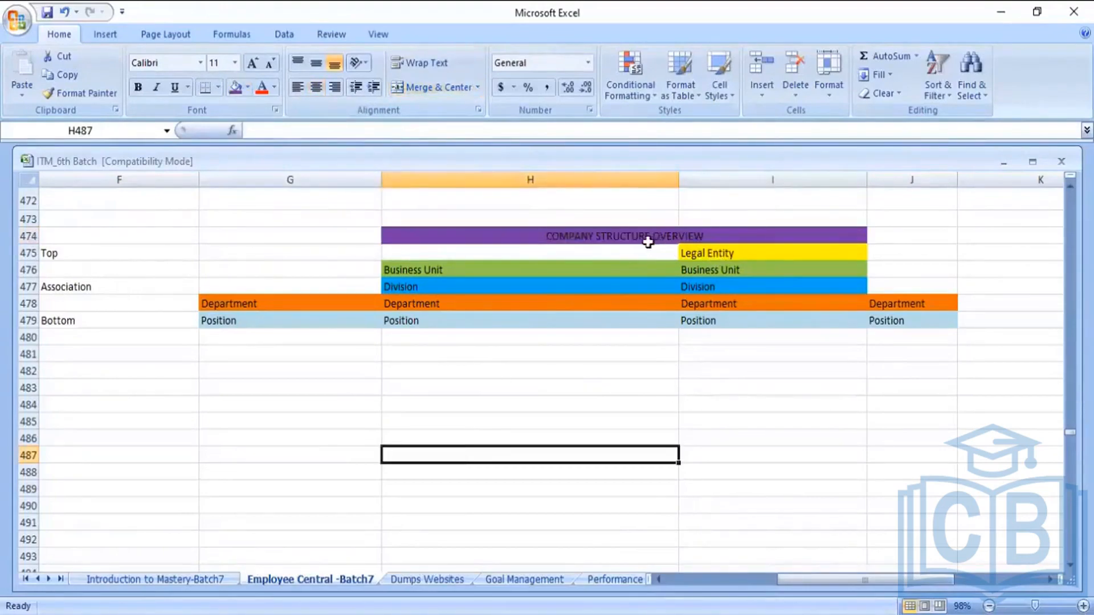
Apply a thick box border to the yellow Legal Entity cell I475.
{"action": "left_click", "coordinate": [747, 252]}
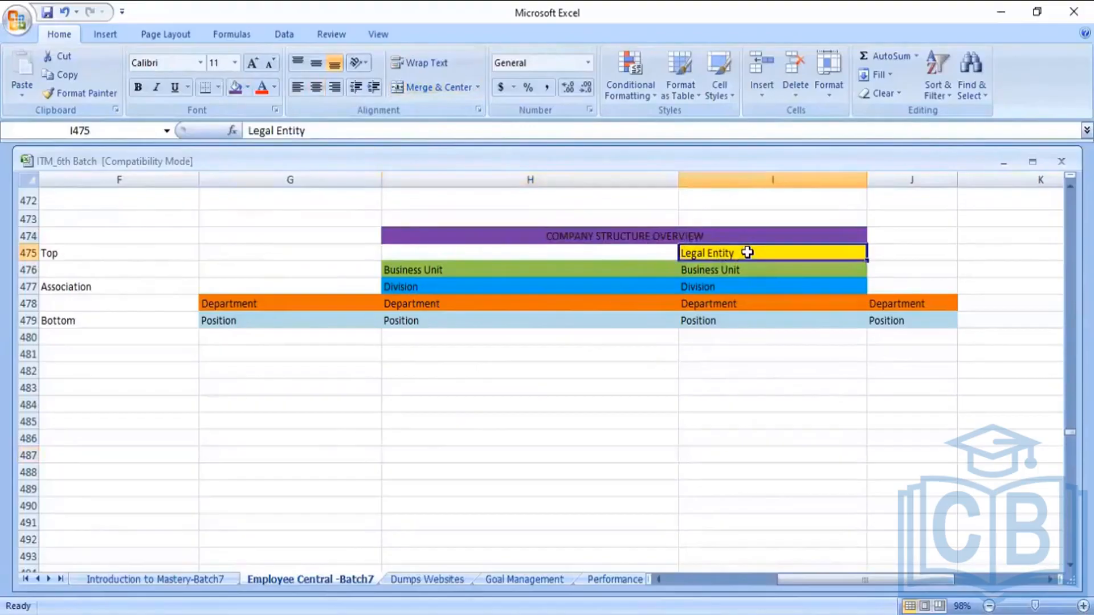
{"action": "left_click", "coordinate": [219, 88]}
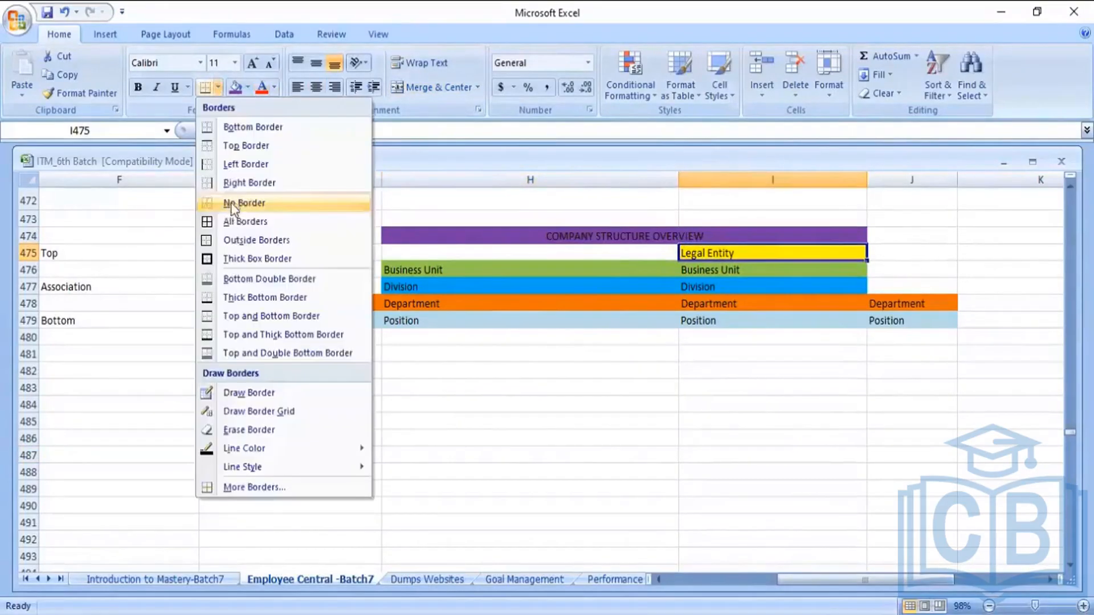
{"action": "left_click", "coordinate": [245, 260]}
{"action": "left_click", "coordinate": [510, 393]}
Apply all borders to the two green Business Unit cells H476:I476.
{"action": "left_click", "coordinate": [475, 271]}
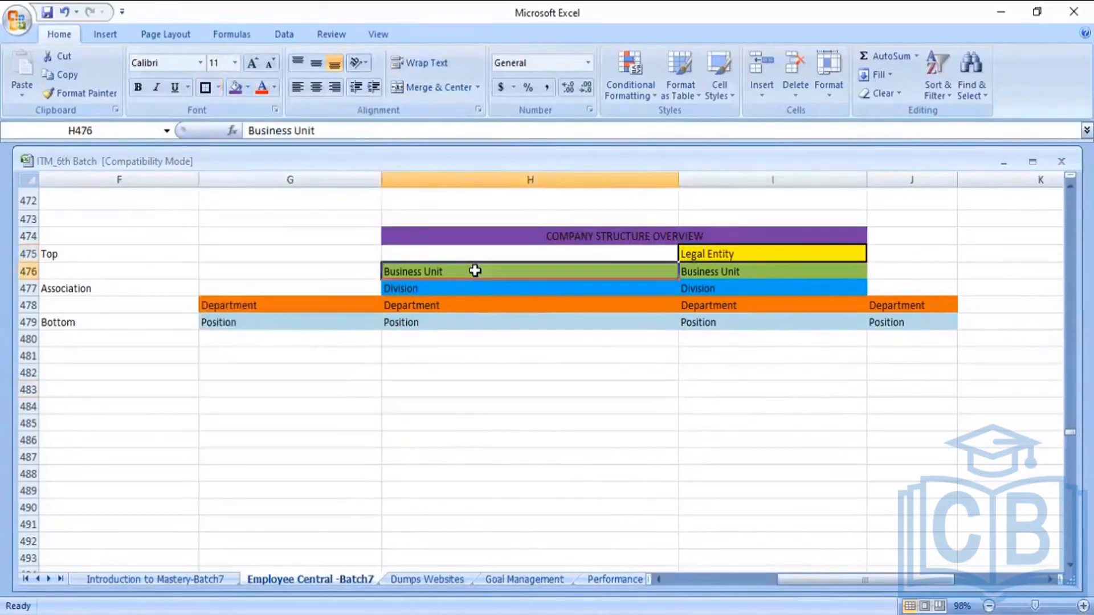
{"action": "key", "text": "shift+Right"}
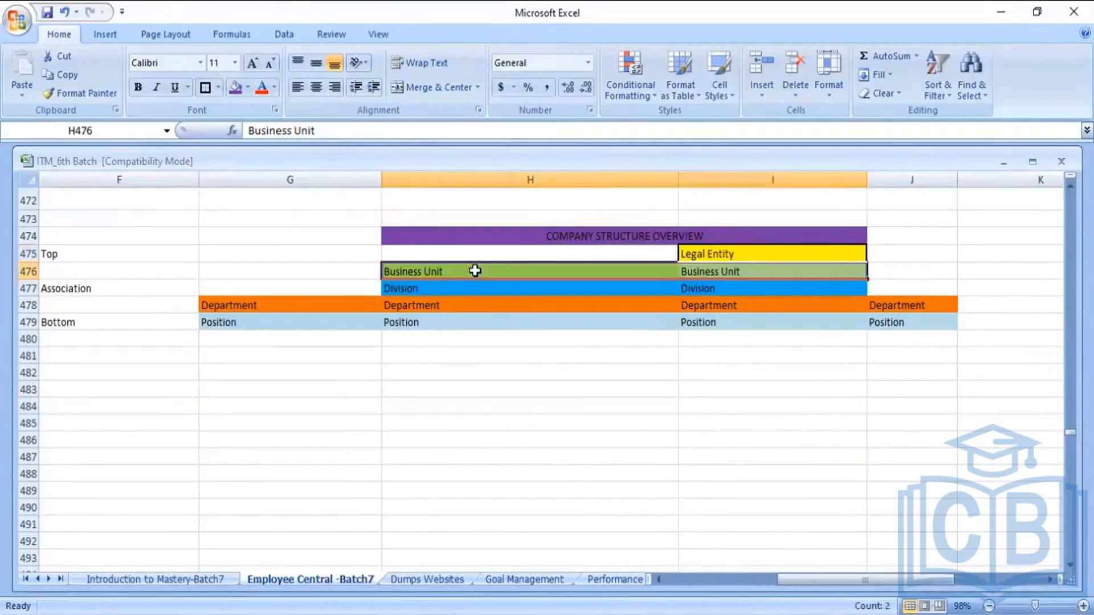
{"action": "left_click", "coordinate": [218, 88]}
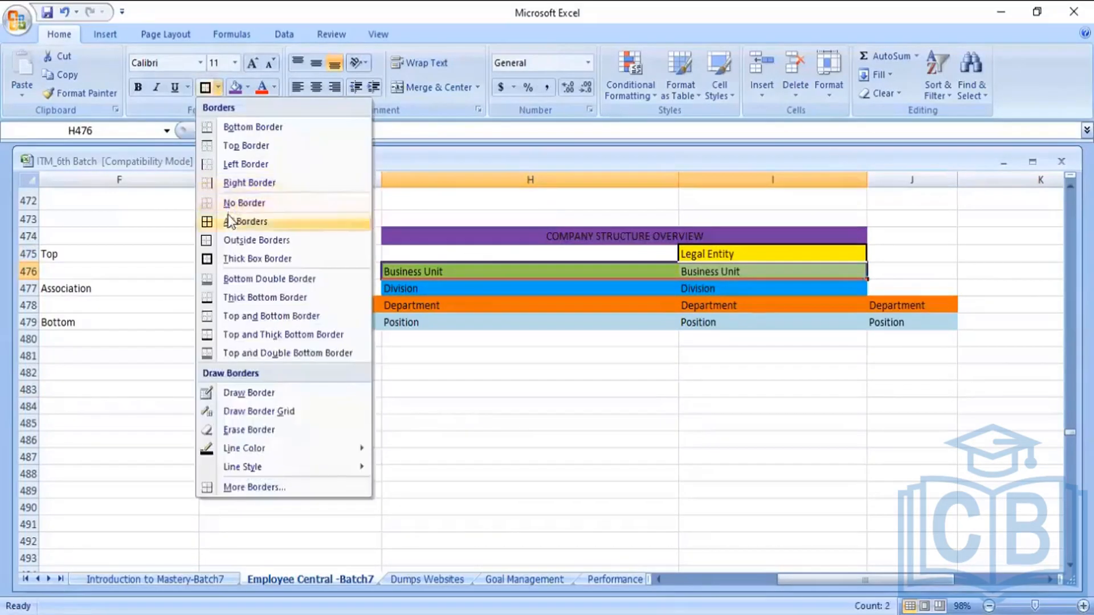
{"action": "left_click", "coordinate": [228, 221]}
{"action": "left_click", "coordinate": [448, 402]}
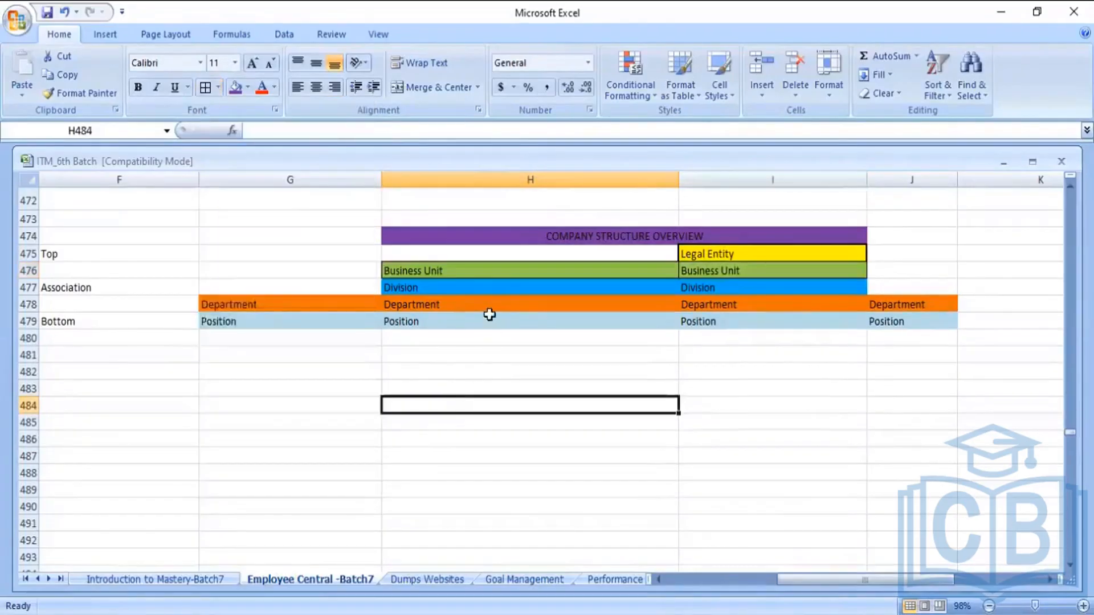
Apply all borders to the two blue Division cells H477:I477.
{"action": "left_click", "coordinate": [475, 273]}
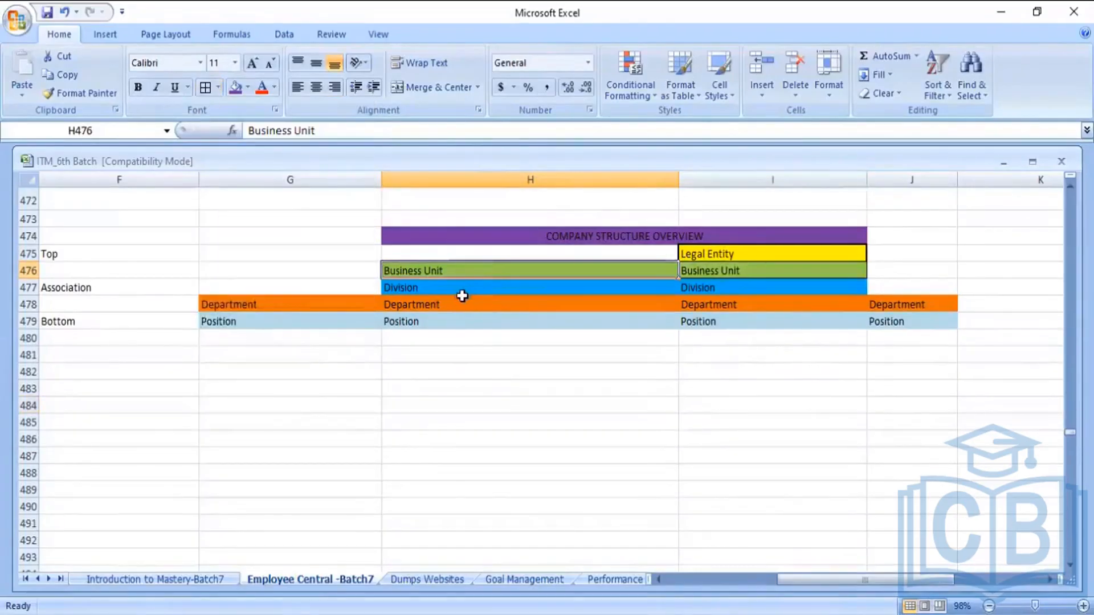
{"action": "left_click", "coordinate": [462, 301]}
{"action": "left_click", "coordinate": [448, 289]}
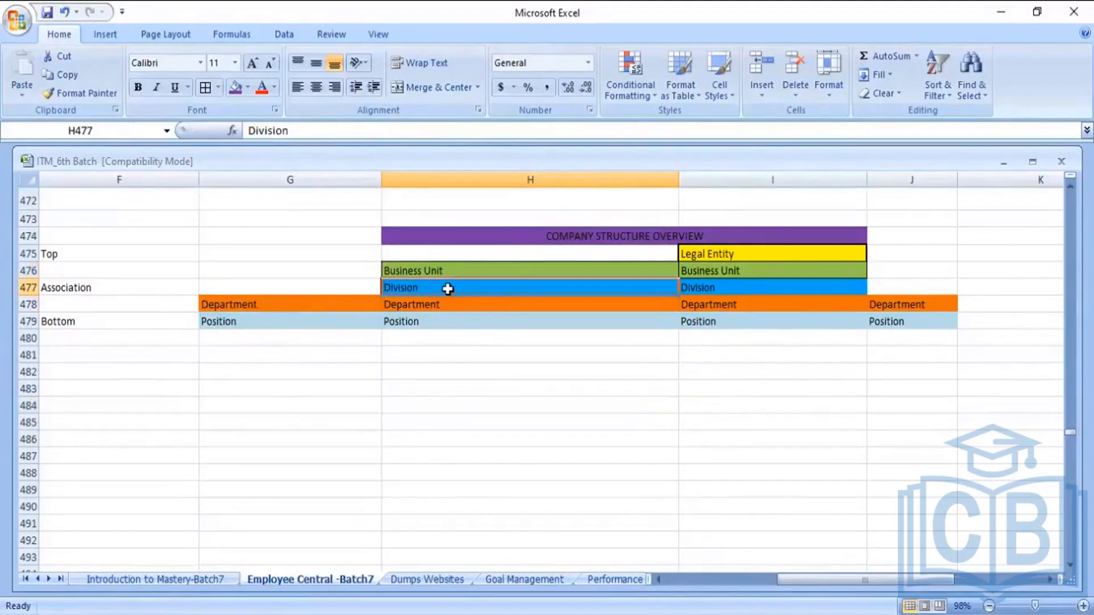
{"action": "key", "text": "shift+Right"}
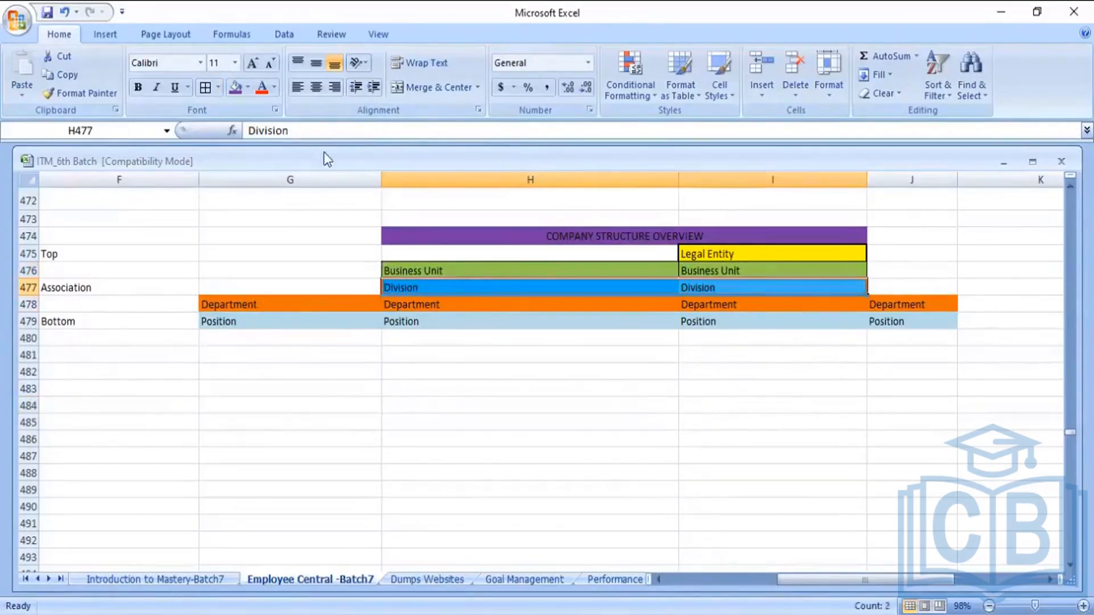
{"action": "left_click", "coordinate": [205, 91]}
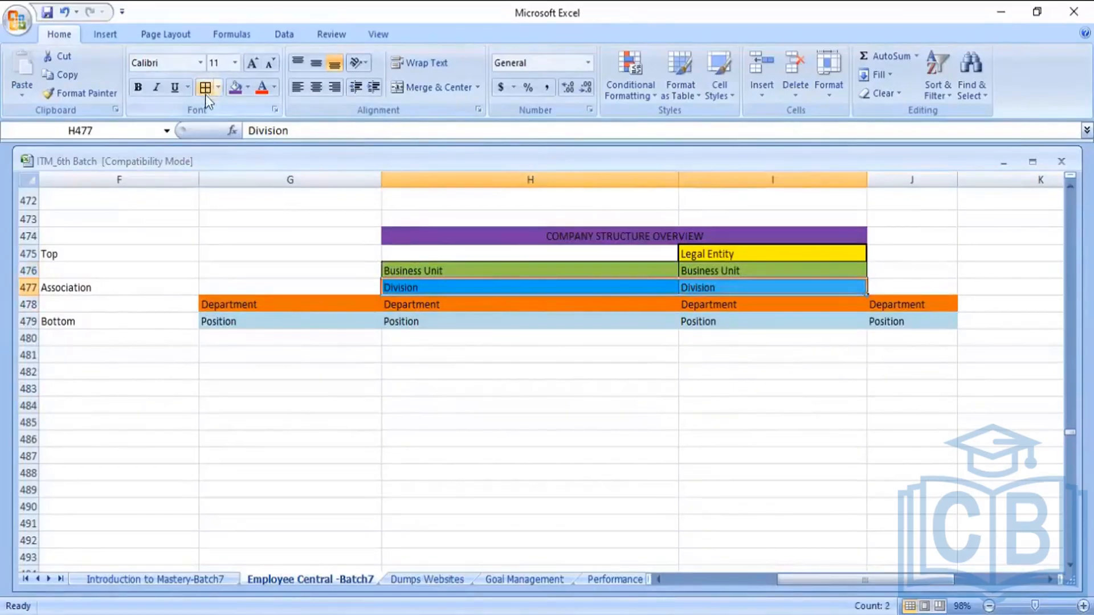
{"action": "left_click", "coordinate": [322, 353]}
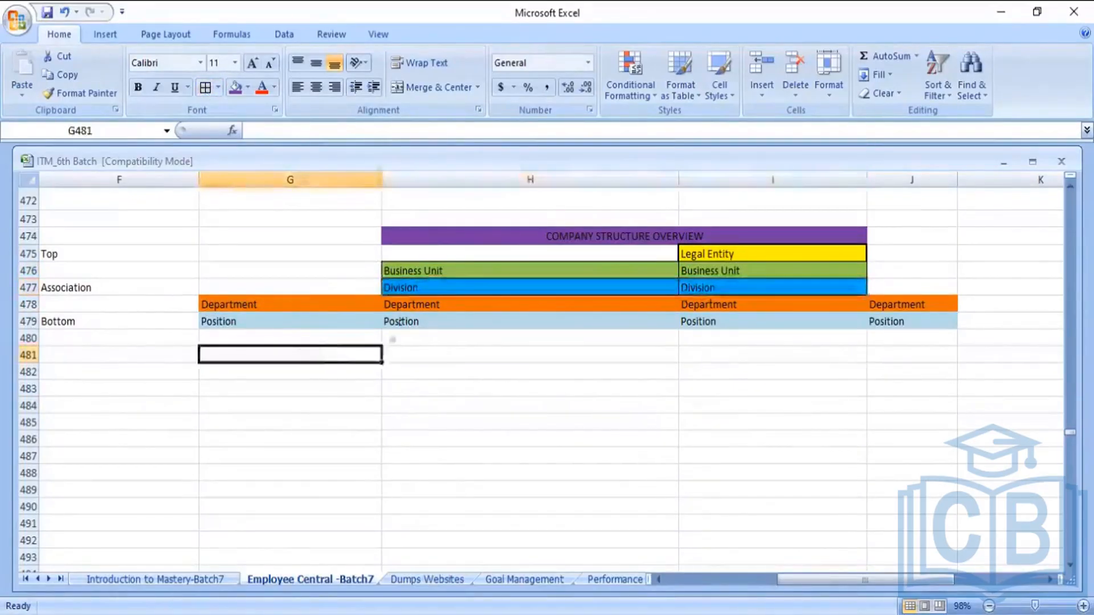
Apply all borders to the four orange Department cells G478:J478.
{"action": "left_click", "coordinate": [310, 304]}
{"action": "key", "text": "shift+Right"}
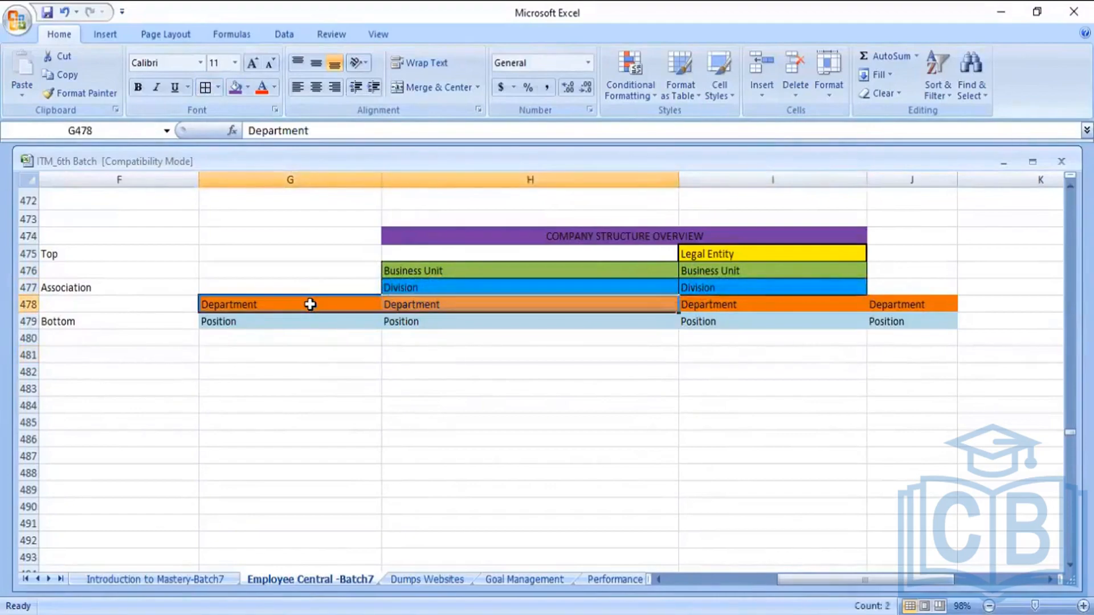
{"action": "left_click", "coordinate": [205, 87]}
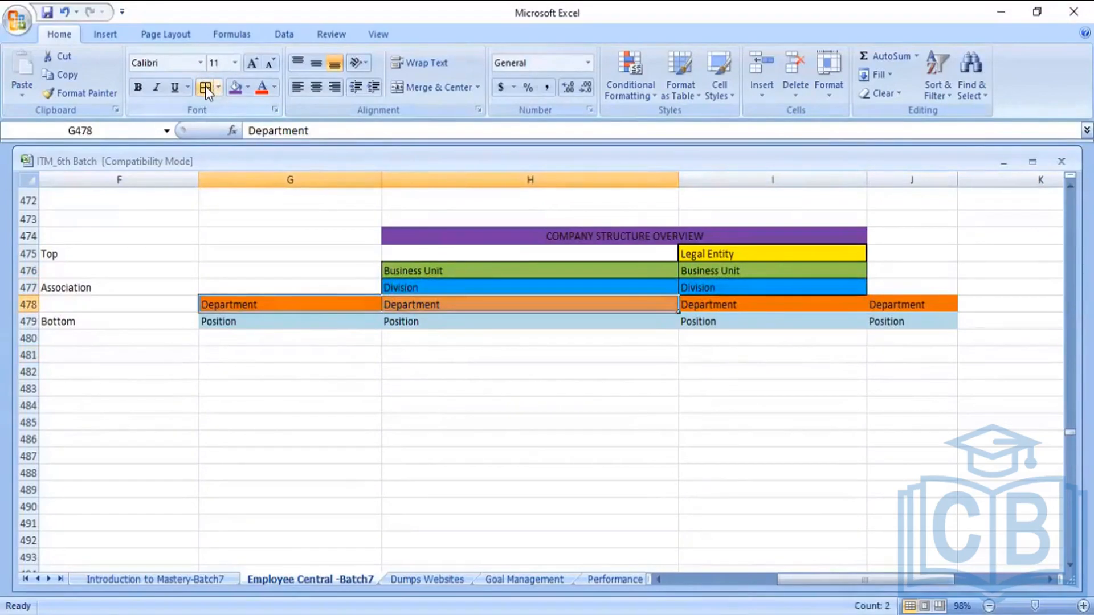
{"action": "left_click", "coordinate": [762, 301]}
{"action": "key", "text": "shift+Right"}
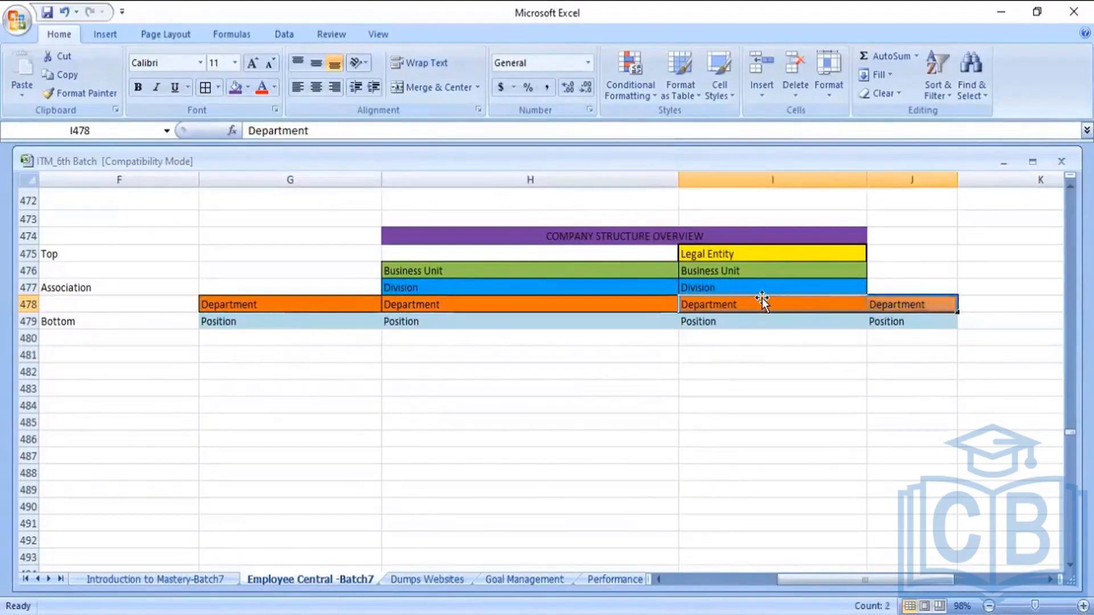
{"action": "left_click", "coordinate": [203, 88]}
{"action": "left_click", "coordinate": [322, 334]}
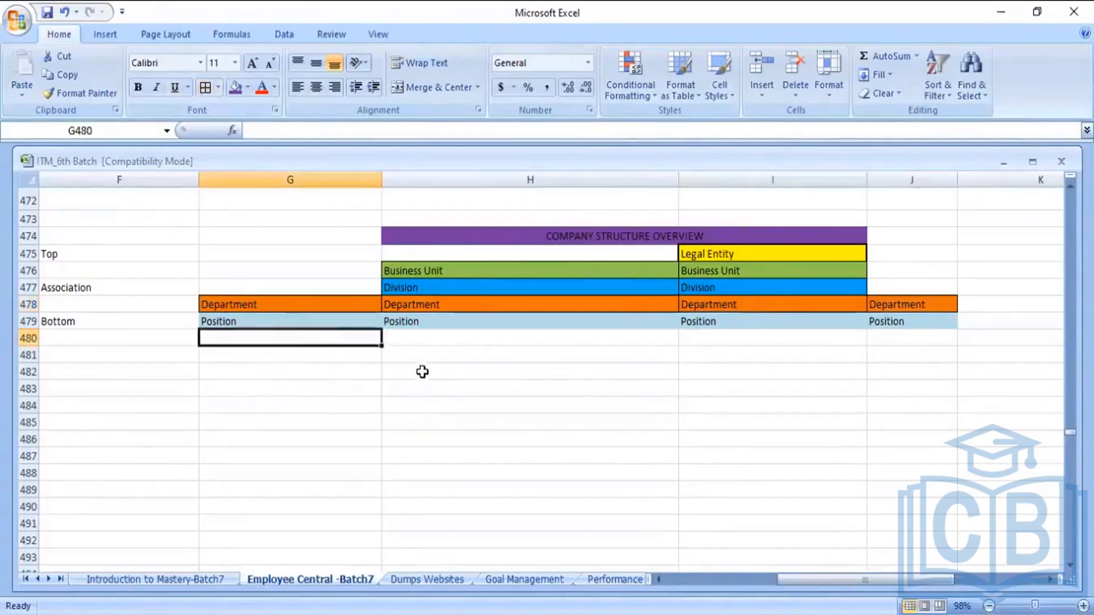
Apply all borders to the four light blue Position cells G479:J479.
{"action": "left_click", "coordinate": [261, 322]}
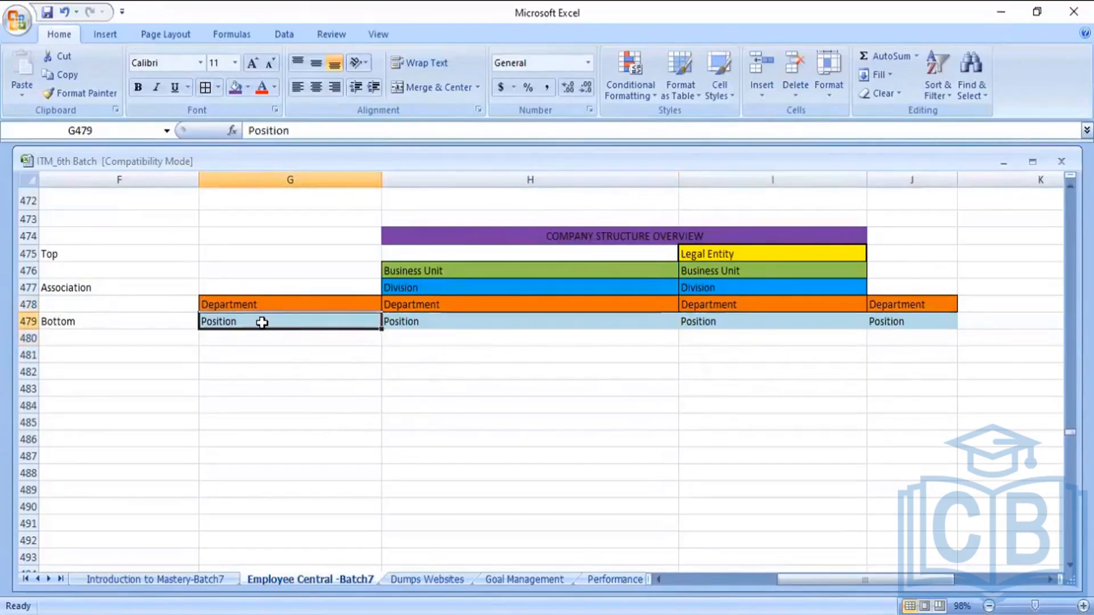
{"action": "key", "text": "shift+Right"}
{"action": "key", "text": "shift+Right"}
{"action": "key", "text": "shift+Right"}
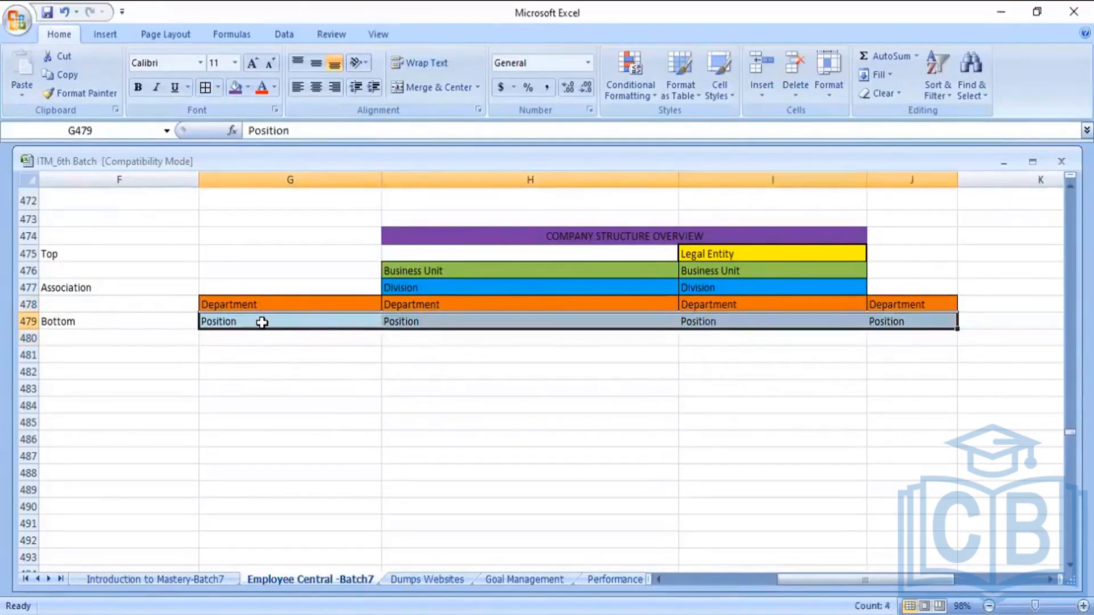
{"action": "left_click", "coordinate": [200, 94]}
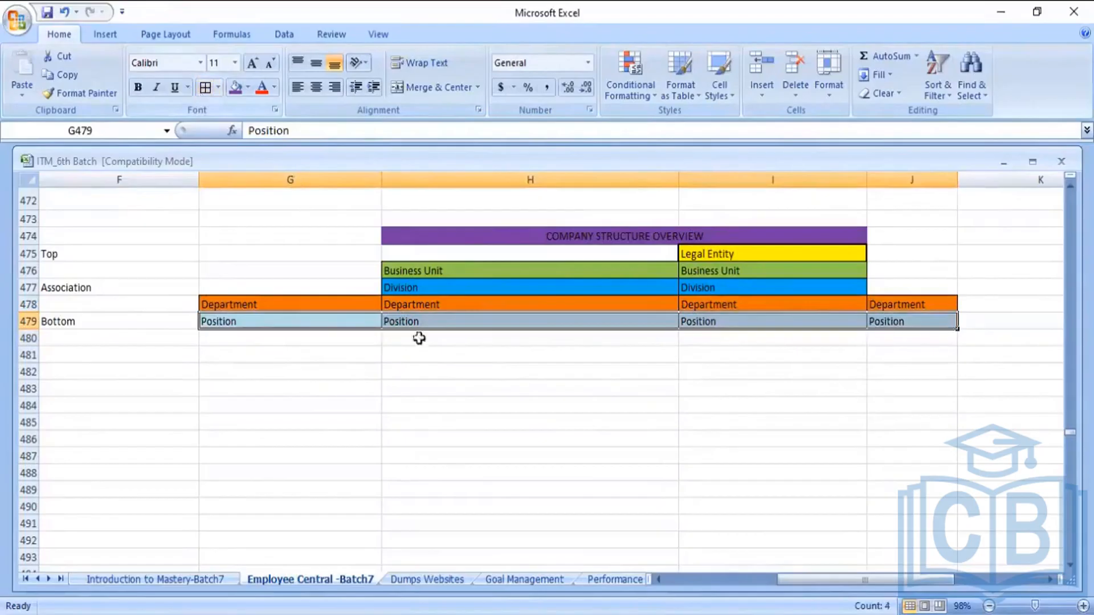
{"action": "left_click", "coordinate": [522, 390]}
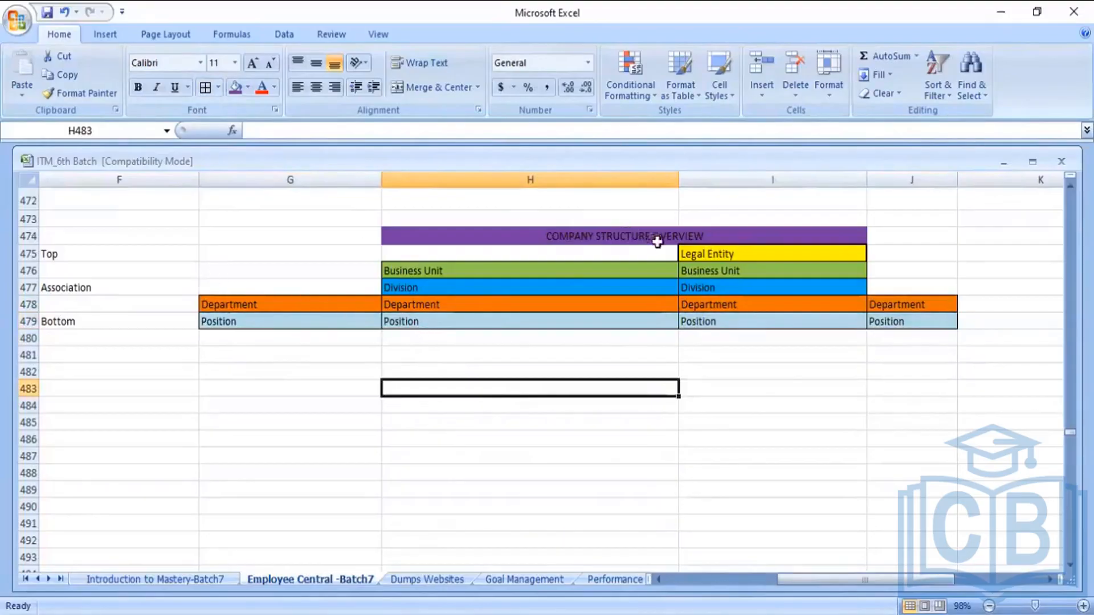
Examine the company structure from the bottom Position and Department levels up to Division, Business Unit and Legal Entity.
{"action": "left_click", "coordinate": [716, 257]}
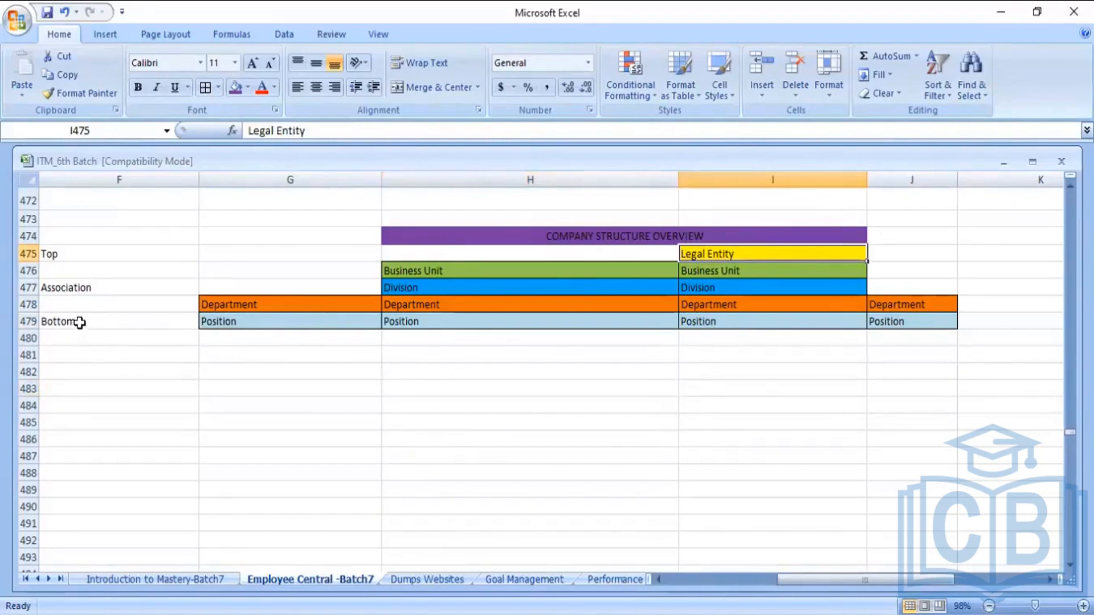
{"action": "left_click", "coordinate": [79, 323]}
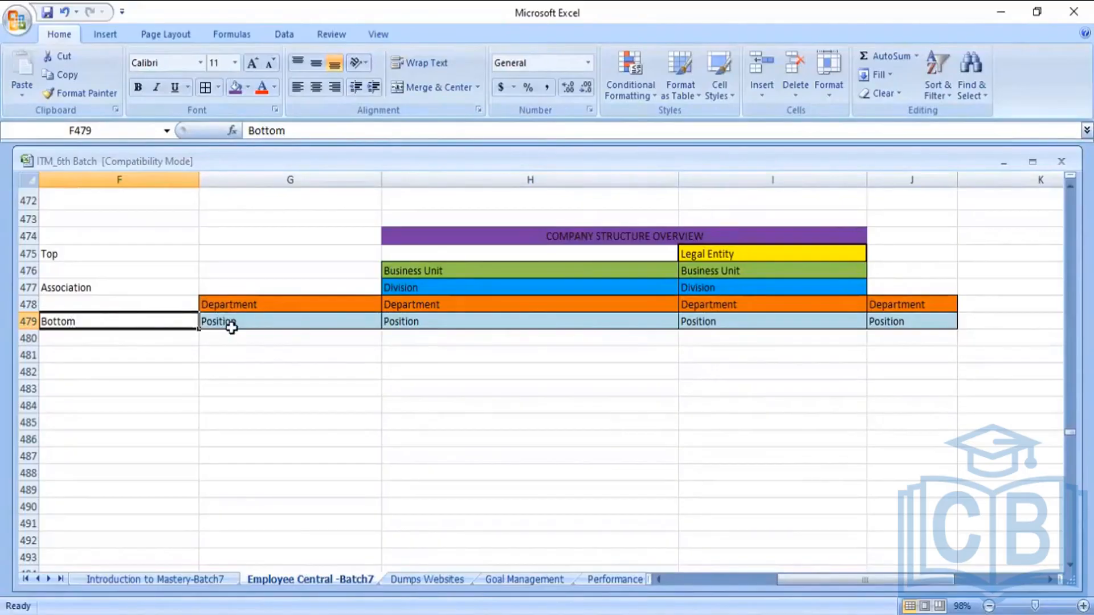
{"action": "left_click", "coordinate": [242, 304]}
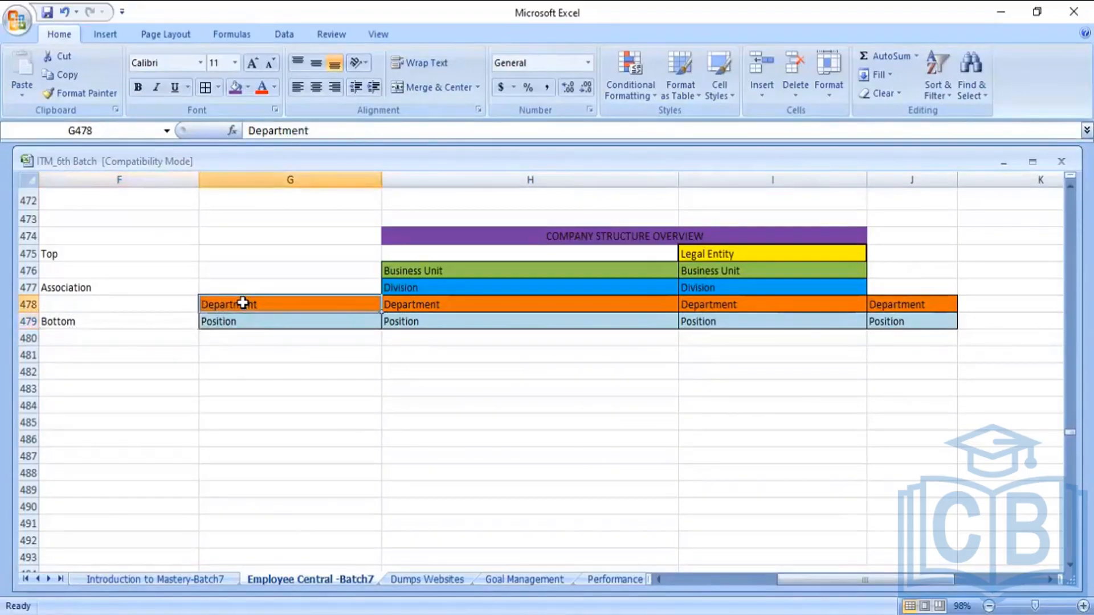
{"action": "left_click", "coordinate": [238, 321]}
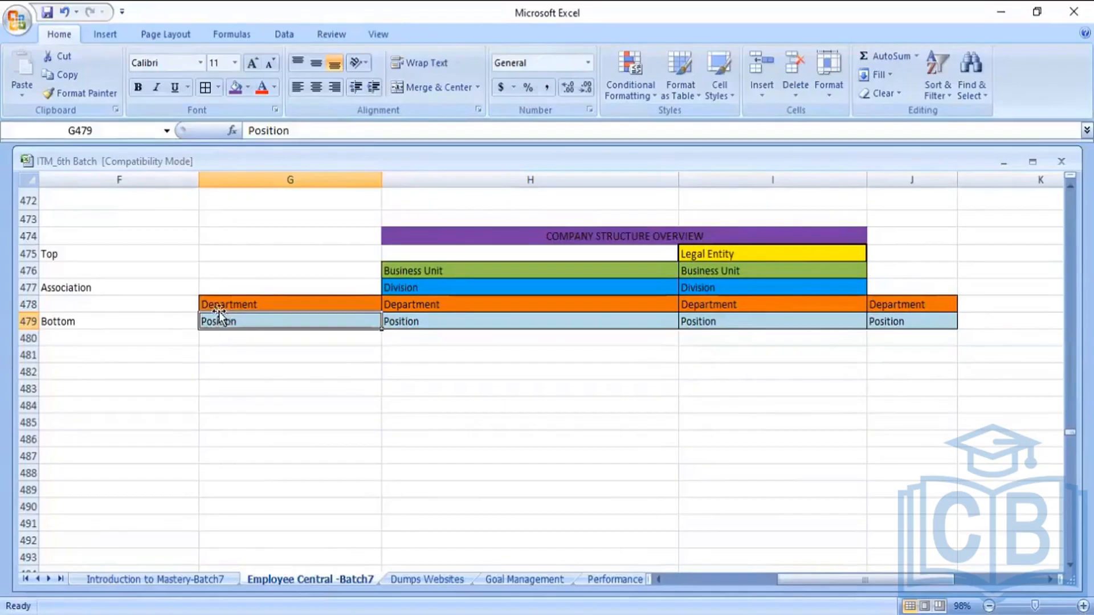
{"action": "left_click", "coordinate": [291, 306]}
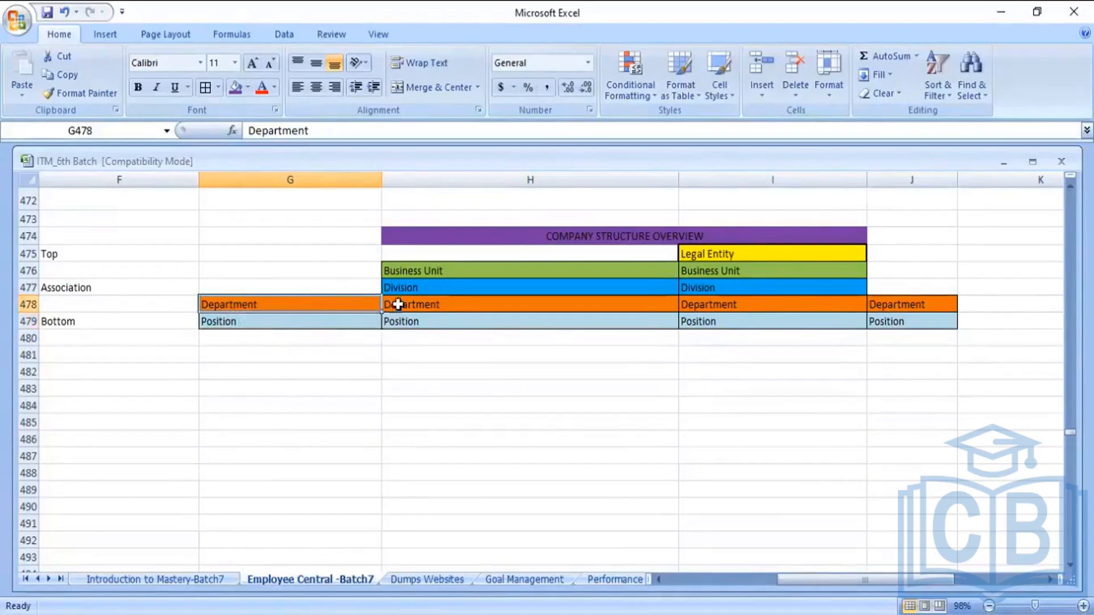
{"action": "left_click", "coordinate": [405, 286]}
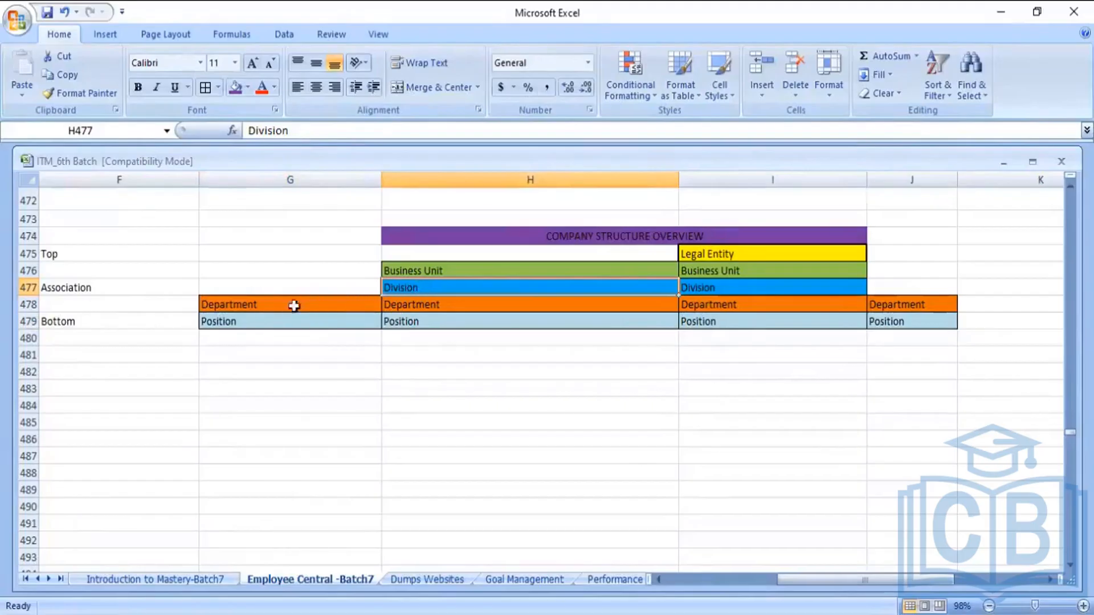
{"action": "left_click", "coordinate": [242, 303]}
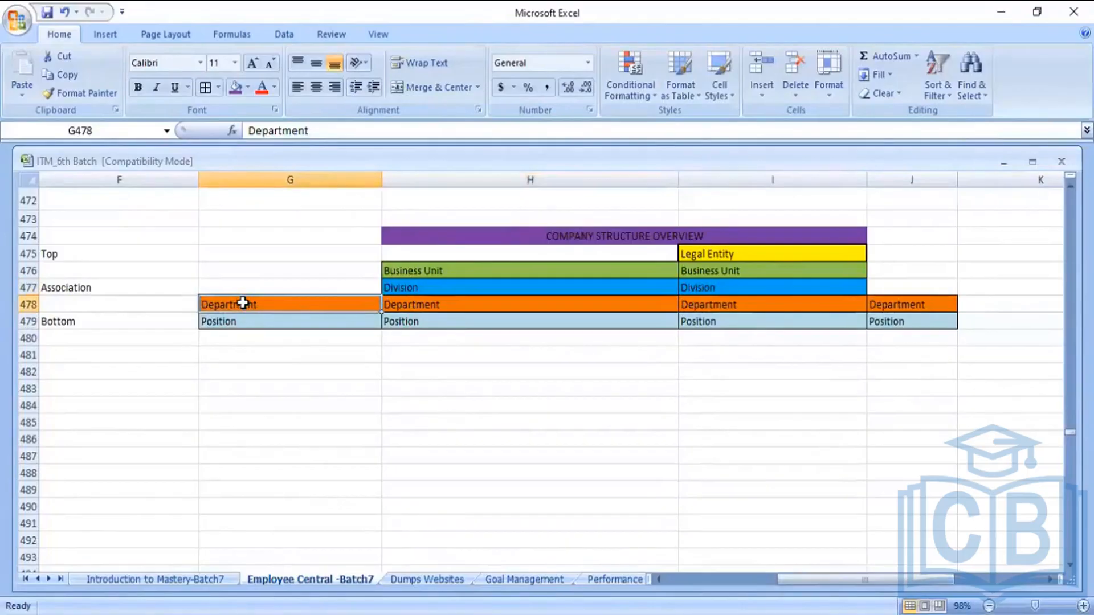
{"action": "left_click", "coordinate": [401, 287]}
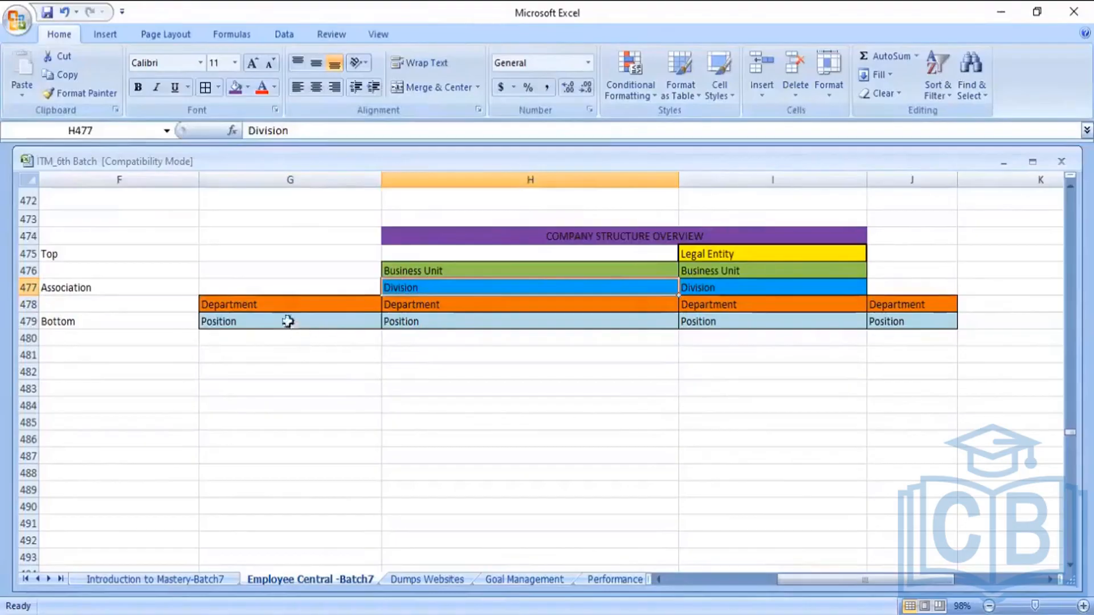
{"action": "left_click", "coordinate": [275, 306]}
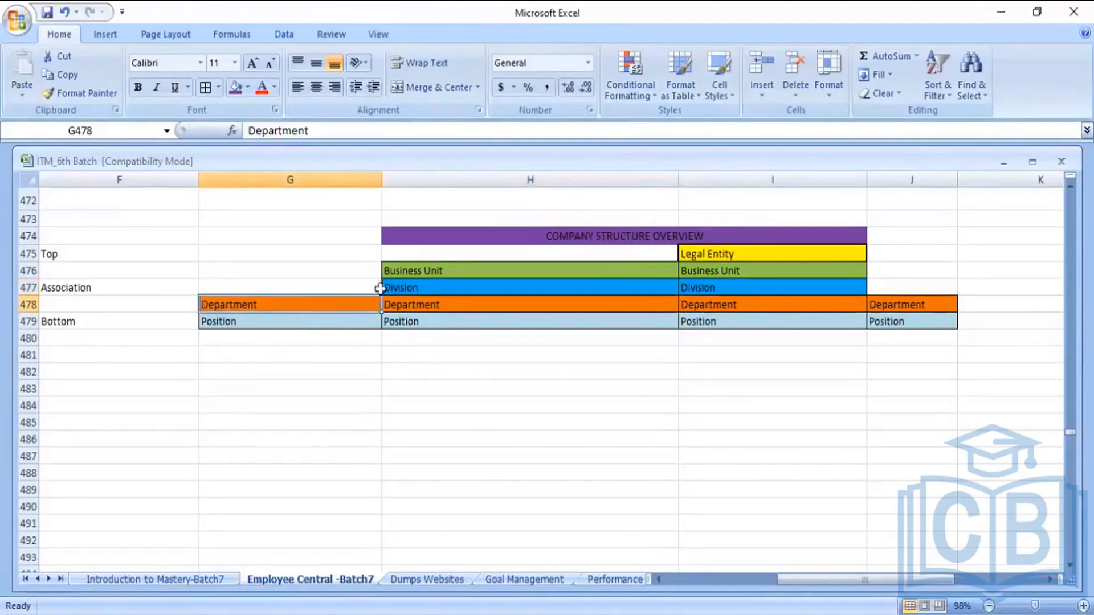
{"action": "left_click", "coordinate": [421, 269]}
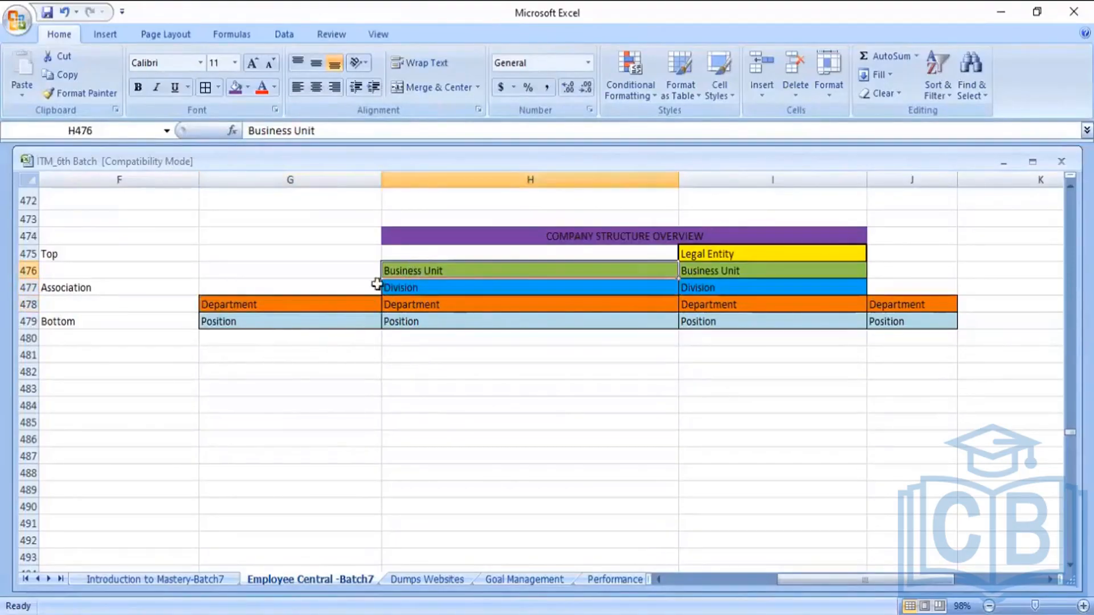
{"action": "left_click", "coordinate": [325, 304]}
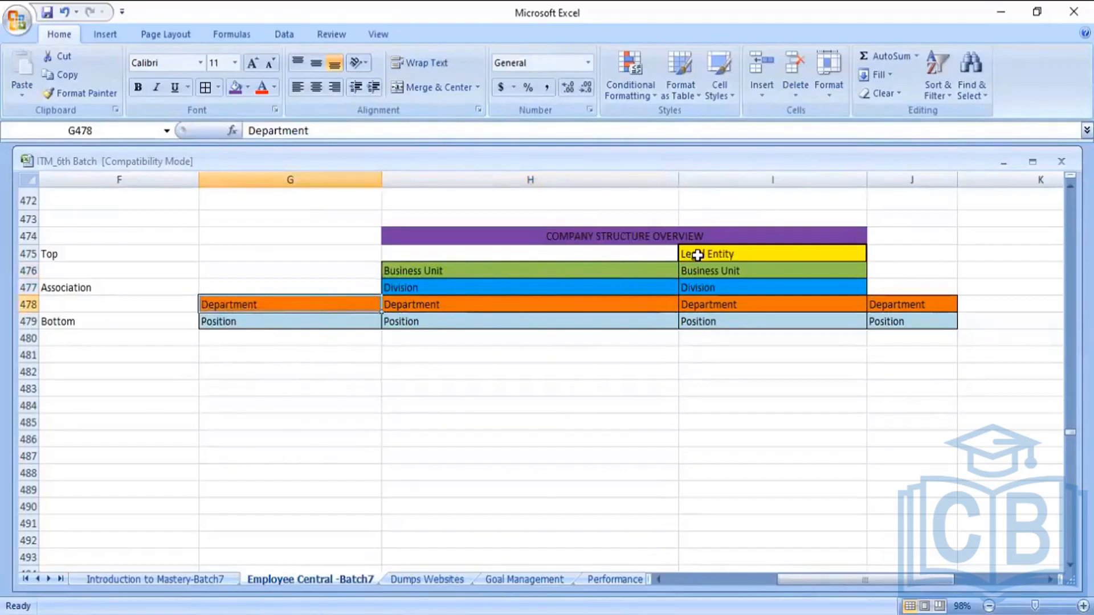
{"action": "left_click", "coordinate": [696, 255]}
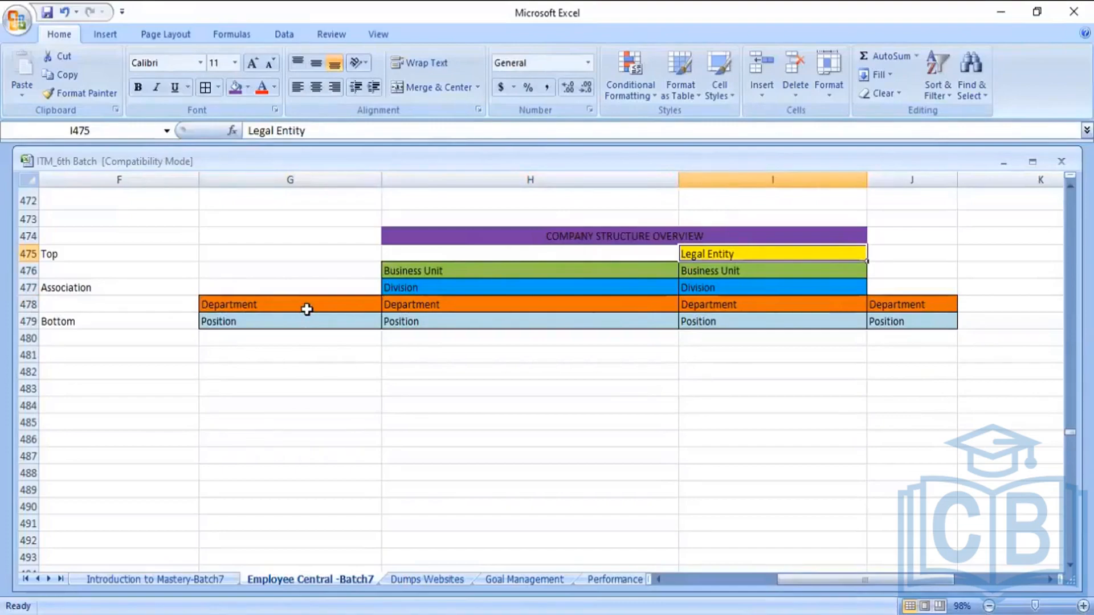
Review the bottom-to-top association note in B480 against the Department, Legal Entity and Business Unit cells of the hierarchy.
{"action": "scroll", "coordinate": [307, 309], "scroll_direction": "left", "scroll_amount": 5}
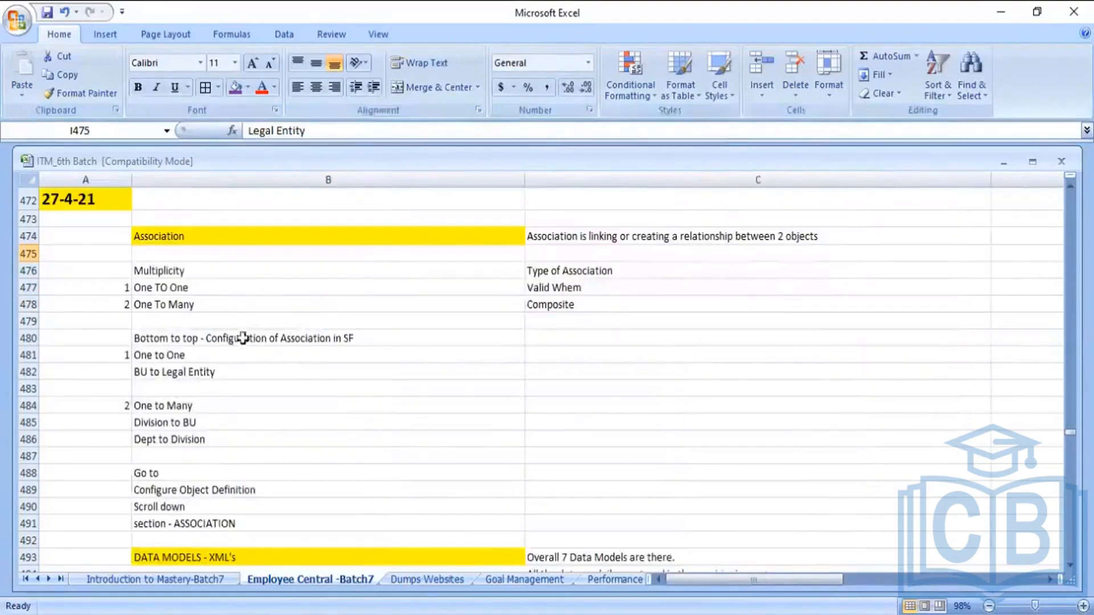
{"action": "left_click", "coordinate": [405, 332]}
{"action": "key", "text": "Right"}
{"action": "key", "text": "Right"}
{"action": "key", "text": "Right"}
{"action": "key", "text": "Right"}
{"action": "key", "text": "Right"}
{"action": "key", "text": "Right"}
{"action": "key", "text": "Right"}
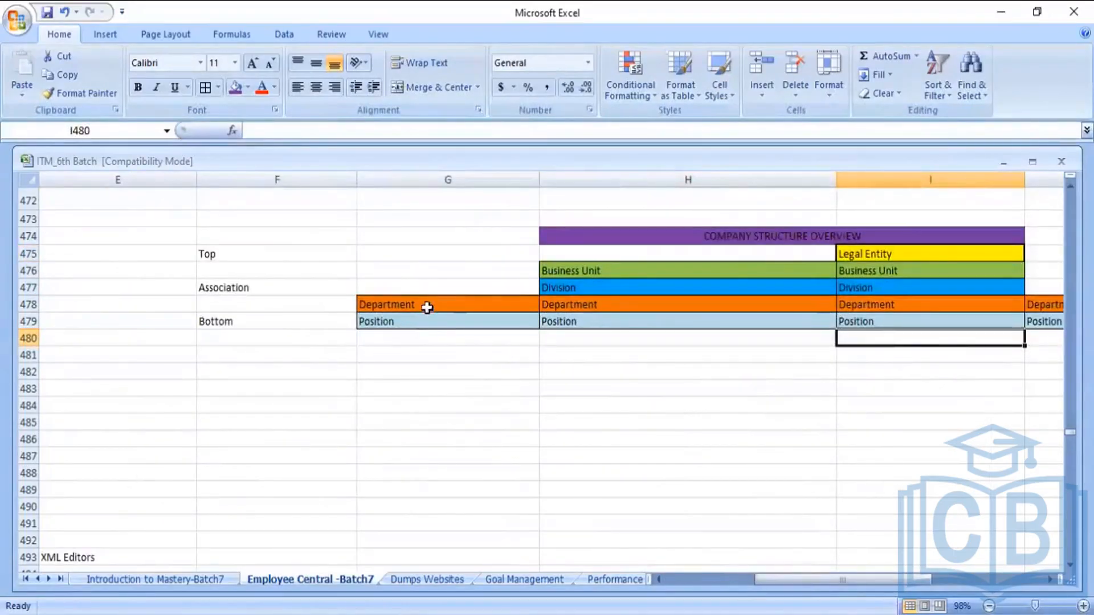
{"action": "left_click", "coordinate": [428, 305]}
{"action": "left_click", "coordinate": [885, 252]}
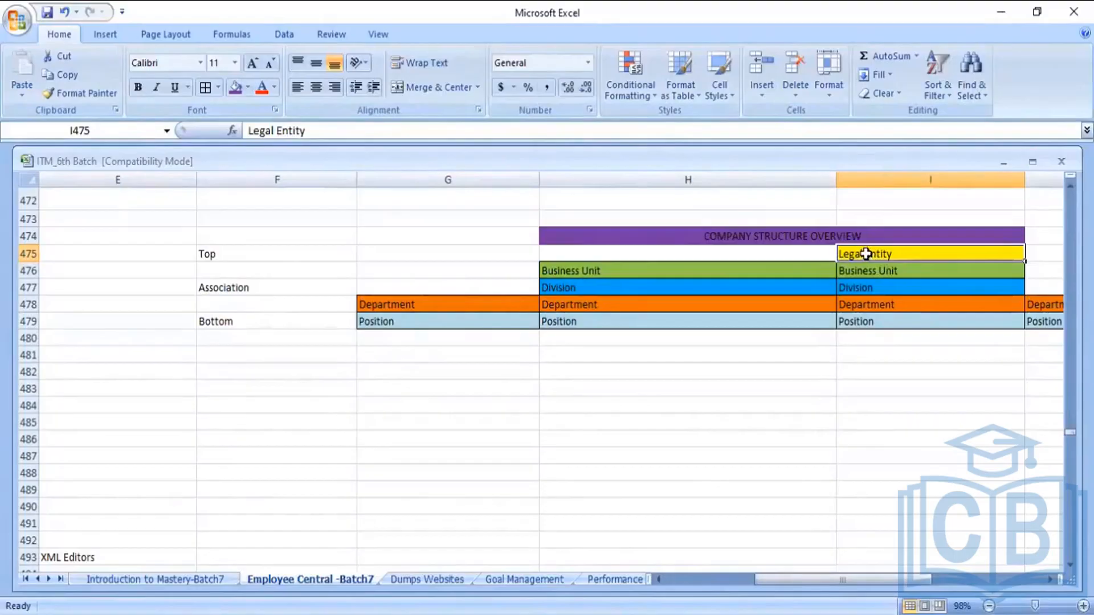
{"action": "left_click", "coordinate": [582, 268]}
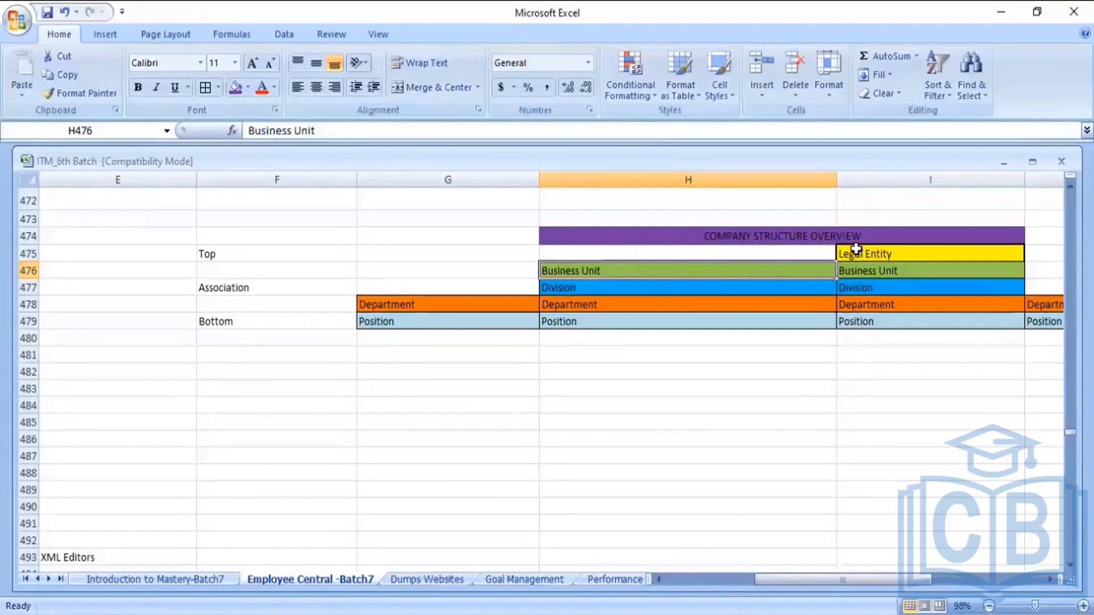
Select the Division cell H477, switch to SuccessFactors and review the cust_toBusinessUnit and cust_legalentity associations in the Division object definition.
{"action": "left_click", "coordinate": [572, 287]}
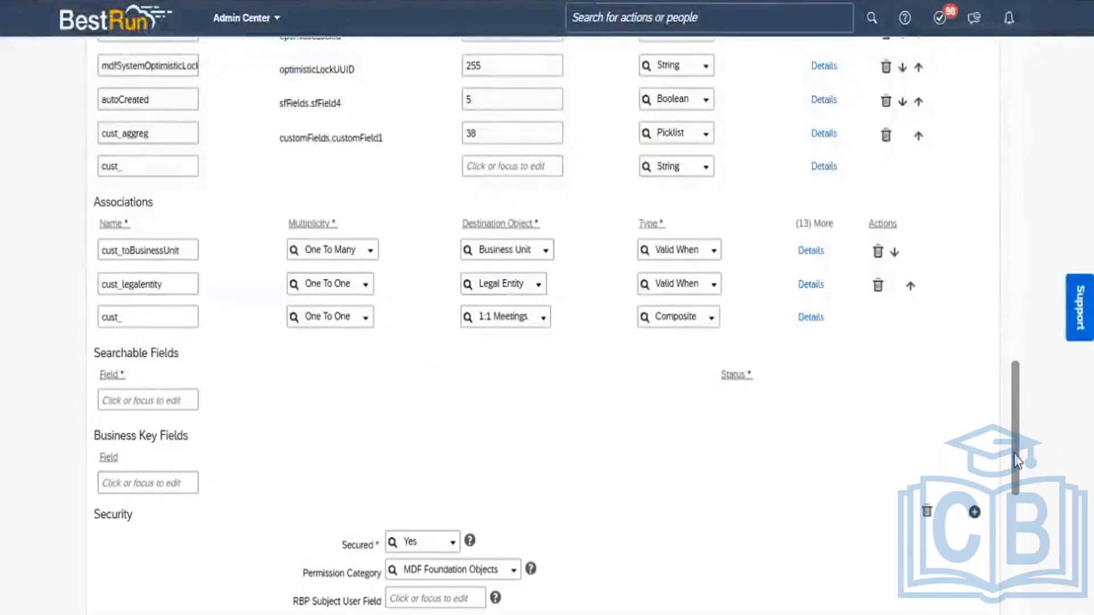
{"action": "scroll", "coordinate": [1037, 288], "scroll_direction": "up", "scroll_amount": 10}
{"action": "scroll", "coordinate": [1037, 288], "scroll_direction": "up", "scroll_amount": 10}
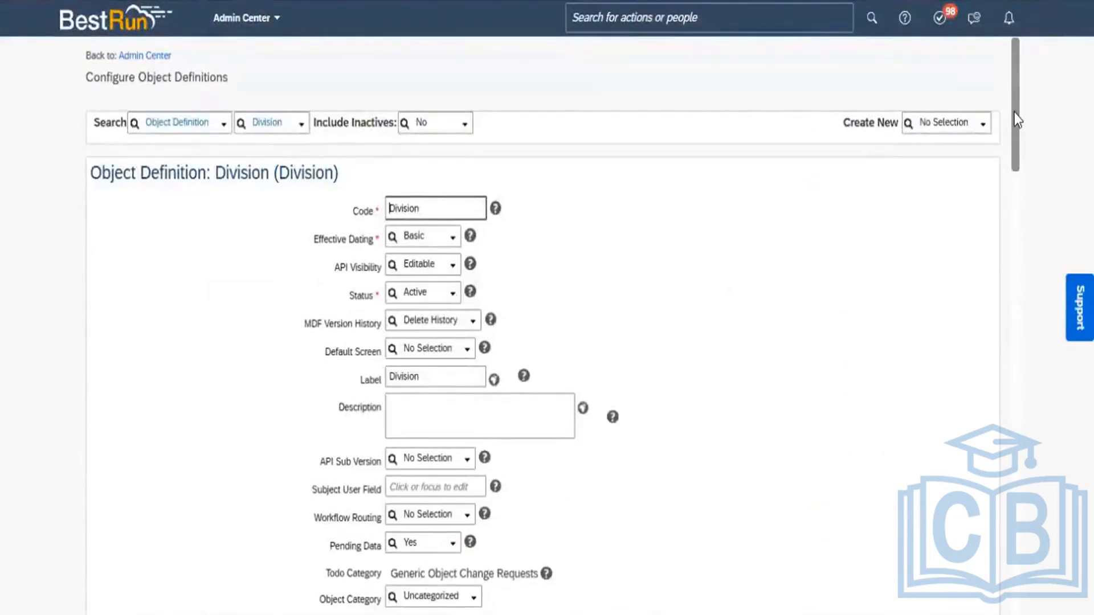
{"action": "left_click_drag", "start_coordinate": [1017, 120], "coordinate": [1020, 485]}
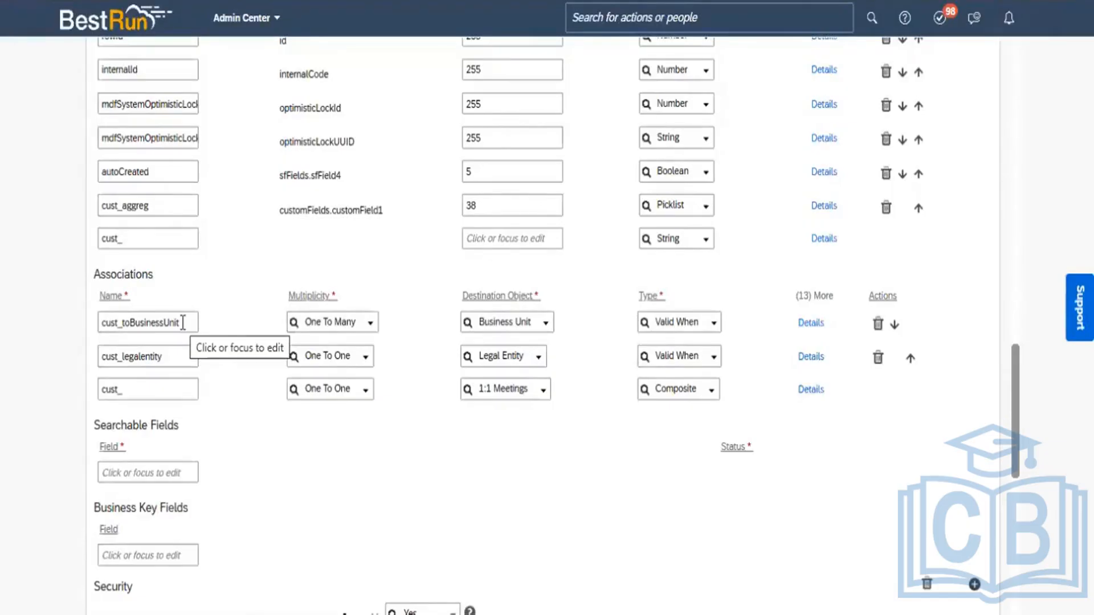
{"action": "left_click", "coordinate": [154, 327]}
{"action": "left_click", "coordinate": [155, 349]}
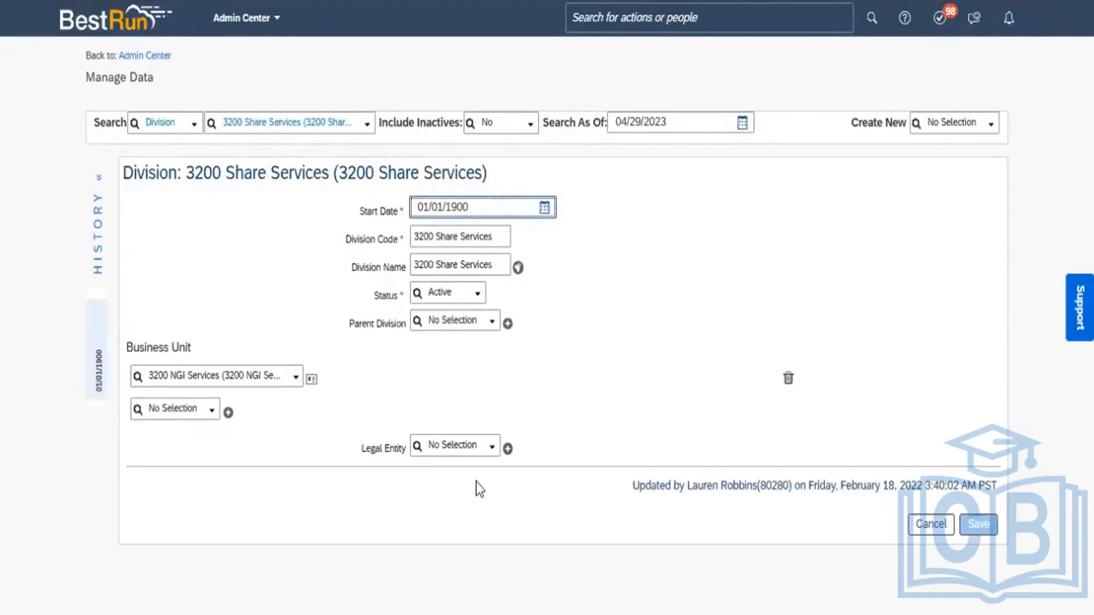
Set the Legal Entity of the 3200 Share Services division to Power Mech Infra Pvt Ltd.
{"action": "left_click", "coordinate": [446, 444]}
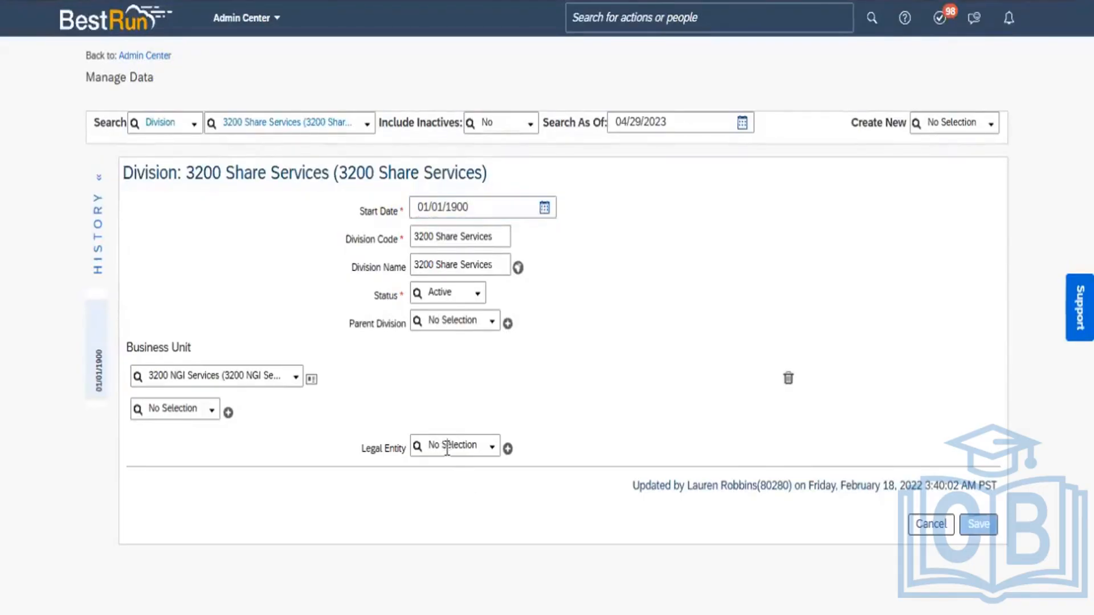
{"action": "left_click", "coordinate": [448, 445]}
{"action": "type", "text": "POWER"}
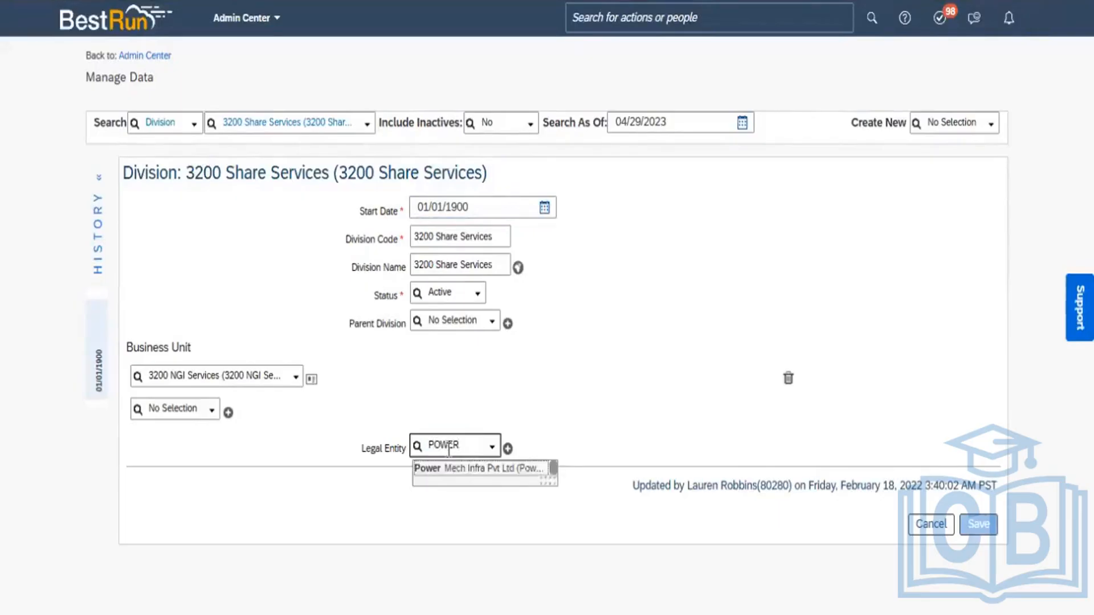
{"action": "left_click", "coordinate": [466, 477]}
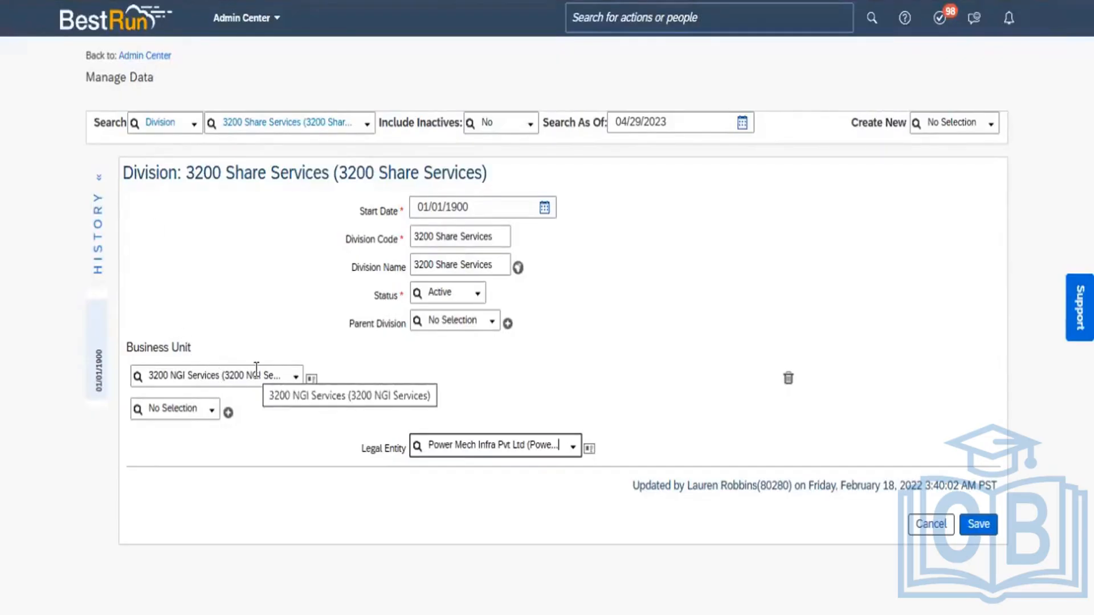
Add BU ONM South as a second Business Unit of the 3200 Share Services division.
{"action": "left_click", "coordinate": [190, 403]}
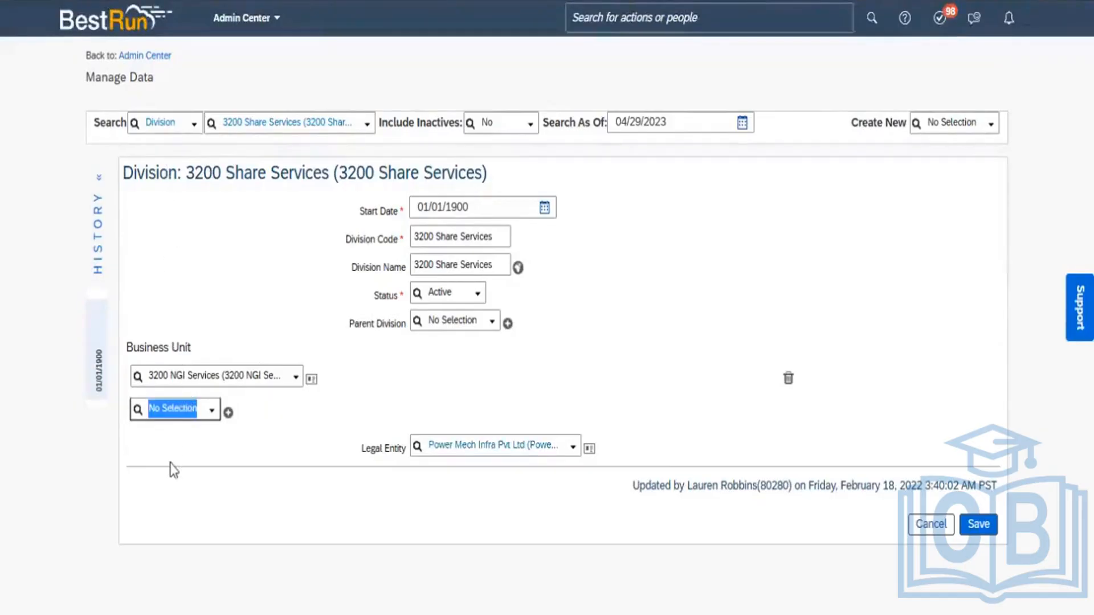
{"action": "type", "text": "onm"}
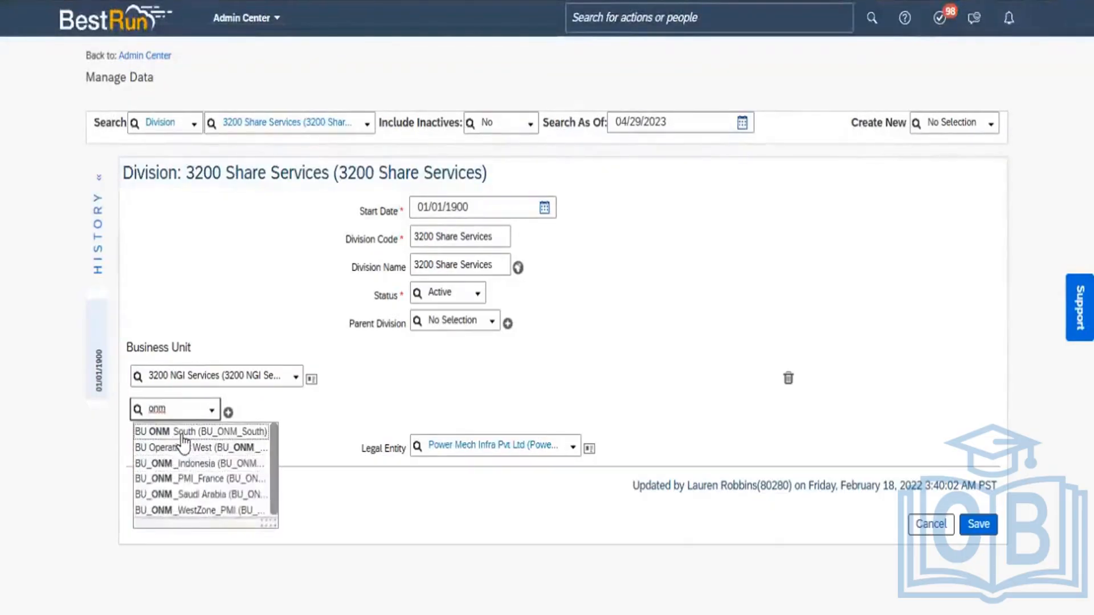
{"action": "left_click", "coordinate": [182, 432]}
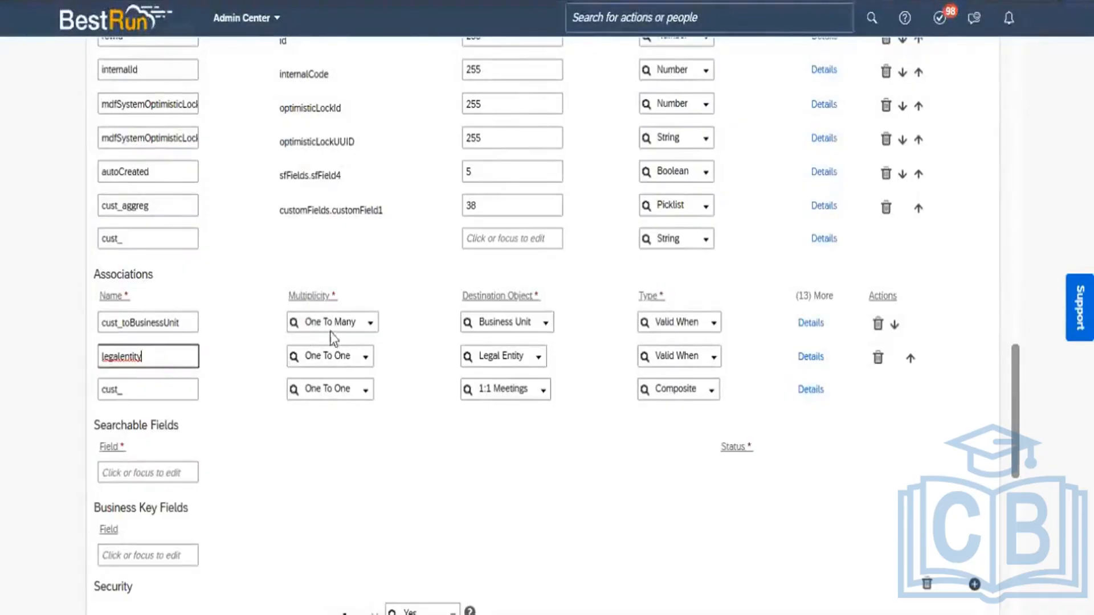
Examine the Multiplicity and Type options available for the Division object's cust_toBusinessUnit association.
{"action": "left_click_drag", "start_coordinate": [333, 296], "coordinate": [287, 295]}
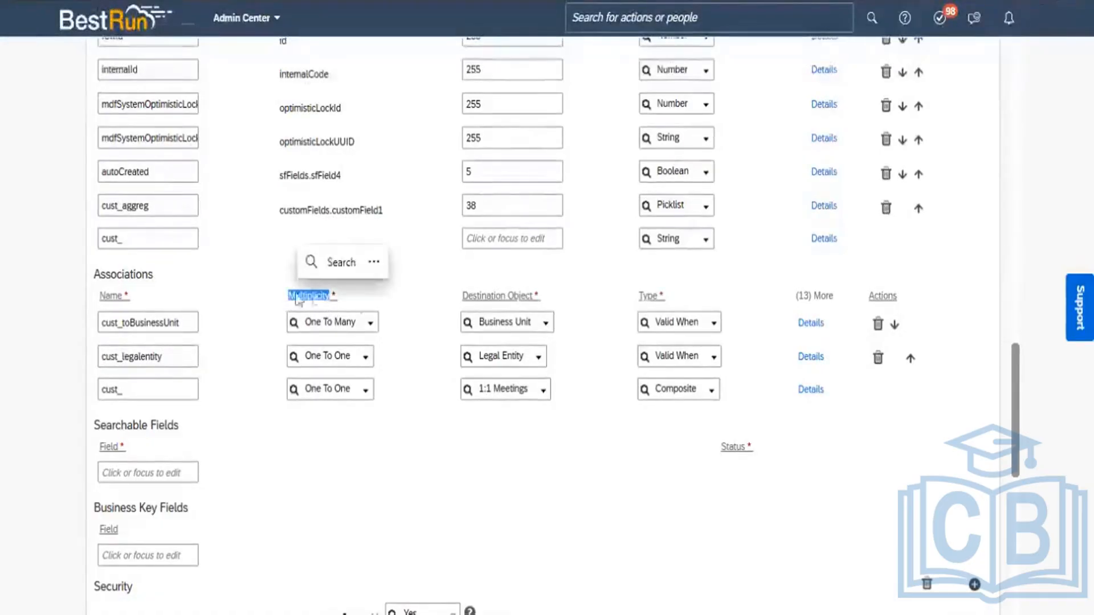
{"action": "left_click", "coordinate": [392, 308]}
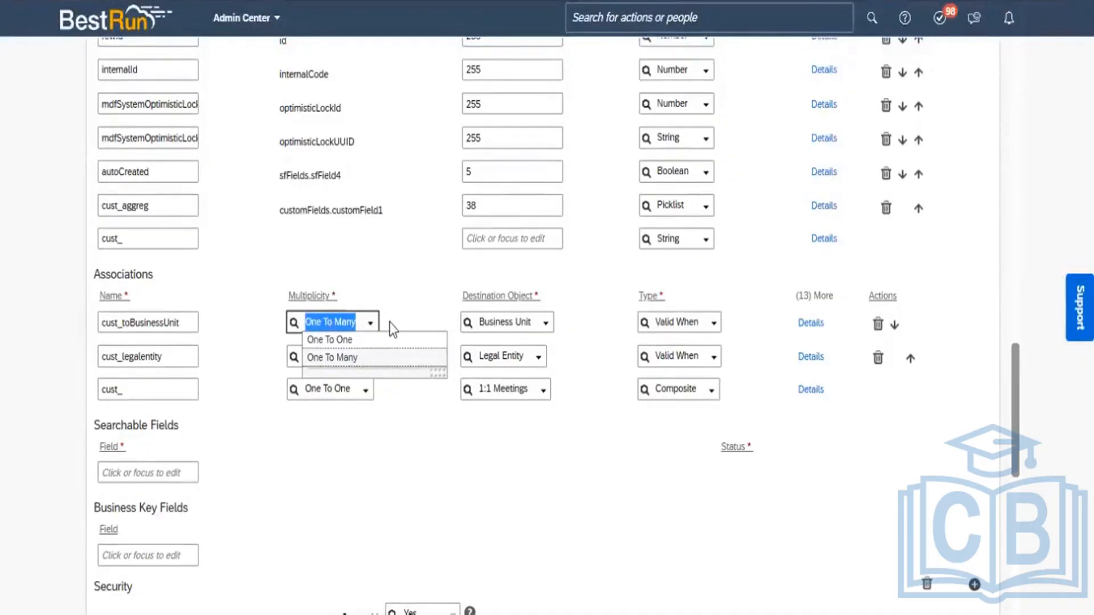
{"action": "left_click", "coordinate": [389, 322]}
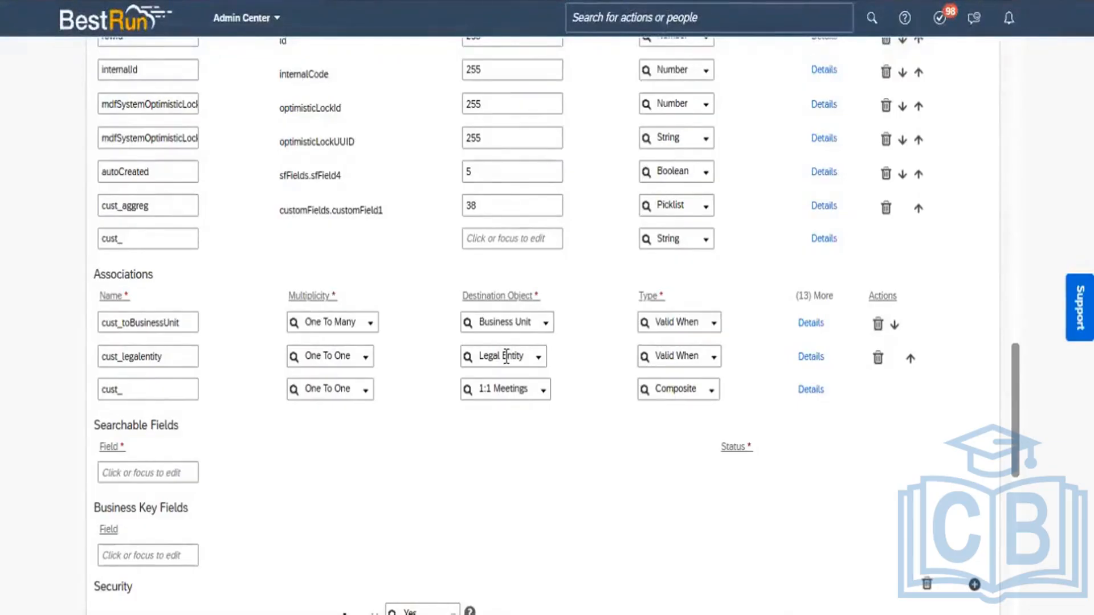
{"action": "left_click", "coordinate": [713, 327]}
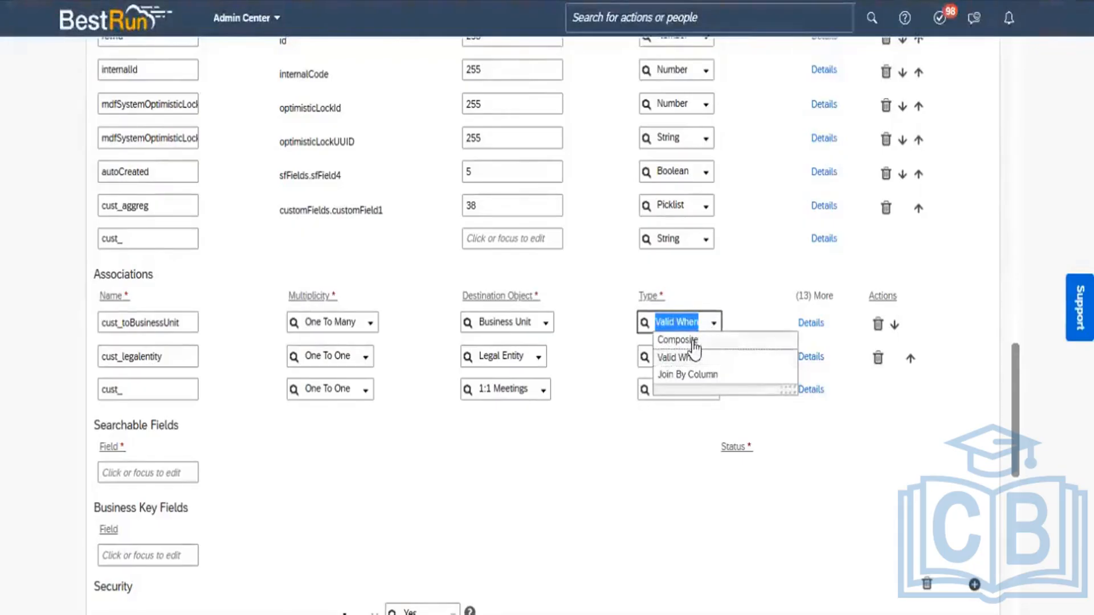
{"action": "left_click", "coordinate": [594, 333]}
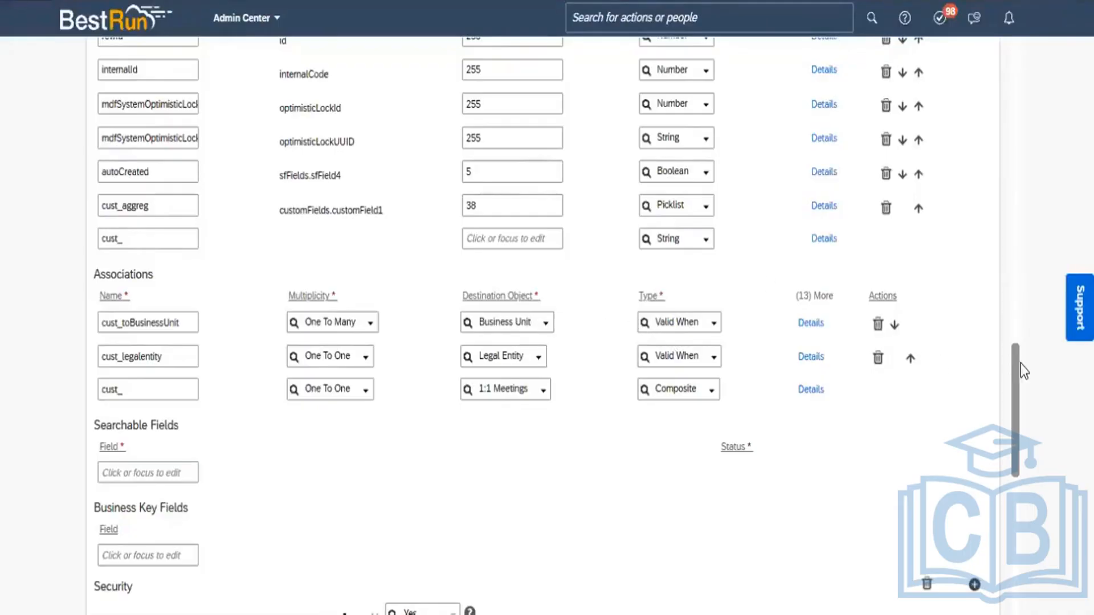
Compare the Division and Business Unit levels in the Excel company structure with the Division object definition and its associations in SuccessFactors.
{"action": "left_click_drag", "start_coordinate": [1015, 372], "coordinate": [1020, 242]}
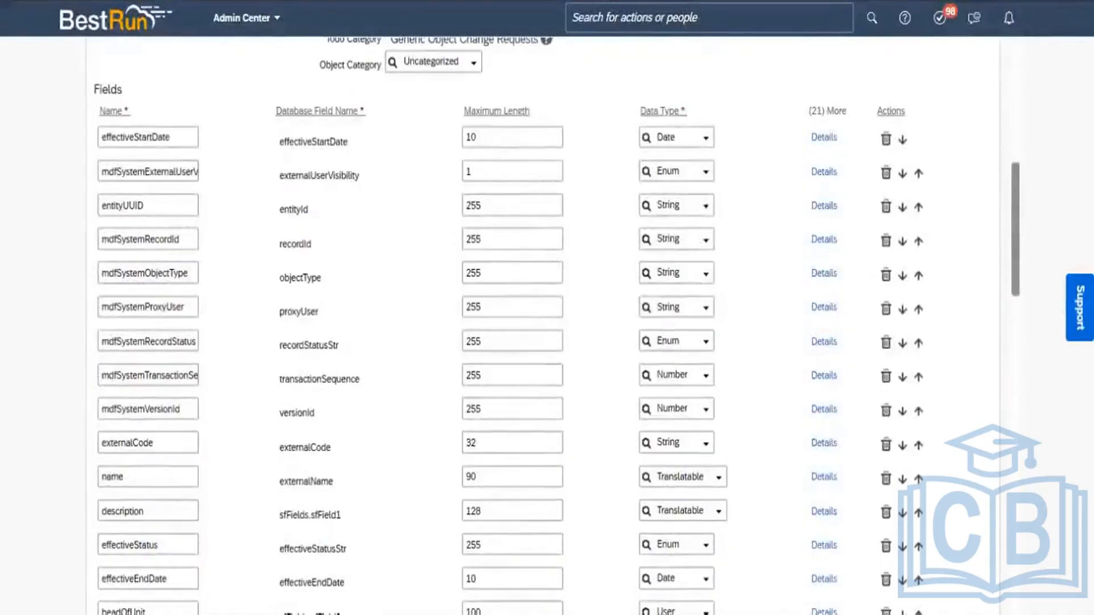
{"action": "key", "text": "alt+Tab"}
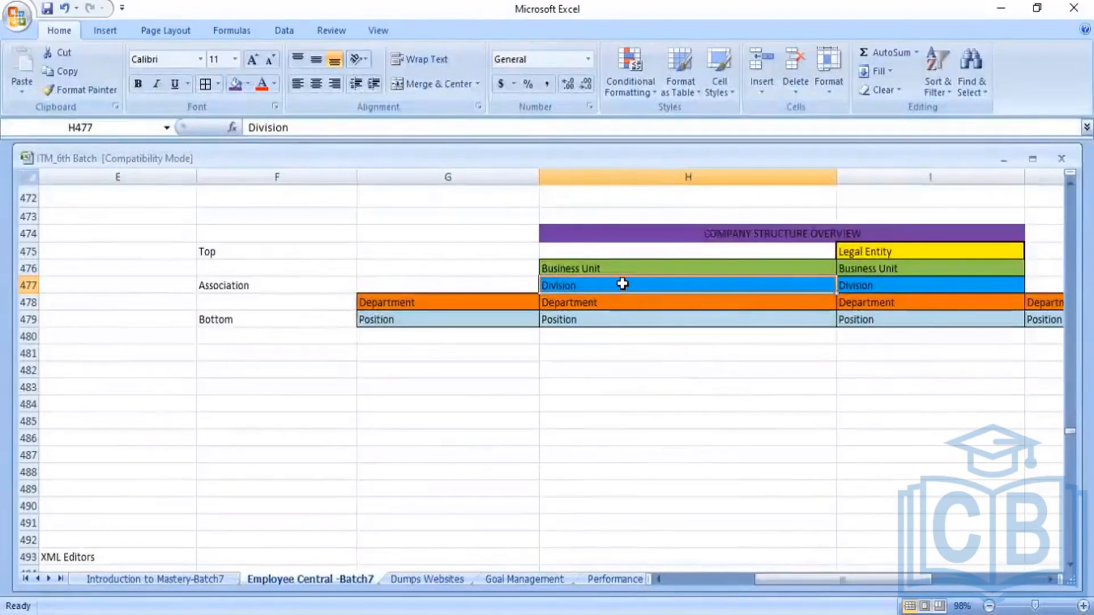
{"action": "left_click", "coordinate": [618, 269]}
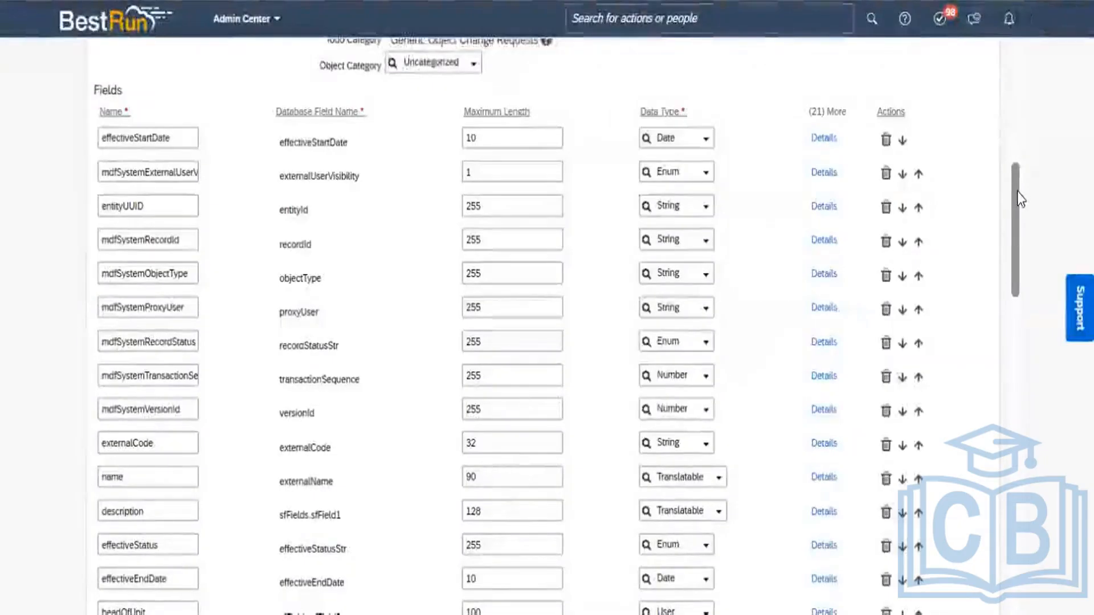
{"action": "left_click_drag", "start_coordinate": [1017, 191], "coordinate": [1022, 73]}
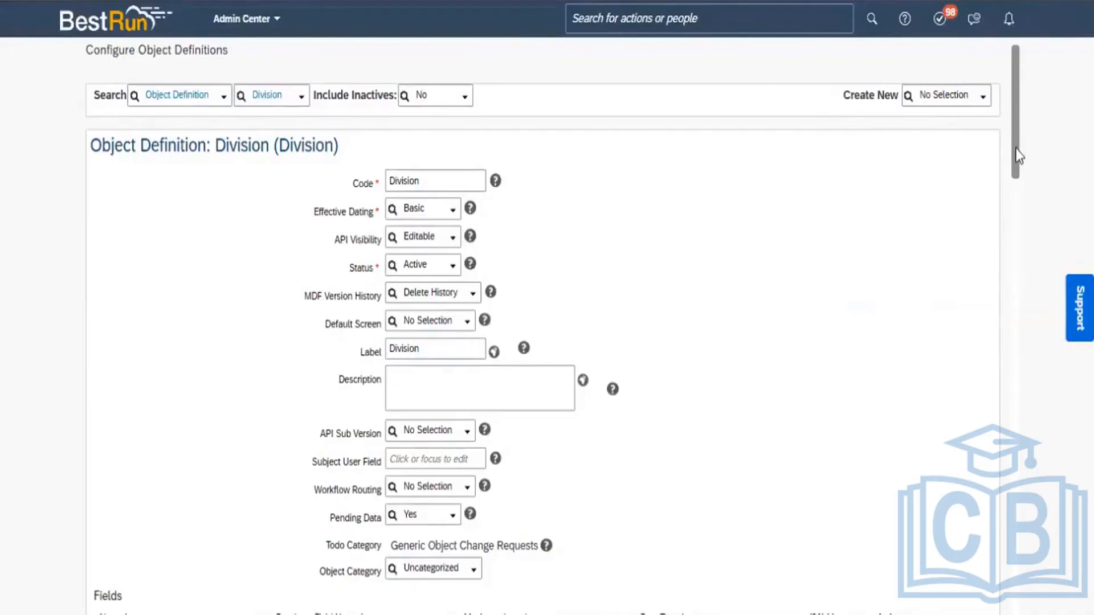
{"action": "left_click_drag", "start_coordinate": [1017, 151], "coordinate": [1038, 456]}
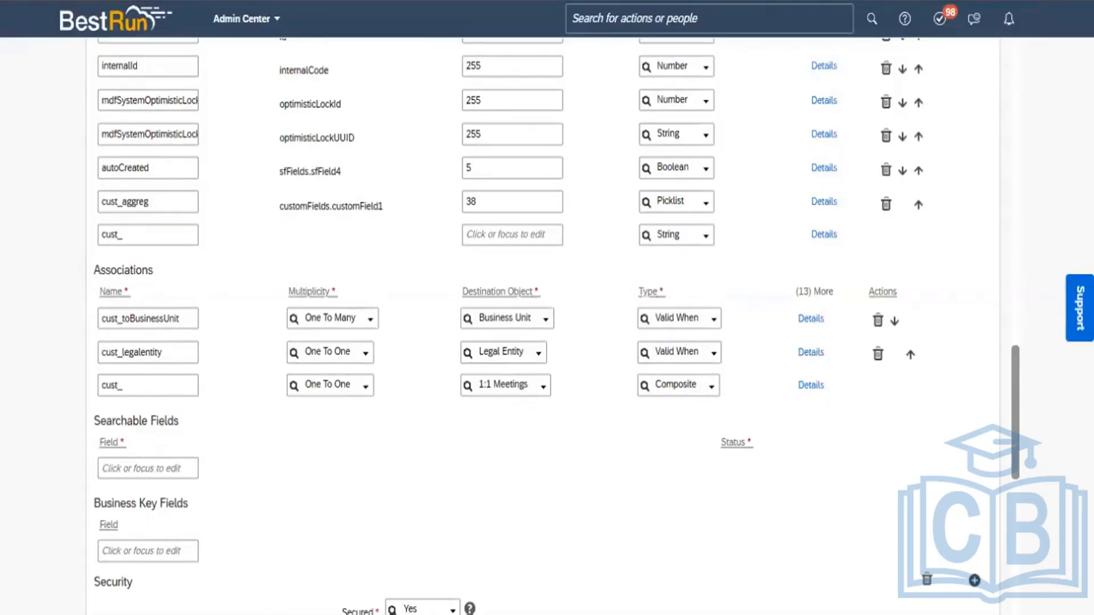
Switch to the Excel workbook and read through the notes from Association and Data Models down to the Workflow approver types.
{"action": "key", "text": "alt+Tab"}
{"action": "left_click", "coordinate": [630, 473]}
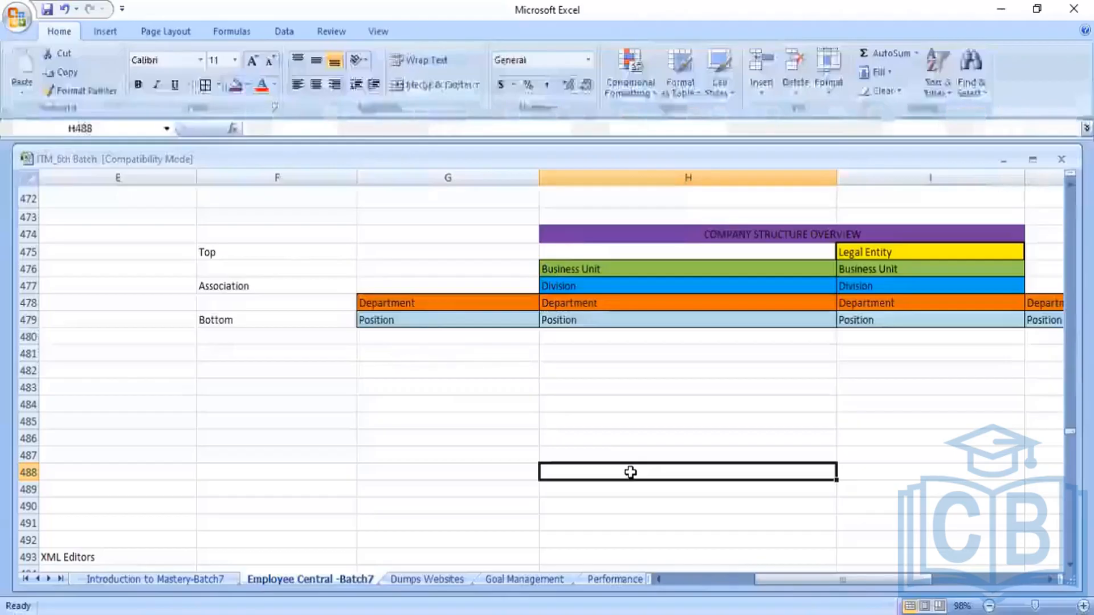
{"action": "key", "text": "Home"}
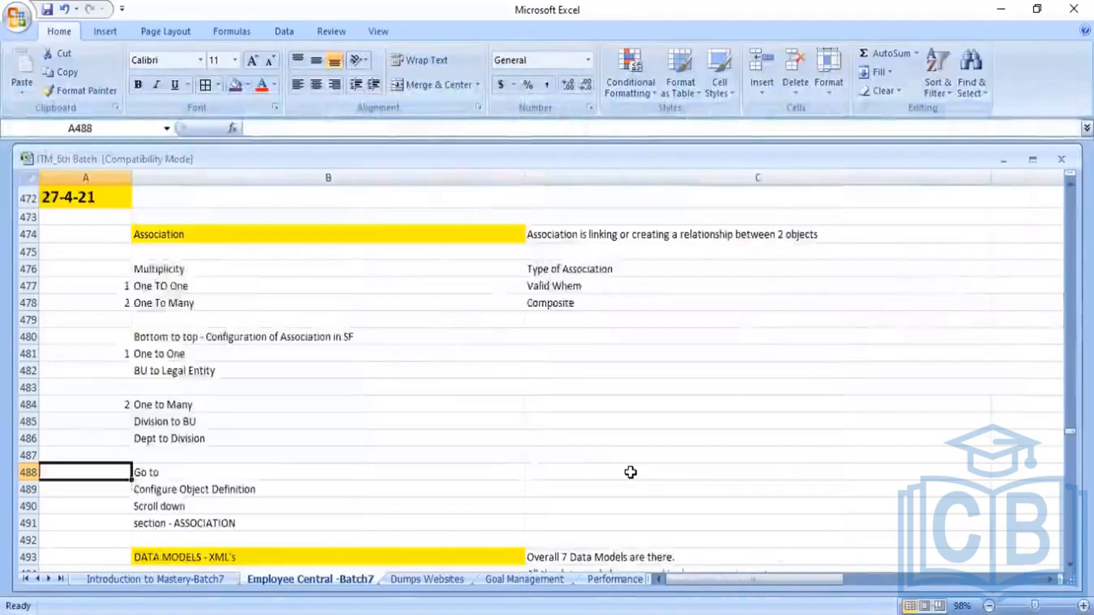
{"action": "key", "text": "Down"}
{"action": "key", "text": "Down"}
{"action": "key", "text": "Down"}
{"action": "key", "text": "Down"}
{"action": "key", "text": "Down"}
{"action": "key", "text": "Down"}
{"action": "key", "text": "Down"}
{"action": "key", "text": "Down"}
{"action": "key", "text": "Down"}
{"action": "key", "text": "Down"}
{"action": "key", "text": "Down"}
{"action": "key", "text": "Down"}
{"action": "key", "text": "Down"}
{"action": "key", "text": "Down"}
{"action": "key", "text": "Down"}
{"action": "key", "text": "Down"}
{"action": "key", "text": "Down"}
{"action": "key", "text": "Down"}
{"action": "key", "text": "Down"}
{"action": "key", "text": "Down"}
{"action": "key", "text": "Down"}
{"action": "key", "text": "Down"}
{"action": "key", "text": "Down"}
{"action": "key", "text": "Down"}
{"action": "key", "text": "Down"}
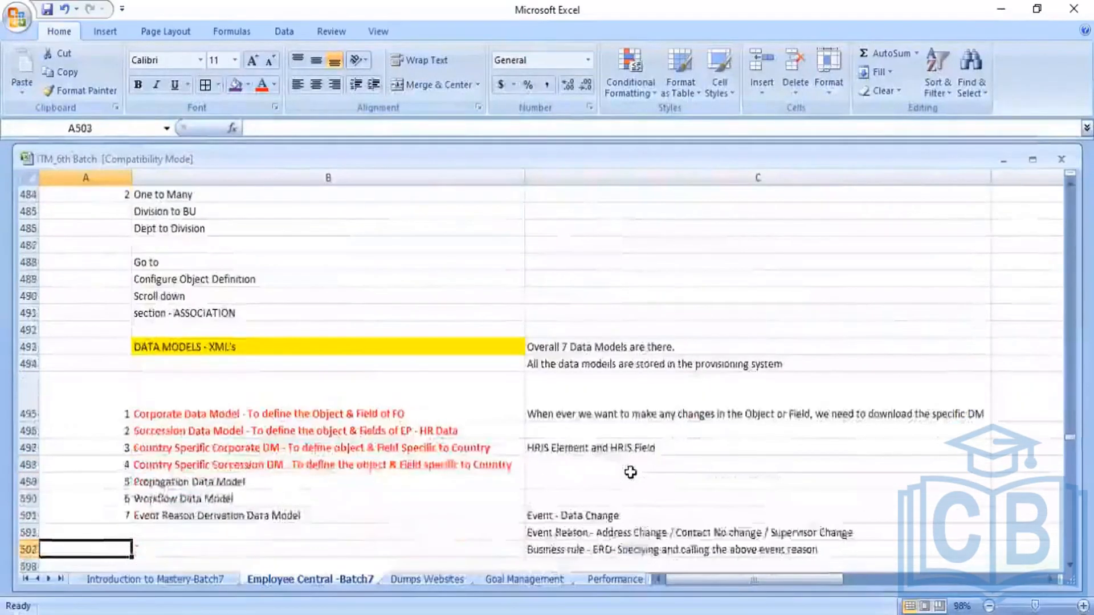
{"action": "key", "text": "Down"}
{"action": "key", "text": "Down"}
{"action": "key", "text": "Down"}
{"action": "key", "text": "Down"}
{"action": "key", "text": "Down"}
{"action": "key", "text": "Down"}
{"action": "key", "text": "Down"}
{"action": "key", "text": "Down"}
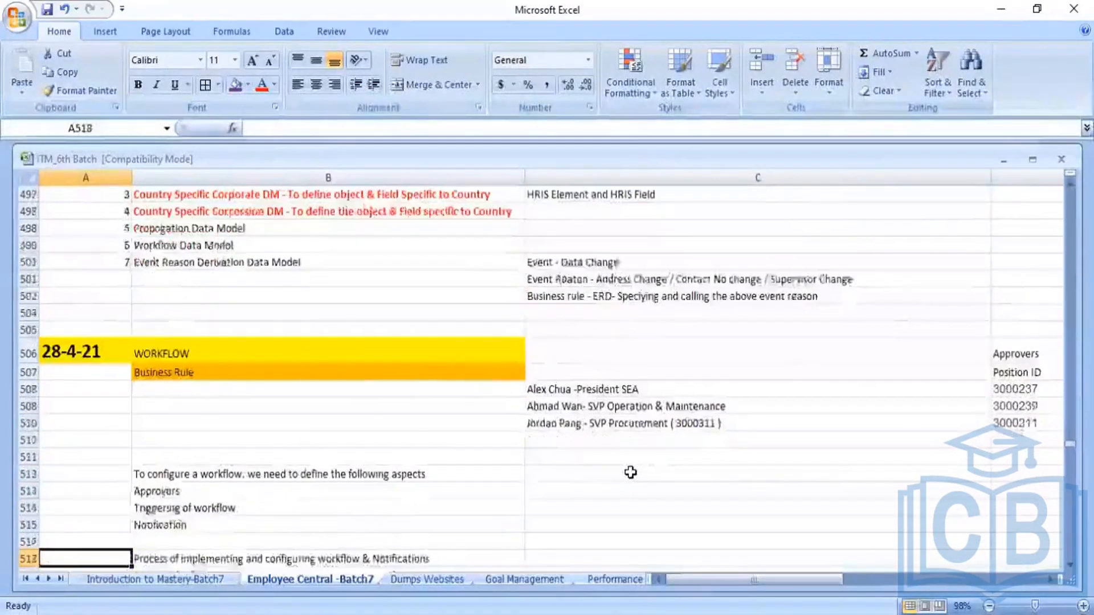
{"action": "key", "text": "Down"}
{"action": "key", "text": "Down"}
{"action": "key", "text": "Down"}
{"action": "key", "text": "Down"}
{"action": "key", "text": "Down"}
{"action": "key", "text": "Down"}
{"action": "key", "text": "Down"}
{"action": "key", "text": "Down"}
{"action": "key", "text": "Down"}
{"action": "key", "text": "Down"}
{"action": "key", "text": "Down"}
{"action": "key", "text": "Down"}
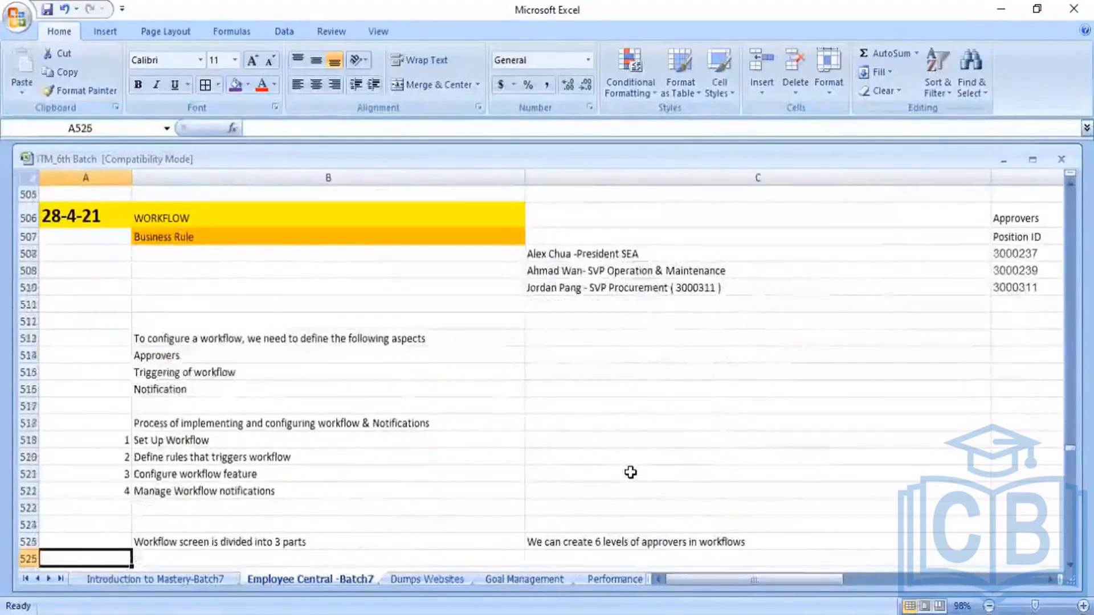
{"action": "key", "text": "Down"}
{"action": "key", "text": "Down"}
{"action": "key", "text": "Down"}
{"action": "key", "text": "Down"}
{"action": "key", "text": "Down"}
{"action": "key", "text": "Down"}
{"action": "key", "text": "Down"}
{"action": "key", "text": "Down"}
{"action": "key", "text": "Down"}
{"action": "key", "text": "Down"}
{"action": "key", "text": "Down"}
{"action": "key", "text": "Down"}
{"action": "key", "text": "Down"}
{"action": "key", "text": "Down"}
{"action": "key", "text": "Down"}
{"action": "key", "text": "Down"}
{"action": "key", "text": "Down"}
{"action": "key", "text": "Down"}
{"action": "key", "text": "Down"}
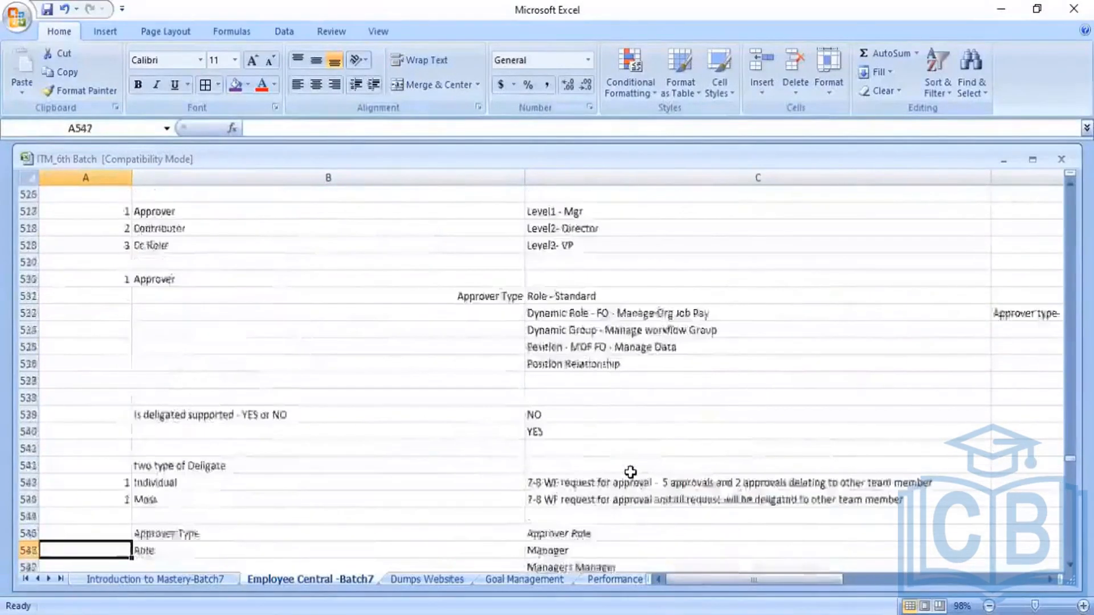
Go back up column A from the workflow approver notes to the Association notes dated 27-4-21.
{"action": "key", "text": "Up"}
{"action": "key", "text": "Up"}
{"action": "key", "text": "Up"}
{"action": "key", "text": "Up"}
{"action": "key", "text": "Up"}
{"action": "key", "text": "Up"}
{"action": "key", "text": "Up"}
{"action": "key", "text": "Up"}
{"action": "key", "text": "Up"}
{"action": "key", "text": "Up"}
{"action": "key", "text": "Up"}
{"action": "key", "text": "Up"}
{"action": "key", "text": "Up"}
{"action": "key", "text": "Up"}
{"action": "key", "text": "Up"}
{"action": "key", "text": "Up"}
{"action": "key", "text": "Up"}
{"action": "key", "text": "Up"}
{"action": "key", "text": "Up"}
{"action": "key", "text": "Up"}
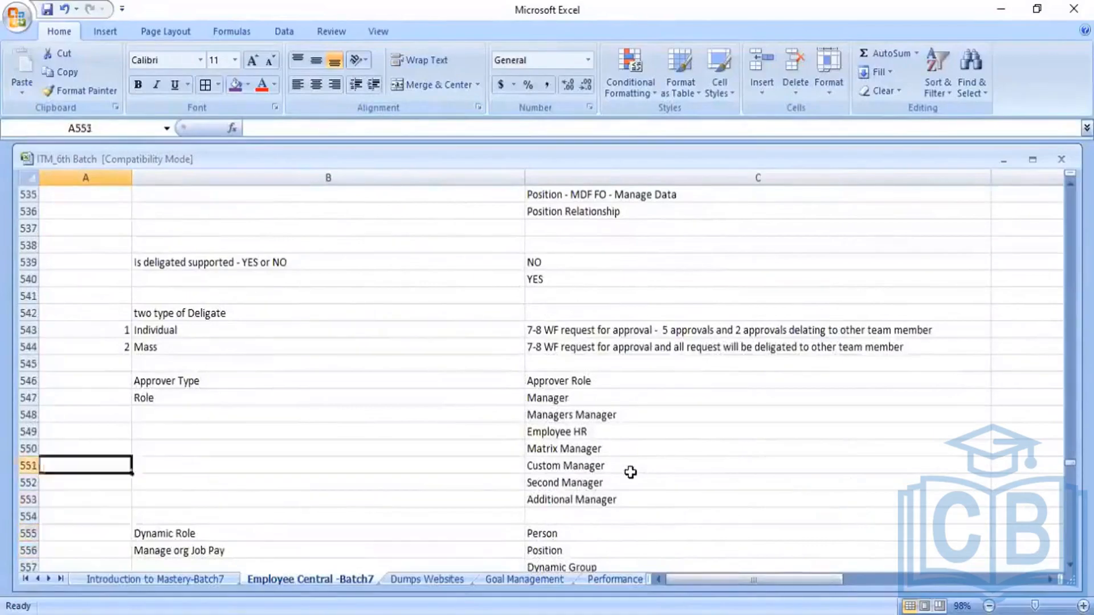
{"action": "key", "text": "Up"}
{"action": "key", "text": "Up"}
{"action": "key", "text": "Up"}
{"action": "key", "text": "Up"}
{"action": "key", "text": "Up"}
{"action": "key", "text": "Up"}
{"action": "key", "text": "Up"}
{"action": "key", "text": "Up"}
{"action": "key", "text": "Up"}
{"action": "key", "text": "Up"}
{"action": "key", "text": "Up"}
{"action": "key", "text": "Up"}
{"action": "key", "text": "Up"}
{"action": "key", "text": "Up"}
{"action": "key", "text": "Up"}
{"action": "key", "text": "Up"}
{"action": "key", "text": "Up"}
{"action": "key", "text": "Up"}
{"action": "key", "text": "Up"}
{"action": "key", "text": "Up"}
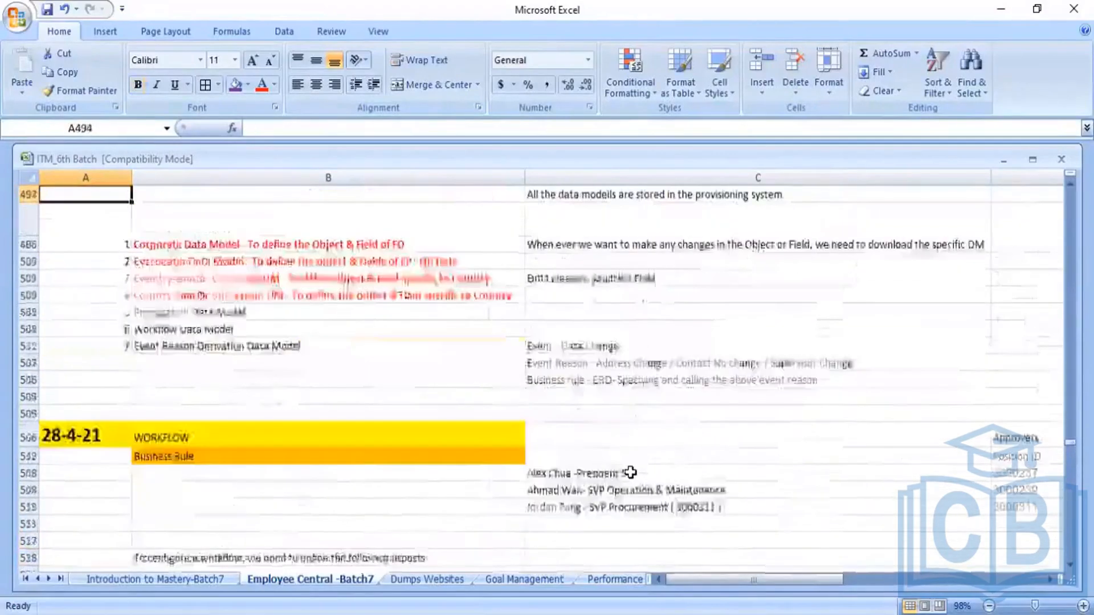
{"action": "key", "text": "Up"}
{"action": "key", "text": "Up"}
{"action": "key", "text": "Up"}
{"action": "key", "text": "Up"}
{"action": "key", "text": "Up"}
{"action": "key", "text": "Up"}
{"action": "key", "text": "Up"}
{"action": "key", "text": "Up"}
{"action": "key", "text": "Up"}
{"action": "key", "text": "Up"}
{"action": "key", "text": "Up"}
{"action": "key", "text": "Up"}
{"action": "key", "text": "Up"}
{"action": "key", "text": "Up"}
{"action": "key", "text": "Up"}
{"action": "key", "text": "Up"}
{"action": "key", "text": "Up"}
{"action": "key", "text": "Up"}
{"action": "key", "text": "Up"}
{"action": "key", "text": "Up"}
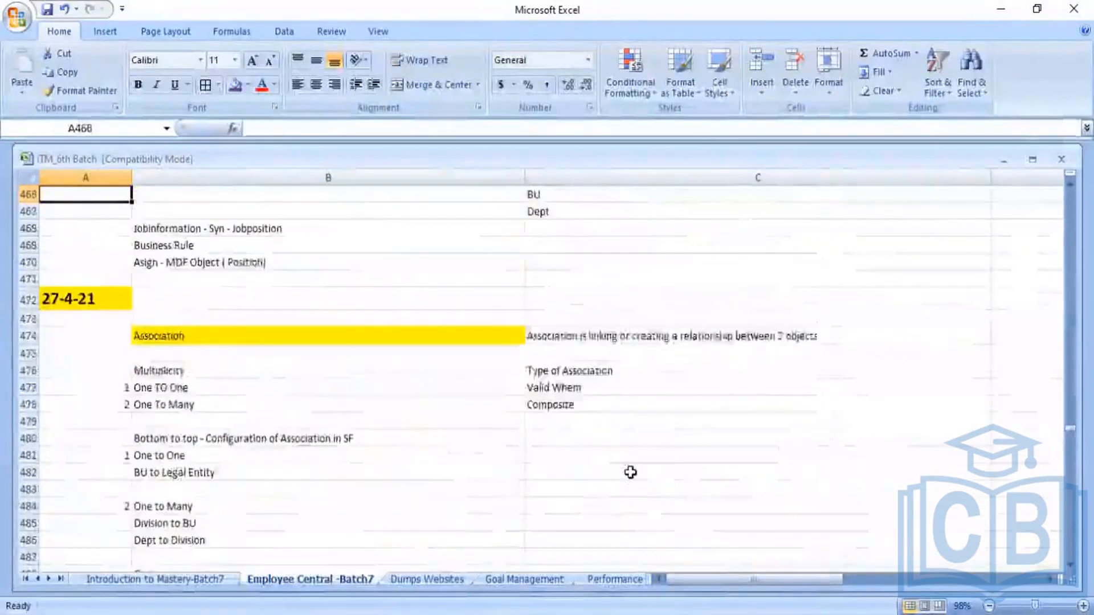
Go up column A from the 27-4-21 Association notes to the notes on creating associations in the SF system, around row 323.
{"action": "key", "text": "Up"}
{"action": "key", "text": "Up"}
{"action": "key", "text": "Up"}
{"action": "key", "text": "Up"}
{"action": "key", "text": "Up"}
{"action": "key", "text": "Up"}
{"action": "key", "text": "Up"}
{"action": "key", "text": "Up"}
{"action": "key", "text": "Up"}
{"action": "key", "text": "Up"}
{"action": "key", "text": "Up"}
{"action": "key", "text": "Up"}
{"action": "key", "text": "Up"}
{"action": "key", "text": "Up"}
{"action": "key", "text": "Up"}
{"action": "key", "text": "Up"}
{"action": "key", "text": "Up"}
{"action": "key", "text": "Up"}
{"action": "key", "text": "Up"}
{"action": "key", "text": "Up"}
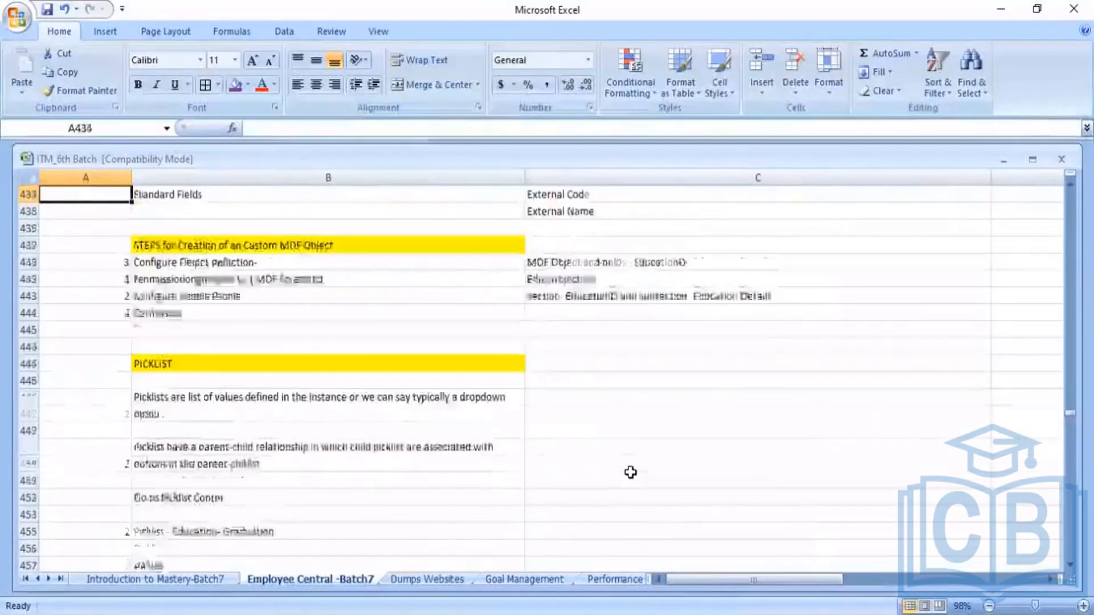
{"action": "key", "text": "Up"}
{"action": "key", "text": "Up"}
{"action": "key", "text": "Up"}
{"action": "key", "text": "Up"}
{"action": "key", "text": "Up"}
{"action": "key", "text": "Up"}
{"action": "key", "text": "Up"}
{"action": "key", "text": "Up"}
{"action": "key", "text": "Up"}
{"action": "key", "text": "Up"}
{"action": "key", "text": "Up"}
{"action": "key", "text": "Up"}
{"action": "key", "text": "Up"}
{"action": "key", "text": "Up"}
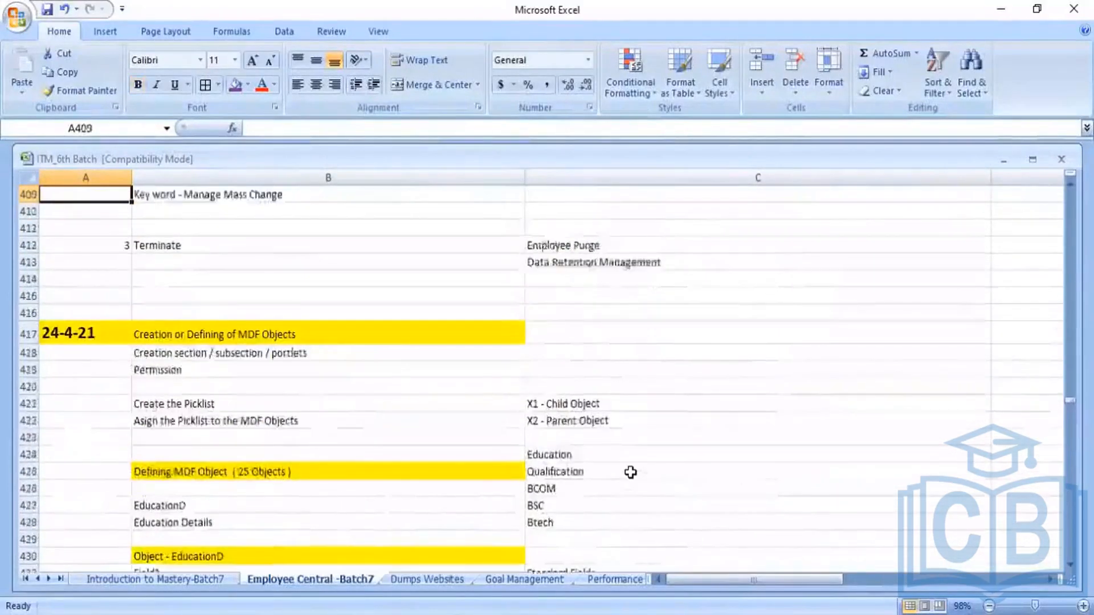
{"action": "key", "text": "Up"}
{"action": "key", "text": "Up"}
{"action": "key", "text": "Up"}
{"action": "key", "text": "Up"}
{"action": "key", "text": "Up"}
{"action": "key", "text": "Up"}
{"action": "key", "text": "Up"}
{"action": "key", "text": "Up"}
{"action": "key", "text": "Up"}
{"action": "key", "text": "Up"}
{"action": "key", "text": "Up"}
{"action": "key", "text": "Up"}
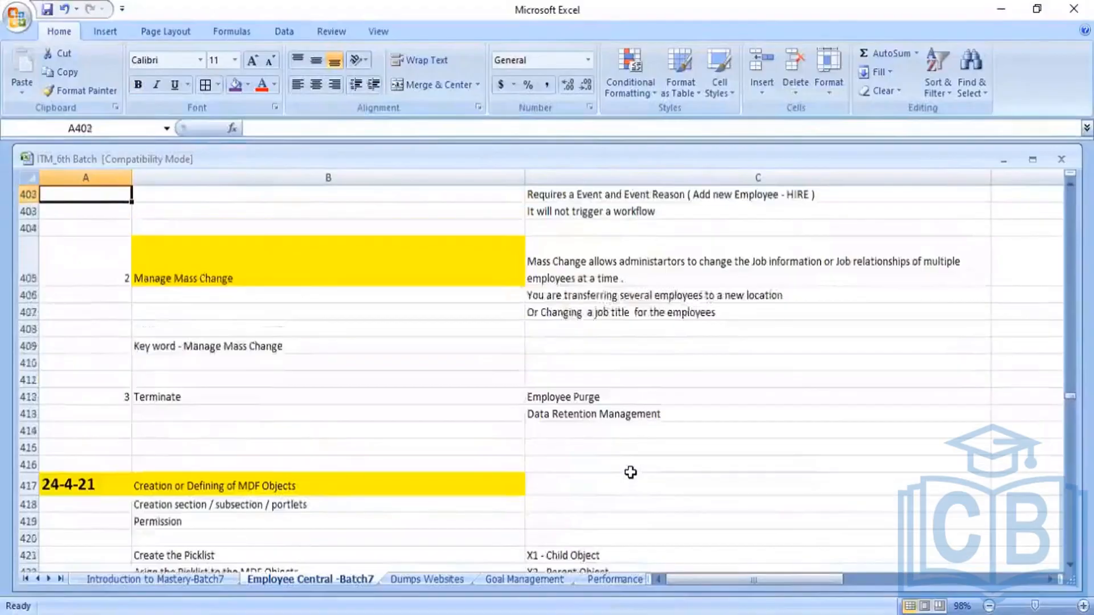
{"action": "key", "text": "Up"}
{"action": "key", "text": "Up"}
{"action": "key", "text": "Up"}
{"action": "key", "text": "Up"}
{"action": "key", "text": "Up"}
{"action": "key", "text": "Up"}
{"action": "key", "text": "Up"}
{"action": "key", "text": "Up"}
{"action": "key", "text": "Up"}
{"action": "key", "text": "Up"}
{"action": "key", "text": "Up"}
{"action": "key", "text": "Up"}
{"action": "key", "text": "Up"}
{"action": "key", "text": "Up"}
{"action": "key", "text": "Up"}
{"action": "key", "text": "Up"}
{"action": "key", "text": "Up"}
{"action": "key", "text": "Up"}
{"action": "key", "text": "Up"}
{"action": "key", "text": "Up"}
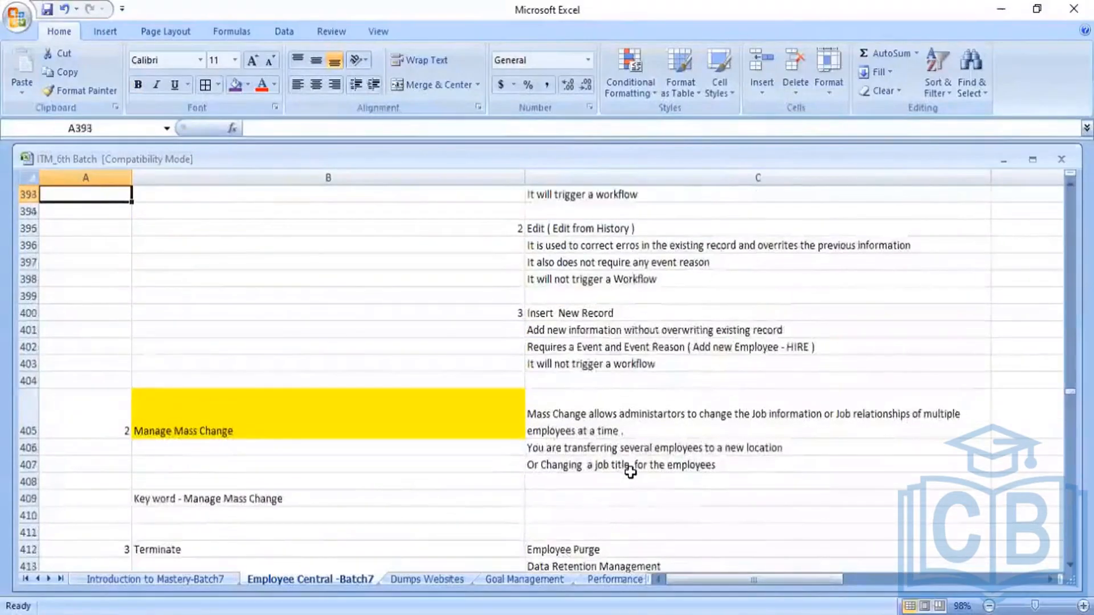
{"action": "key", "text": "Up"}
{"action": "key", "text": "Up"}
{"action": "key", "text": "Up"}
{"action": "key", "text": "Up"}
{"action": "key", "text": "Up"}
{"action": "key", "text": "Up"}
{"action": "key", "text": "Up"}
{"action": "key", "text": "Up"}
{"action": "key", "text": "Up"}
{"action": "key", "text": "Up"}
{"action": "key", "text": "Up"}
{"action": "key", "text": "Up"}
{"action": "key", "text": "Up"}
{"action": "key", "text": "Up"}
{"action": "key", "text": "Up"}
{"action": "key", "text": "Up"}
{"action": "key", "text": "Up"}
{"action": "key", "text": "Up"}
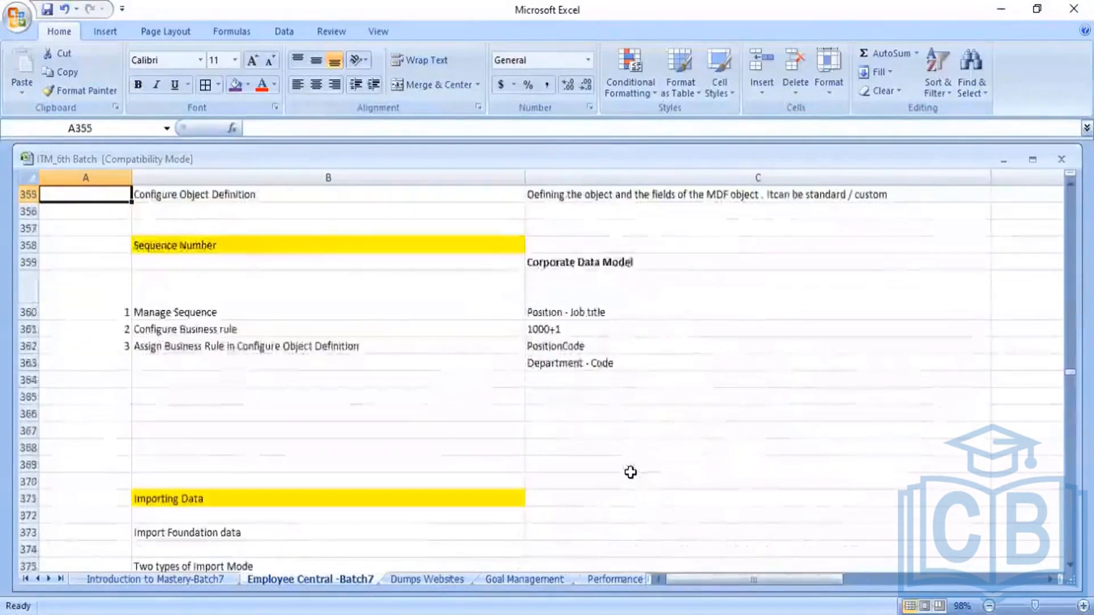
{"action": "key", "text": "Up"}
{"action": "key", "text": "Up"}
{"action": "key", "text": "Up"}
{"action": "key", "text": "Up"}
{"action": "key", "text": "Up"}
{"action": "key", "text": "Up"}
{"action": "key", "text": "Up"}
{"action": "key", "text": "Up"}
{"action": "key", "text": "Up"}
{"action": "key", "text": "Up"}
{"action": "key", "text": "Up"}
{"action": "key", "text": "Up"}
{"action": "key", "text": "Up"}
{"action": "key", "text": "Up"}
{"action": "key", "text": "Up"}
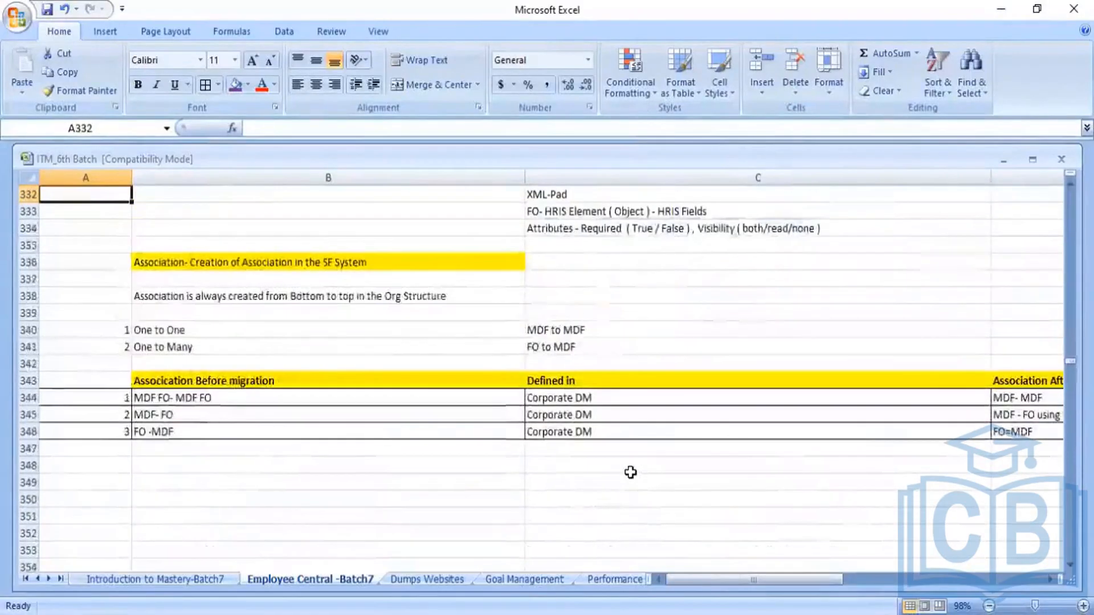
{"action": "key", "text": "Up"}
{"action": "key", "text": "Up"}
{"action": "key", "text": "Up"}
{"action": "key", "text": "Up"}
{"action": "key", "text": "Up"}
{"action": "key", "text": "Up"}
{"action": "key", "text": "Up"}
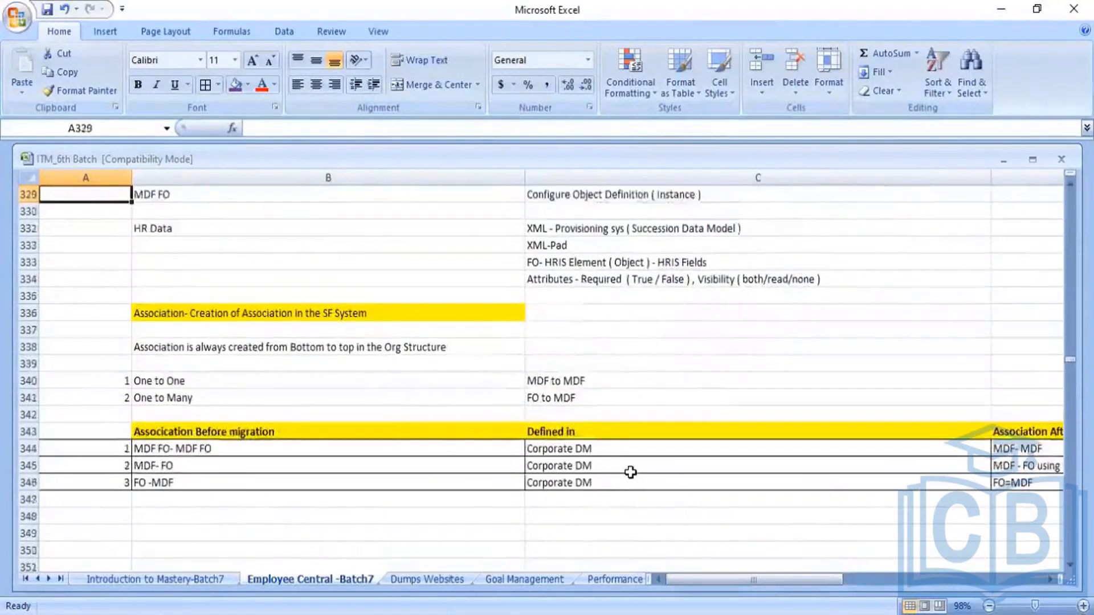
{"action": "key", "text": "Up"}
{"action": "key", "text": "Up"}
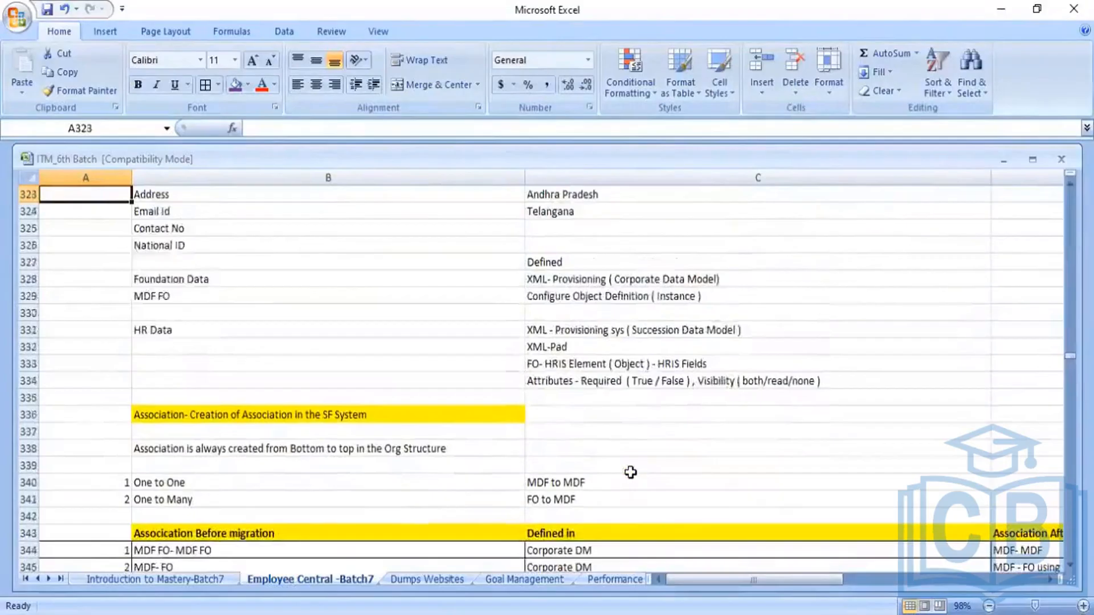
Read down the association creation notes, from One to One and One to Many through the table of associations before migration.
{"action": "key", "text": "Down"}
{"action": "key", "text": "Down"}
{"action": "key", "text": "Down"}
{"action": "key", "text": "Down"}
{"action": "key", "text": "Down"}
{"action": "key", "text": "Down"}
{"action": "key", "text": "Down"}
{"action": "key", "text": "Down"}
{"action": "key", "text": "Down"}
{"action": "key", "text": "Down"}
{"action": "key", "text": "Down"}
{"action": "key", "text": "Down"}
{"action": "key", "text": "Down"}
{"action": "key", "text": "Down"}
{"action": "key", "text": "Down"}
{"action": "key", "text": "Down"}
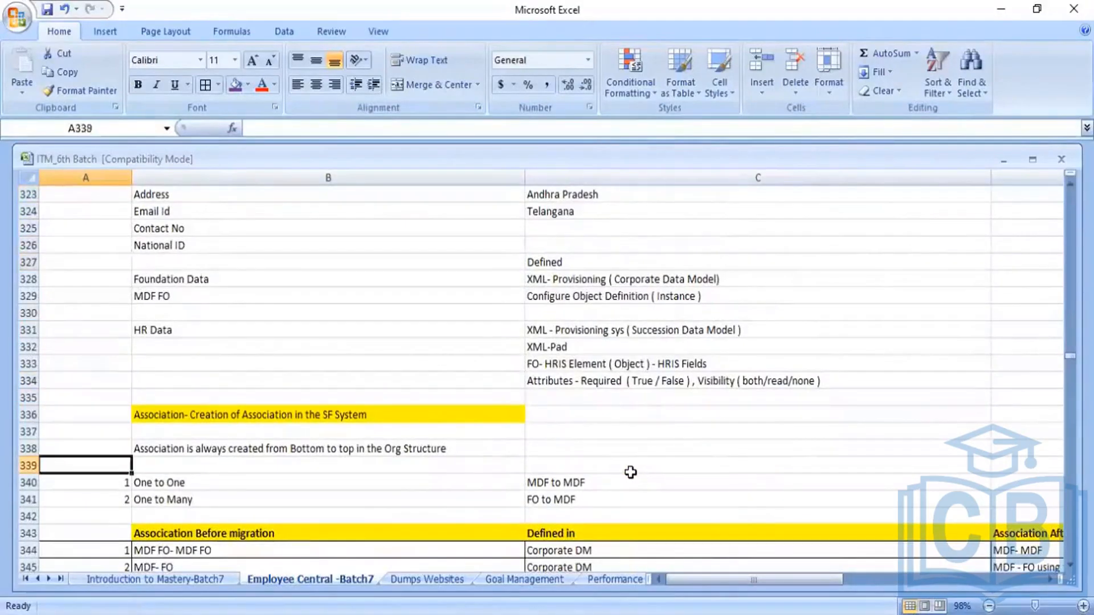
{"action": "key", "text": "Down"}
{"action": "key", "text": "Down"}
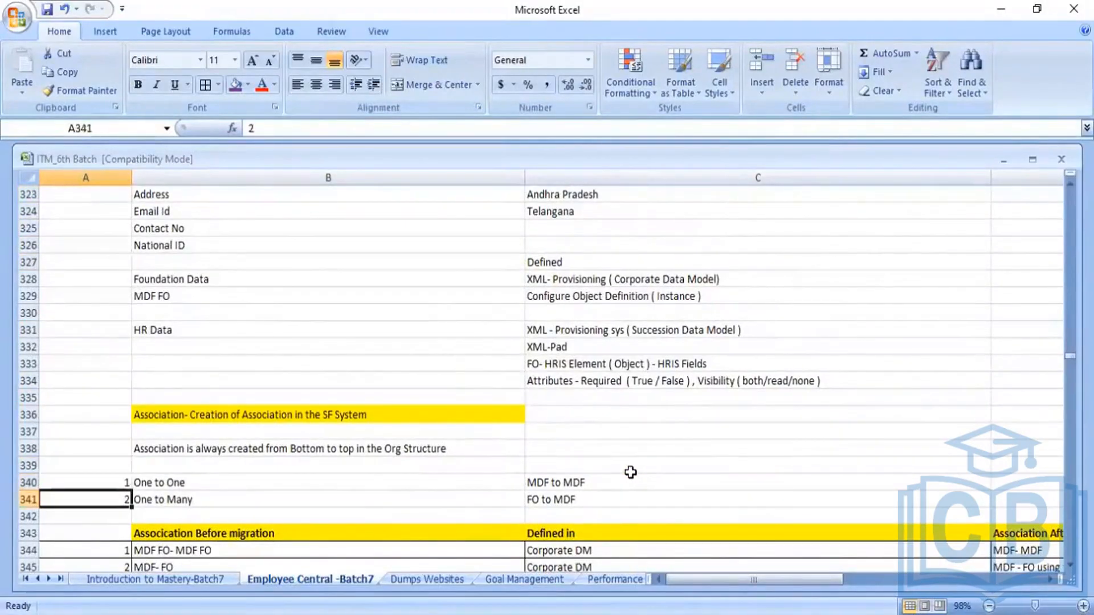
{"action": "key", "text": "Down"}
{"action": "key", "text": "Down"}
{"action": "key", "text": "Down"}
{"action": "key", "text": "Down"}
{"action": "key", "text": "Down"}
{"action": "key", "text": "Down"}
{"action": "key", "text": "Down"}
{"action": "key", "text": "Down"}
{"action": "key", "text": "Down"}
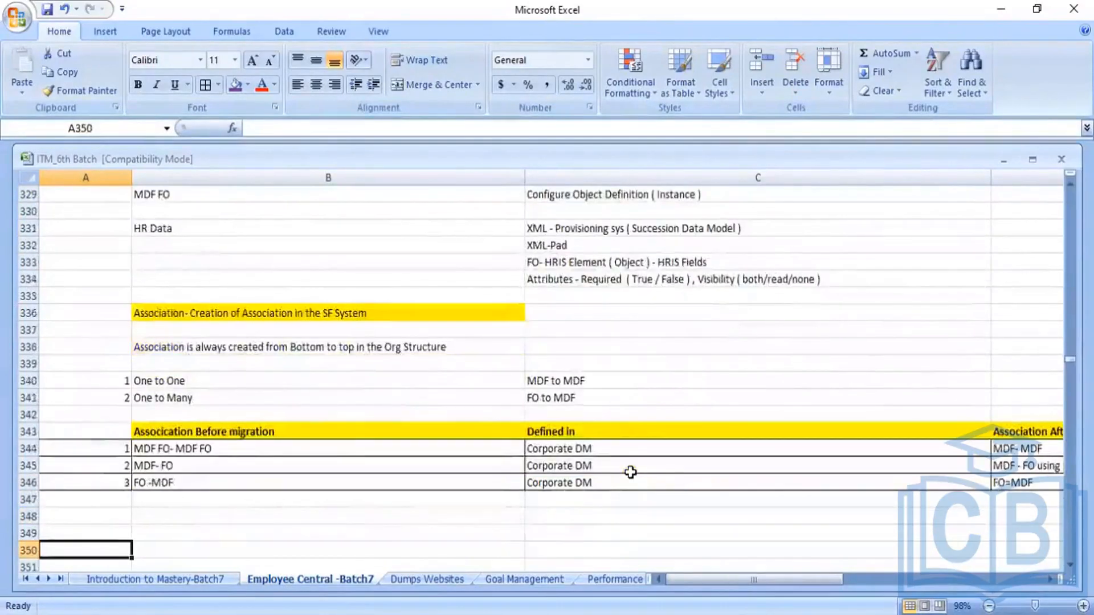
Return to the migration table's heading row 343 and narrow columns B and C so all four table columns fit in view.
{"action": "key", "text": "Up"}
{"action": "key", "text": "Up"}
{"action": "key", "text": "Up"}
{"action": "key", "text": "Up"}
{"action": "key", "text": "Up"}
{"action": "key", "text": "Up"}
{"action": "key", "text": "Up"}
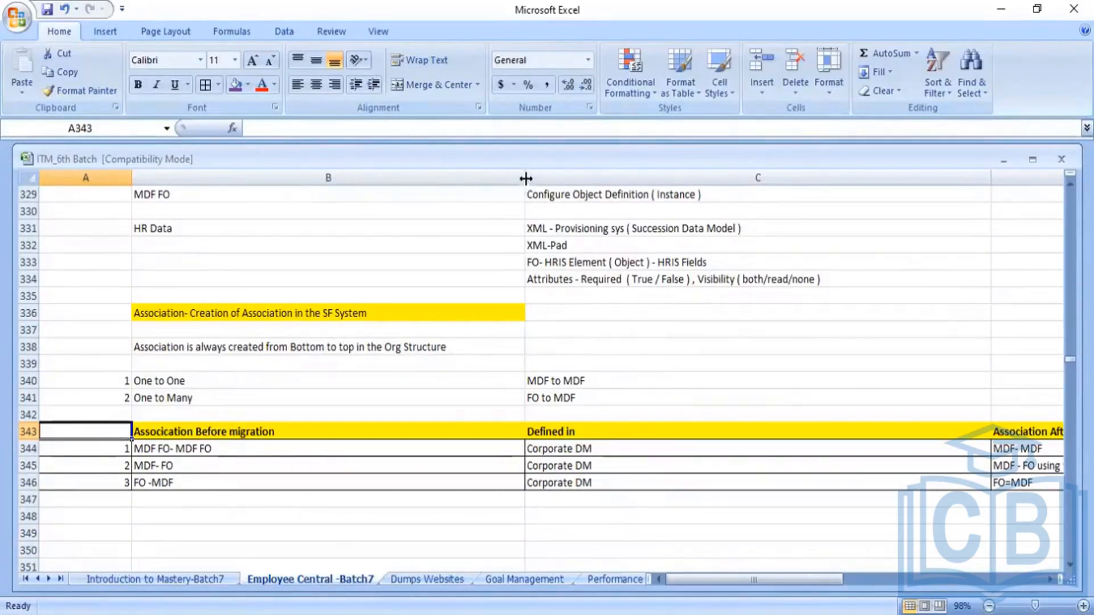
{"action": "left_click_drag", "start_coordinate": [525, 179], "coordinate": [337, 138]}
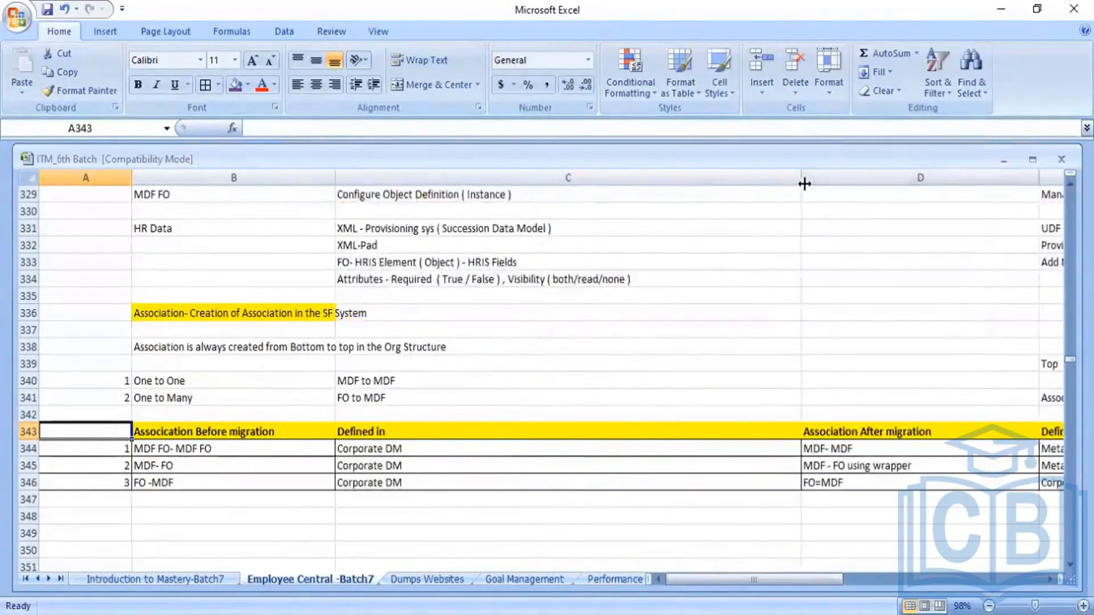
{"action": "left_click_drag", "start_coordinate": [803, 178], "coordinate": [532, 175]}
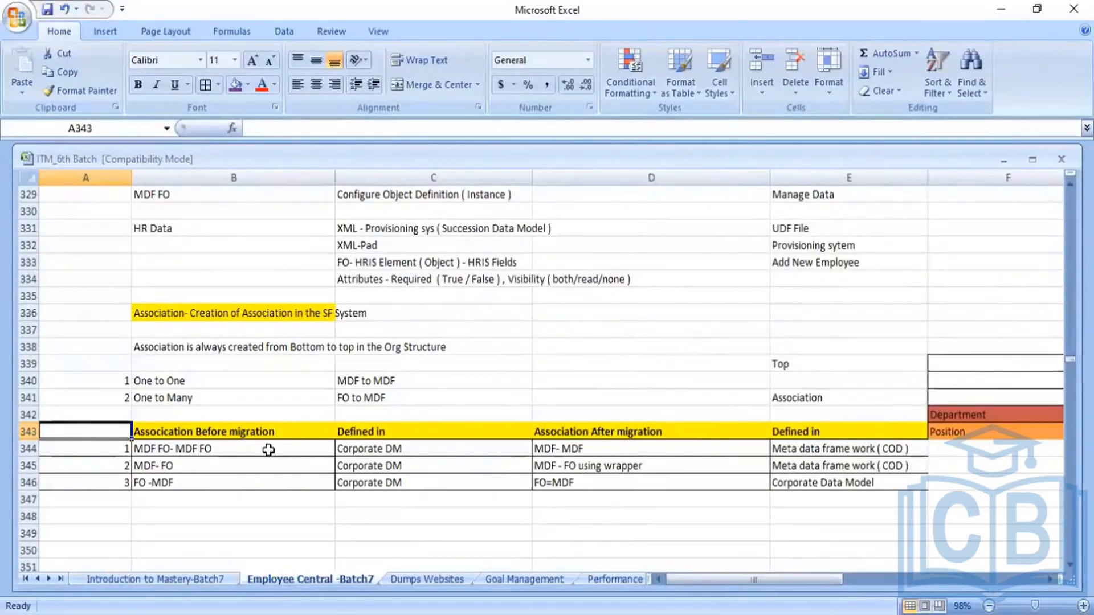
Go across the table headings from Association Before migration to the last Defined in column and back to the first.
{"action": "left_click", "coordinate": [217, 435]}
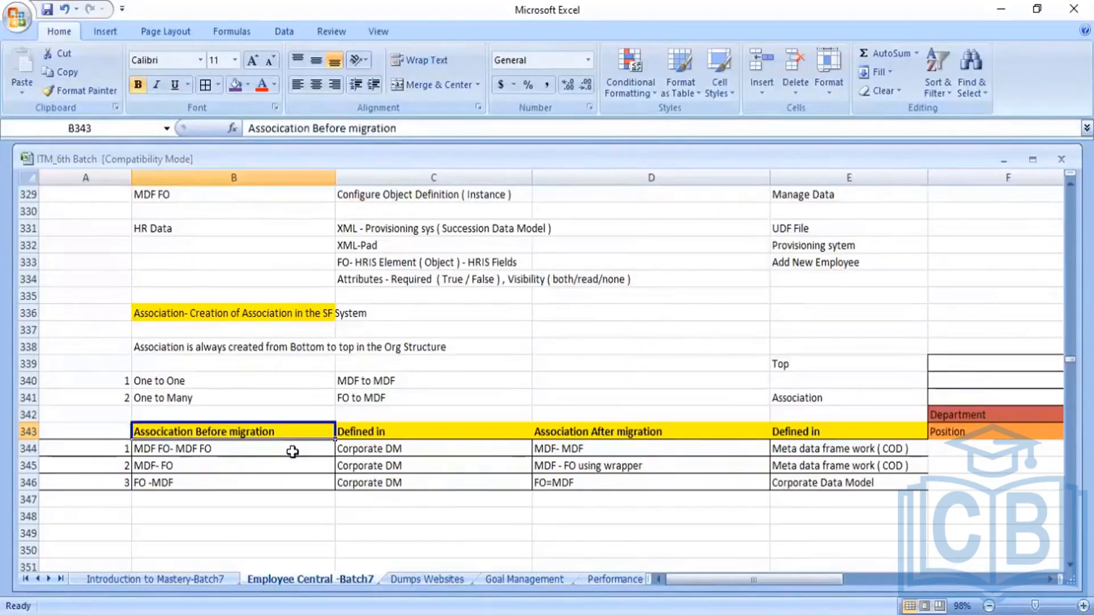
{"action": "key", "text": "Right"}
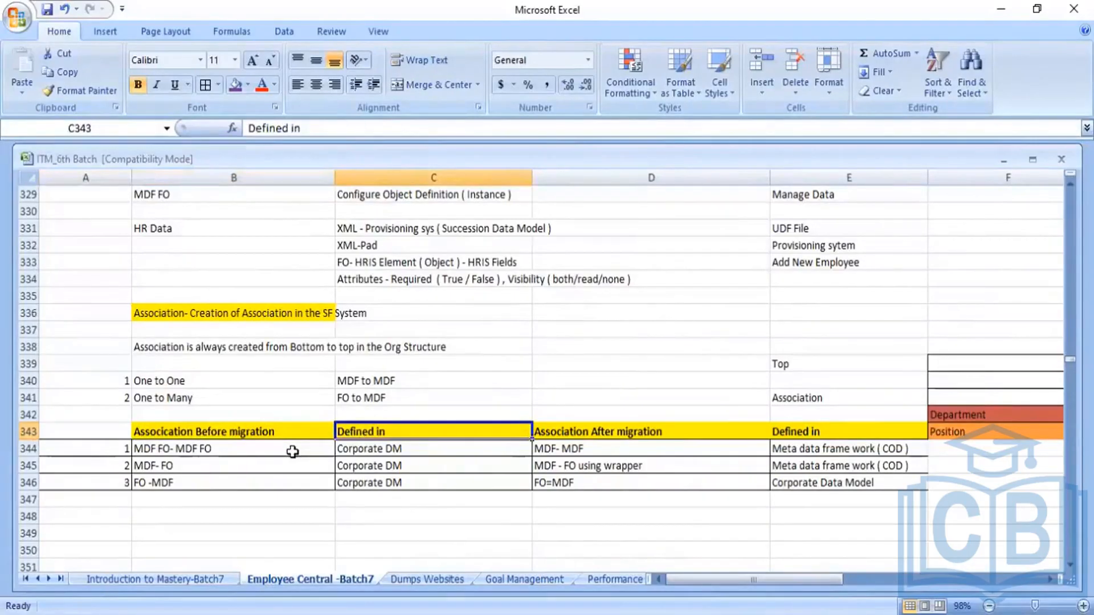
{"action": "key", "text": "Right"}
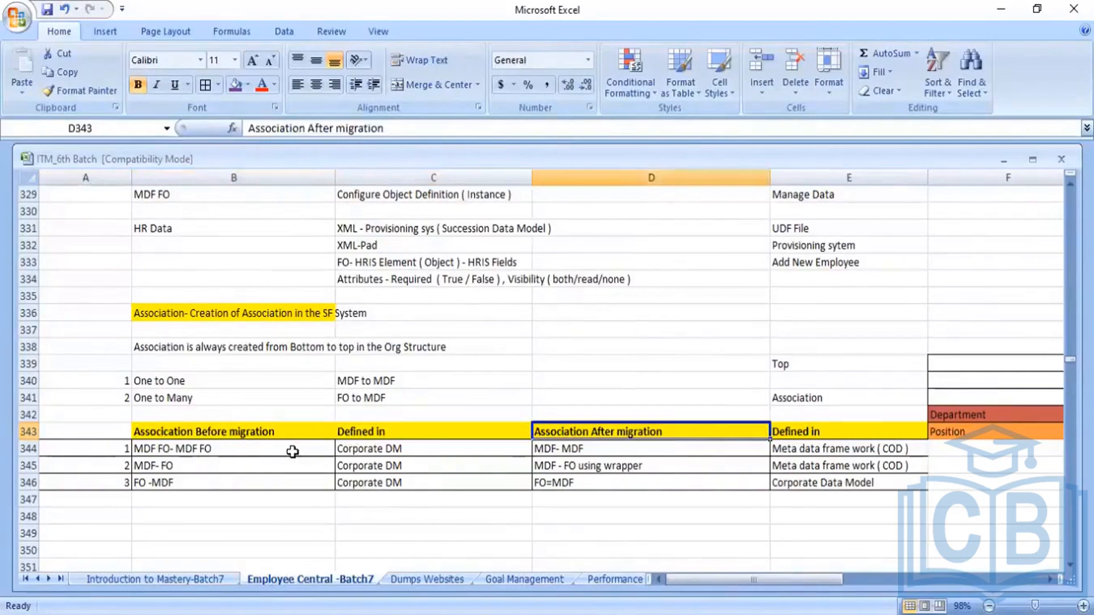
{"action": "key", "text": "Right"}
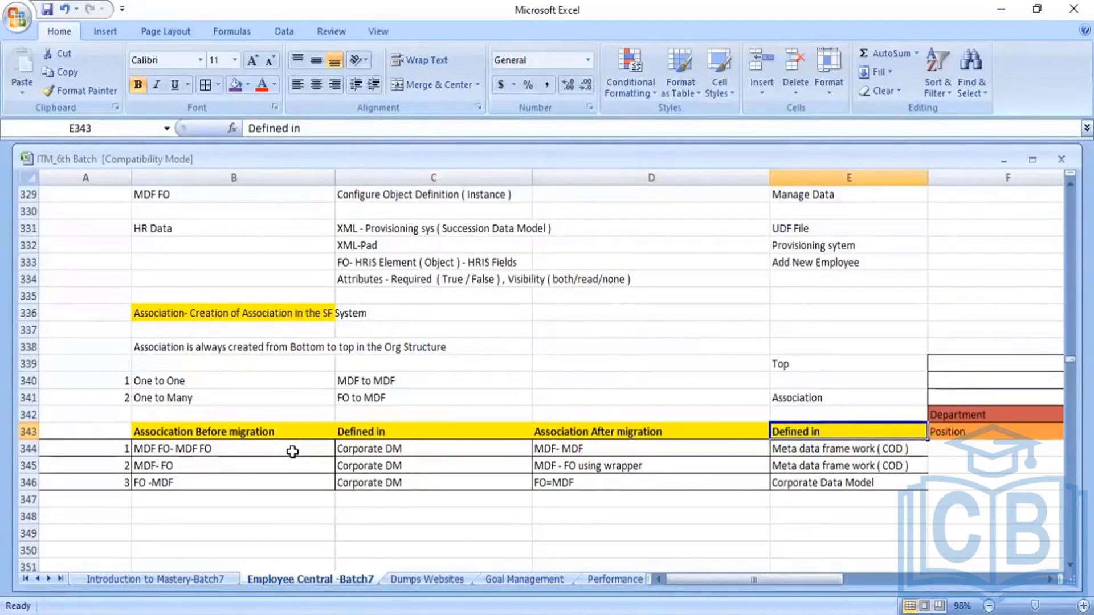
{"action": "key", "text": "Left"}
{"action": "key", "text": "Left"}
{"action": "key", "text": "Left"}
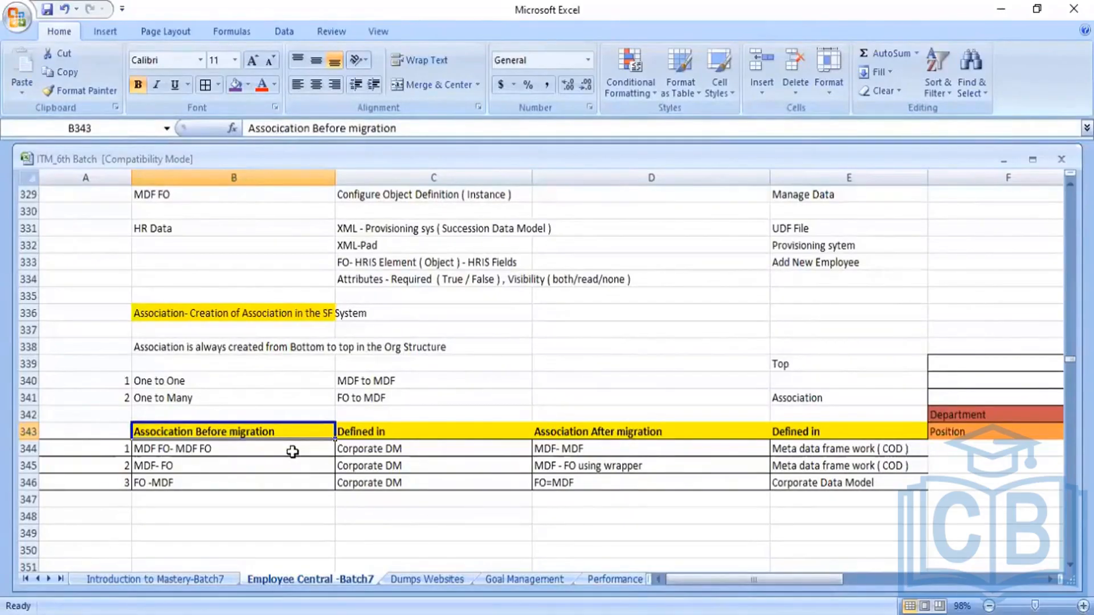
Compare the MDF FO to MDF FO association's type and place of definition before and after migration in row 344.
{"action": "left_click", "coordinate": [292, 452]}
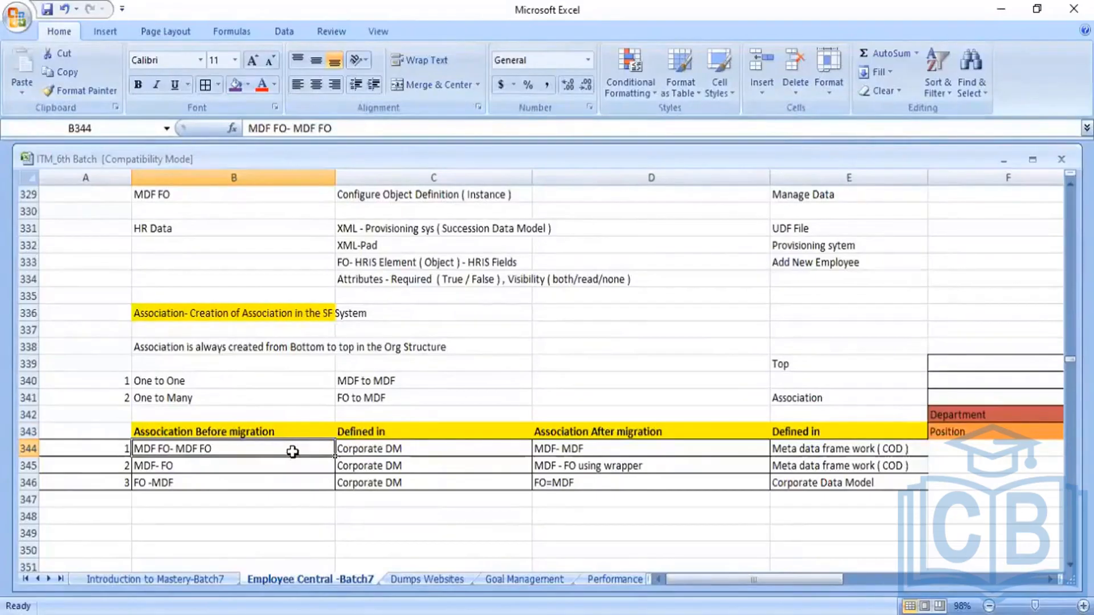
{"action": "key", "text": "Up"}
{"action": "key", "text": "Down"}
{"action": "key", "text": "Right"}
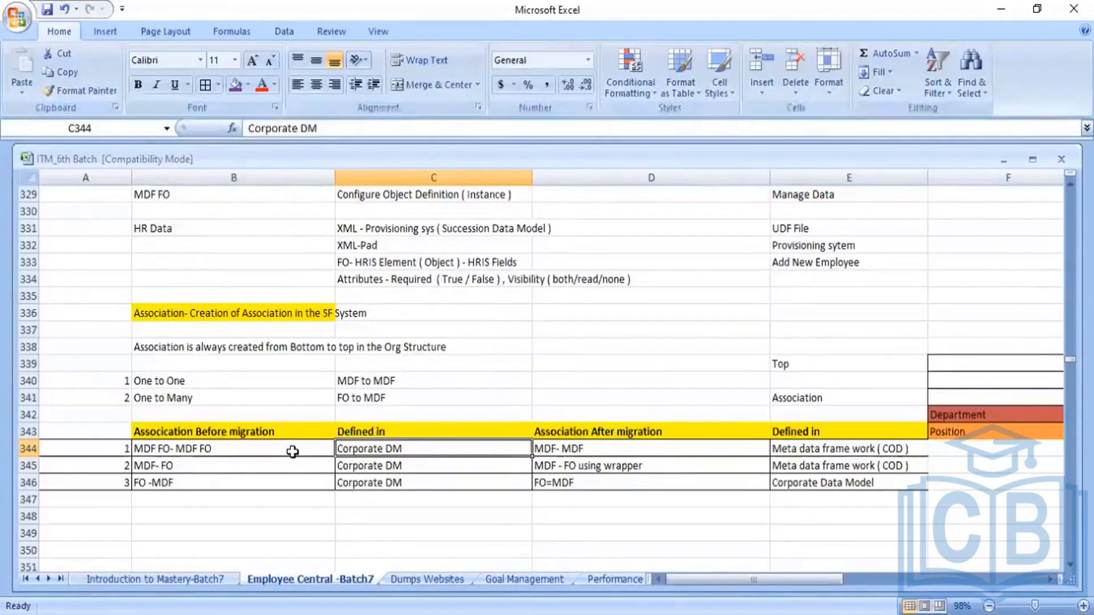
{"action": "key", "text": "Right"}
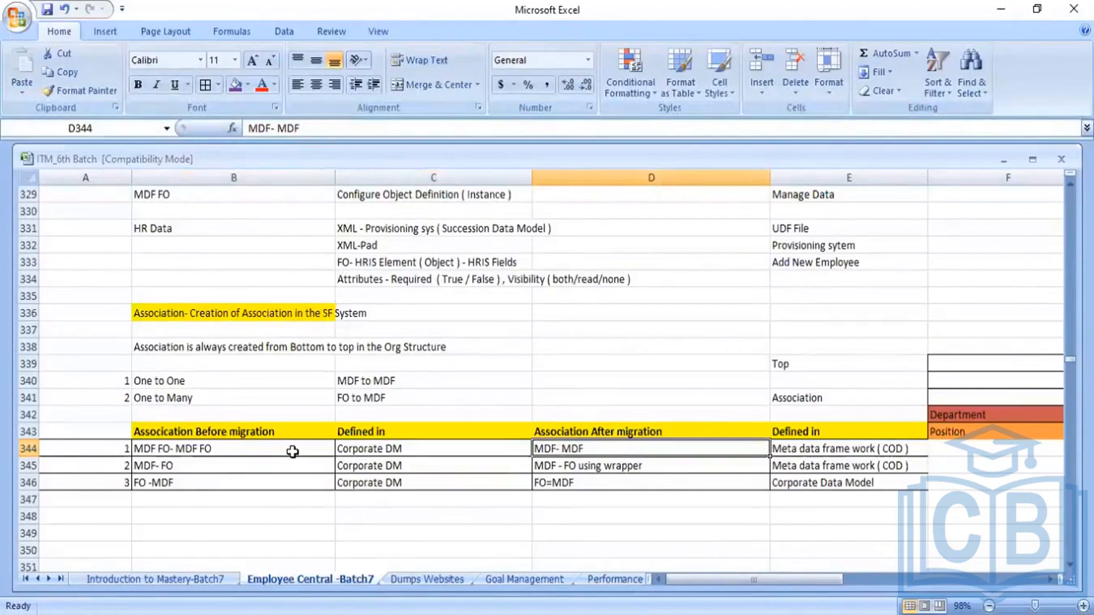
{"action": "key", "text": "Up"}
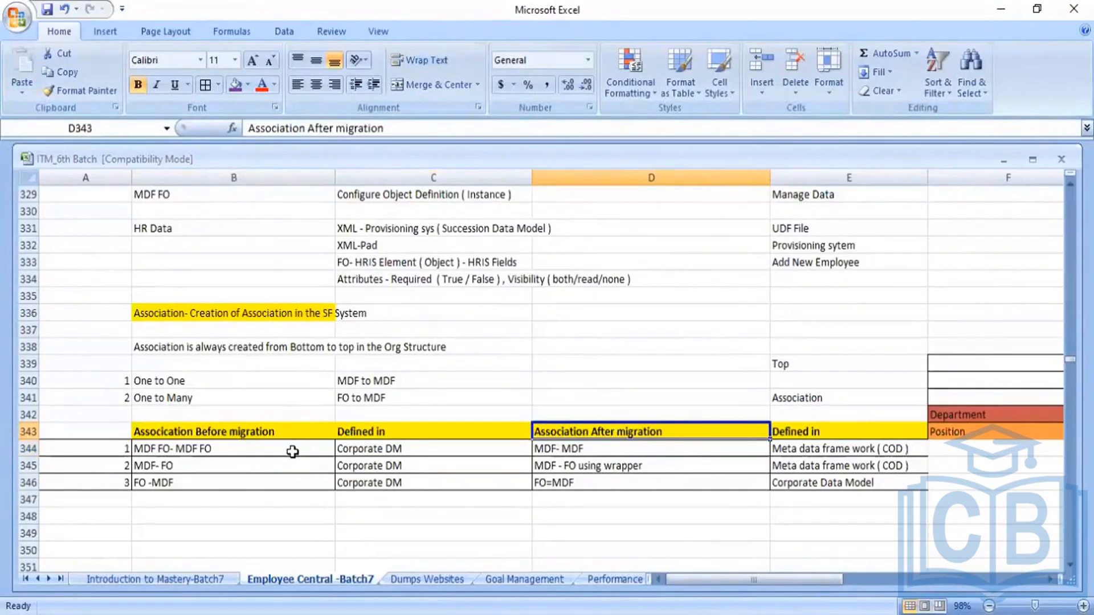
{"action": "key", "text": "Right"}
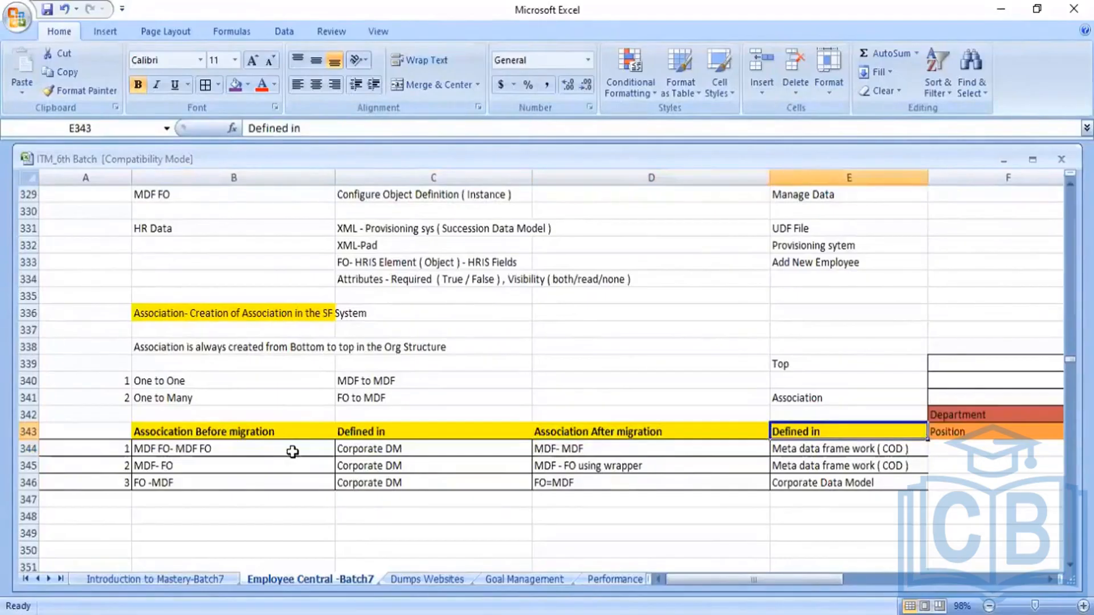
{"action": "key", "text": "Down"}
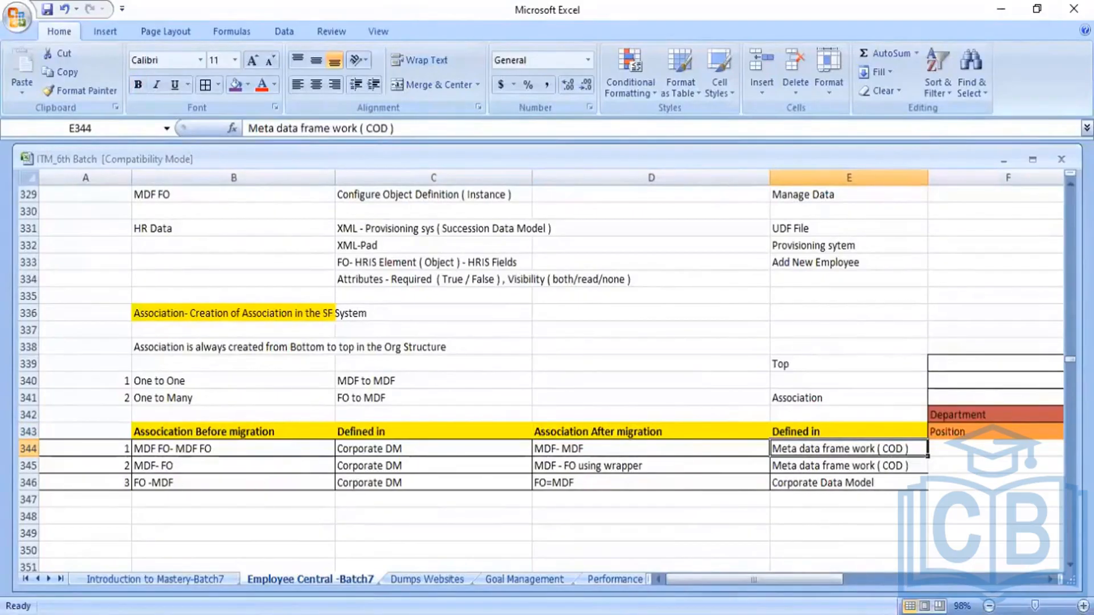
{"action": "key", "text": "alt+Tab"}
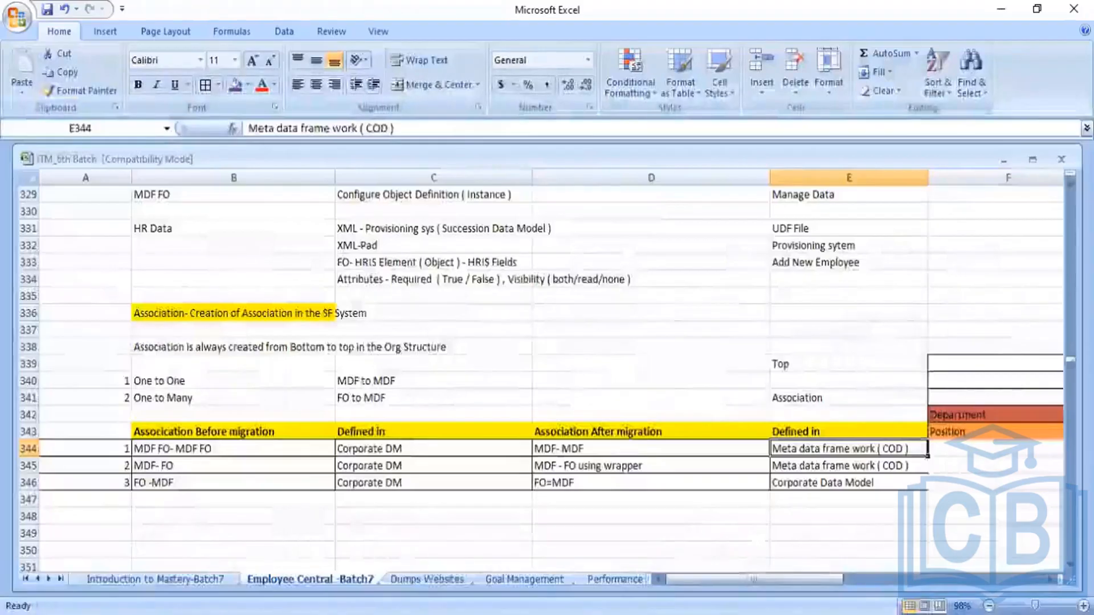
Compare the MDF to FO association's type and place of definition before and after migration in row 345.
{"action": "left_click", "coordinate": [269, 446]}
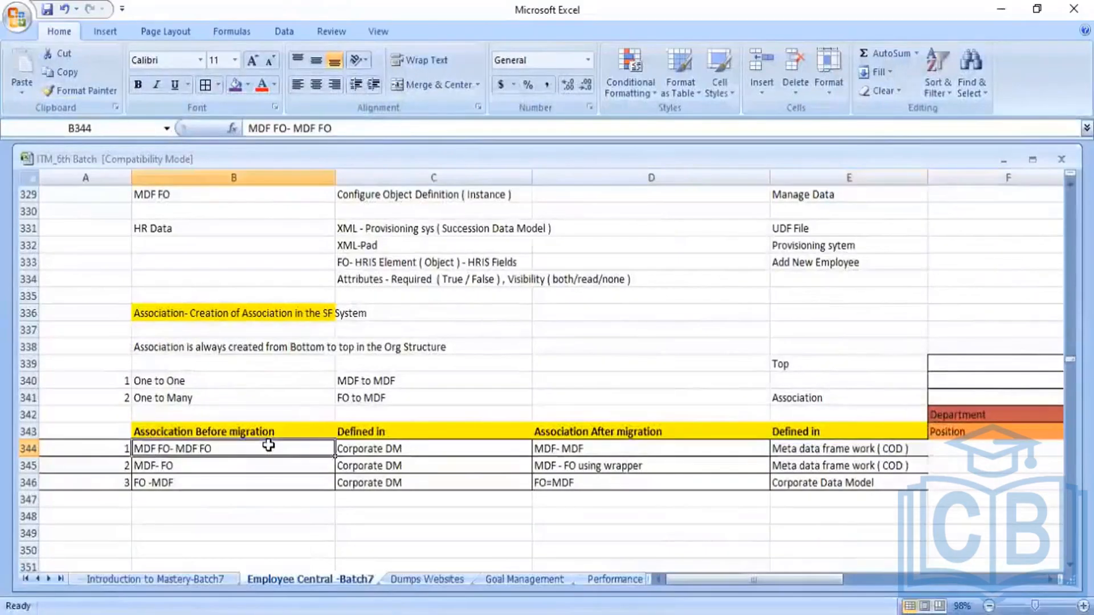
{"action": "left_click", "coordinate": [240, 469]}
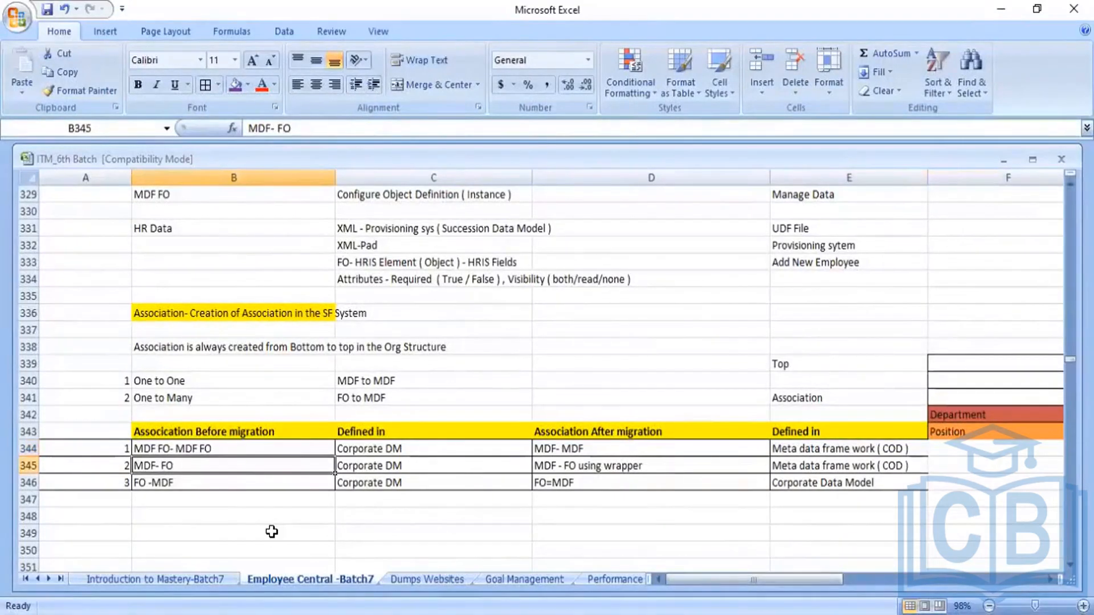
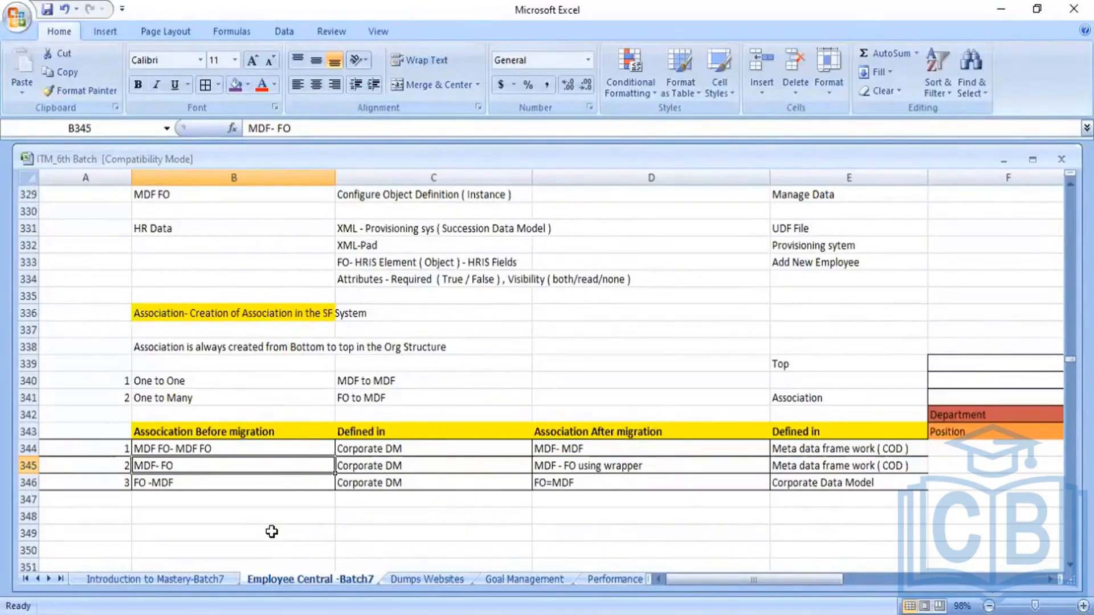
{"action": "key", "text": "Right"}
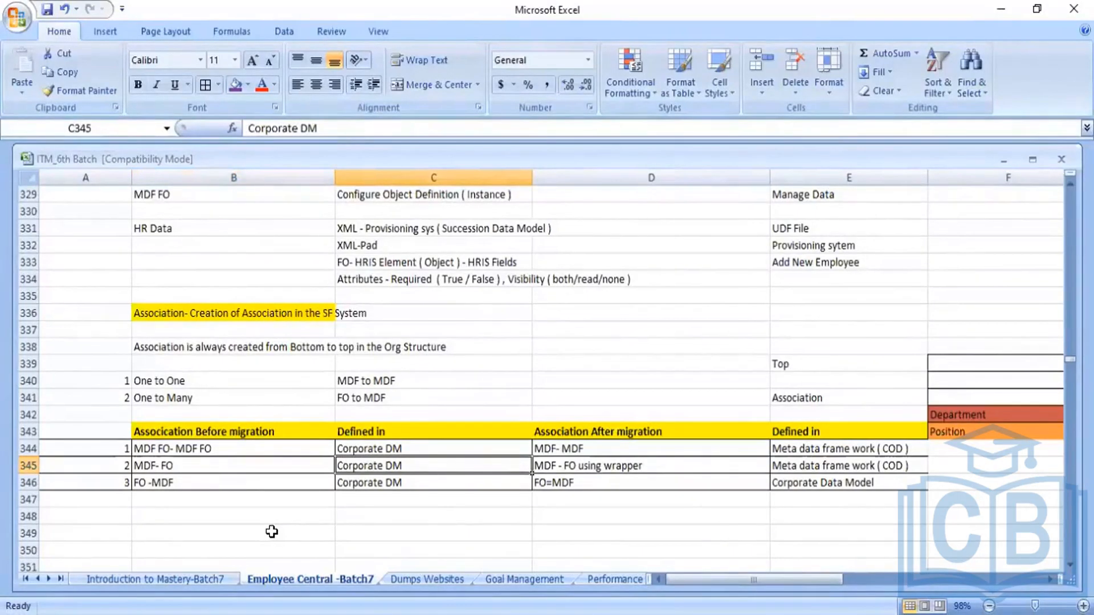
{"action": "key", "text": "Right"}
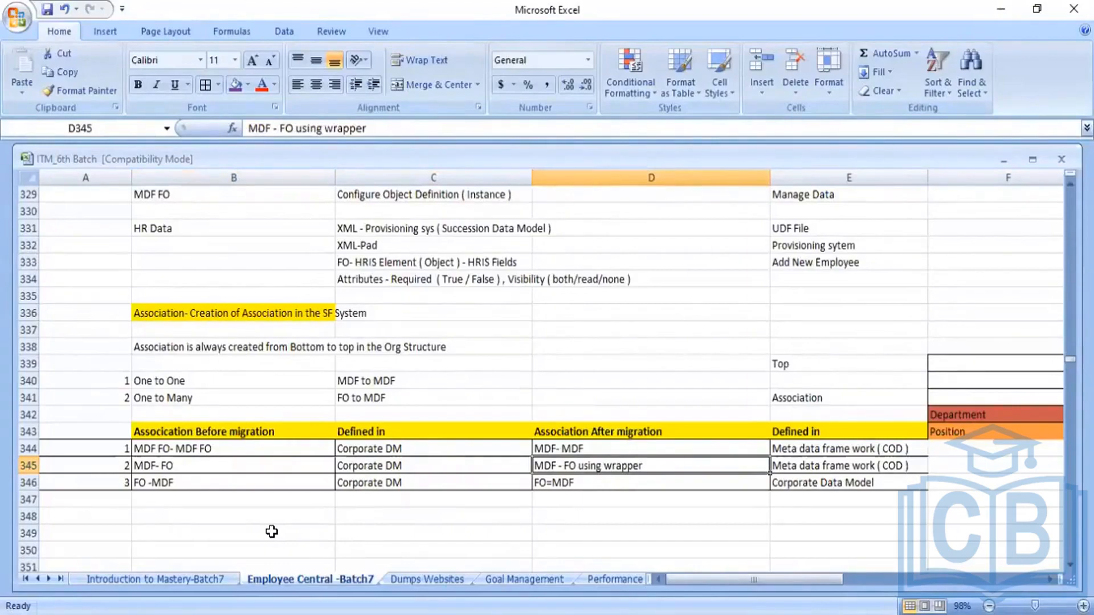
{"action": "key", "text": "Right"}
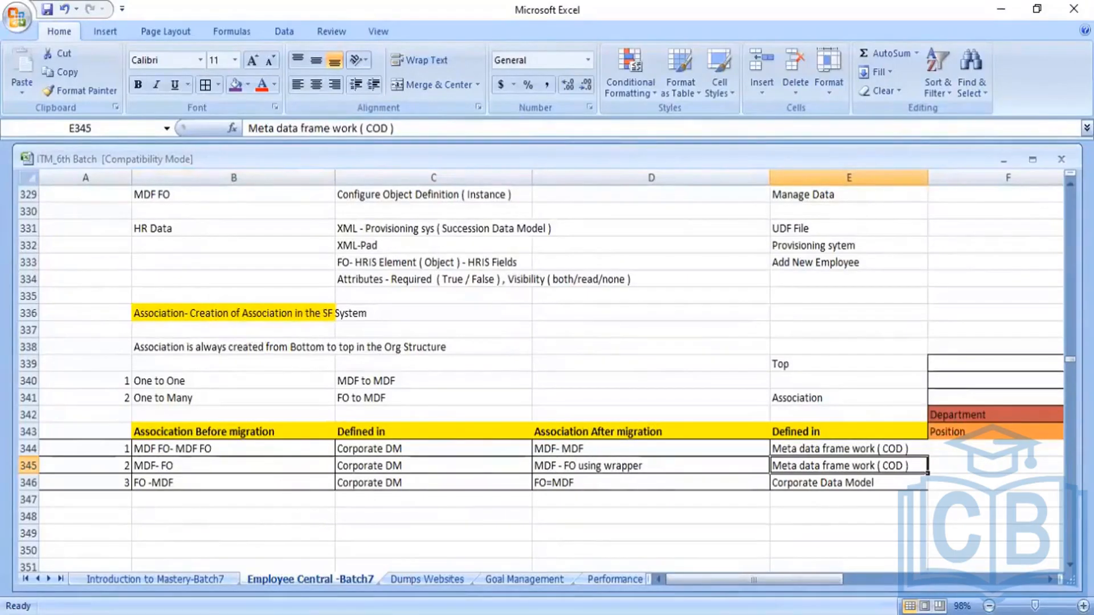
Switch to the Division object definition in SuccessFactors and look through the destination objects available for a new association.
{"action": "key", "text": "alt+Tab"}
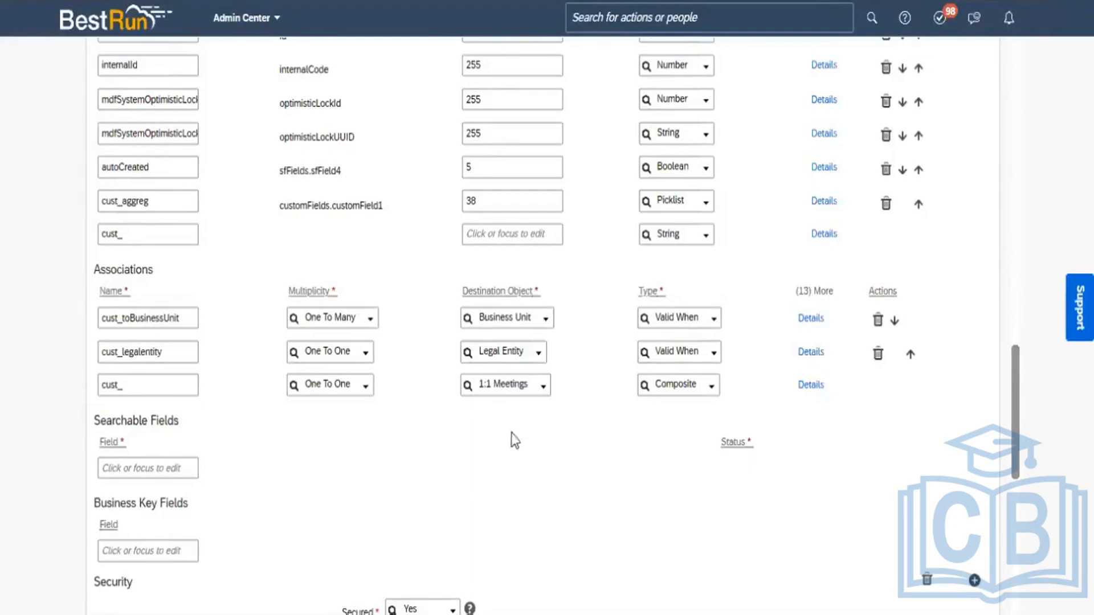
{"action": "left_click", "coordinate": [543, 389]}
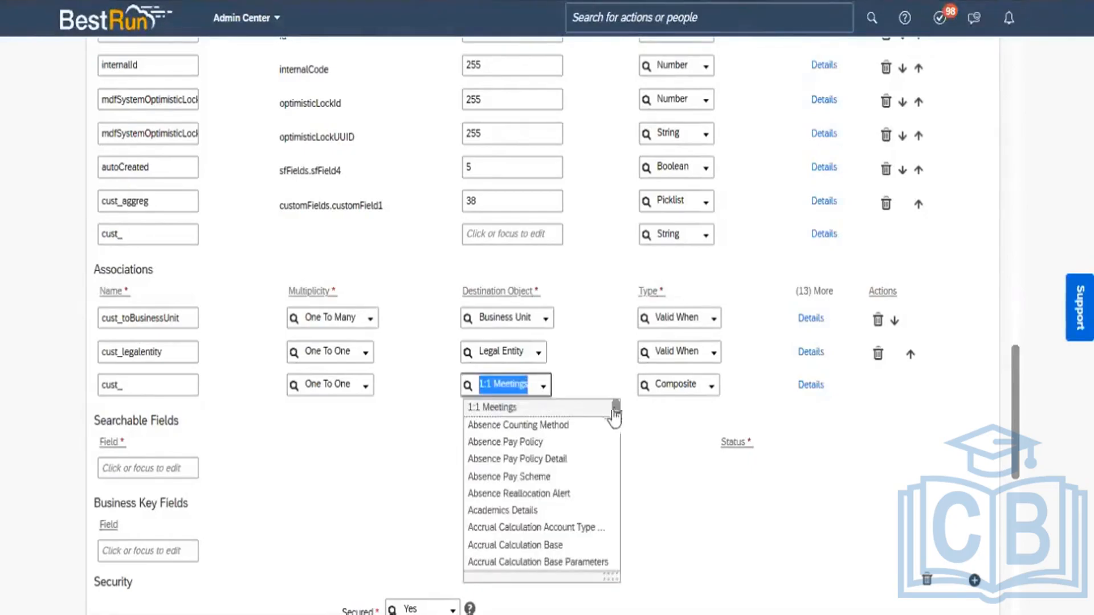
{"action": "left_click_drag", "start_coordinate": [615, 407], "coordinate": [615, 464]}
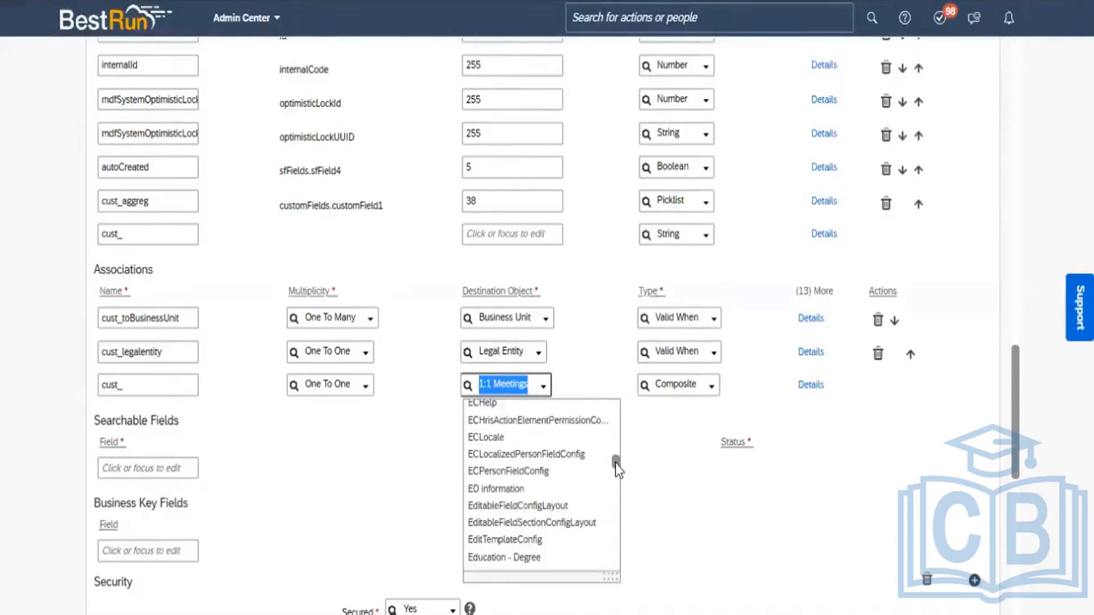
{"action": "left_click_drag", "start_coordinate": [615, 463], "coordinate": [617, 409]}
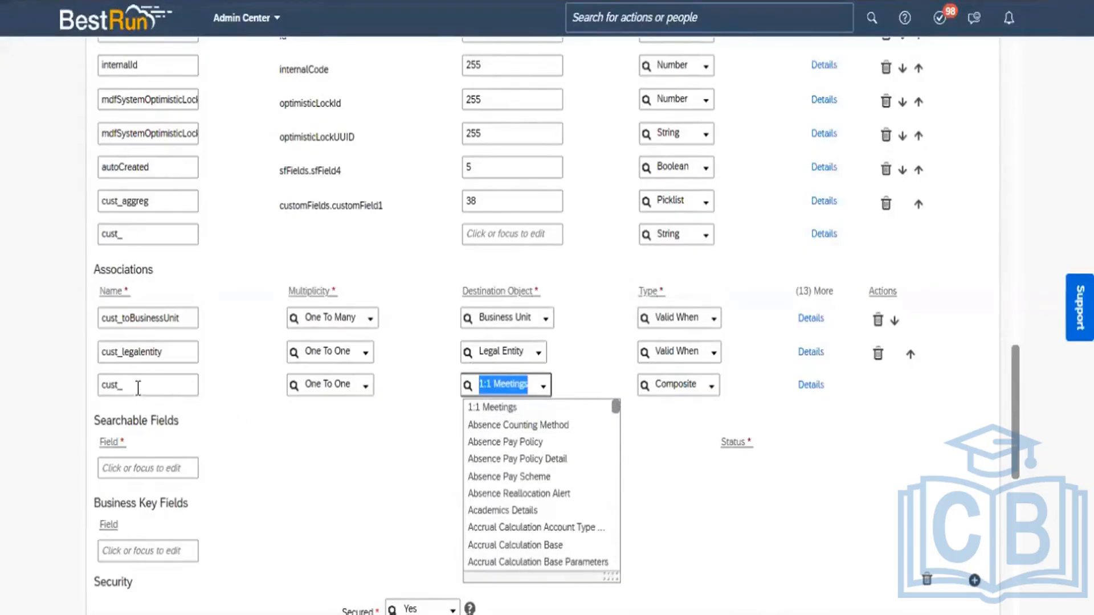
Add a new association named location, in lowercase, to the Division object definition.
{"action": "left_click", "coordinate": [196, 389]}
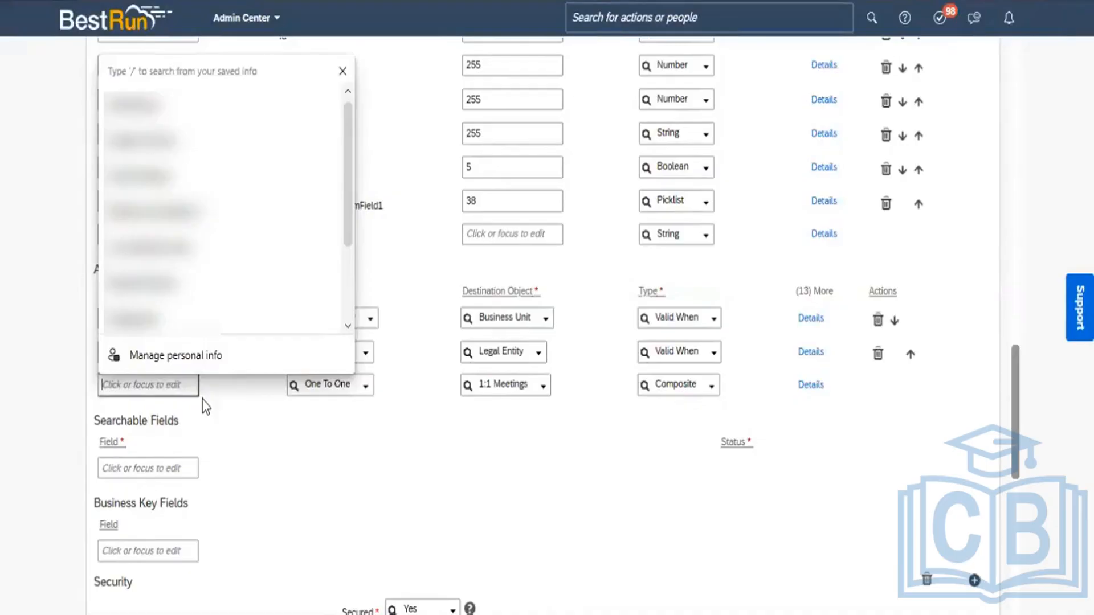
{"action": "type", "text": "LOCATION"}
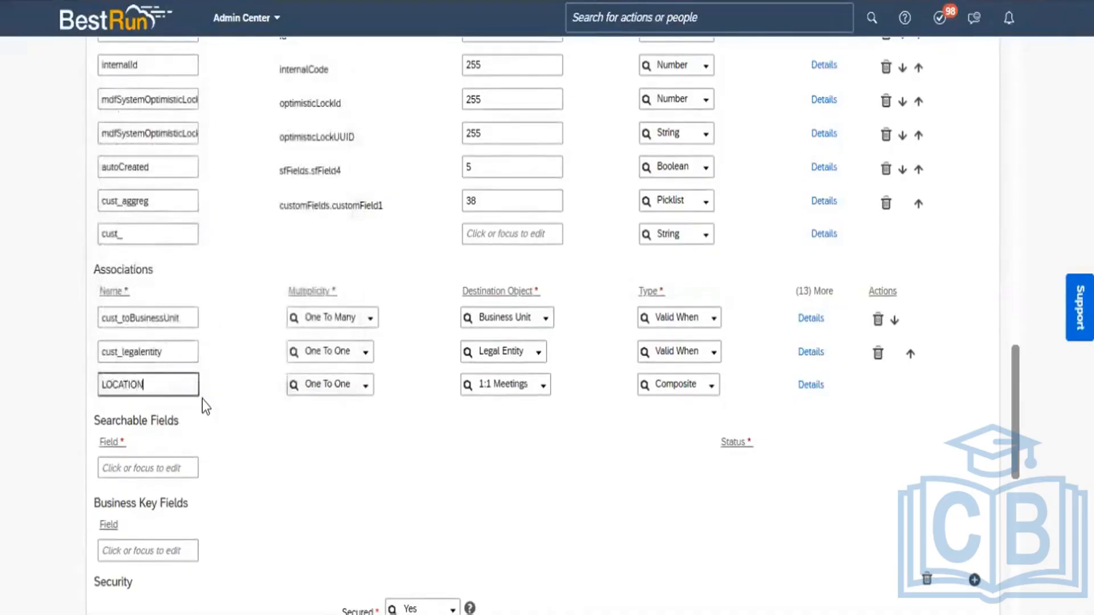
{"action": "key", "text": "BackSpace"}
{"action": "key", "text": "BackSpace"}
{"action": "key", "text": "BackSpace"}
{"action": "key", "text": "BackSpace"}
{"action": "key", "text": "BackSpace"}
{"action": "key", "text": "BackSpace"}
{"action": "key", "text": "BackSpace"}
{"action": "key", "text": "BackSpace"}
{"action": "type", "text": "location"}
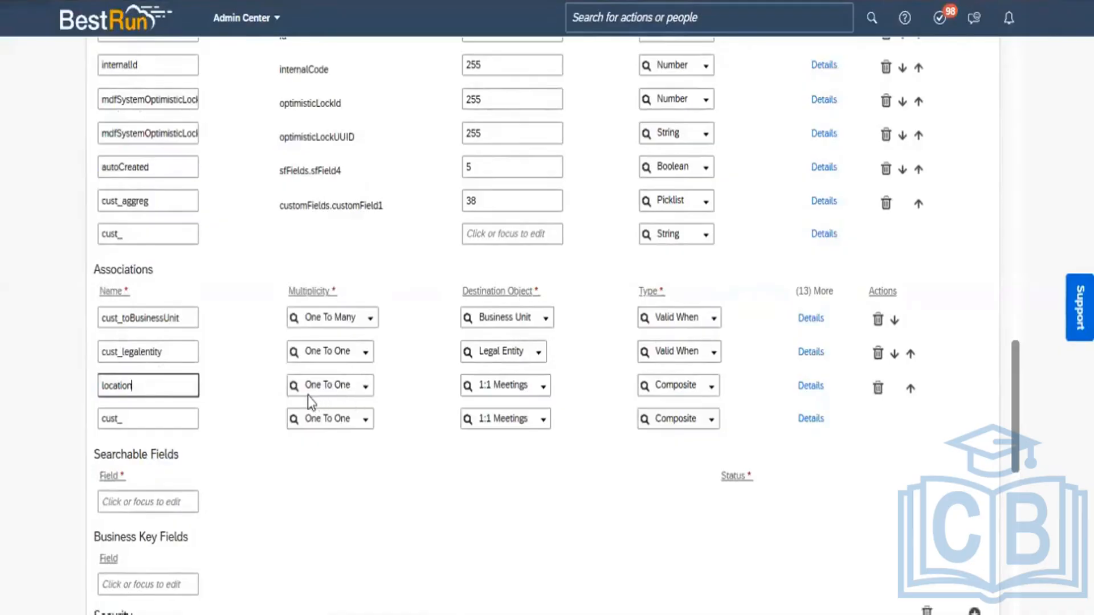
{"action": "left_click", "coordinate": [488, 385]}
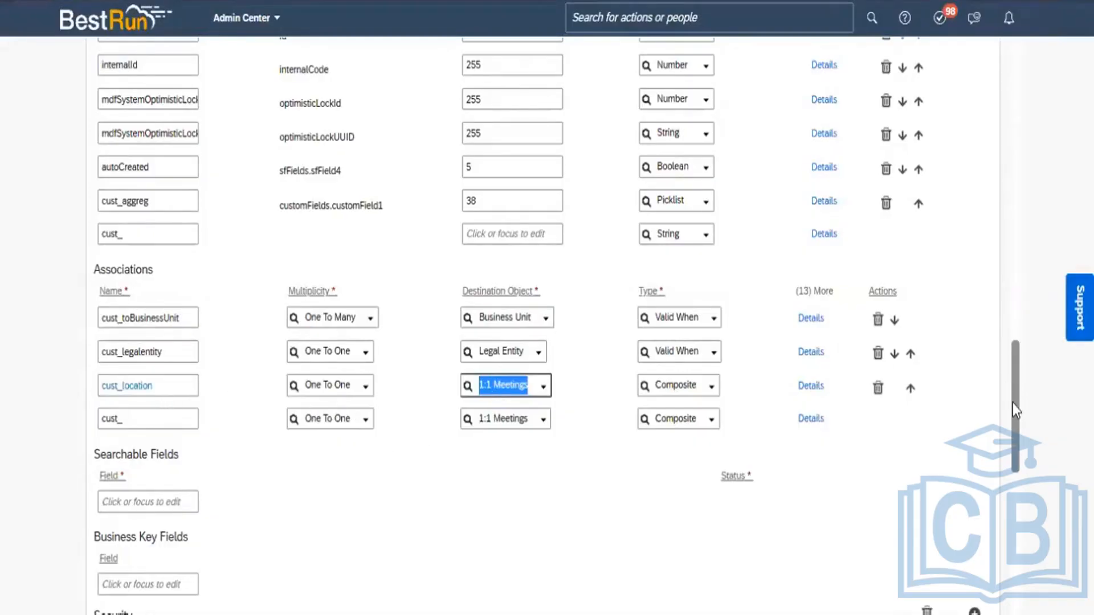
Check which object the open definition belongs to and review the MDF to FO association before and after migration in the Excel notes.
{"action": "left_click_drag", "start_coordinate": [1013, 402], "coordinate": [1008, 92]}
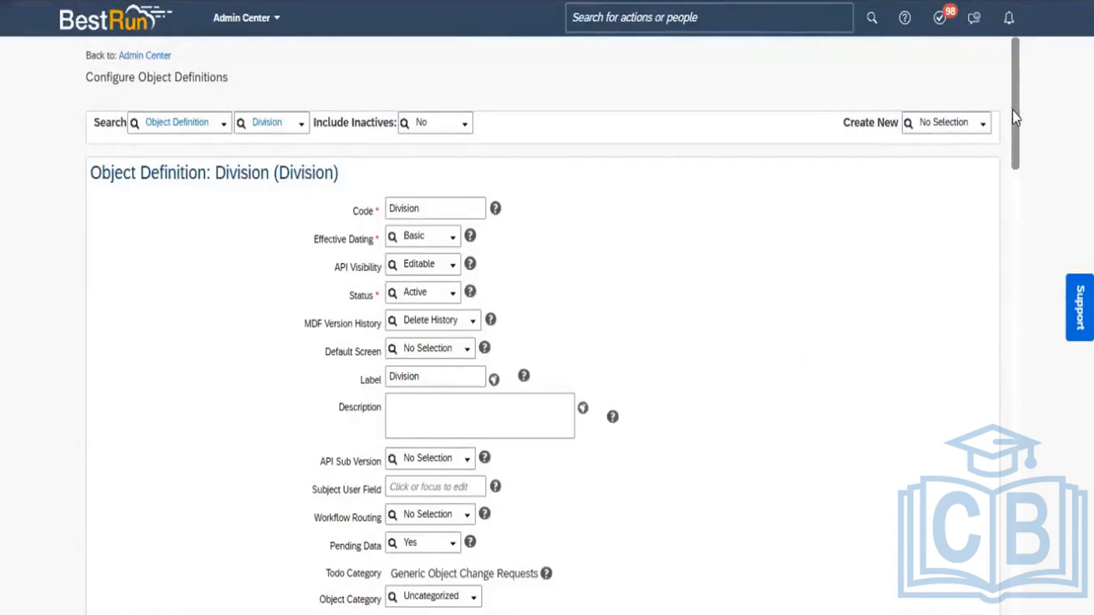
{"action": "left_click_drag", "start_coordinate": [1017, 123], "coordinate": [1017, 456]}
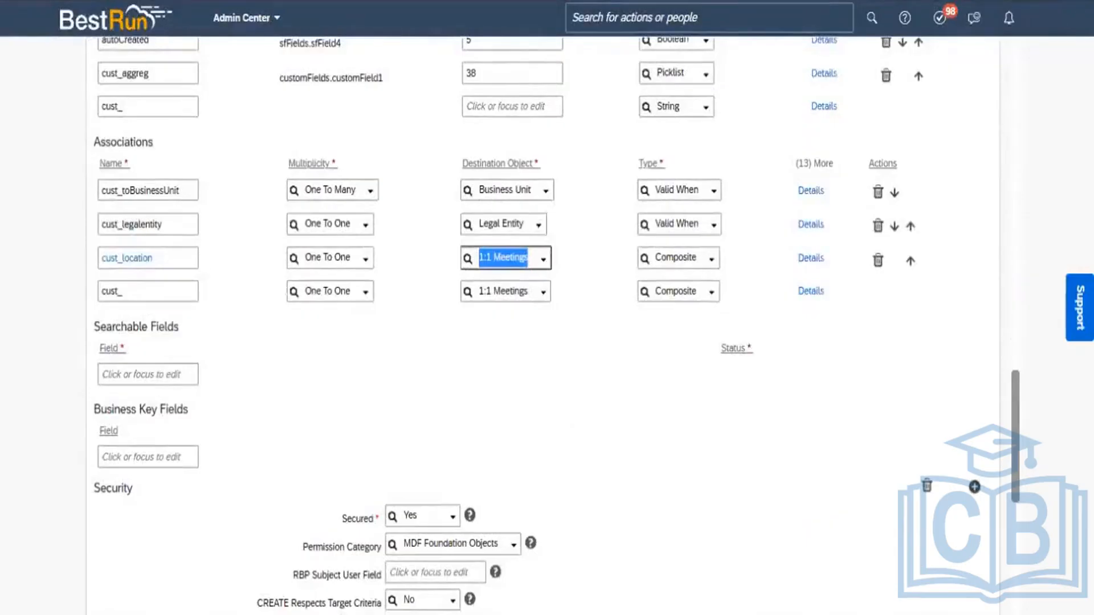
{"action": "key", "text": "alt+Tab"}
{"action": "left_click", "coordinate": [169, 481]}
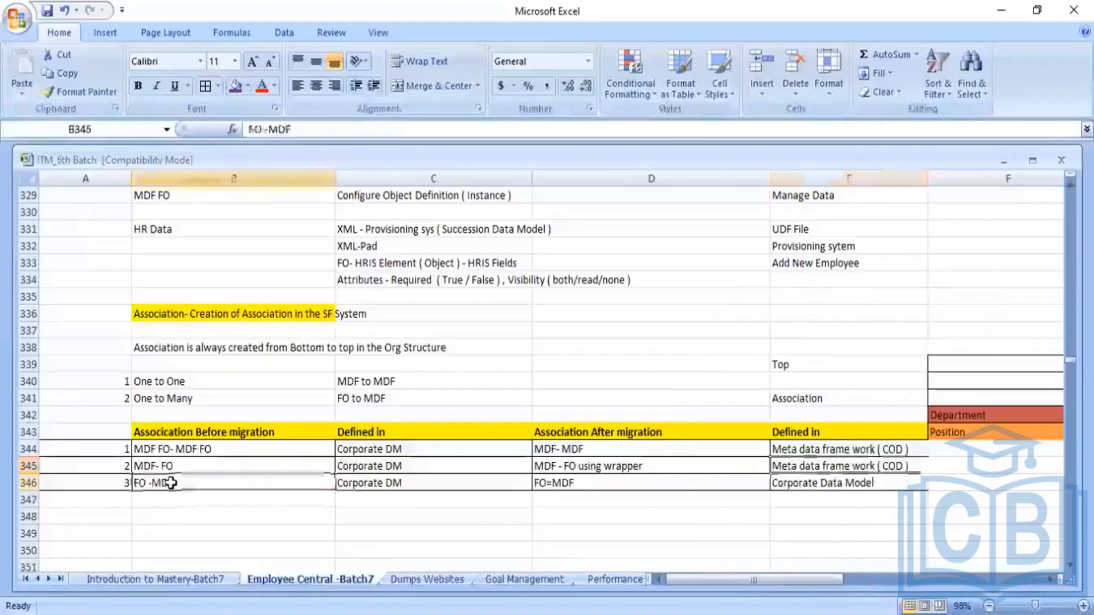
{"action": "left_click", "coordinate": [166, 466]}
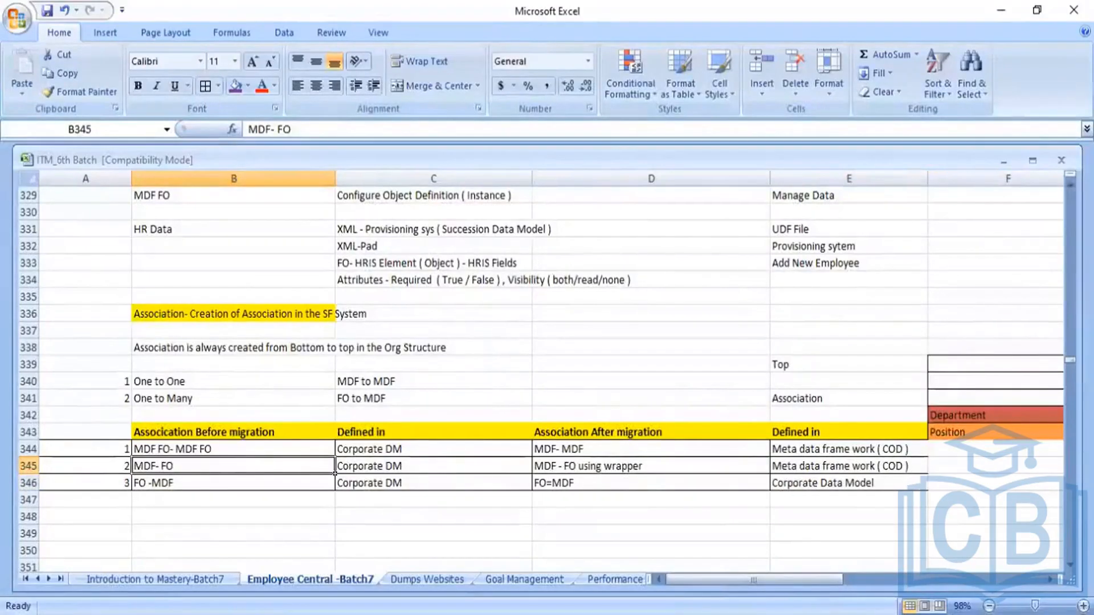
{"action": "left_click", "coordinate": [621, 466]}
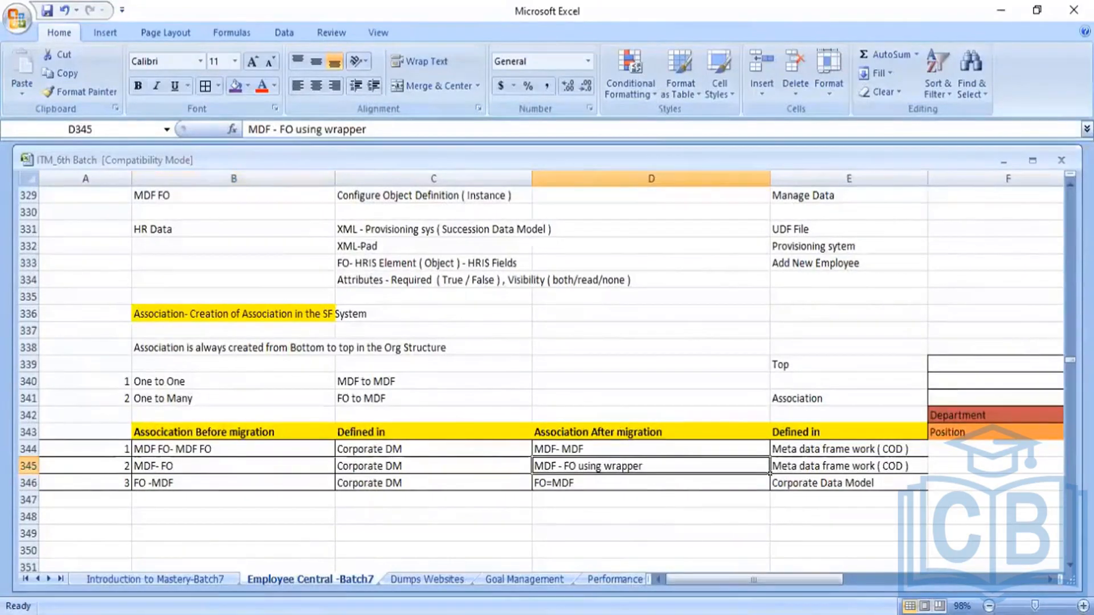
Back in the Division object definition, find the wrapper objects and set cust_location's destination object to Location Wrapper.
{"action": "key", "text": "alt+Tab"}
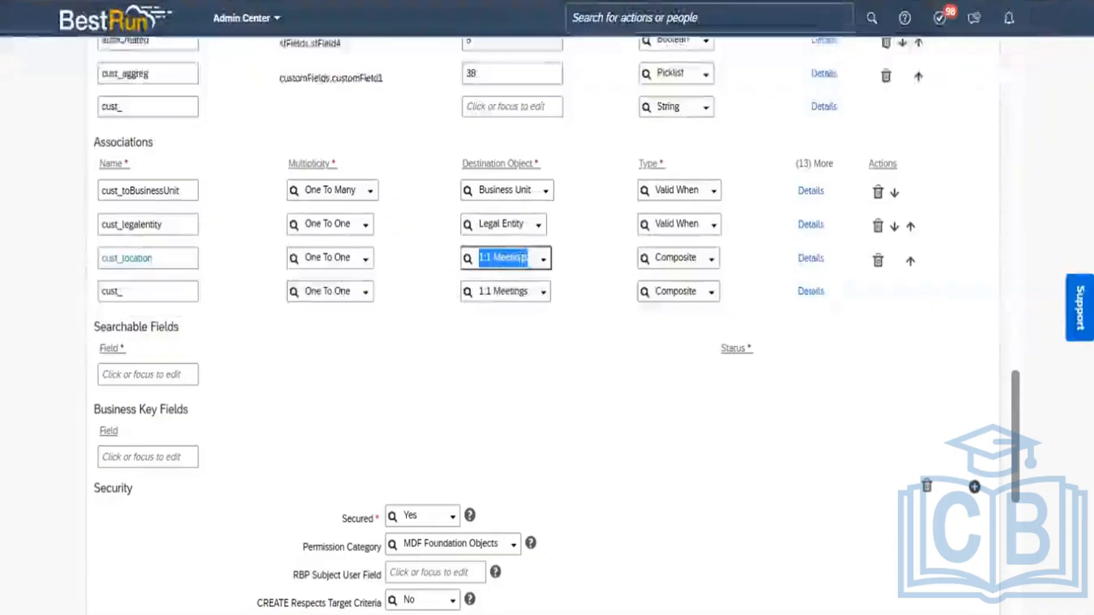
{"action": "left_click", "coordinate": [544, 264]}
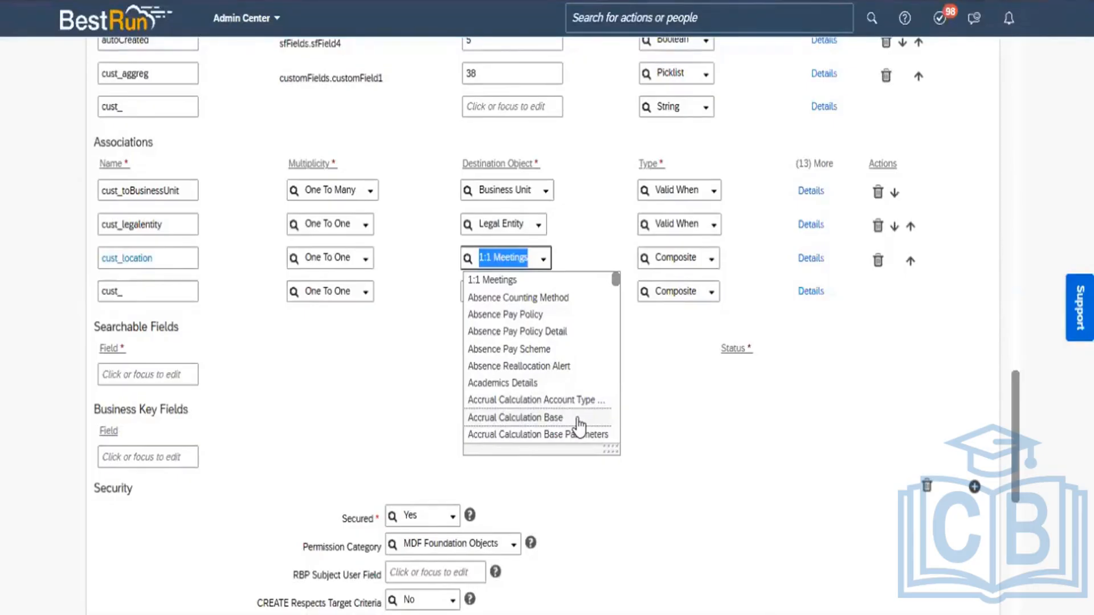
{"action": "type", "text": "wr"}
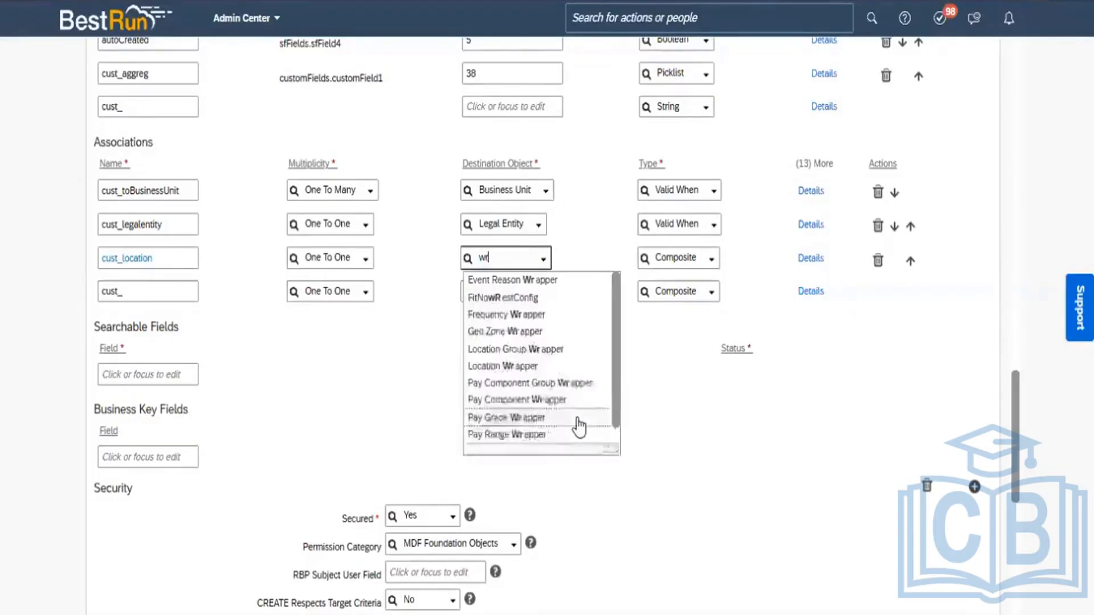
{"action": "type", "text": "apper"}
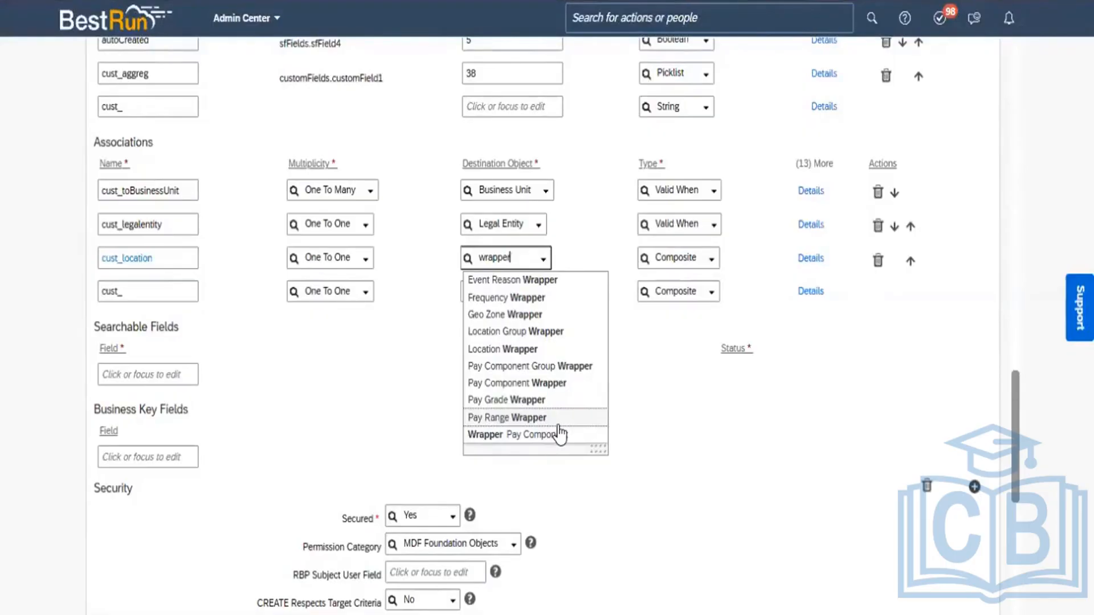
{"action": "left_click", "coordinate": [518, 351]}
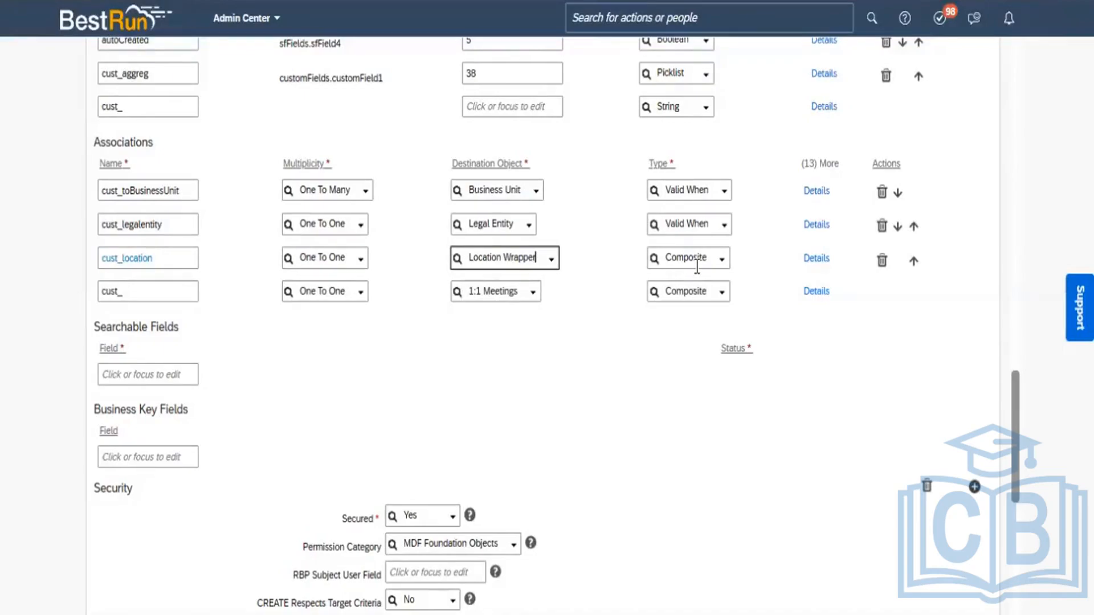
In the cust_location association's details, set both the label and its default translation value to Location.
{"action": "left_click", "coordinate": [815, 259]}
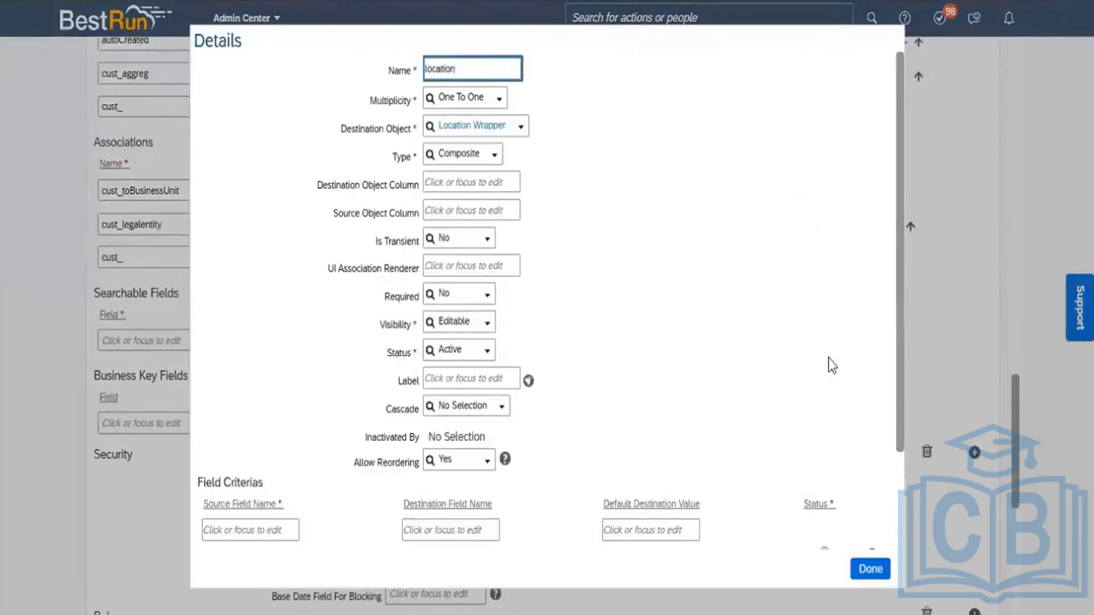
{"action": "left_click", "coordinate": [439, 379]}
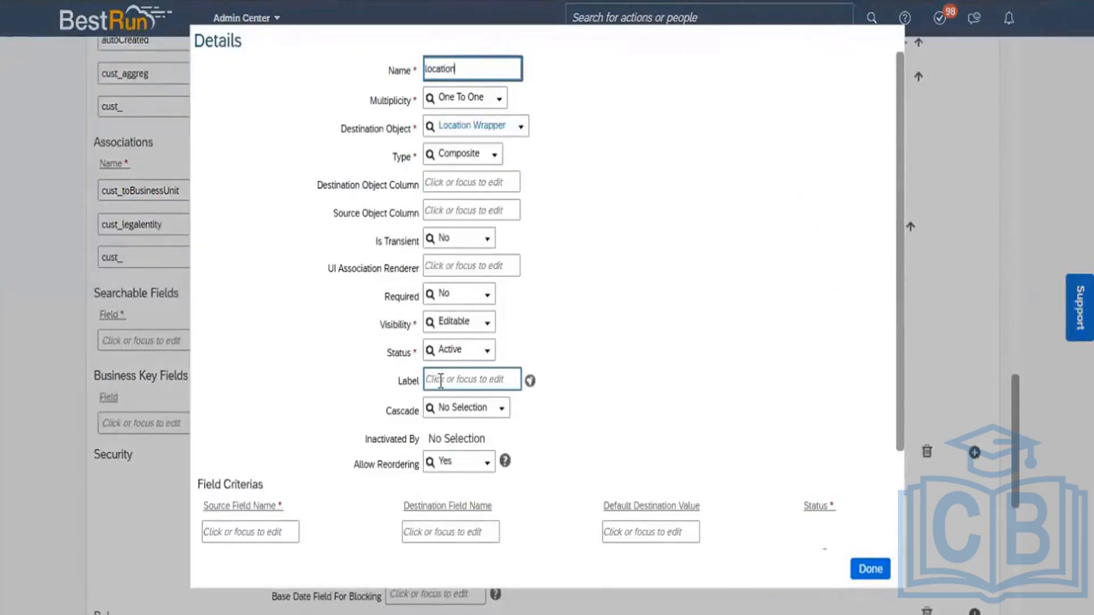
{"action": "type", "text": "Loc"}
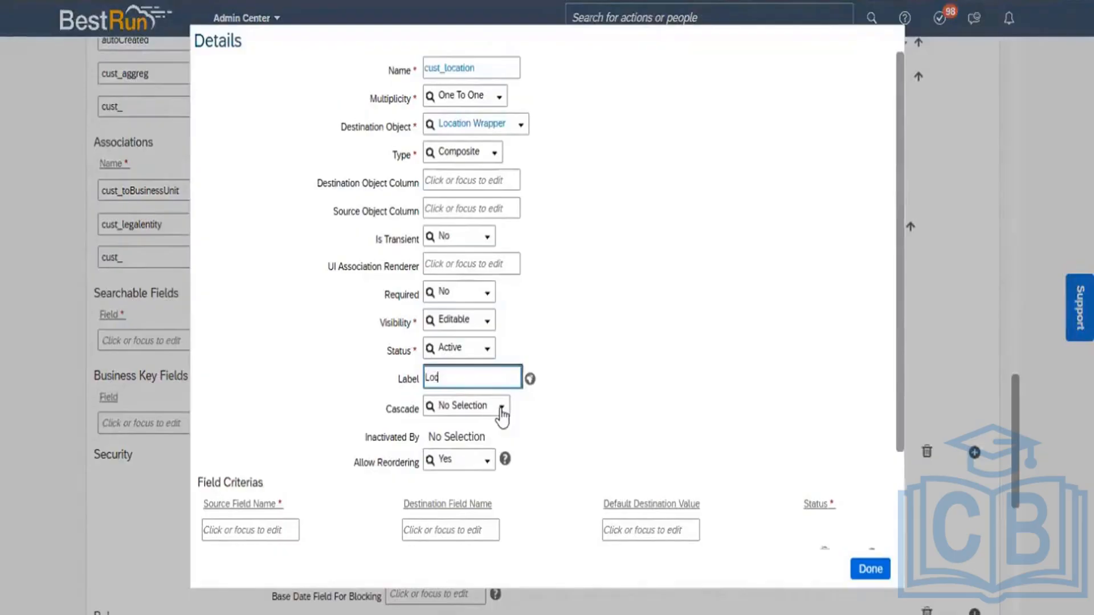
{"action": "type", "text": "ation"}
{"action": "left_click", "coordinate": [601, 414]}
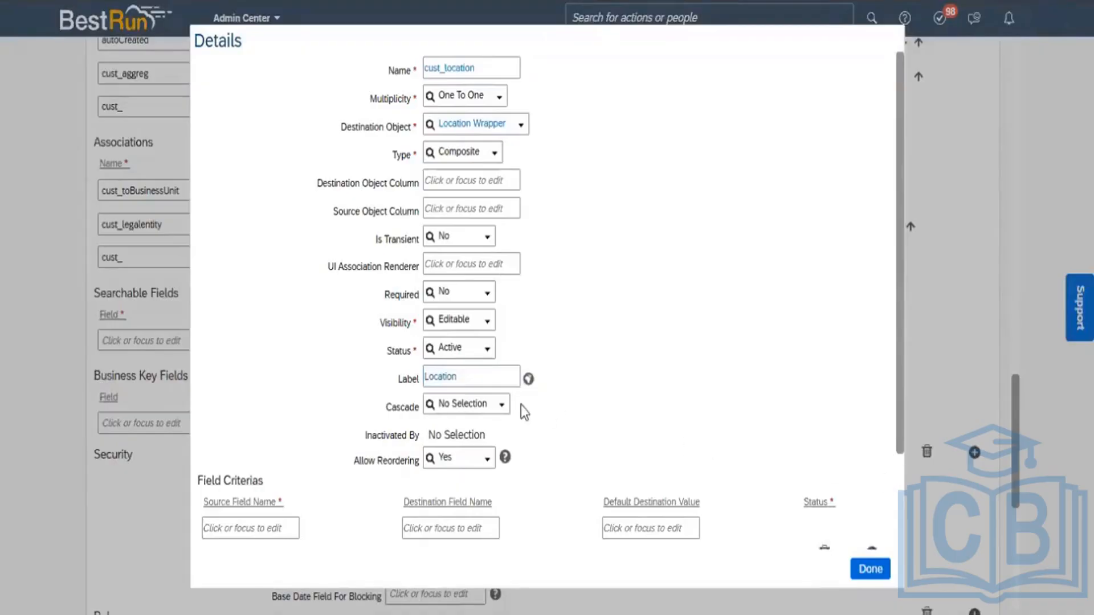
{"action": "left_click", "coordinate": [527, 379]}
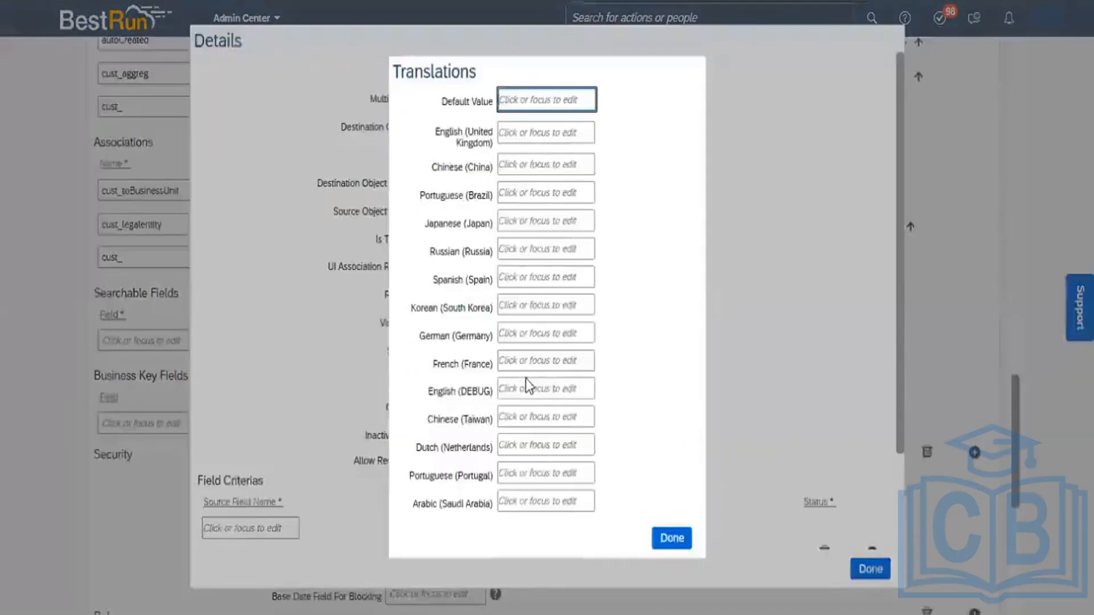
{"action": "type", "text": "Location"}
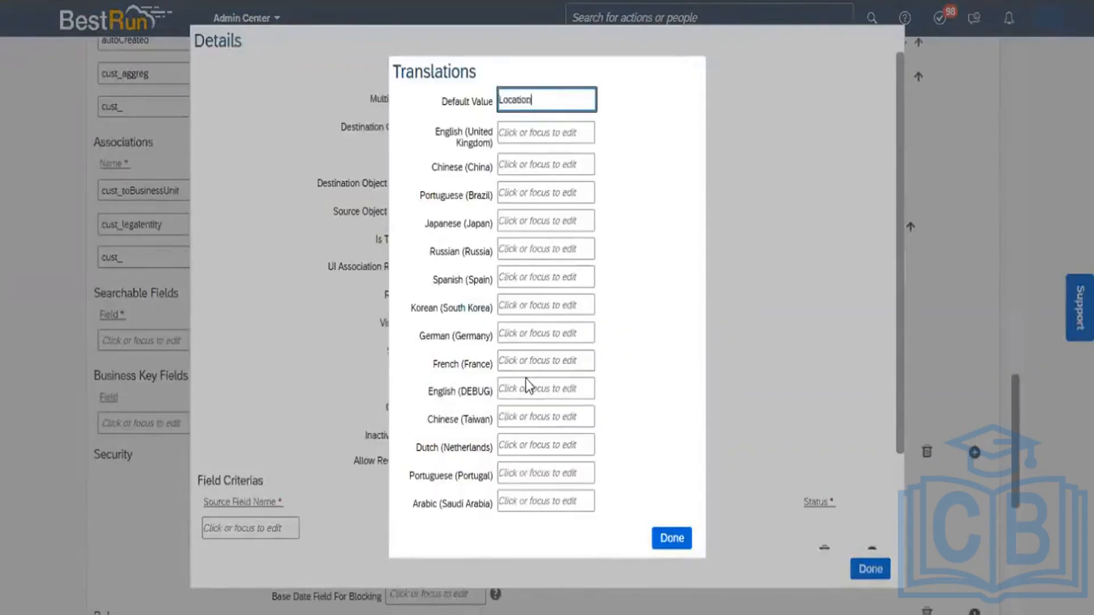
{"action": "left_click", "coordinate": [672, 539]}
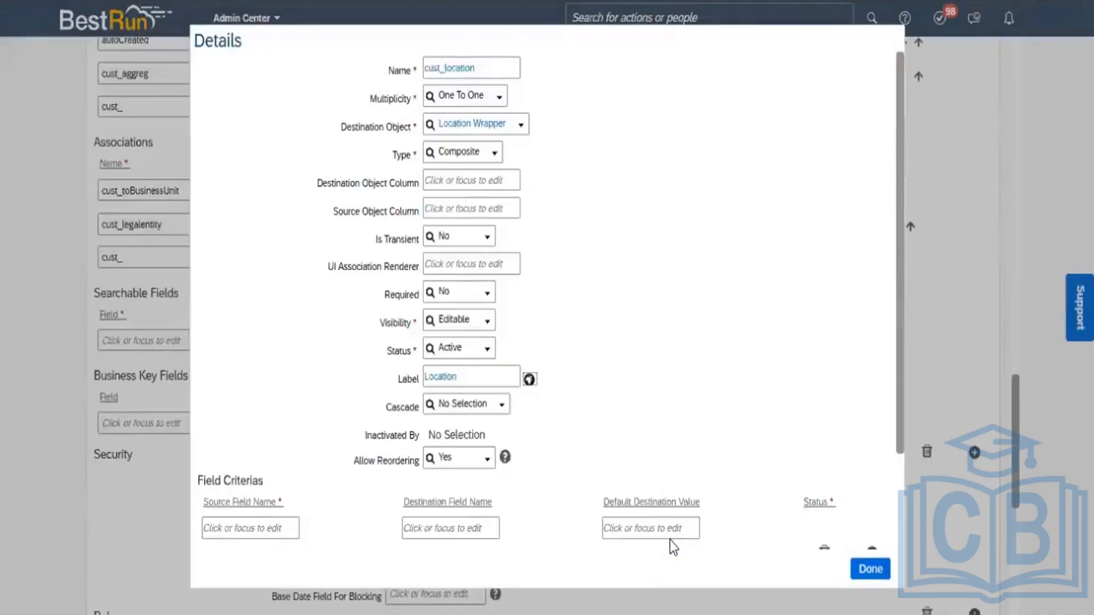
{"action": "left_click", "coordinate": [870, 569]}
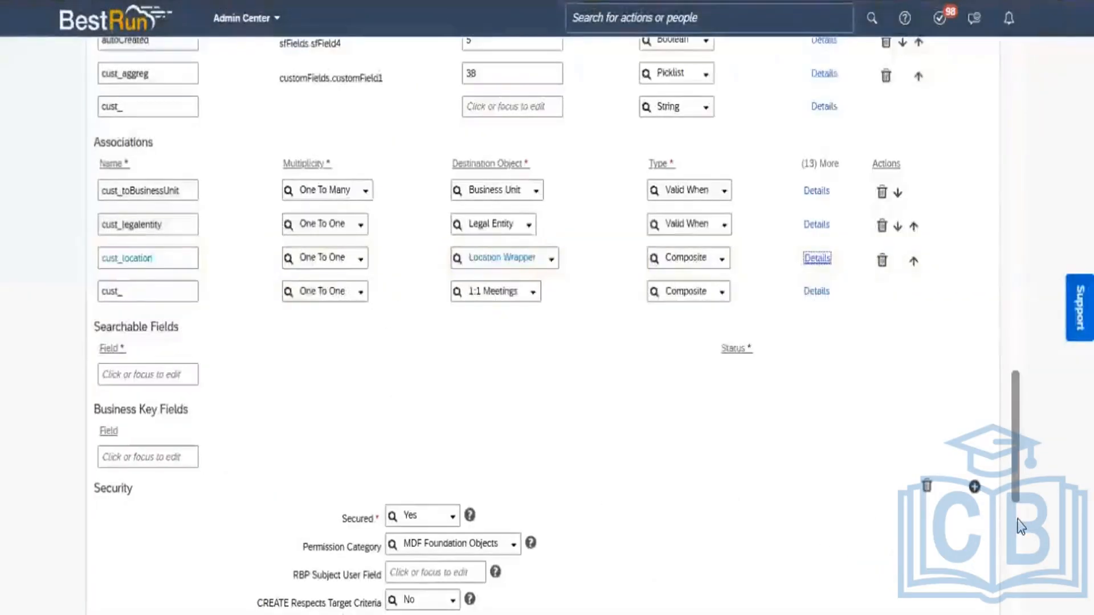
Save the Division object definition with the new location association and look down the saved definition.
{"action": "scroll", "coordinate": [1020, 527], "scroll_direction": "down", "scroll_amount": 3}
{"action": "scroll", "coordinate": [1020, 527], "scroll_direction": "down", "scroll_amount": 9}
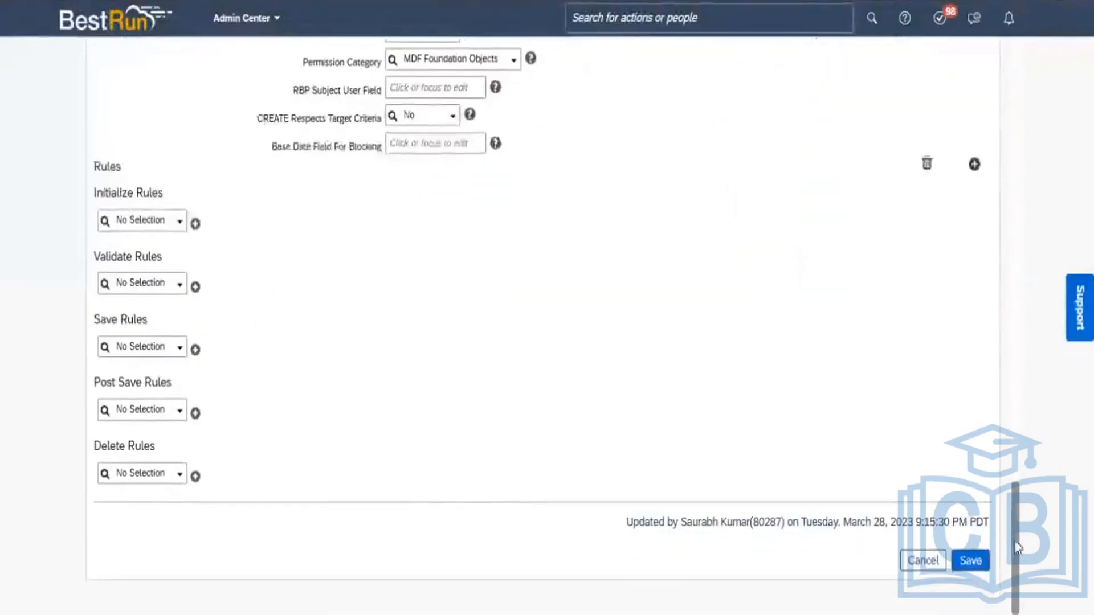
{"action": "left_click", "coordinate": [971, 561]}
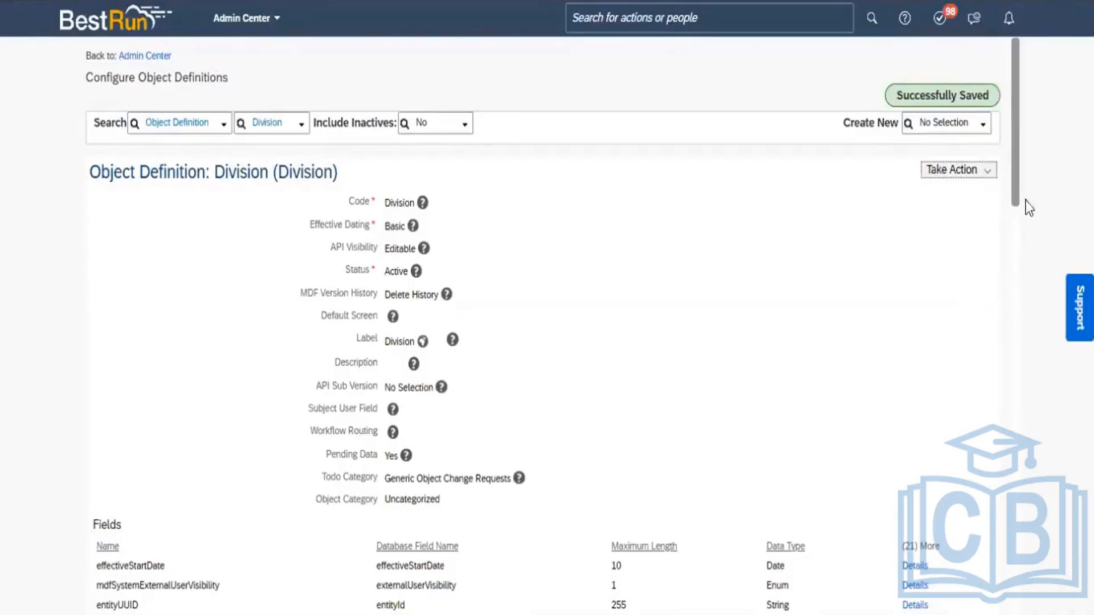
{"action": "left_click_drag", "start_coordinate": [1018, 178], "coordinate": [1020, 397]}
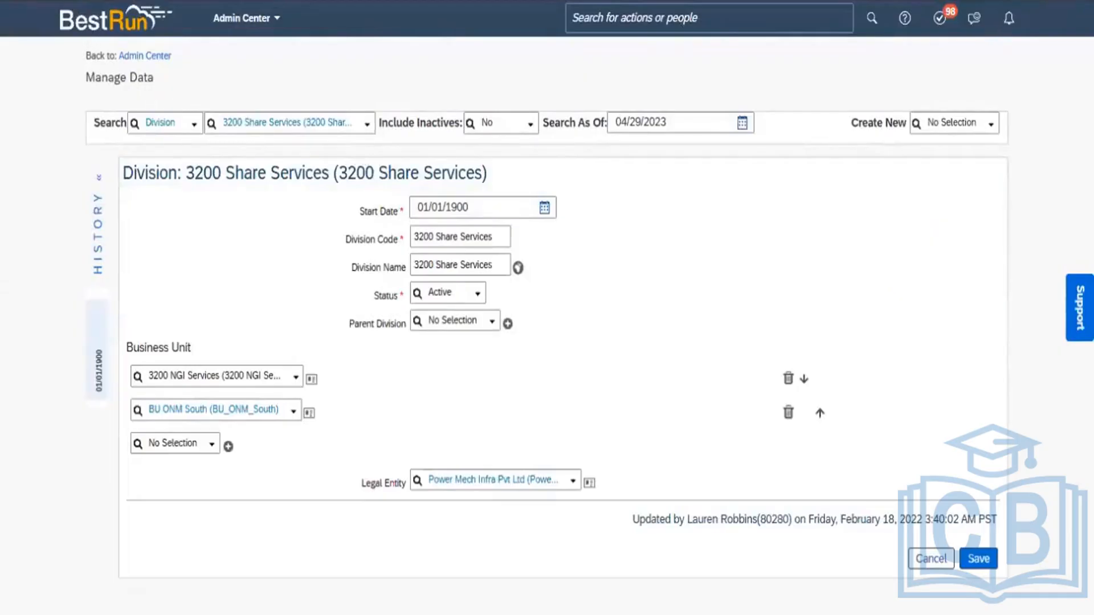
Reload the data page, open division 3200 Share Services for correction, and check the choices of its Location field.
{"action": "key", "text": "F5"}
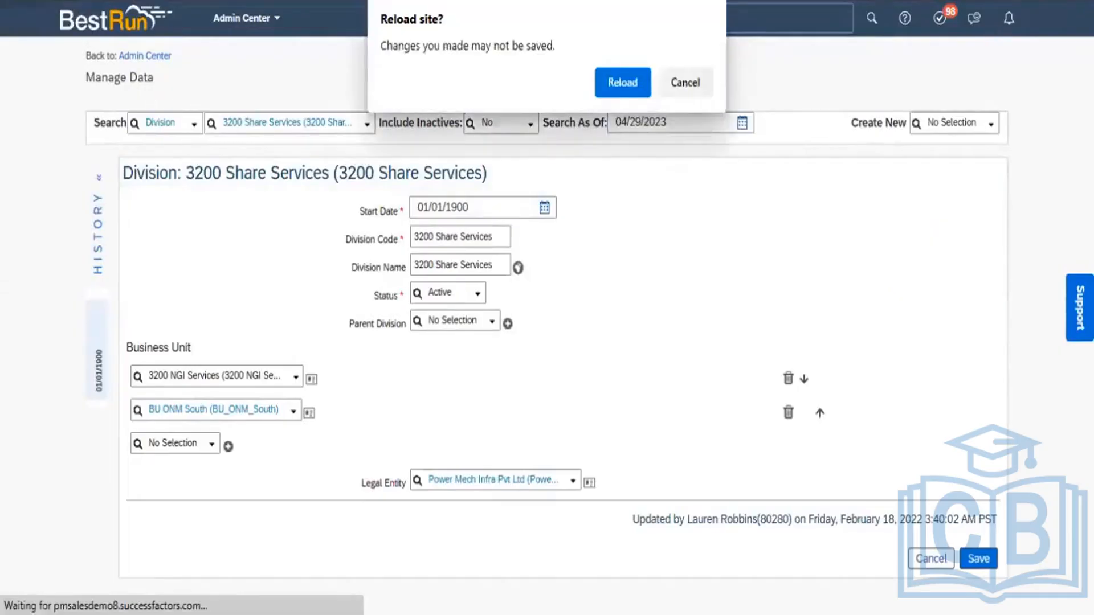
{"action": "left_click", "coordinate": [608, 80]}
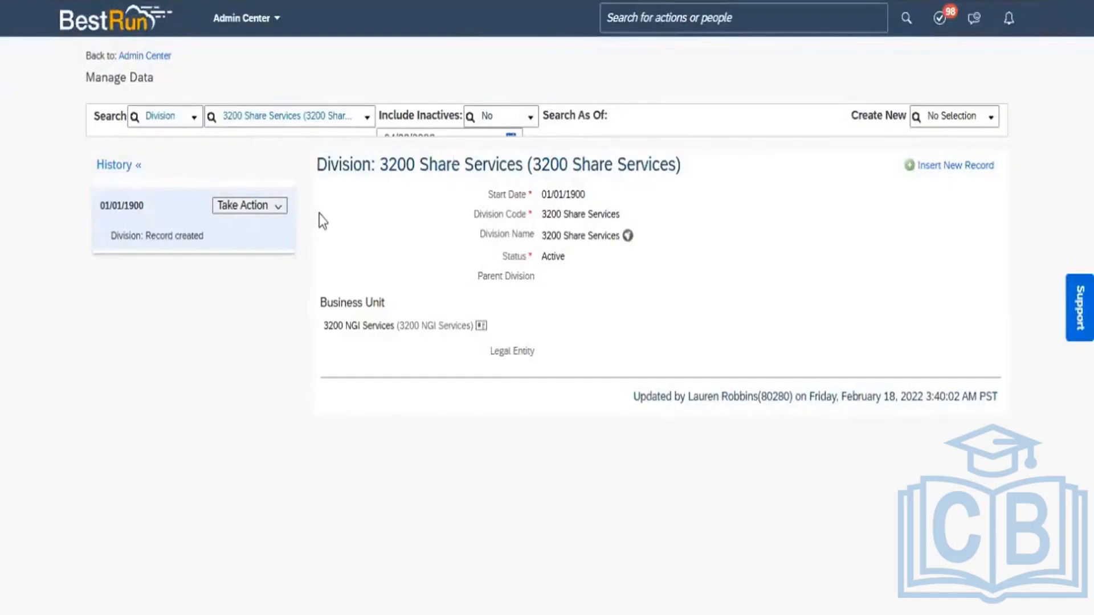
{"action": "left_click", "coordinate": [279, 206]}
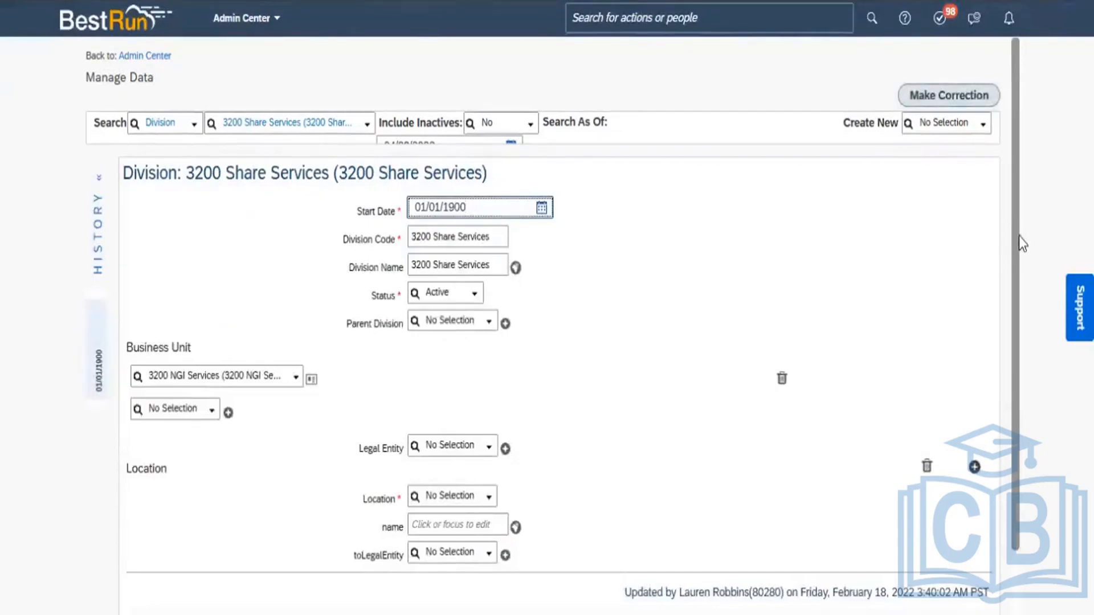
{"action": "scroll", "coordinate": [1028, 306], "scroll_direction": "down", "scroll_amount": 2}
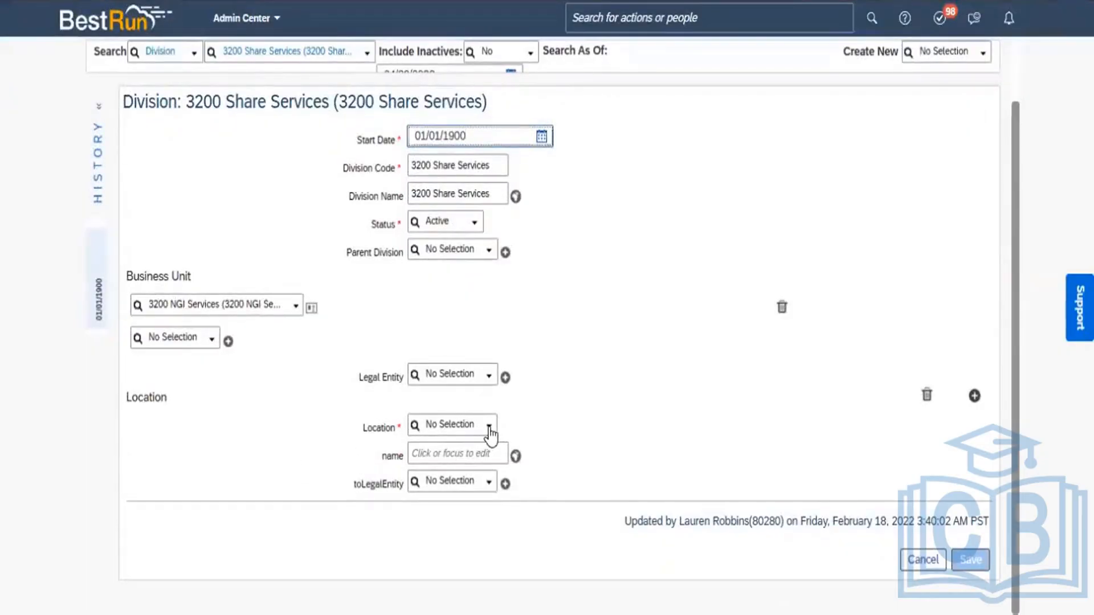
{"action": "left_click", "coordinate": [489, 433]}
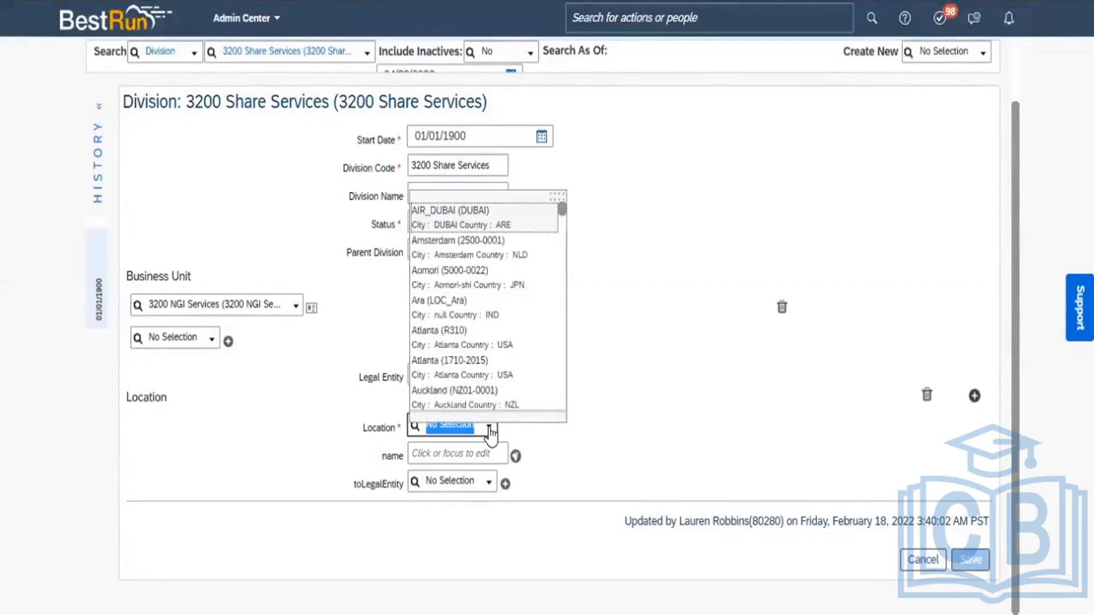
{"action": "left_click", "coordinate": [295, 425]}
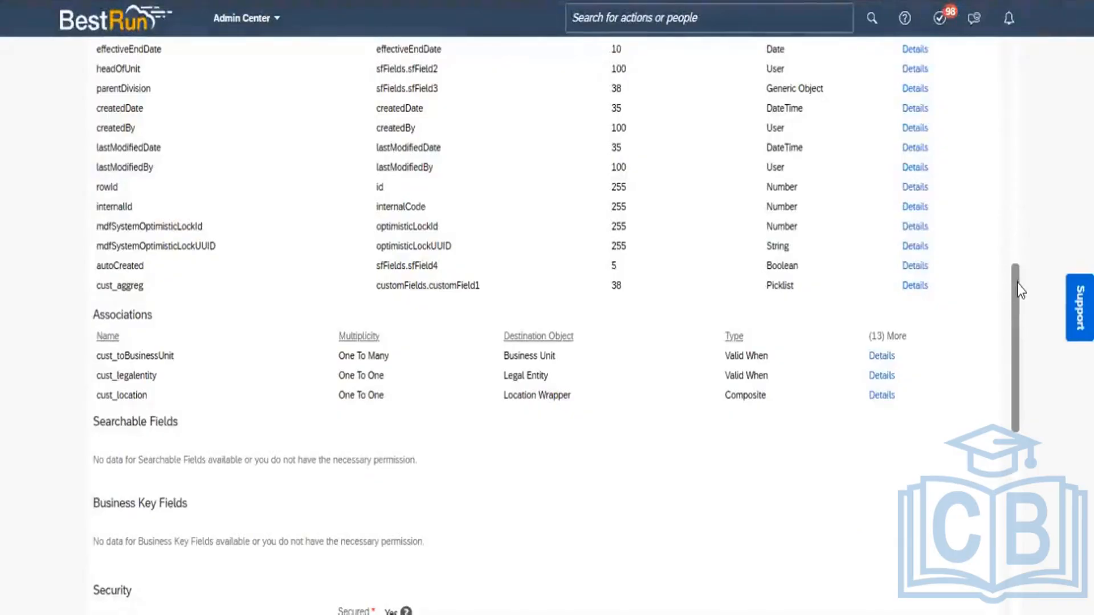
Delete the cust_location association from the Division object definition and save, confirming the removal of its associated data.
{"action": "left_click_drag", "start_coordinate": [1017, 285], "coordinate": [1015, 50]}
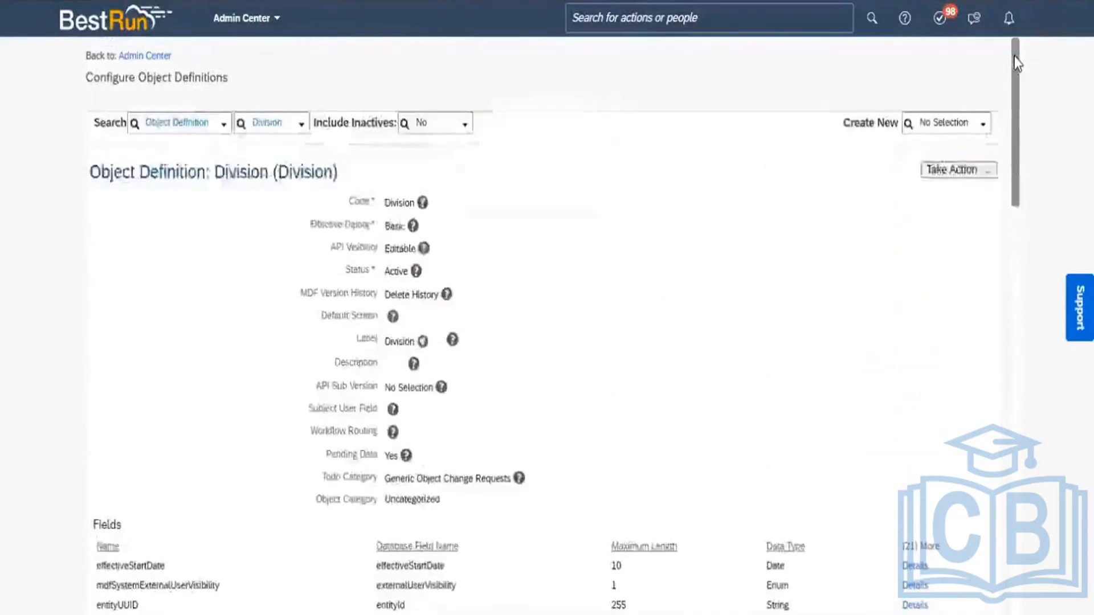
{"action": "left_click", "coordinate": [981, 171]}
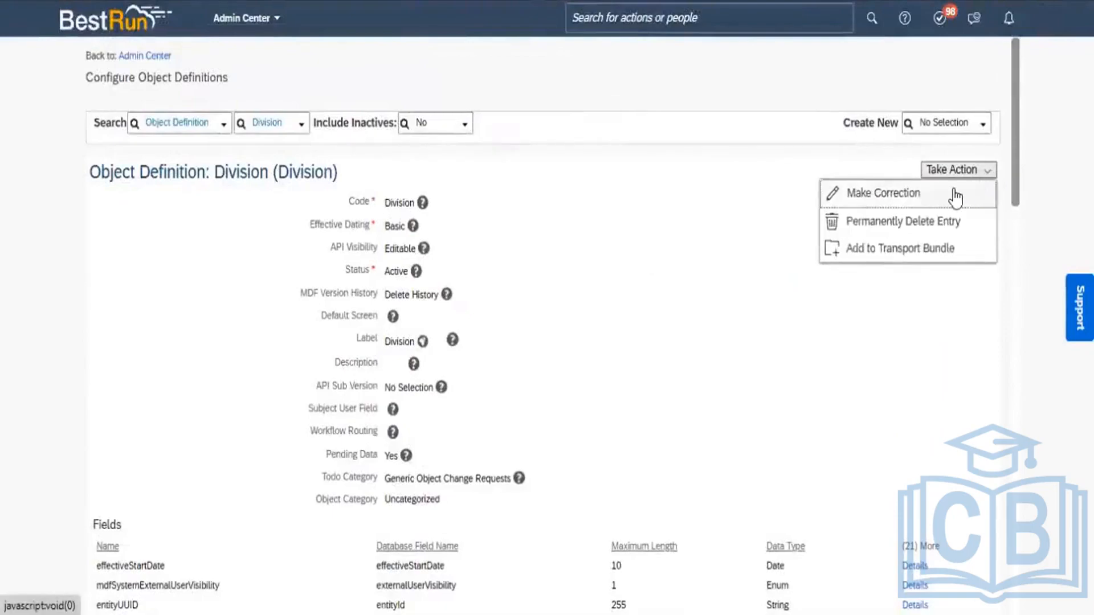
{"action": "left_click", "coordinate": [941, 194]}
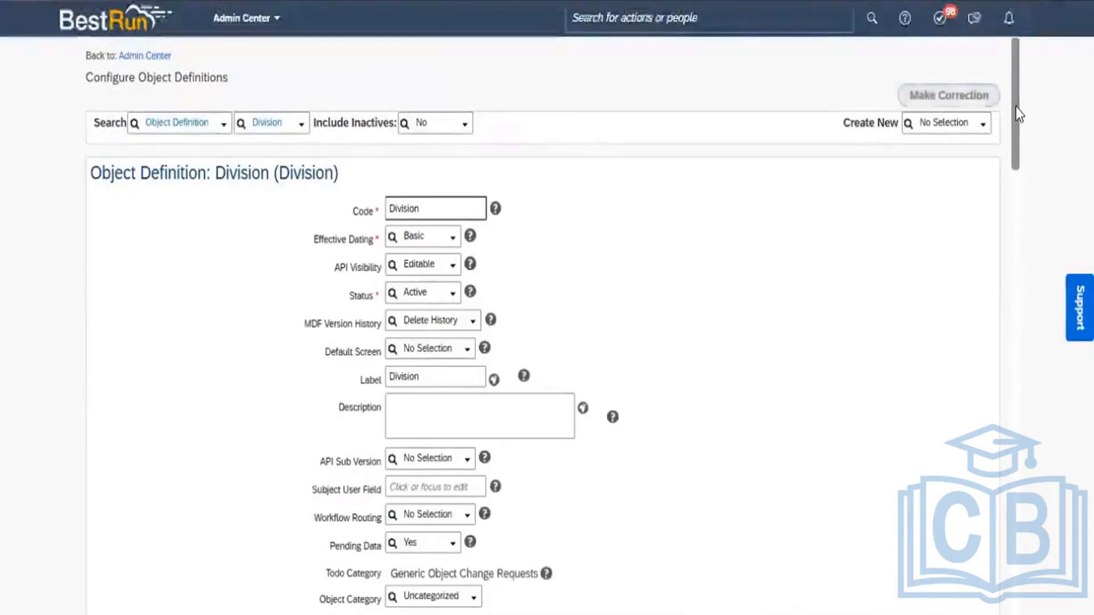
{"action": "left_click_drag", "start_coordinate": [1017, 107], "coordinate": [1033, 420]}
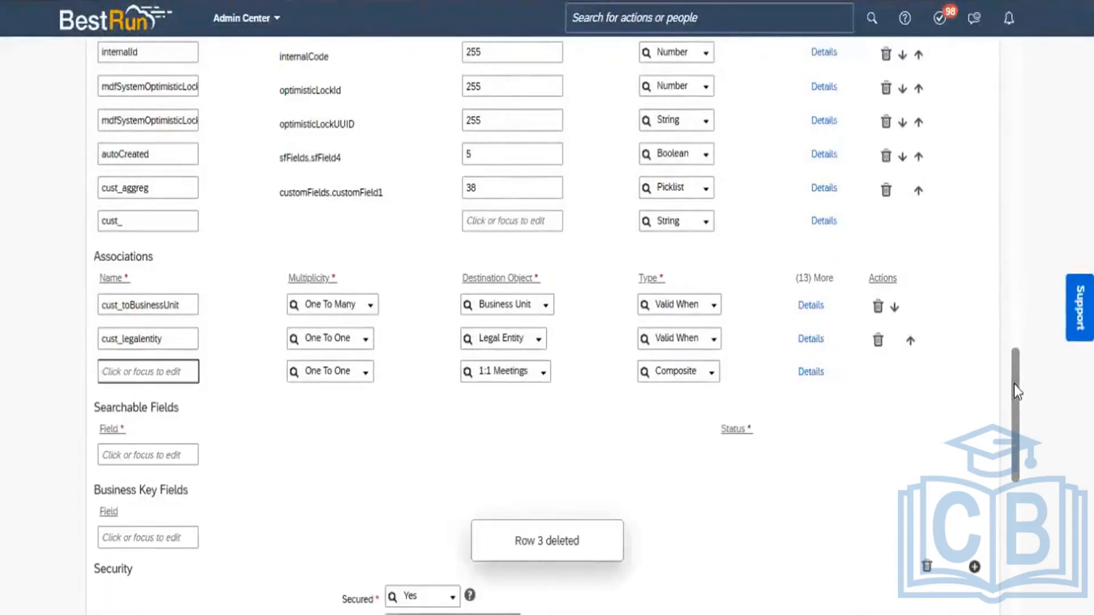
{"action": "left_click_drag", "start_coordinate": [1022, 377], "coordinate": [1030, 546]}
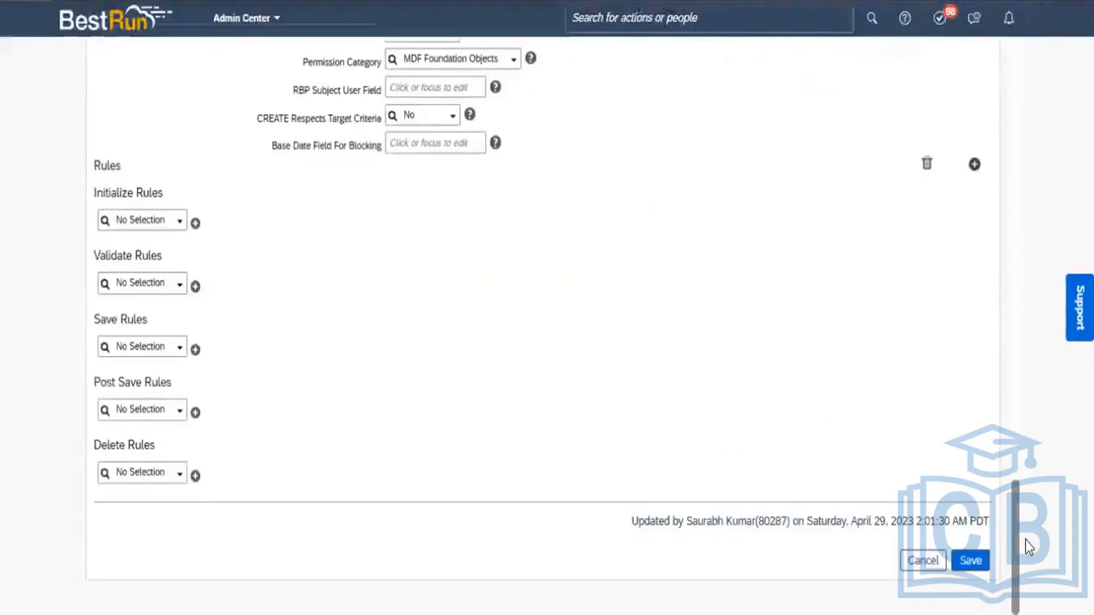
{"action": "left_click", "coordinate": [978, 562]}
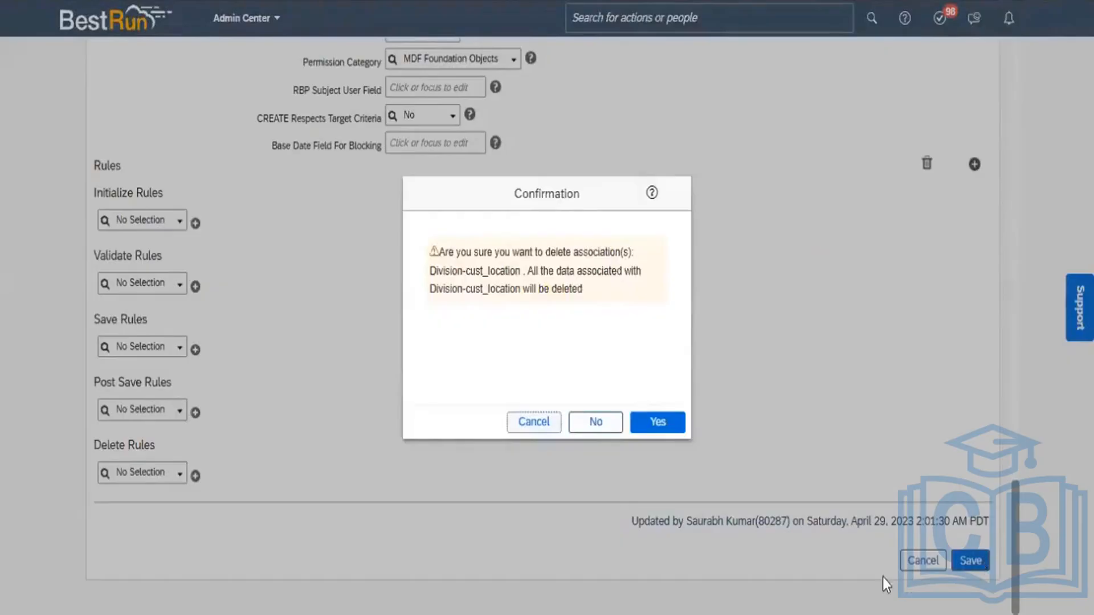
{"action": "left_click", "coordinate": [656, 422]}
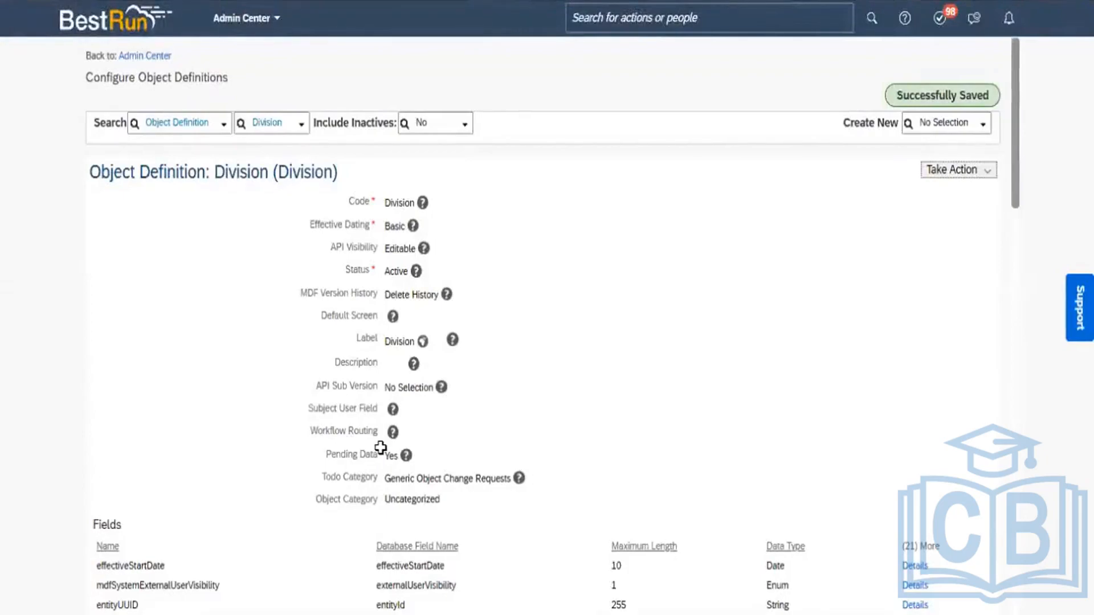
Check the FO to MDF row in the Excel notes, then switch to XMLPad and find the location element in the corporate data model's table view.
{"action": "key", "text": "alt+Tab"}
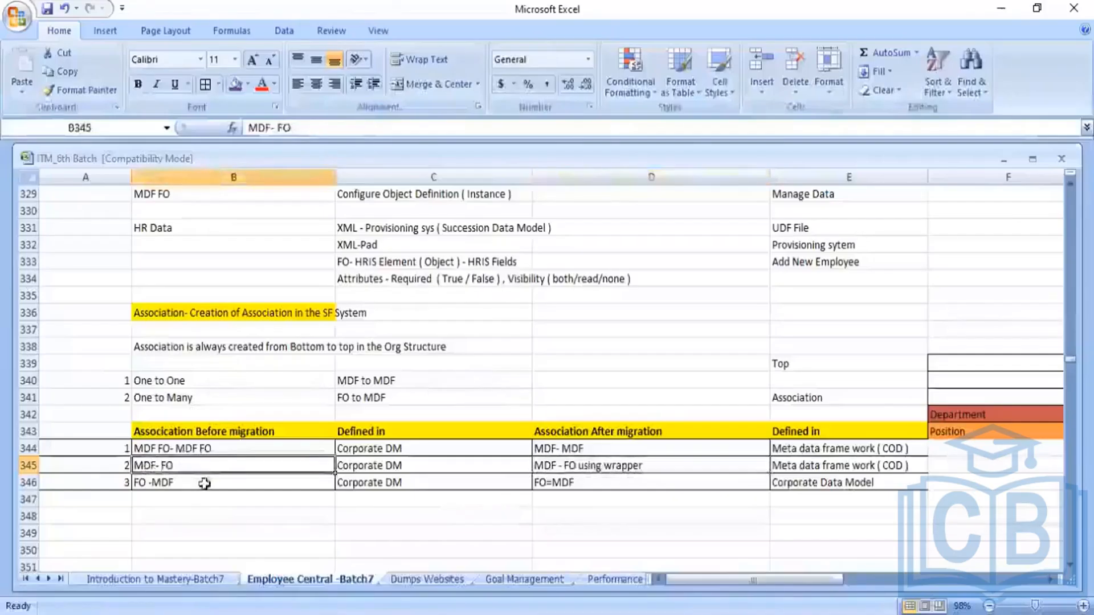
{"action": "left_click", "coordinate": [181, 484]}
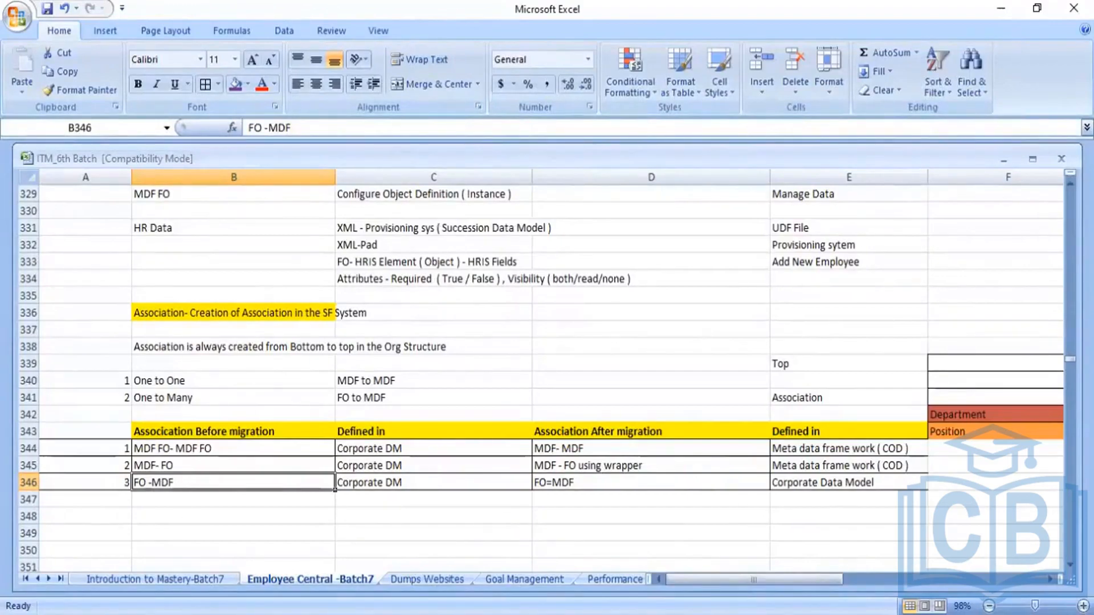
{"action": "key", "text": "alt+Tab"}
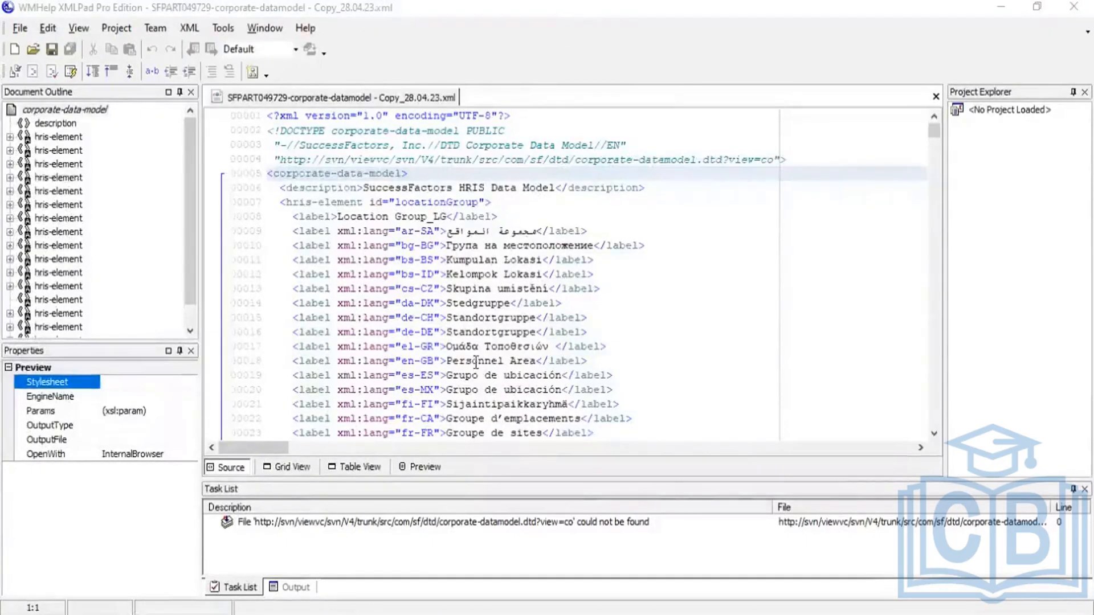
{"action": "left_click", "coordinate": [366, 466]}
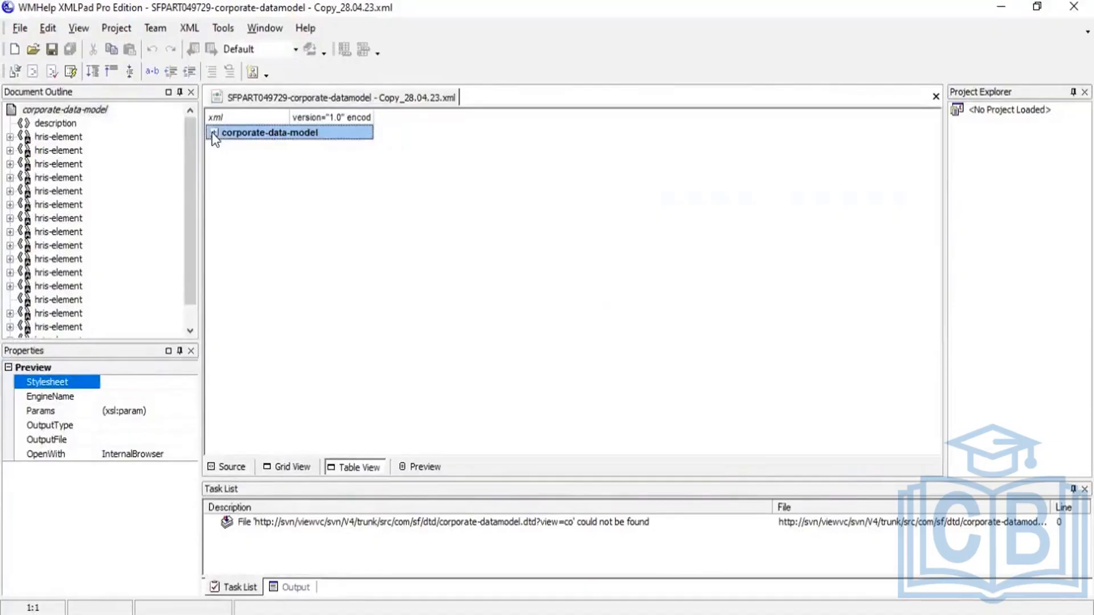
{"action": "left_click", "coordinate": [213, 133]}
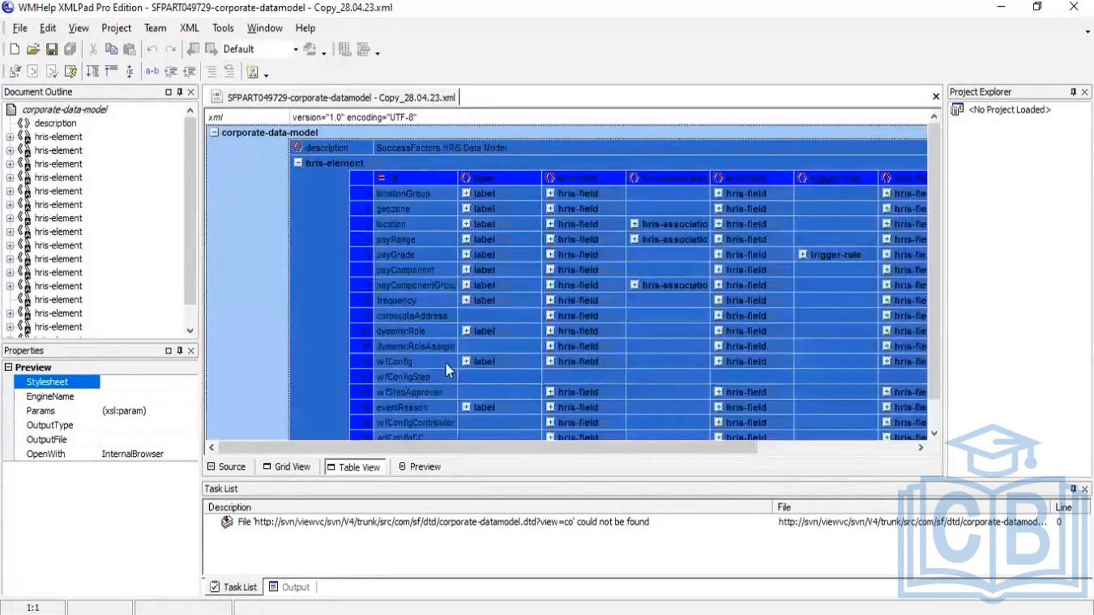
{"action": "left_click", "coordinate": [391, 302]}
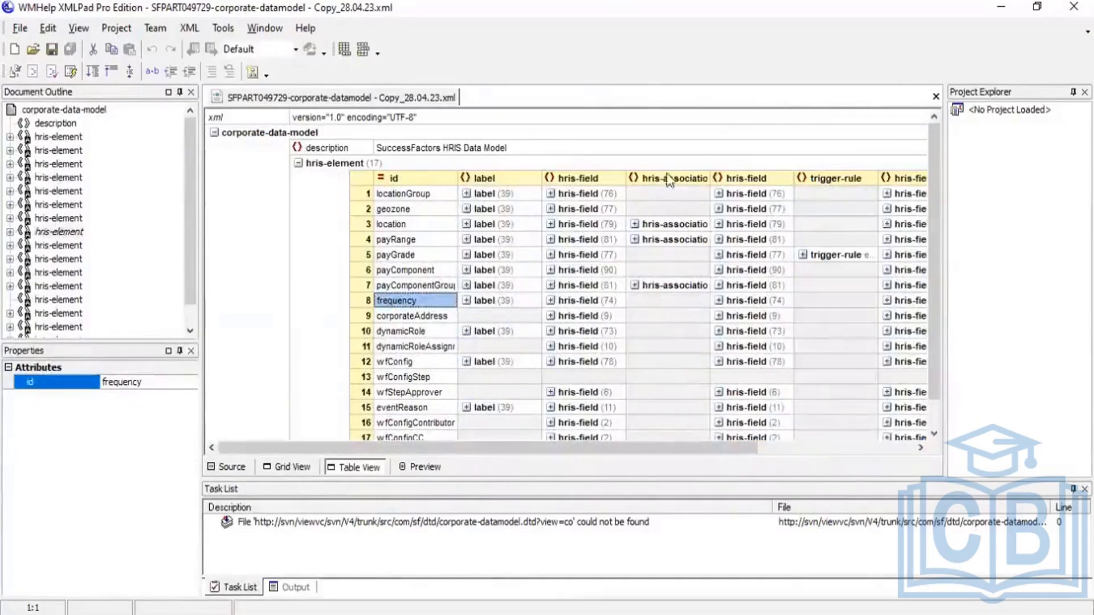
{"action": "left_click_drag", "start_coordinate": [709, 177], "coordinate": [738, 174]}
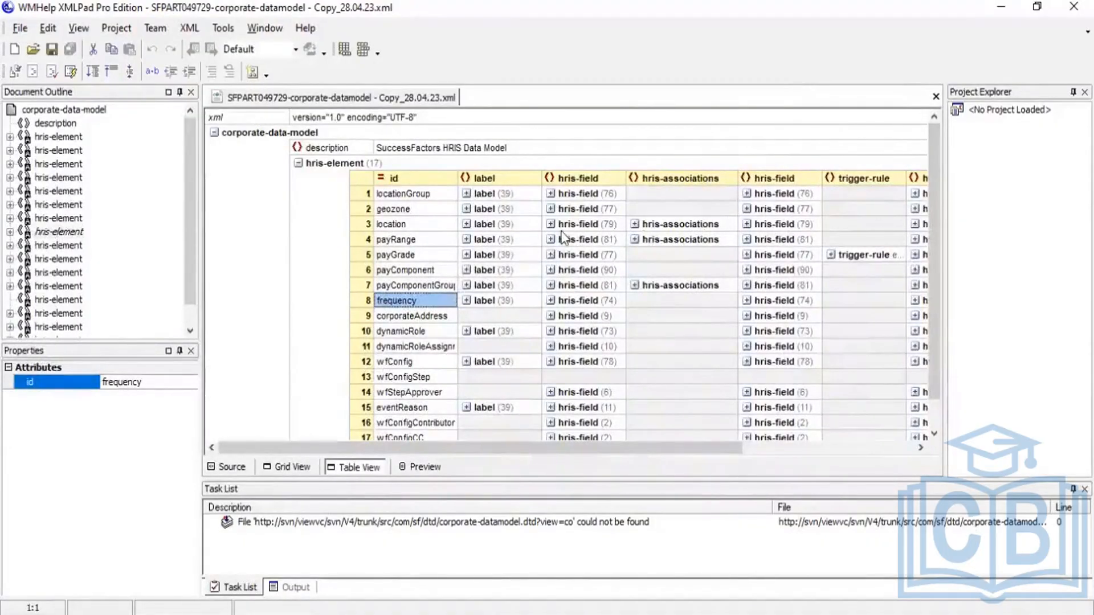
{"action": "left_click", "coordinate": [419, 227]}
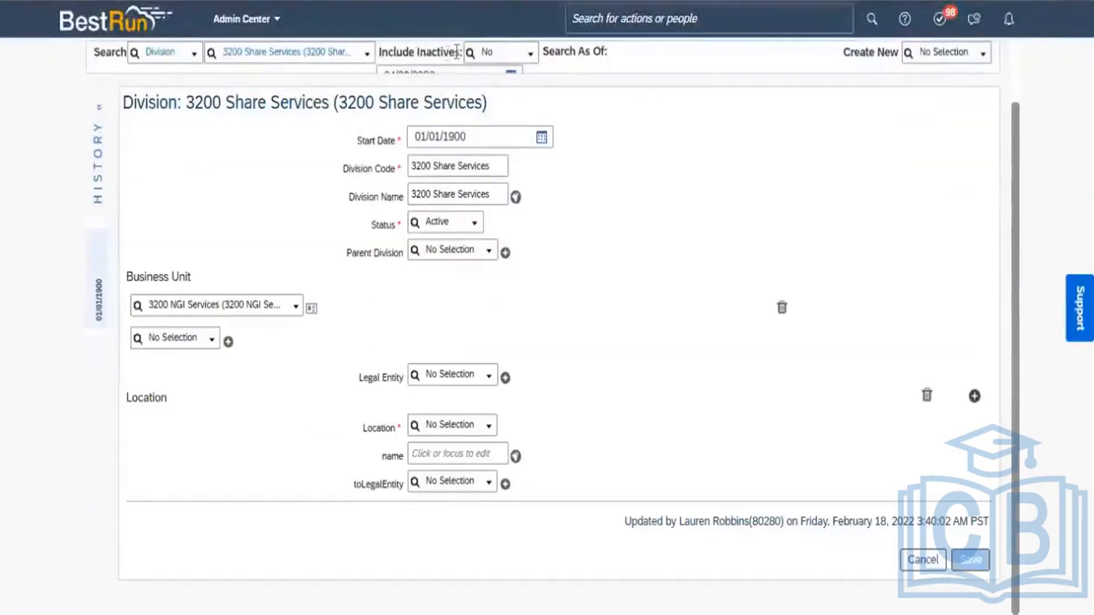
Back in SuccessFactors, open Manage Organization, Pay and Job Structures and choose Location as the object type for the search.
{"action": "left_click", "coordinate": [615, 21]}
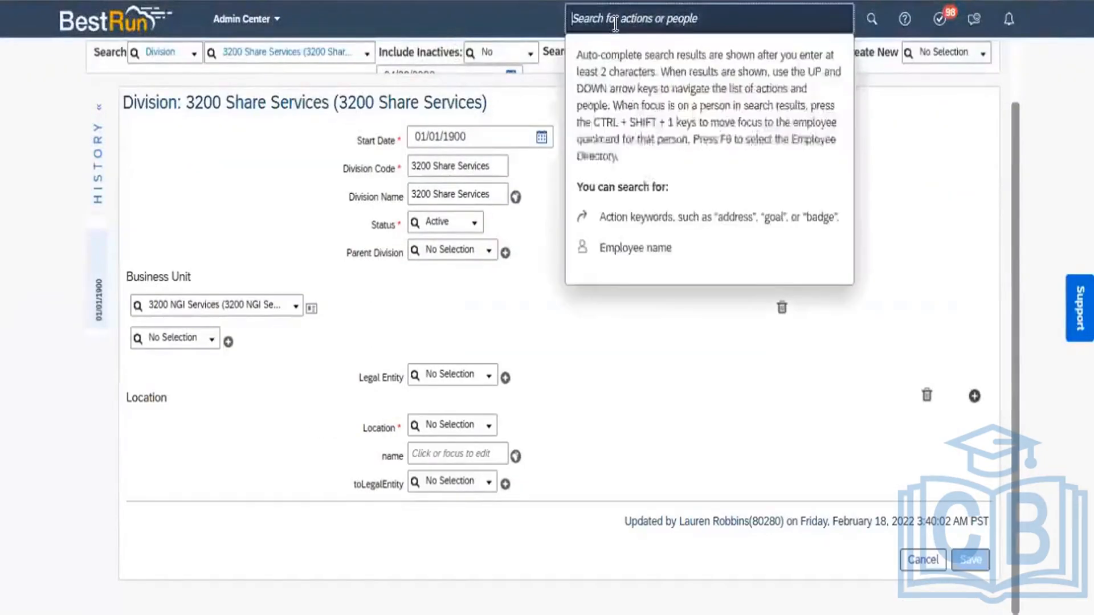
{"action": "type", "text": "MAnage org"}
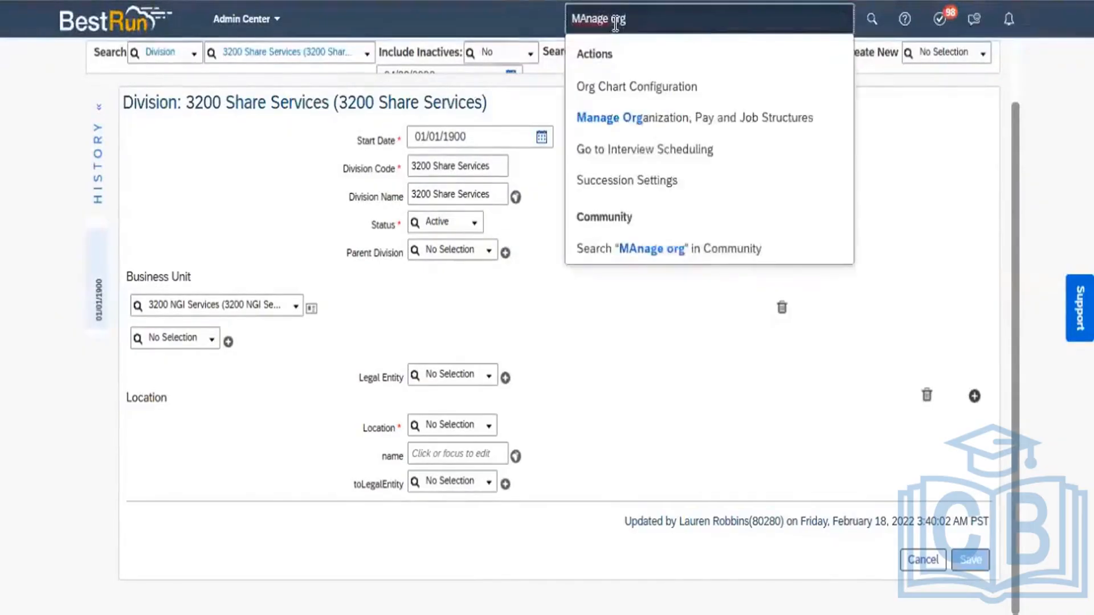
{"action": "left_click", "coordinate": [692, 118]}
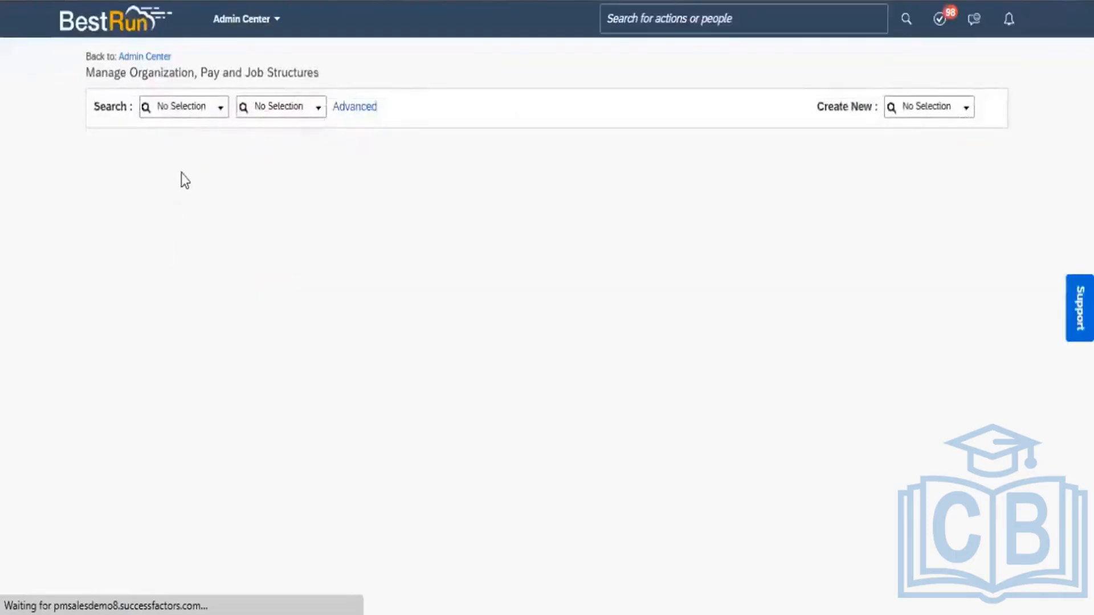
{"action": "left_click", "coordinate": [209, 104]}
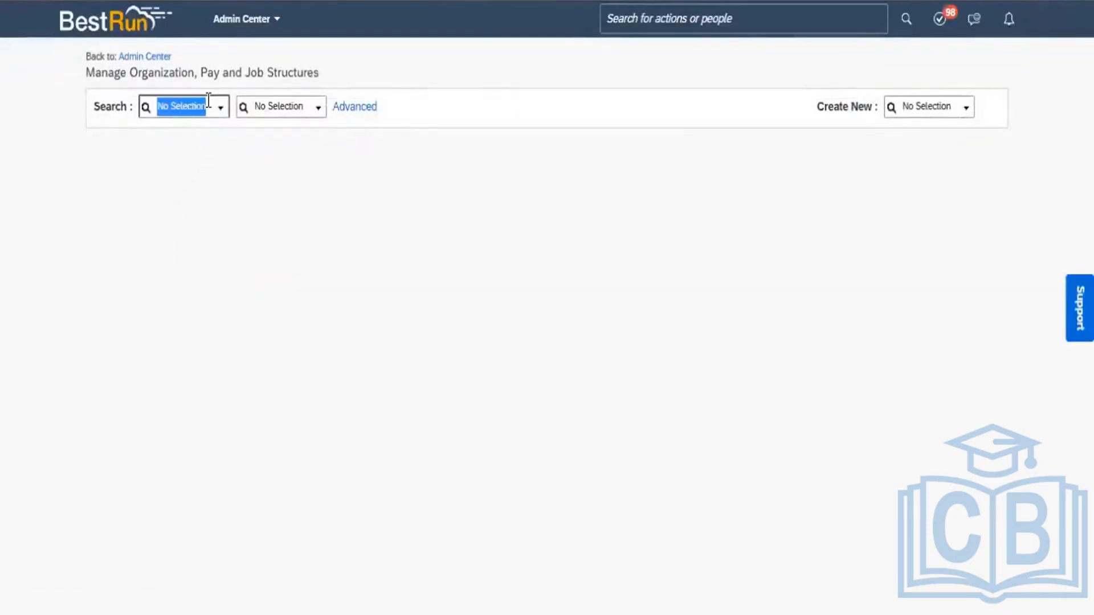
{"action": "type", "text": "locati"}
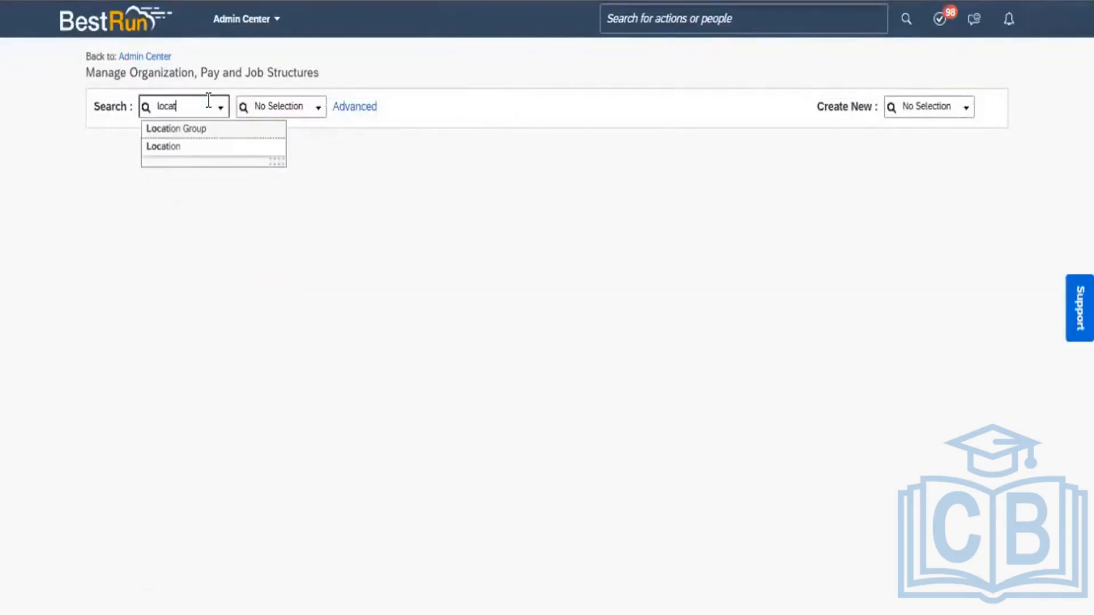
{"action": "type", "text": "on"}
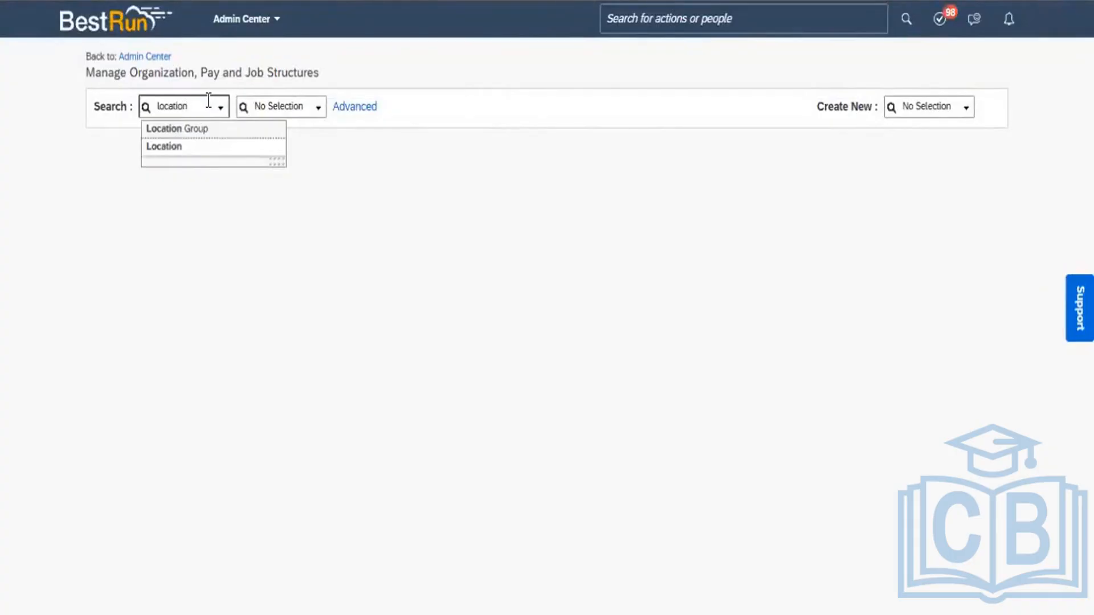
{"action": "left_click", "coordinate": [171, 149]}
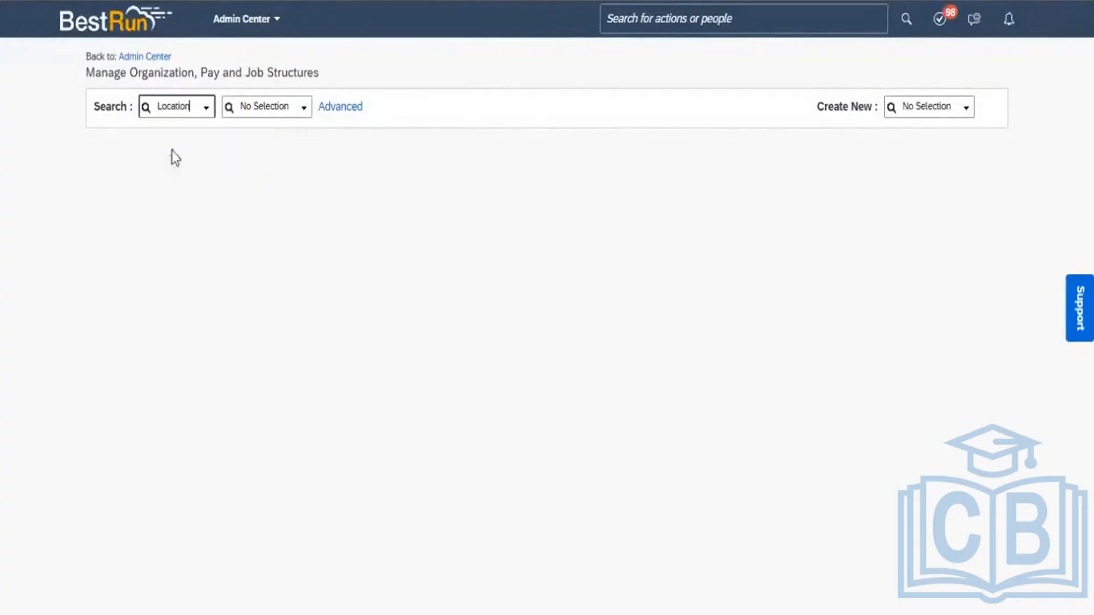
Look up the AIR_DUBAI (DUBAI) location and open its 01/01/2023 record for correction to examine its Legal Entity association.
{"action": "left_click", "coordinate": [308, 113]}
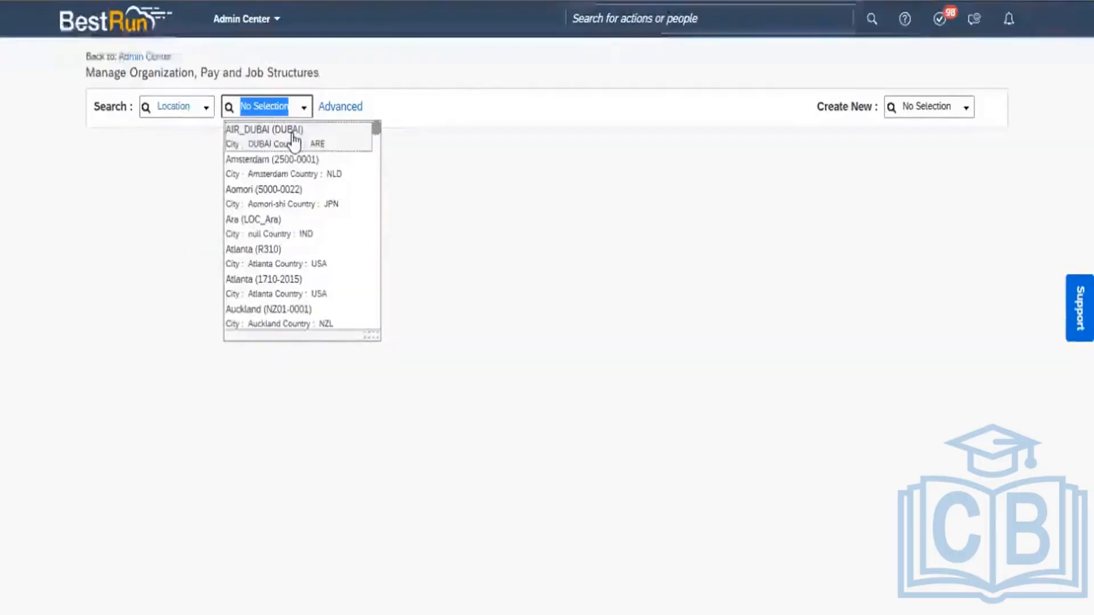
{"action": "left_click", "coordinate": [292, 136]}
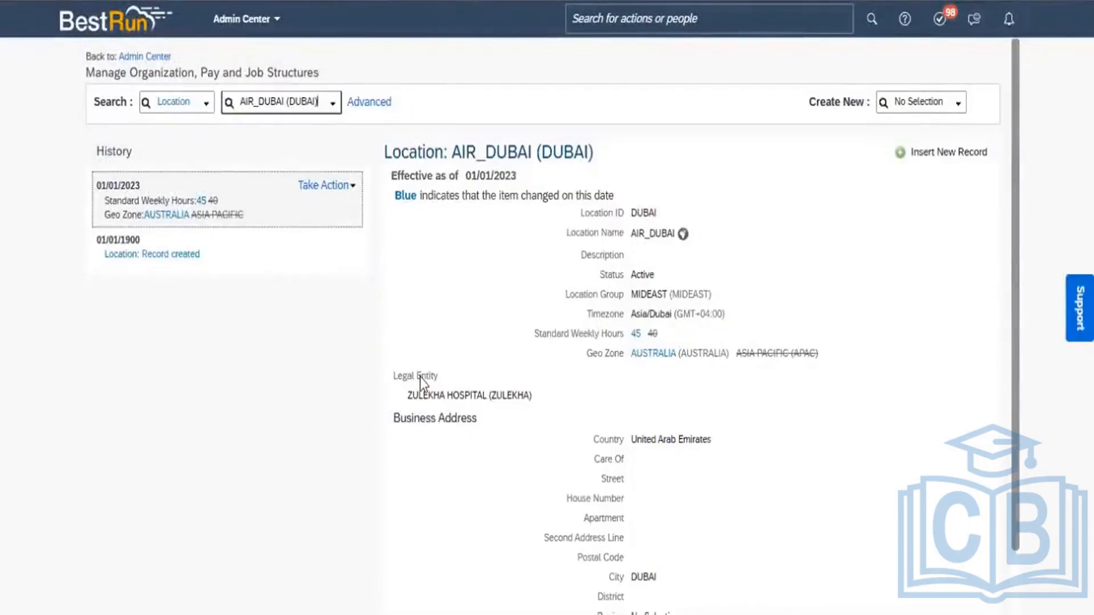
{"action": "left_click", "coordinate": [352, 186]}
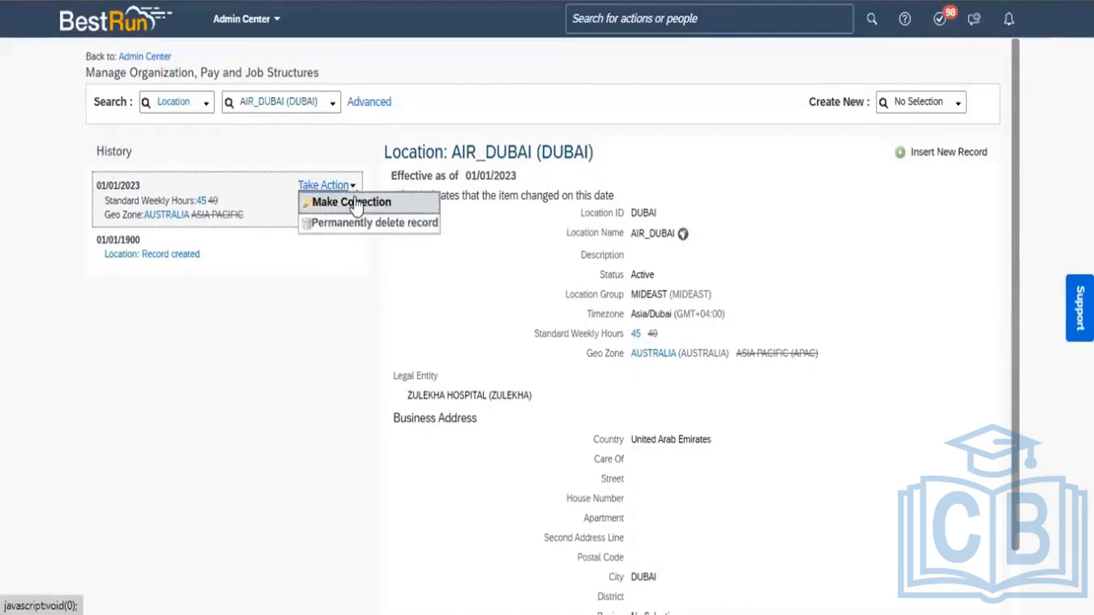
{"action": "left_click", "coordinate": [354, 202]}
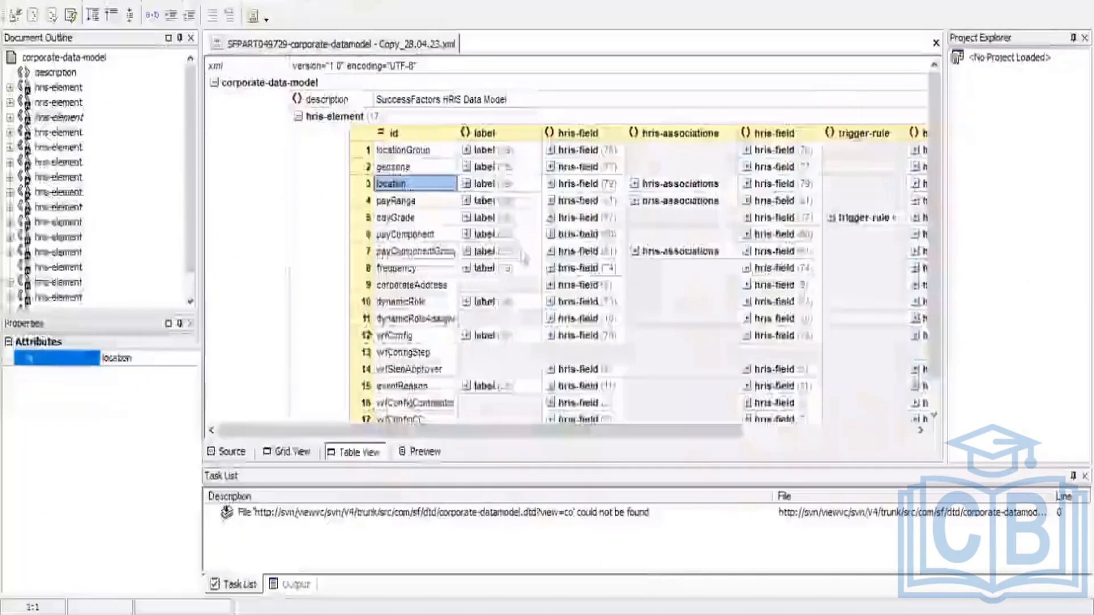
In XMLPad, expand the location element's hris-associations to examine its multiplicities and destination entities, and show the element in the XML source.
{"action": "left_click", "coordinate": [635, 185]}
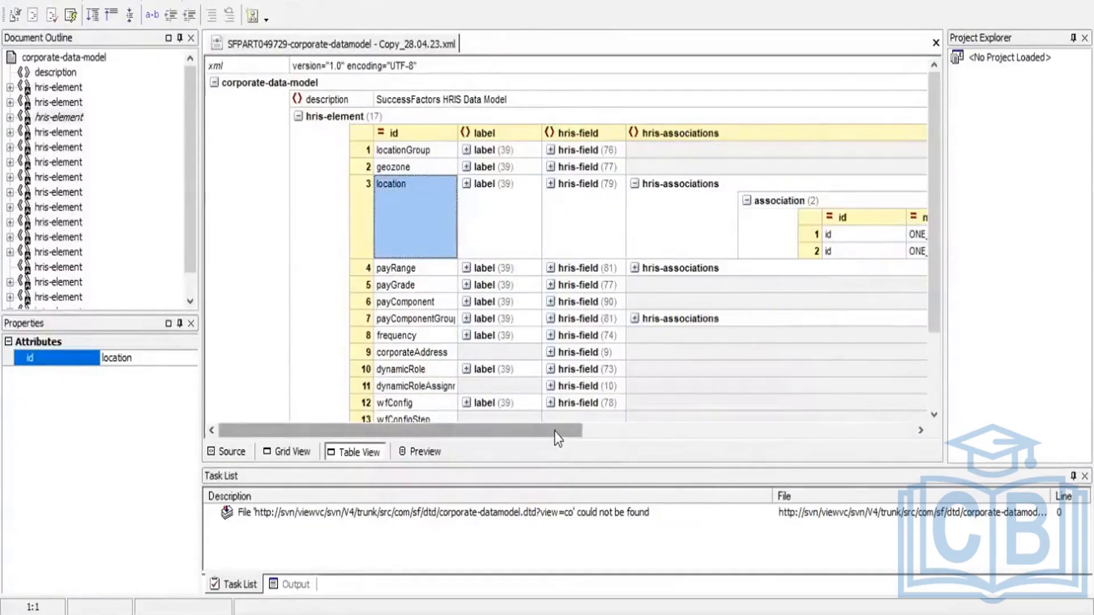
{"action": "left_click_drag", "start_coordinate": [555, 432], "coordinate": [733, 493]}
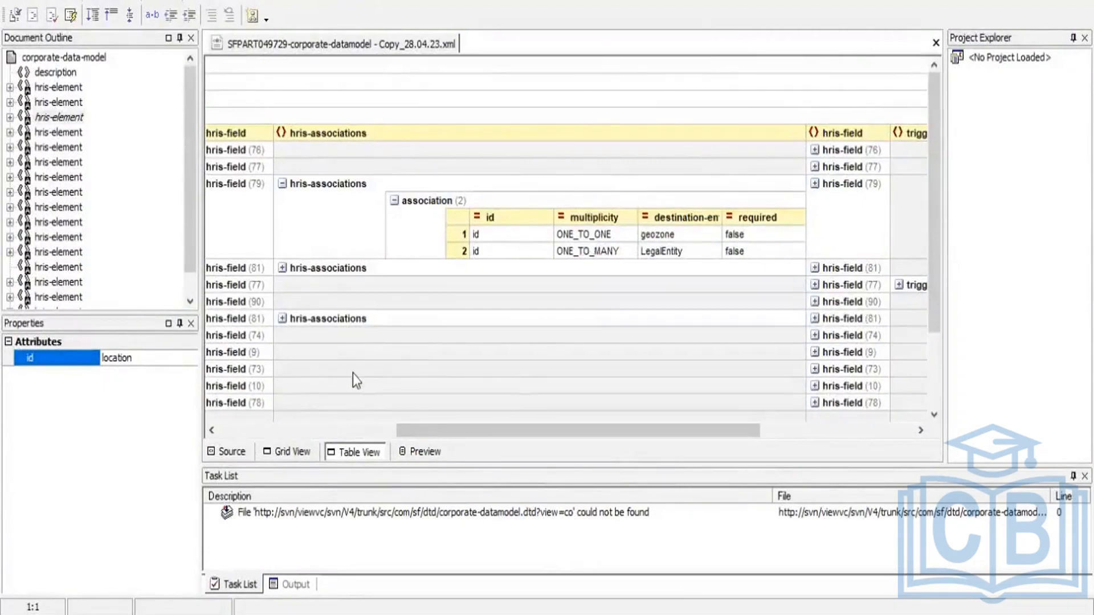
{"action": "left_click", "coordinate": [233, 452]}
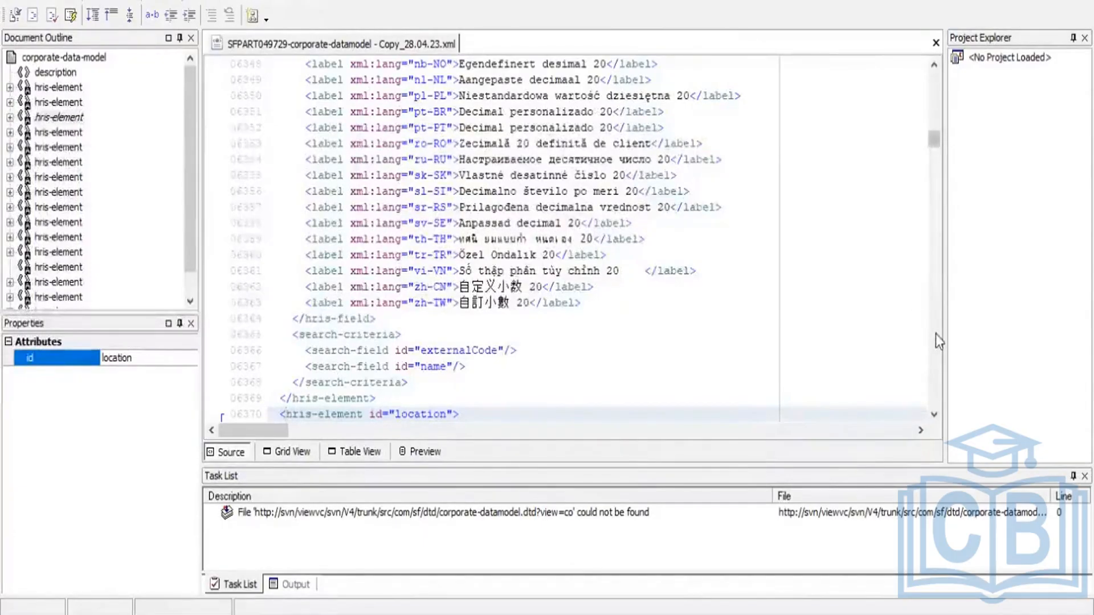
Look through the location element's fields in the XML source down to its hris-associations block.
{"action": "scroll", "coordinate": [935, 334], "scroll_direction": "down", "scroll_amount": 20}
{"action": "scroll", "coordinate": [937, 335], "scroll_direction": "down", "scroll_amount": 15}
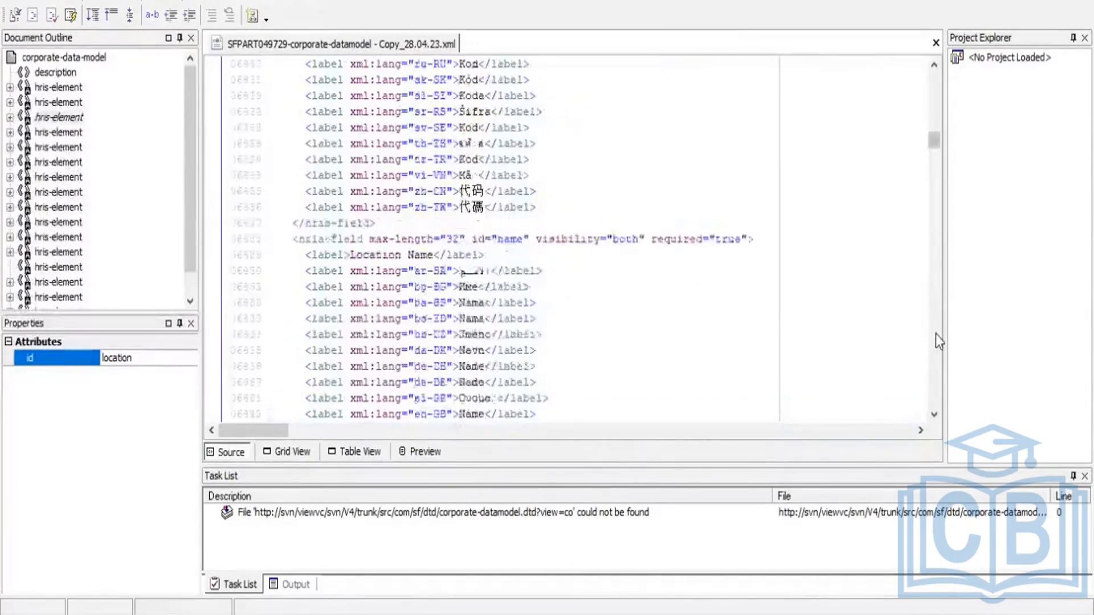
{"action": "scroll", "coordinate": [935, 334], "scroll_direction": "down", "scroll_amount": 20}
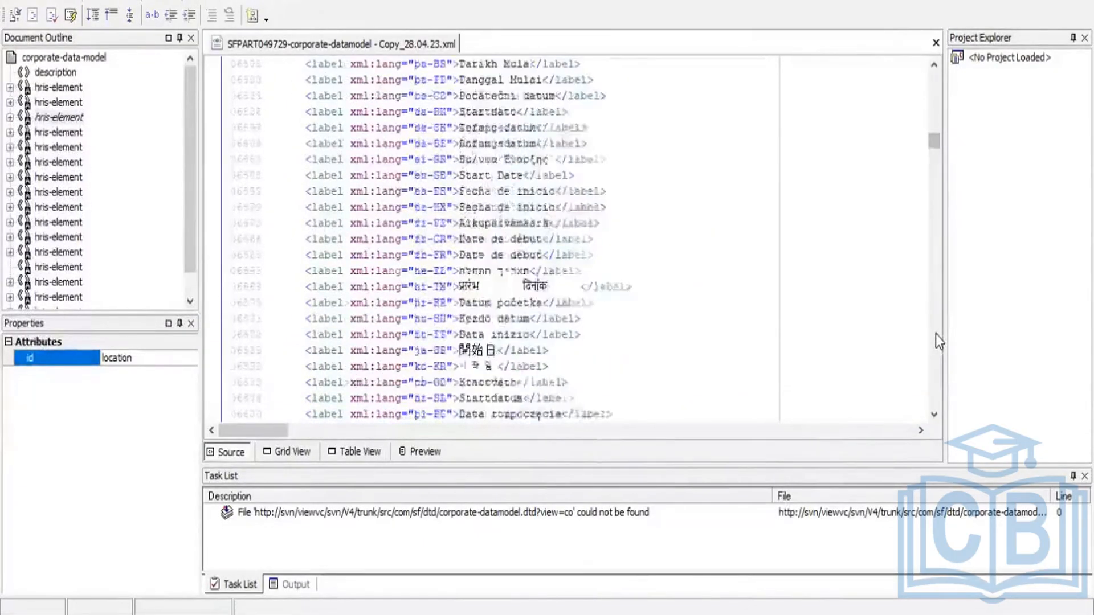
{"action": "scroll", "coordinate": [936, 334], "scroll_direction": "down", "scroll_amount": 20}
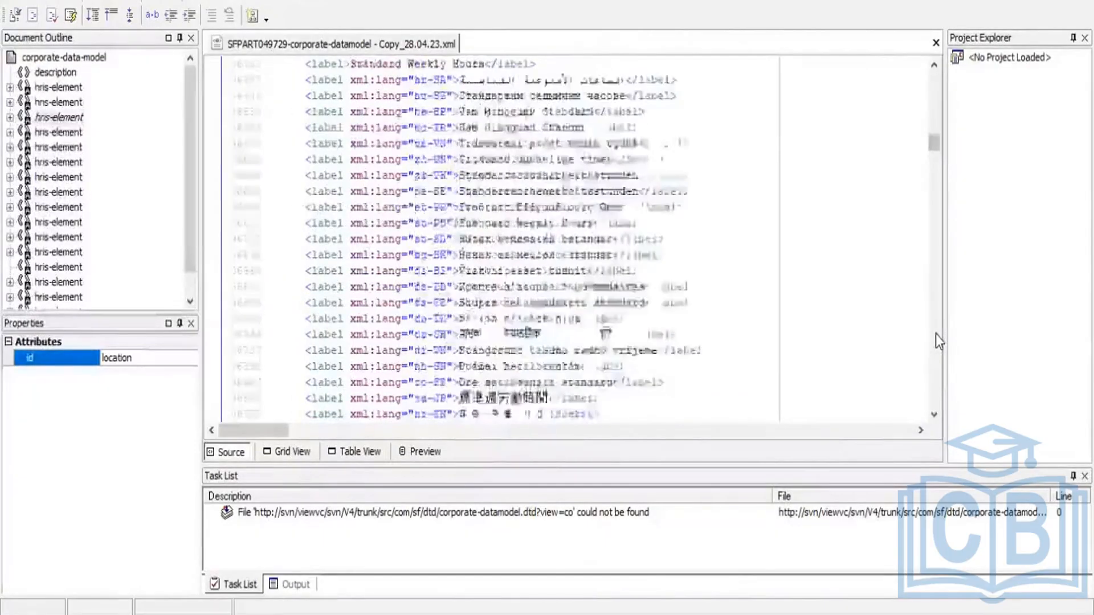
{"action": "scroll", "coordinate": [935, 334], "scroll_direction": "down", "scroll_amount": 20}
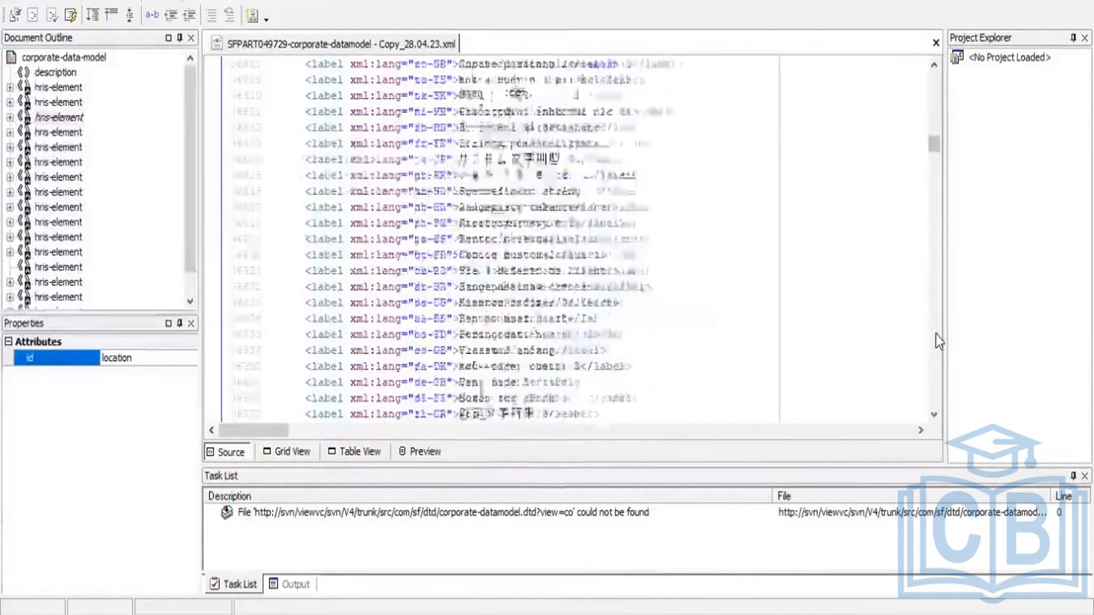
{"action": "scroll", "coordinate": [935, 334], "scroll_direction": "down", "scroll_amount": 20}
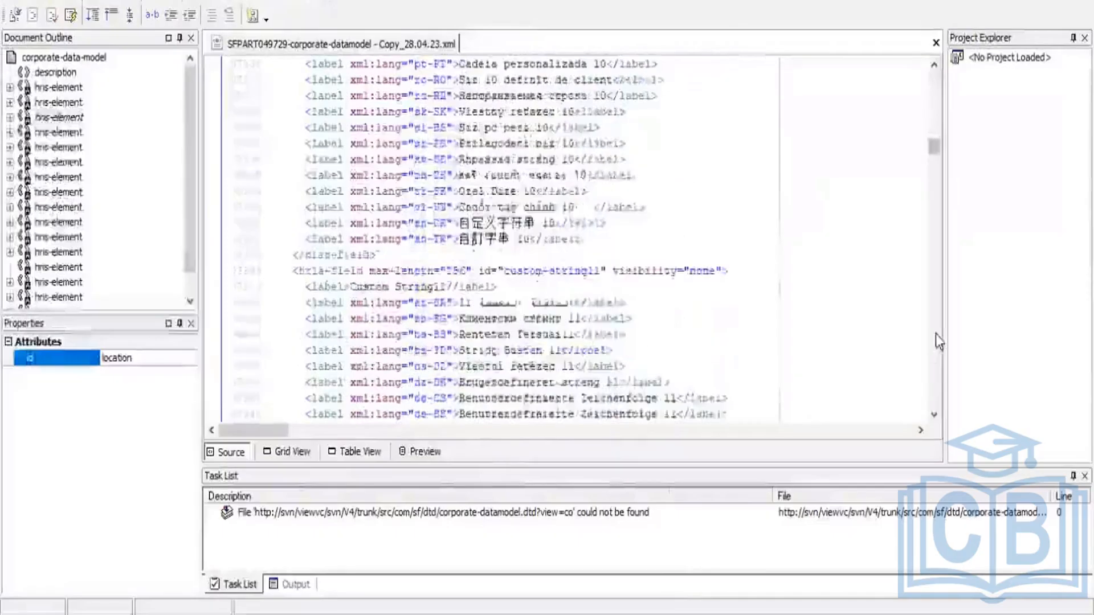
{"action": "scroll", "coordinate": [937, 341], "scroll_direction": "down", "scroll_amount": 20}
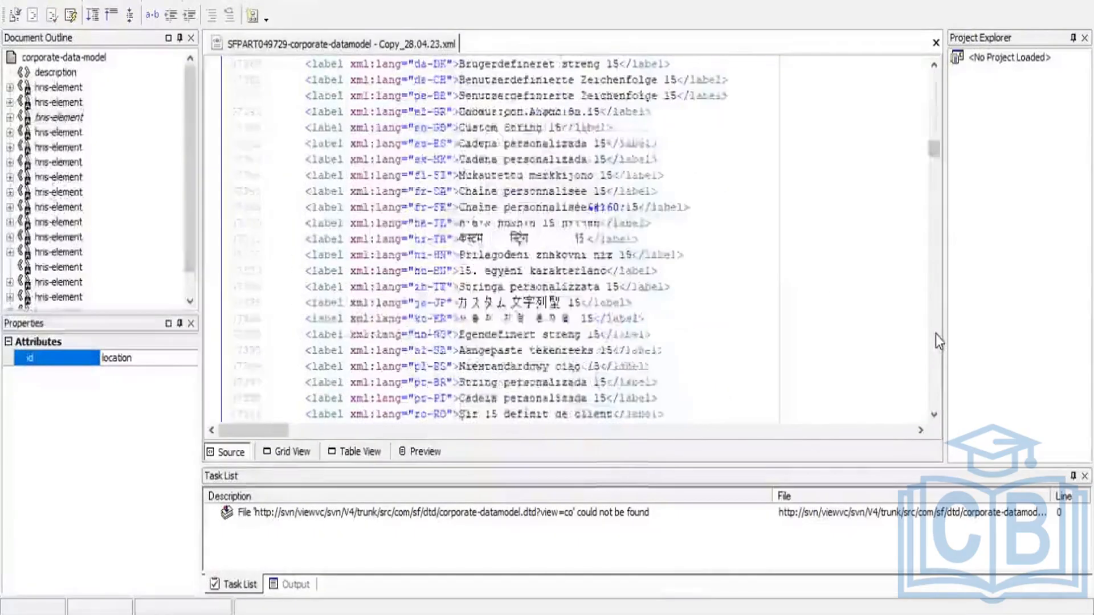
{"action": "scroll", "coordinate": [935, 333], "scroll_direction": "down", "scroll_amount": 20}
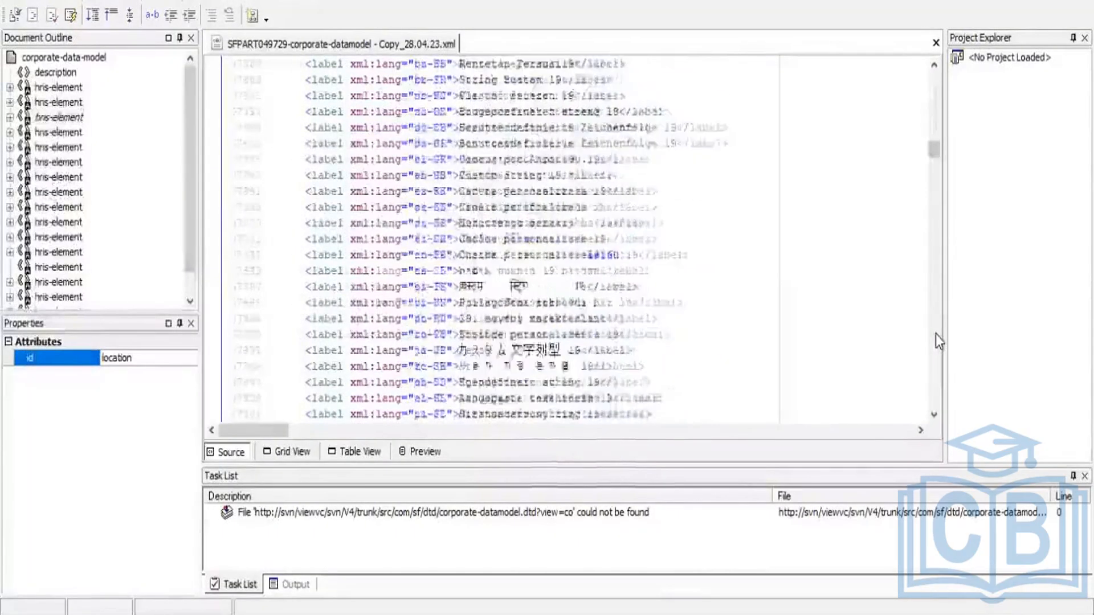
{"action": "scroll", "coordinate": [935, 334], "scroll_direction": "down", "scroll_amount": 20}
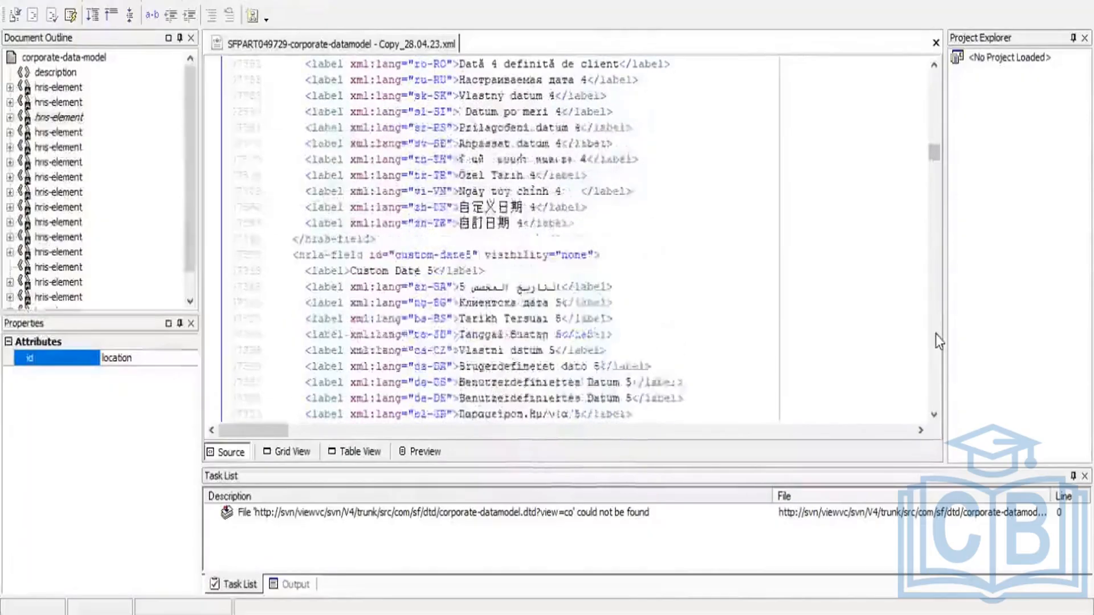
{"action": "scroll", "coordinate": [936, 334], "scroll_direction": "down", "scroll_amount": 20}
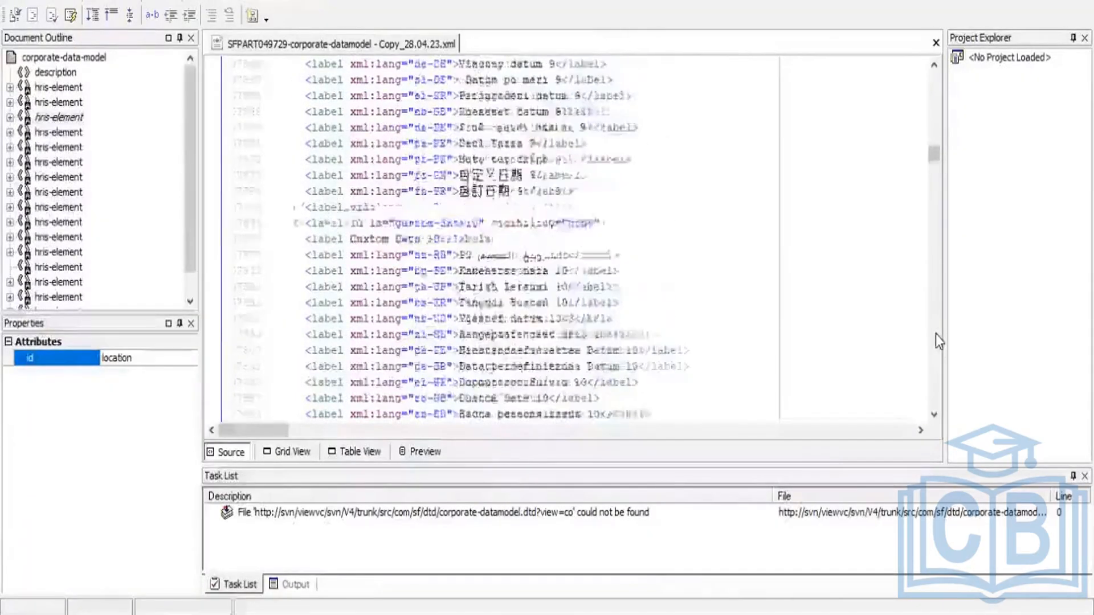
{"action": "scroll", "coordinate": [936, 341], "scroll_direction": "down", "scroll_amount": 5}
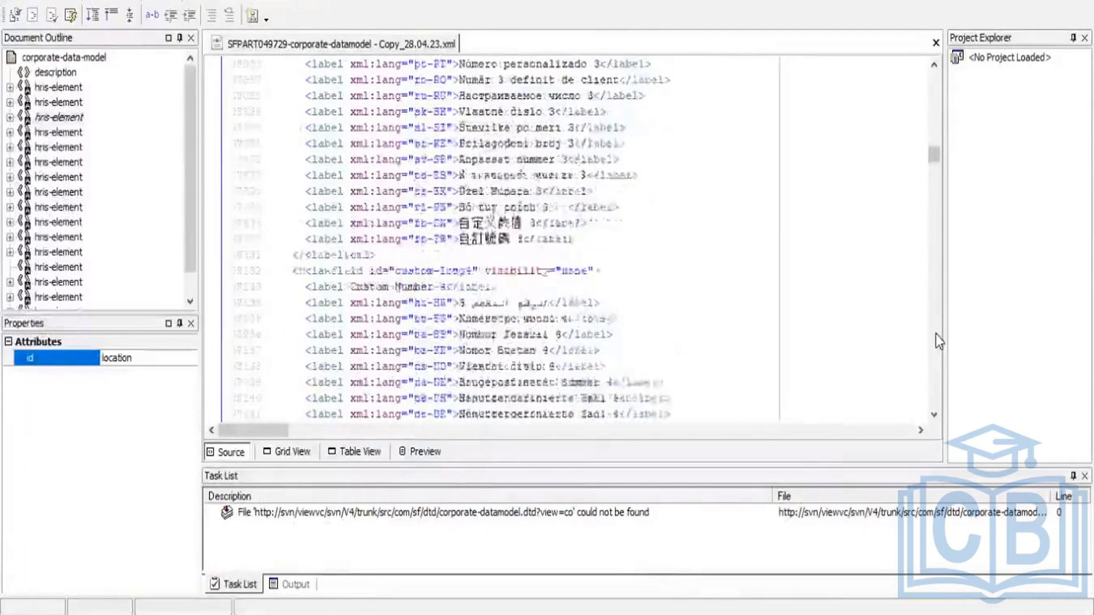
{"action": "scroll", "coordinate": [936, 334], "scroll_direction": "down", "scroll_amount": 20}
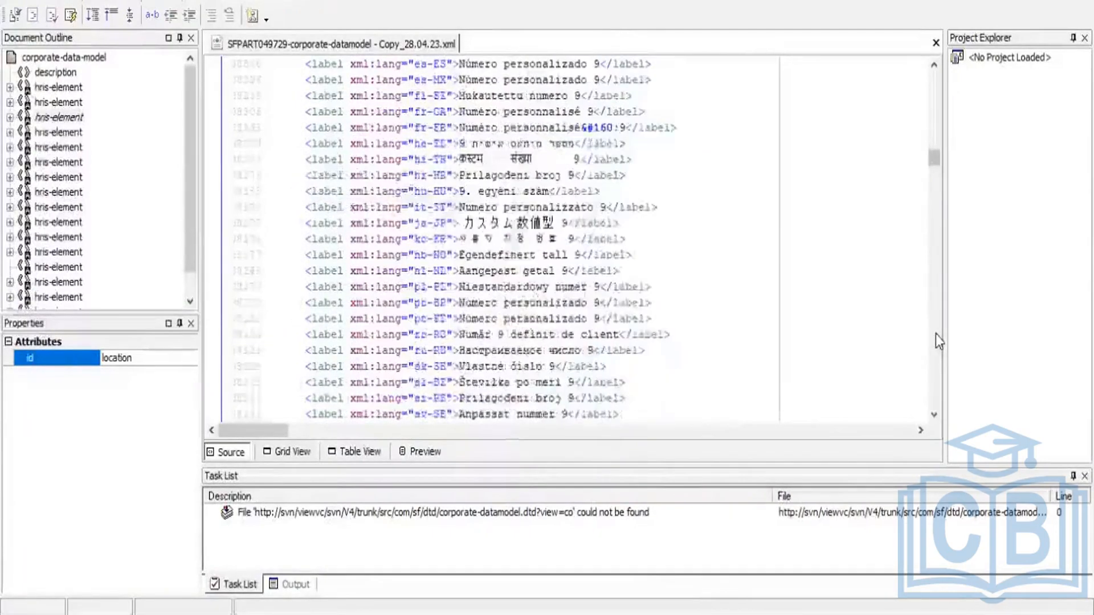
{"action": "scroll", "coordinate": [936, 341], "scroll_direction": "down", "scroll_amount": 20}
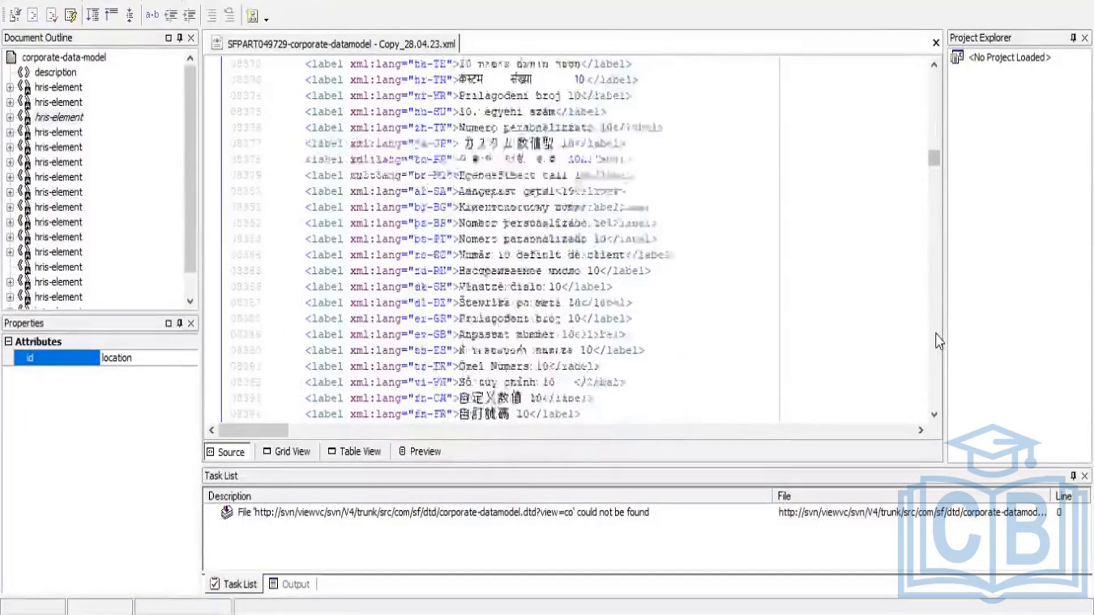
{"action": "scroll", "coordinate": [935, 334], "scroll_direction": "down", "scroll_amount": 20}
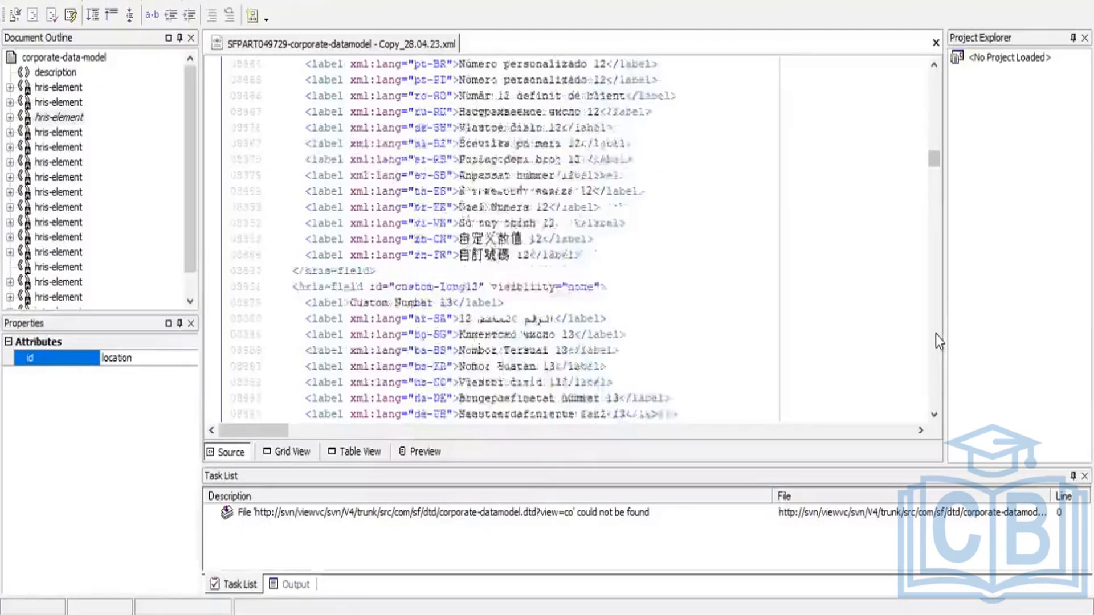
{"action": "scroll", "coordinate": [936, 334], "scroll_direction": "down", "scroll_amount": 15}
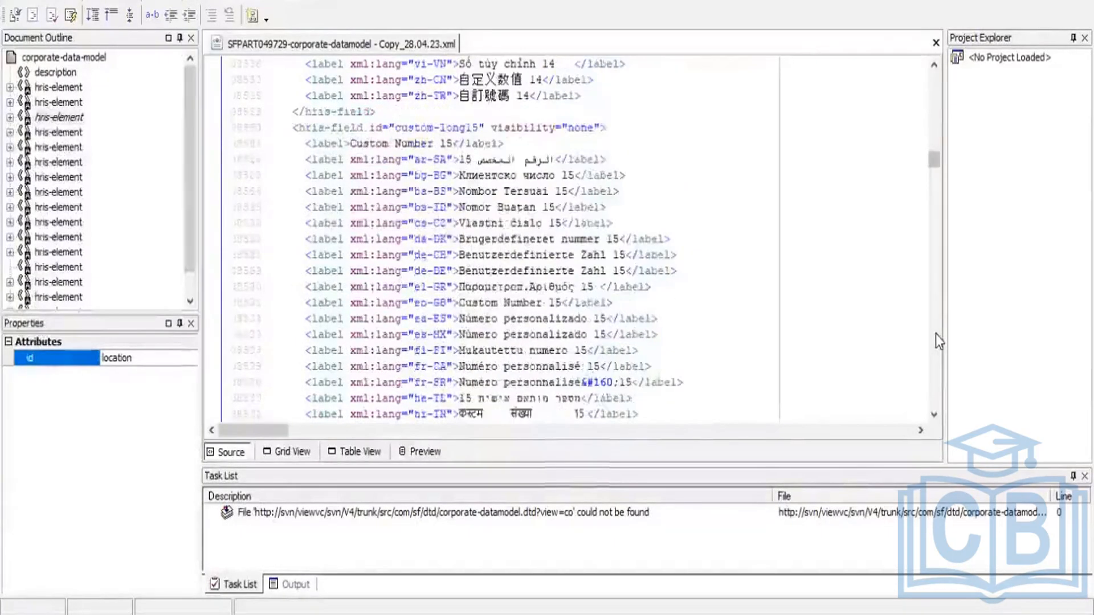
{"action": "scroll", "coordinate": [936, 334], "scroll_direction": "down", "scroll_amount": 20}
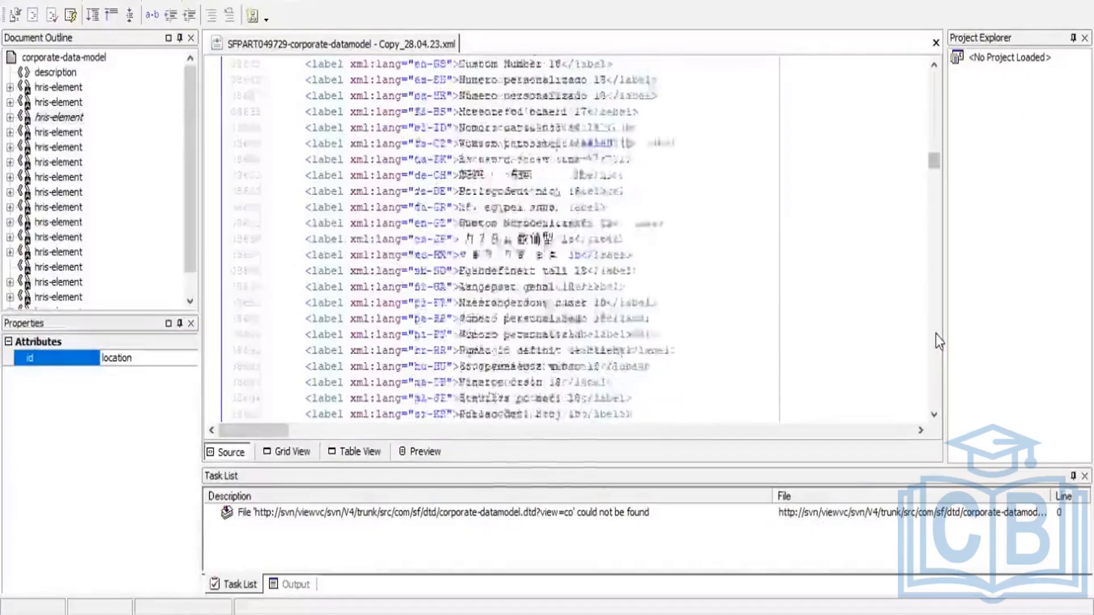
{"action": "scroll", "coordinate": [936, 334], "scroll_direction": "down", "scroll_amount": 15}
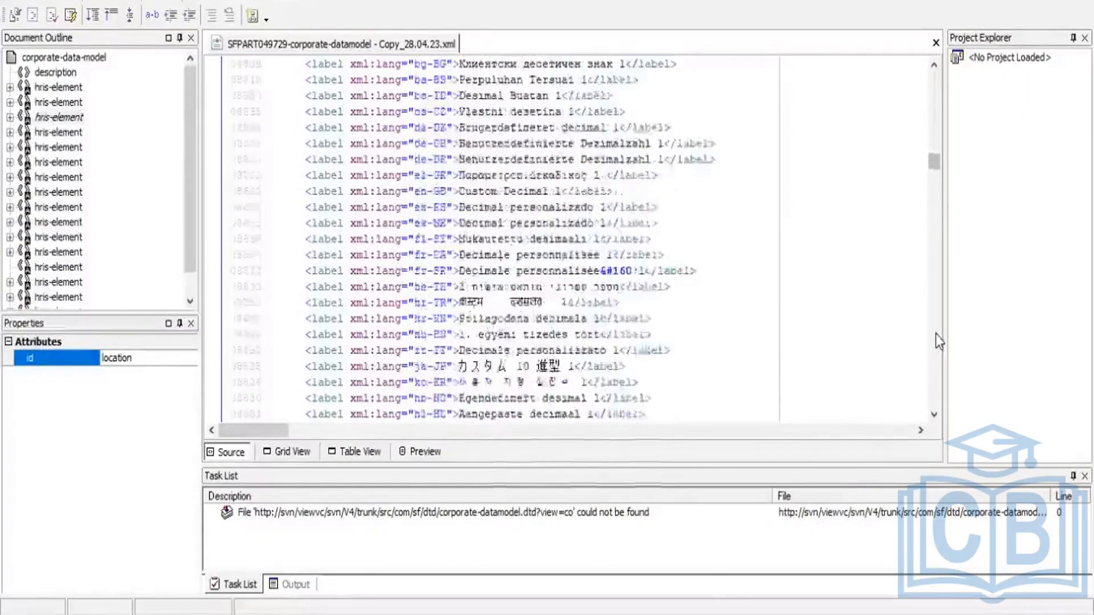
{"action": "scroll", "coordinate": [936, 334], "scroll_direction": "down", "scroll_amount": 20}
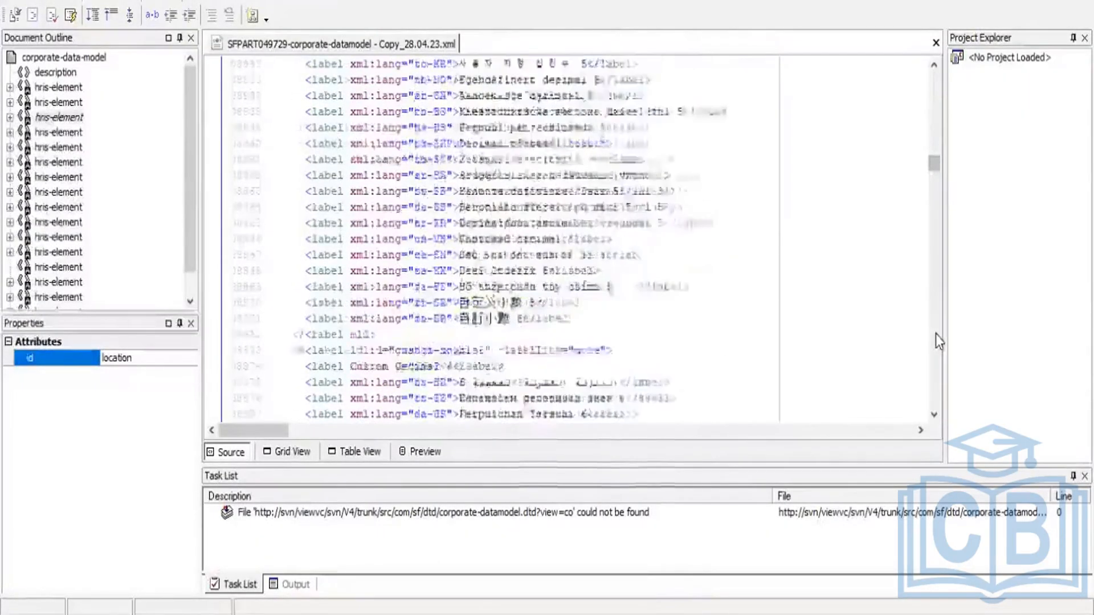
{"action": "scroll", "coordinate": [935, 334], "scroll_direction": "down", "scroll_amount": 20}
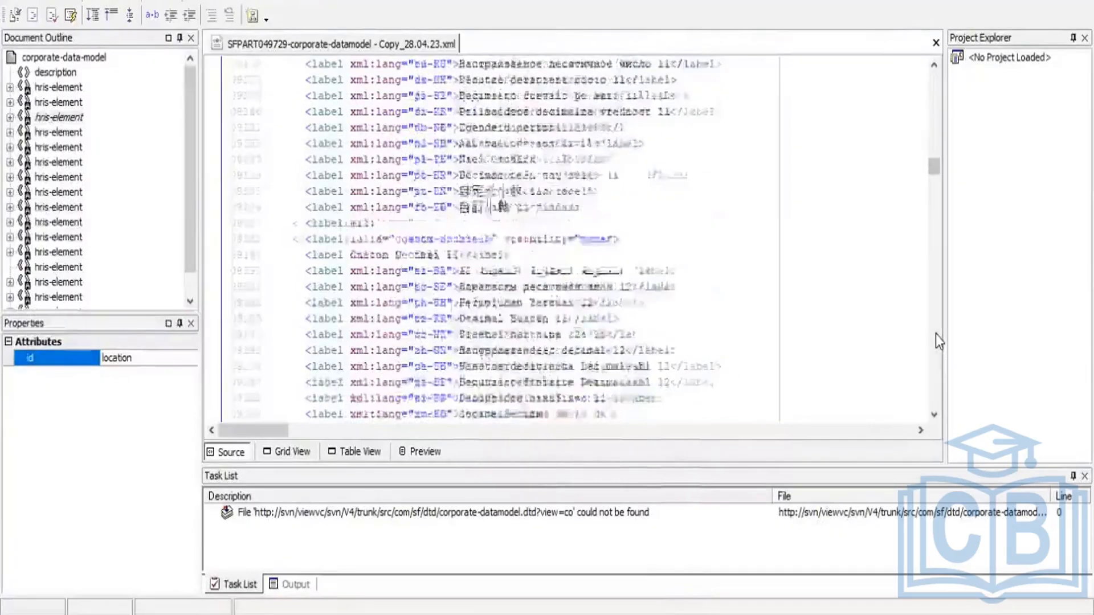
{"action": "scroll", "coordinate": [936, 341], "scroll_direction": "down", "scroll_amount": 8}
{"action": "scroll", "coordinate": [936, 334], "scroll_direction": "down", "scroll_amount": 20}
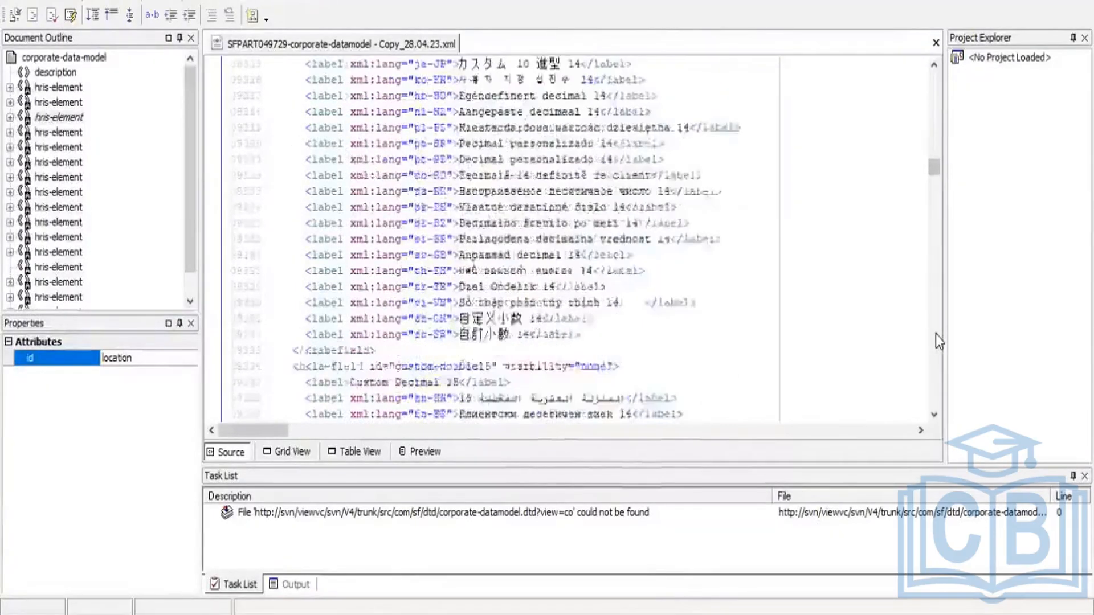
{"action": "scroll", "coordinate": [935, 334], "scroll_direction": "down", "scroll_amount": 20}
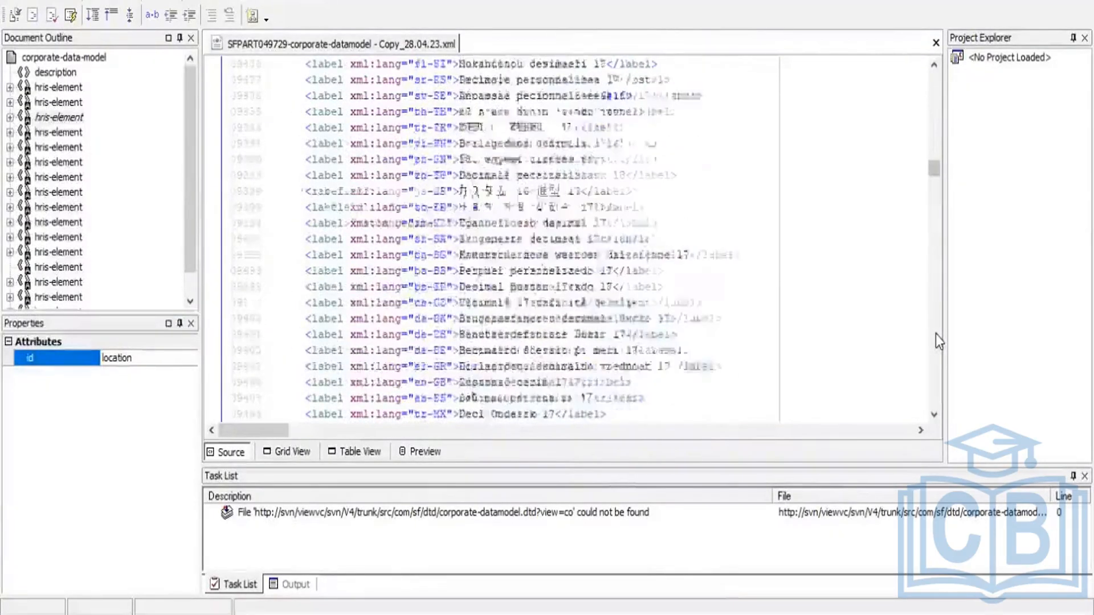
{"action": "scroll", "coordinate": [936, 334], "scroll_direction": "down", "scroll_amount": 15}
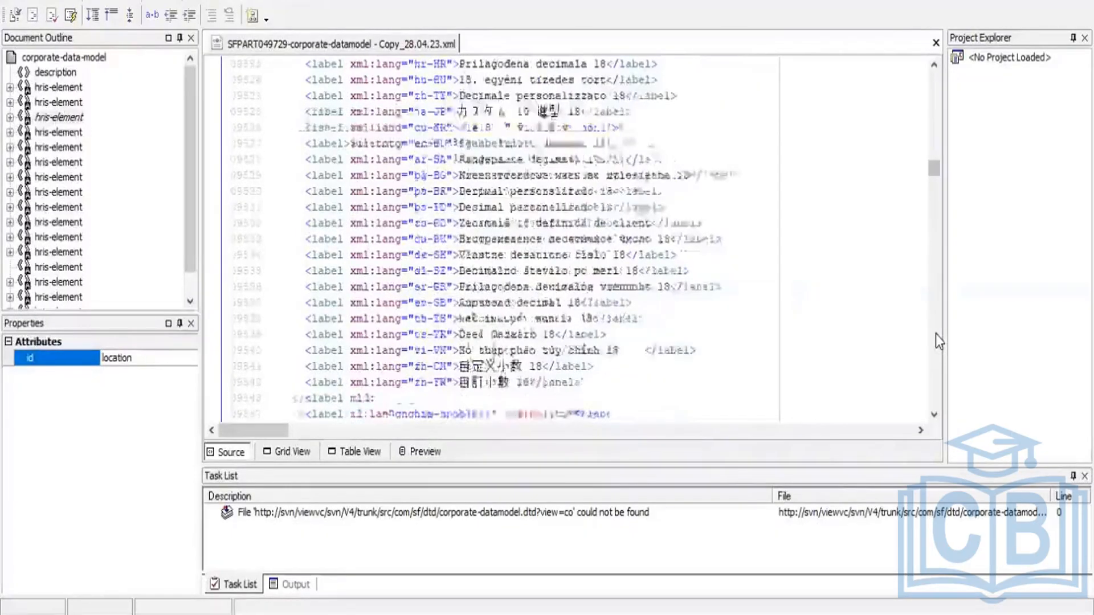
{"action": "scroll", "coordinate": [935, 334], "scroll_direction": "down", "scroll_amount": 7}
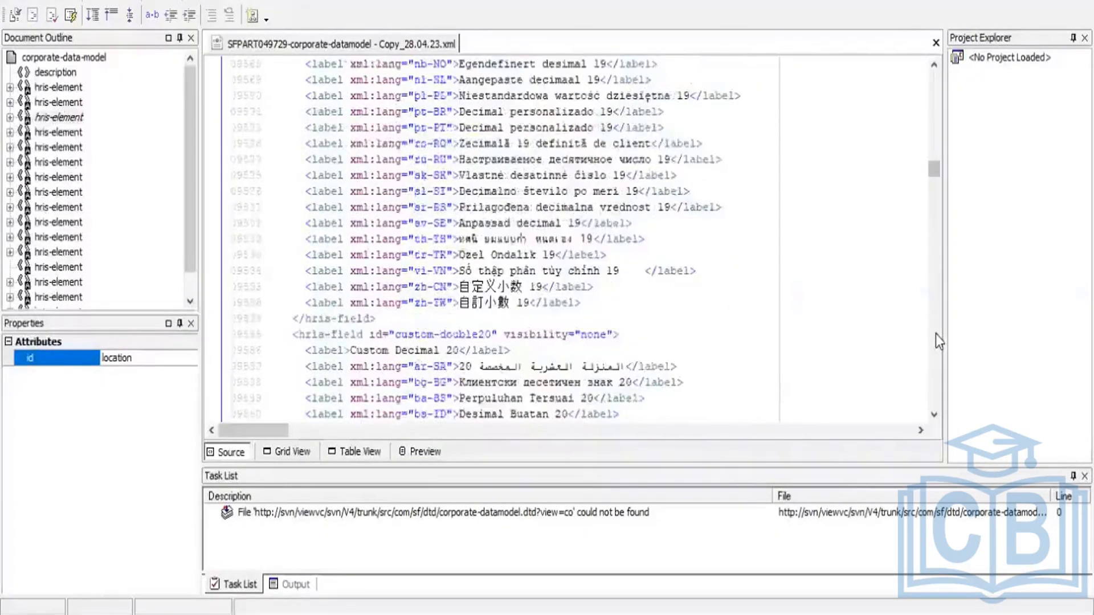
{"action": "scroll", "coordinate": [936, 334], "scroll_direction": "down", "scroll_amount": 8}
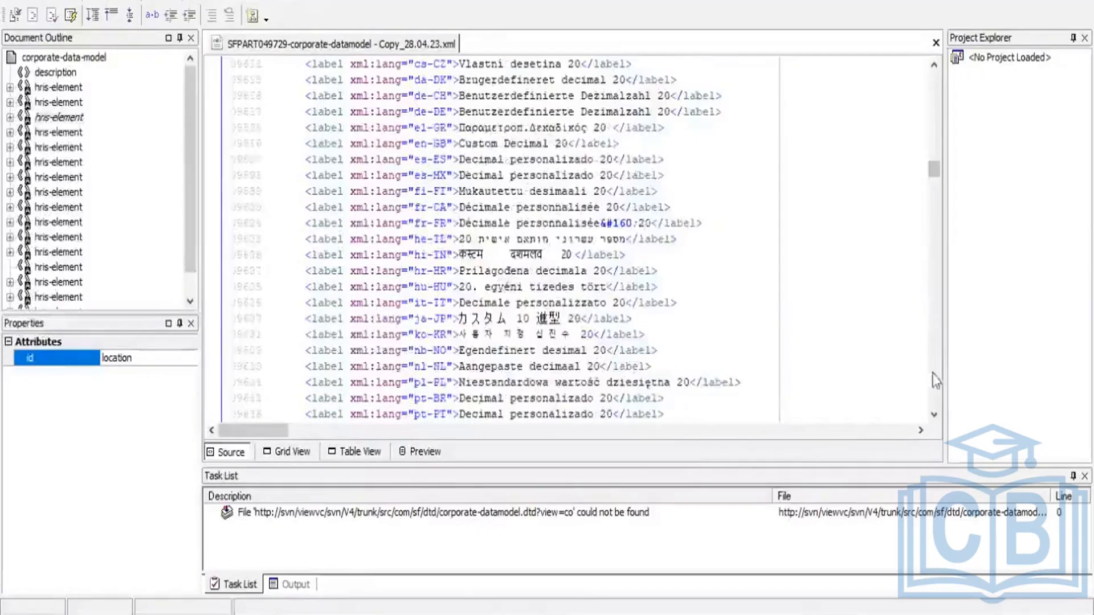
{"action": "left_click", "coordinate": [934, 416]}
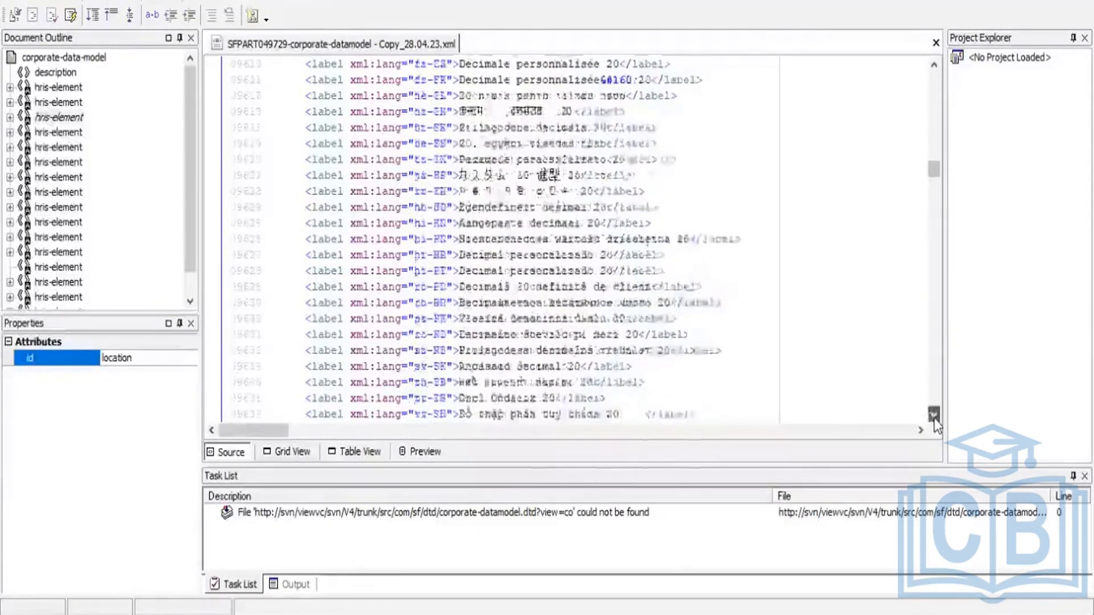
{"action": "left_click_drag", "start_coordinate": [934, 417], "coordinate": [935, 419]}
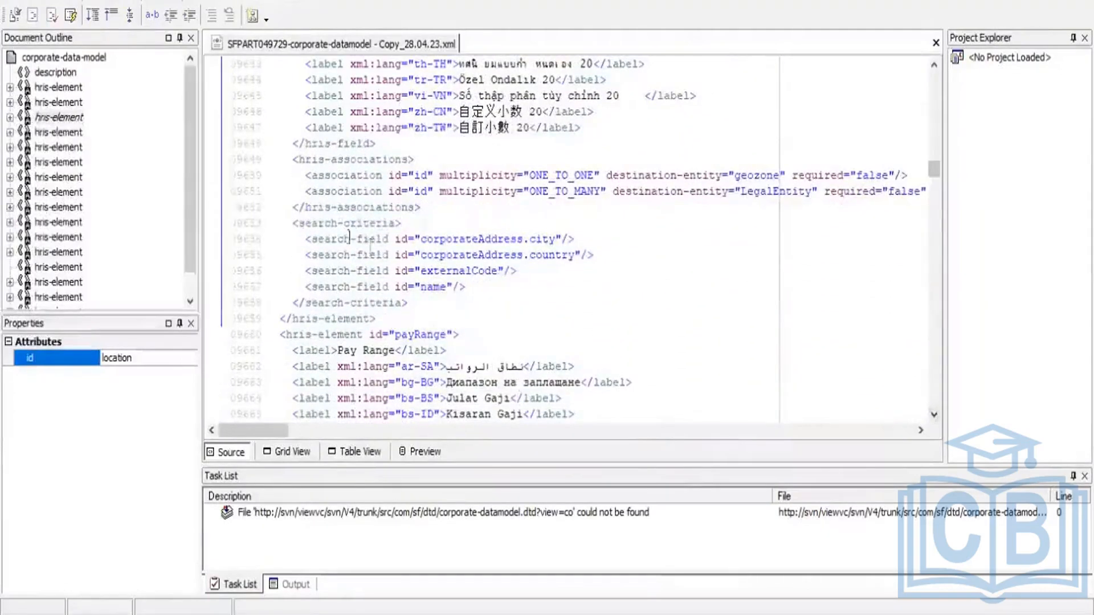
Highlight the location element's complete hris-associations block, covering the geozone and LegalEntity associations, from opening to closing tag.
{"action": "left_click", "coordinate": [292, 159]}
{"action": "key", "text": "shift+Down"}
{"action": "key", "text": "shift+Down"}
{"action": "key", "text": "shift+Down"}
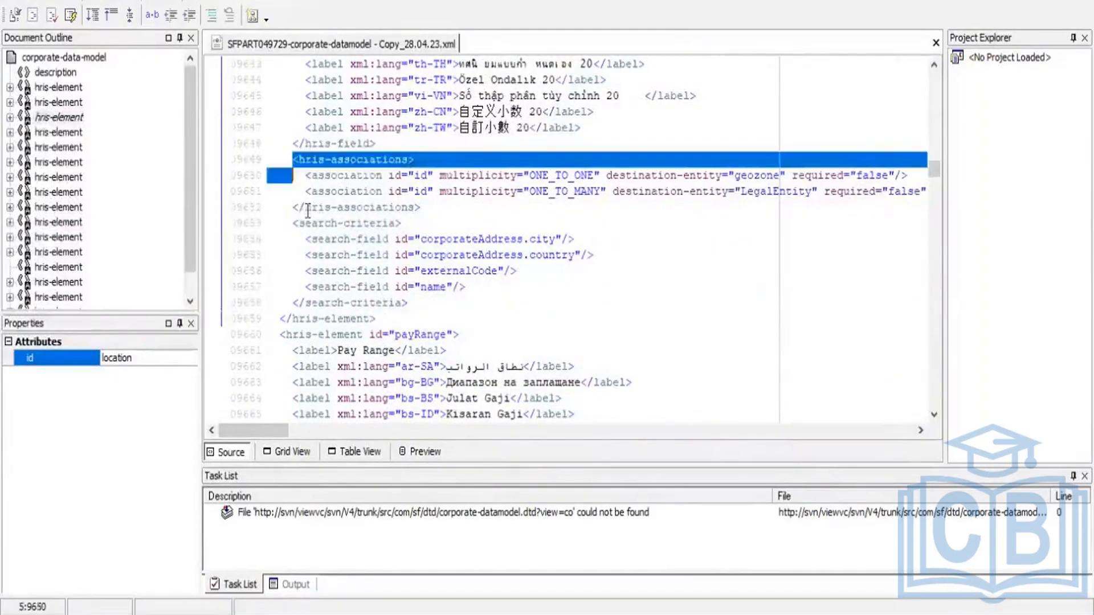
{"action": "key", "text": "shift+Right"}
{"action": "key", "text": "shift+Right"}
{"action": "key", "text": "shift+Right"}
{"action": "key", "text": "shift+Right"}
{"action": "key", "text": "shift+Right"}
{"action": "key", "text": "shift+Right"}
{"action": "key", "text": "shift+Right"}
{"action": "key", "text": "shift+Right"}
{"action": "key", "text": "shift+Right"}
{"action": "key", "text": "shift+Right"}
{"action": "key", "text": "shift+Right"}
{"action": "key", "text": "shift+Right"}
{"action": "key", "text": "shift+Right"}
{"action": "key", "text": "shift+Right"}
{"action": "key", "text": "shift+Right"}
{"action": "key", "text": "shift+Right"}
{"action": "key", "text": "shift+Right"}
{"action": "key", "text": "shift+Right"}
{"action": "key", "text": "shift+Right"}
{"action": "key", "text": "shift+Right"}
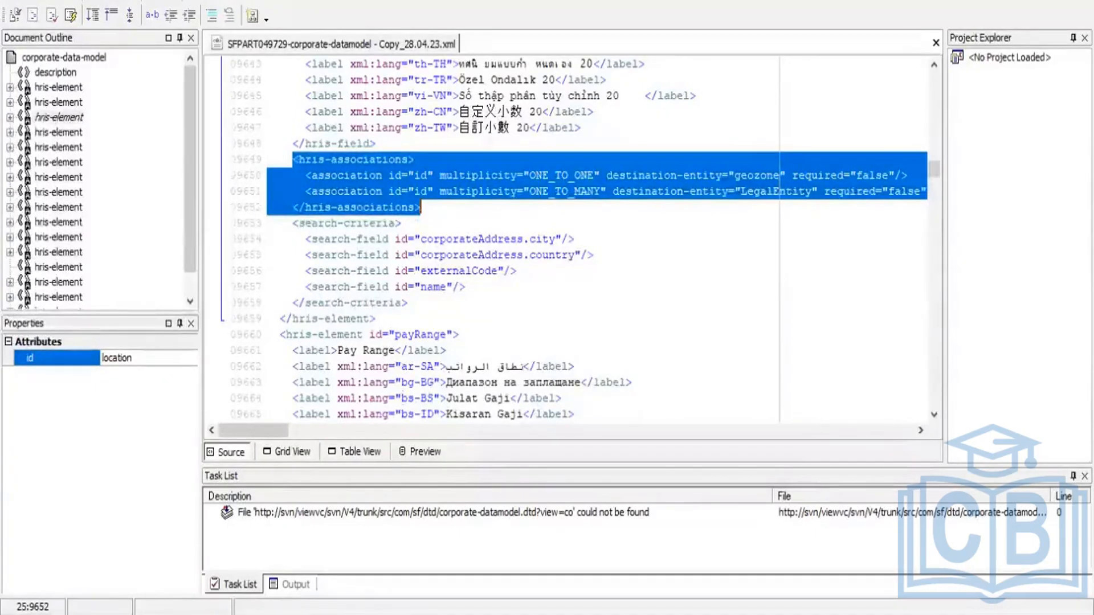
In the data model's table view, expand payRange's associations and examine their multiplicities and destination entities.
{"action": "left_click", "coordinate": [364, 456]}
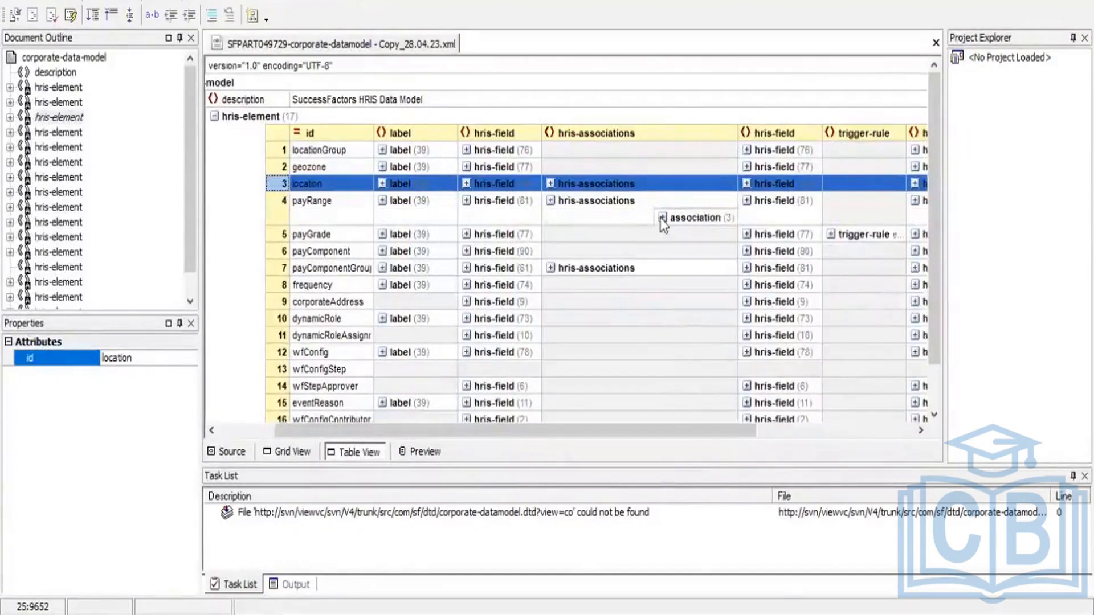
{"action": "left_click", "coordinate": [662, 219]}
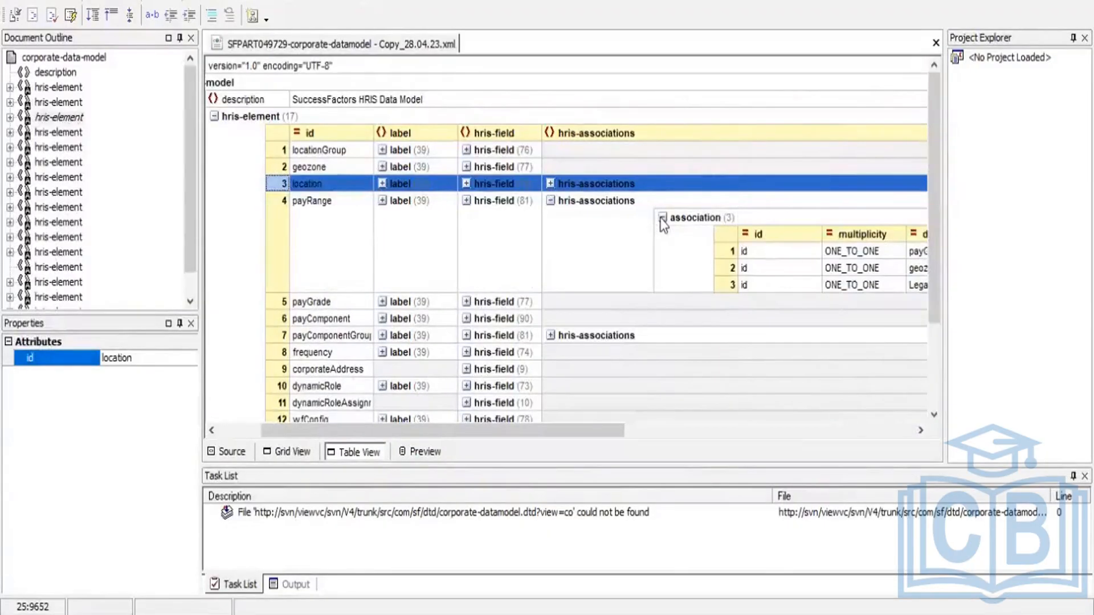
{"action": "left_click", "coordinate": [669, 430]}
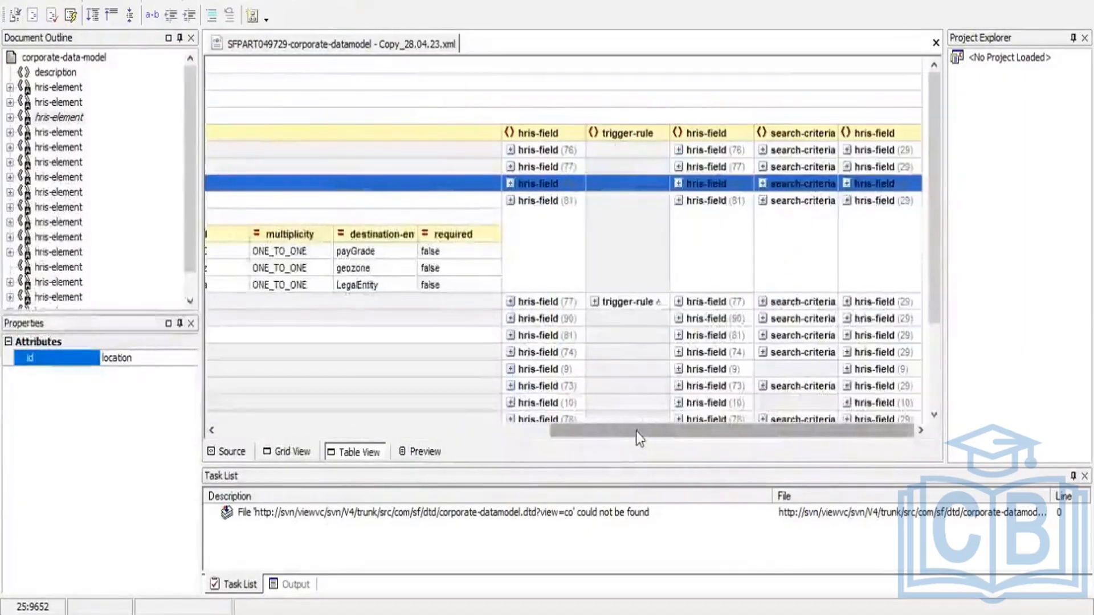
{"action": "left_click_drag", "start_coordinate": [636, 433], "coordinate": [519, 431]}
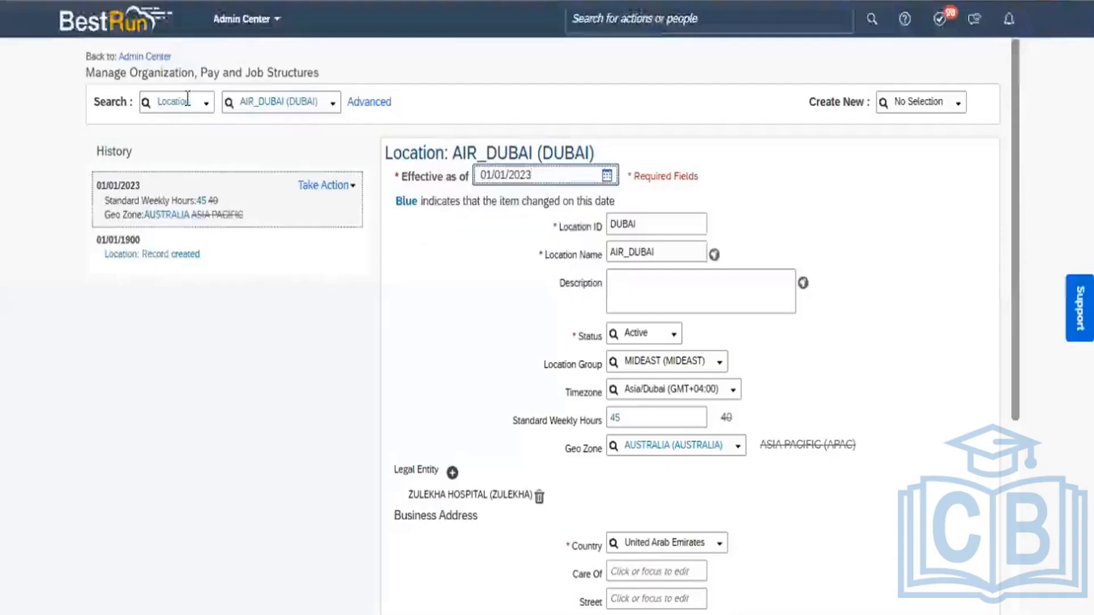
In SuccessFactors, set the structure search to Pay Range and look up AIR CONSULTANT CR1 (AIR_CR1).
{"action": "left_click", "coordinate": [187, 101]}
{"action": "type", "text": "pay range"}
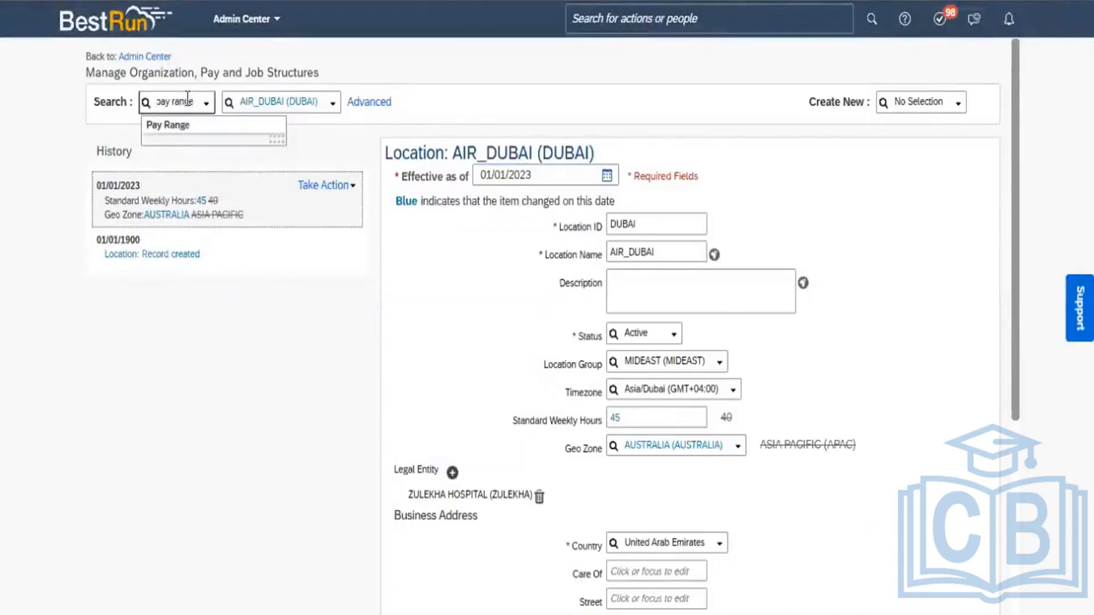
{"action": "left_click", "coordinate": [185, 127]}
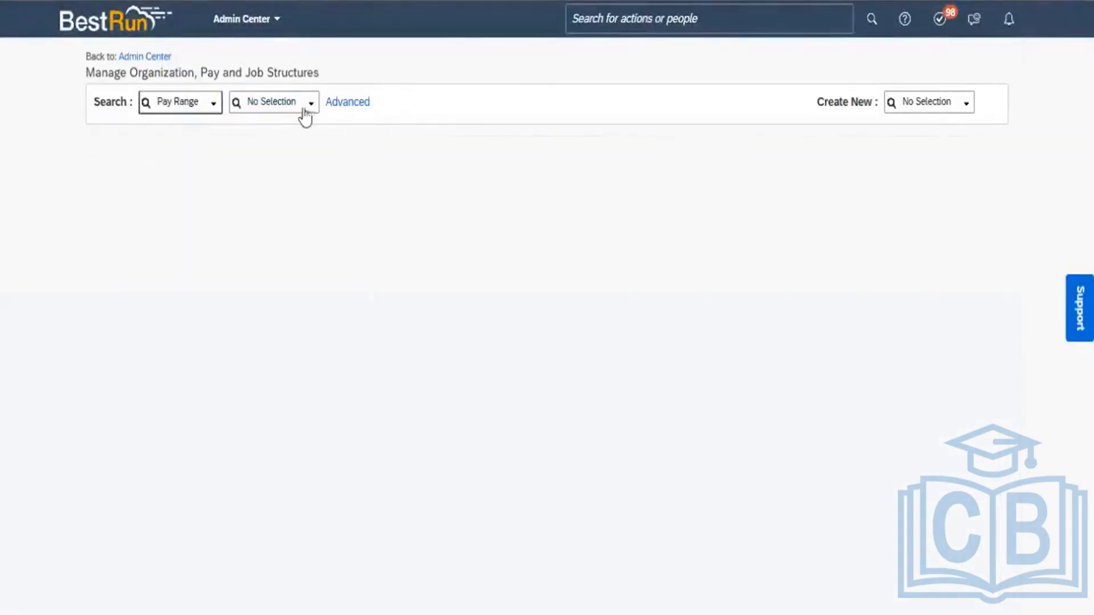
{"action": "left_click", "coordinate": [306, 111]}
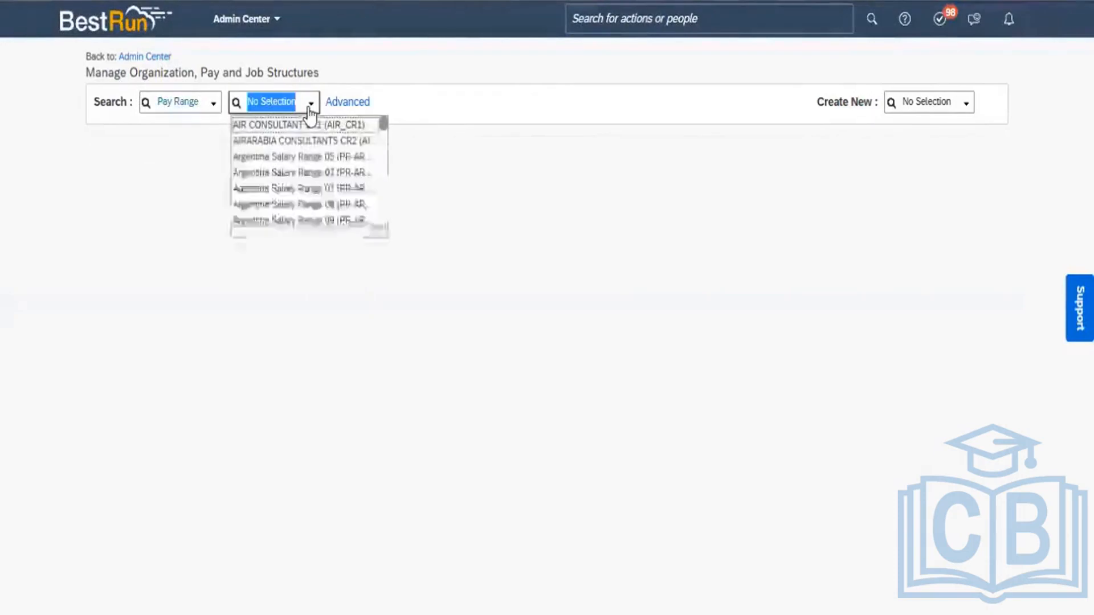
{"action": "left_click", "coordinate": [299, 125]}
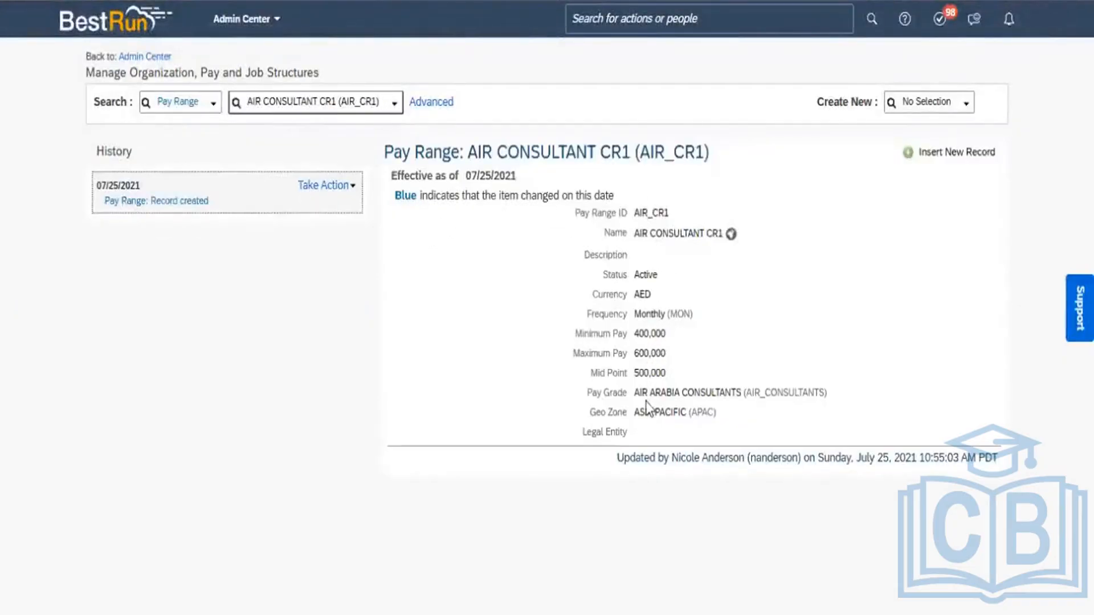
Open the pay range's 07/25/2021 record for editing and examine its Pay Grade, Geo Zone and Legal Entity associations.
{"action": "left_click", "coordinate": [340, 186]}
{"action": "left_click", "coordinate": [353, 199]}
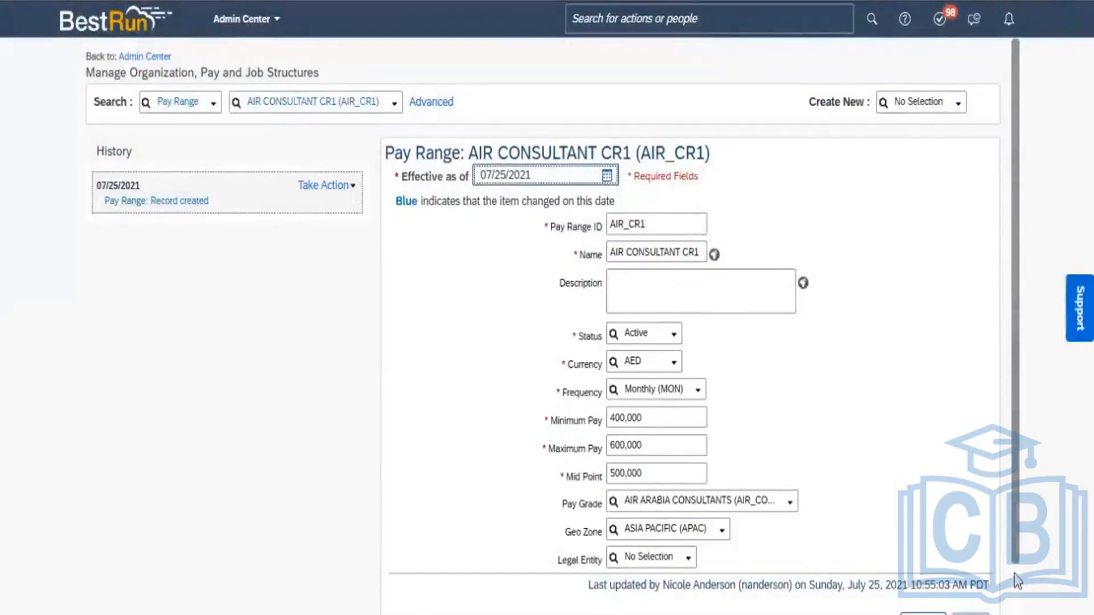
{"action": "scroll", "coordinate": [1014, 577], "scroll_direction": "down", "scroll_amount": 2}
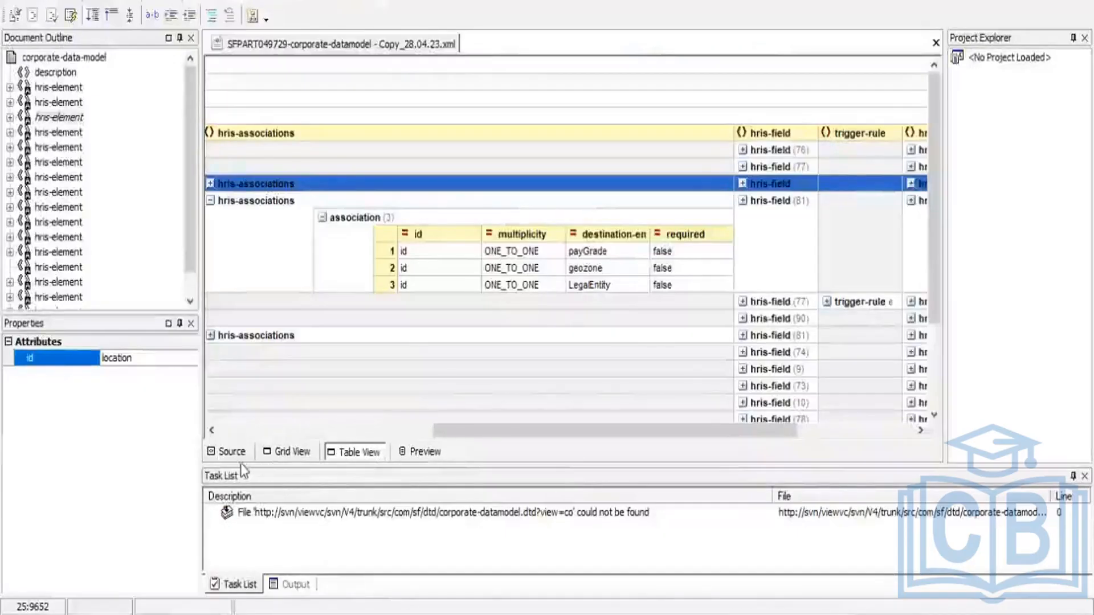
Return to the location associations in XMLPad's source view, then switch to the association migration notes in Excel.
{"action": "left_click", "coordinate": [236, 456]}
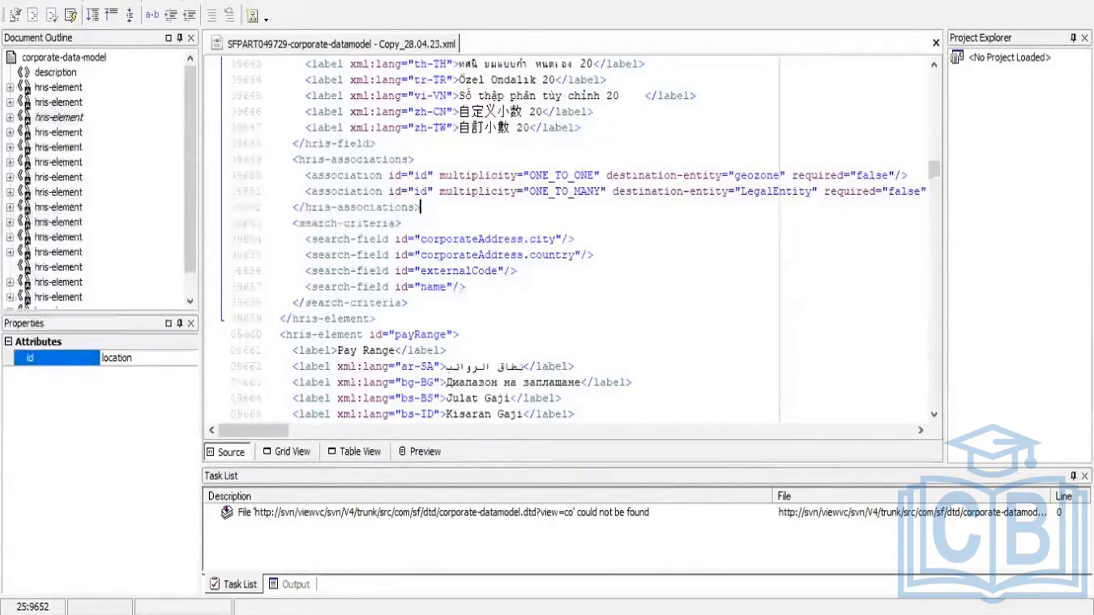
{"action": "key", "text": "alt+Tab"}
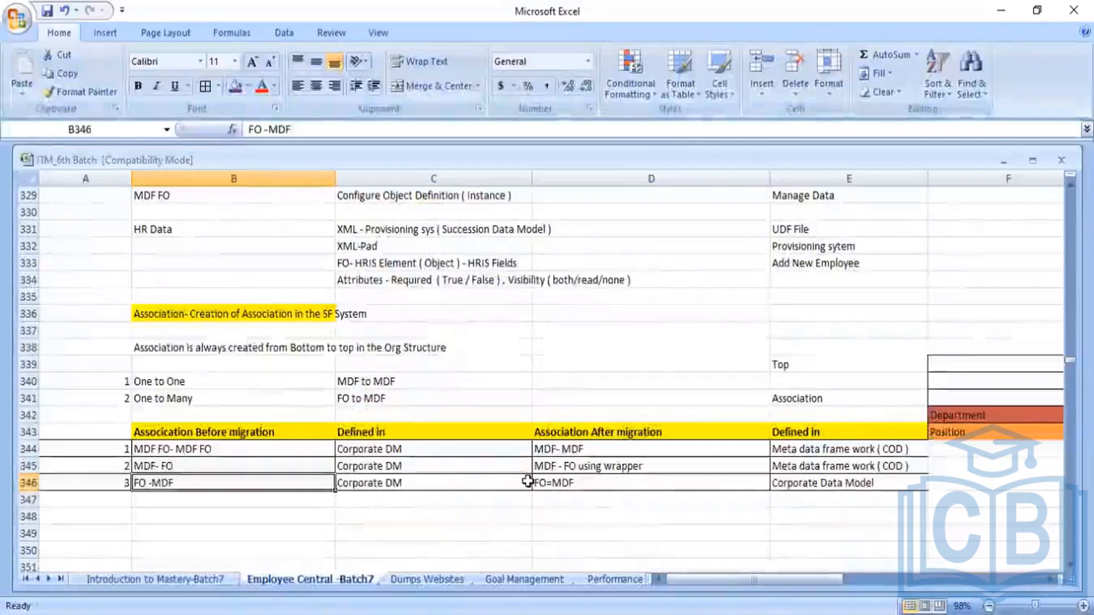